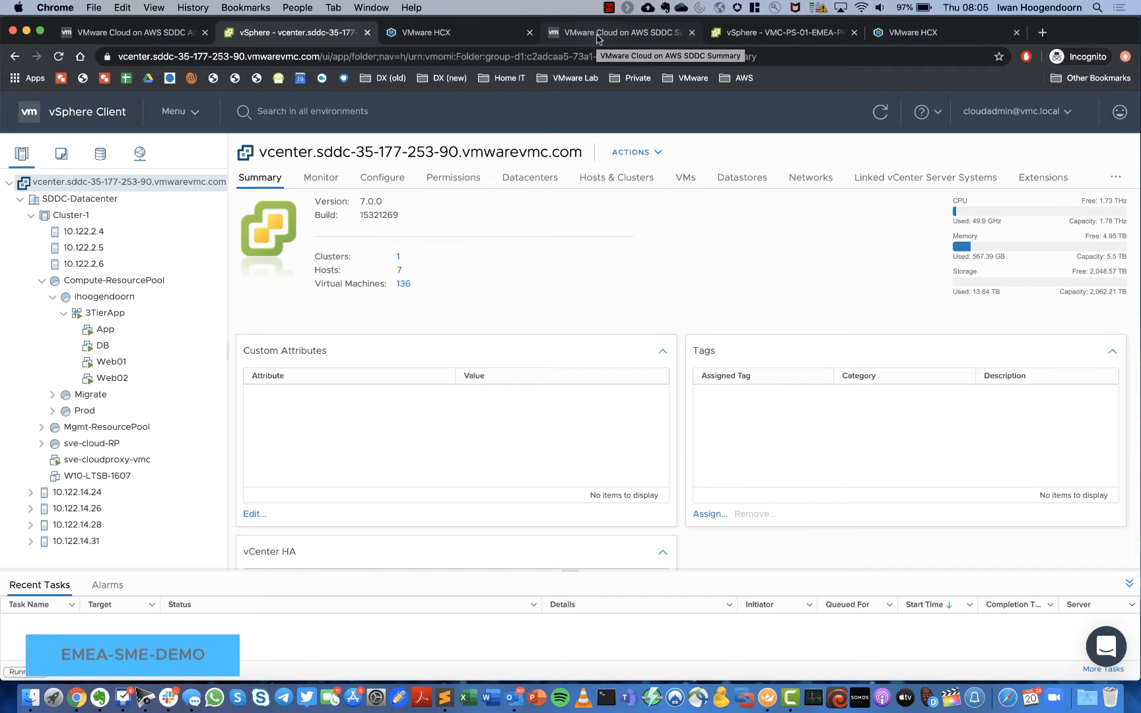
Review the VMC-PS-01-EMEA-PROD SDDC summary and the first user pool in its vCenter, returning to the EMEA-SME-DEMO vCenter
{"action": "left_click", "coordinate": [597, 34]}
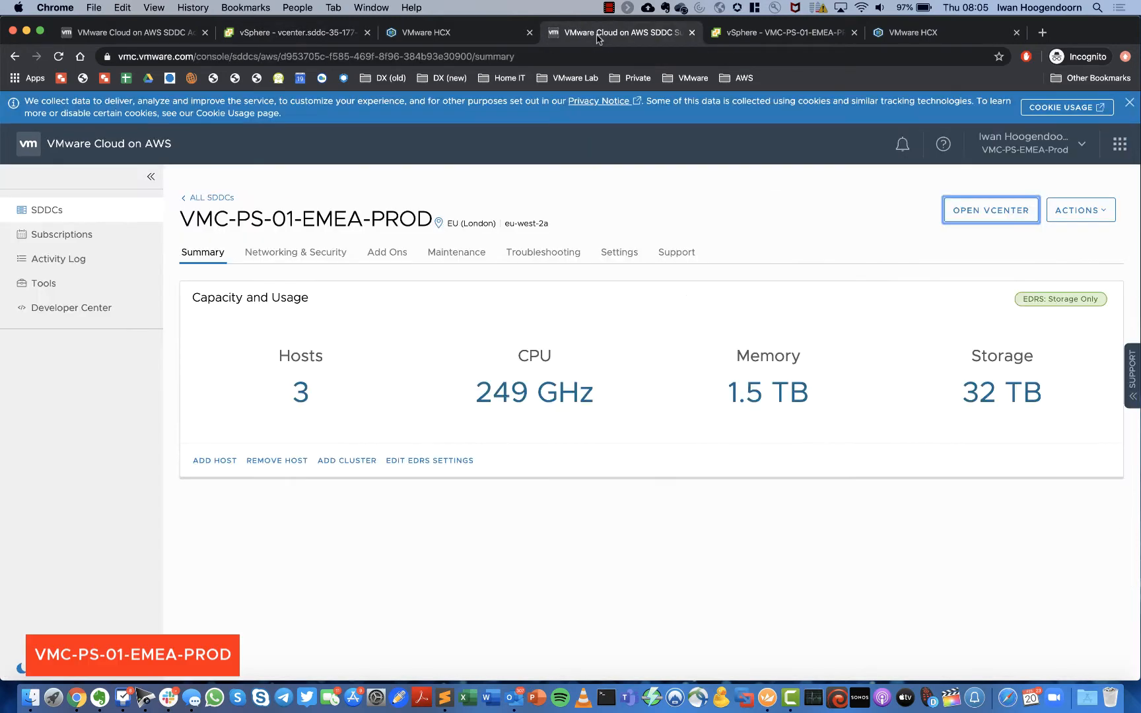
{"action": "left_click", "coordinate": [756, 41]}
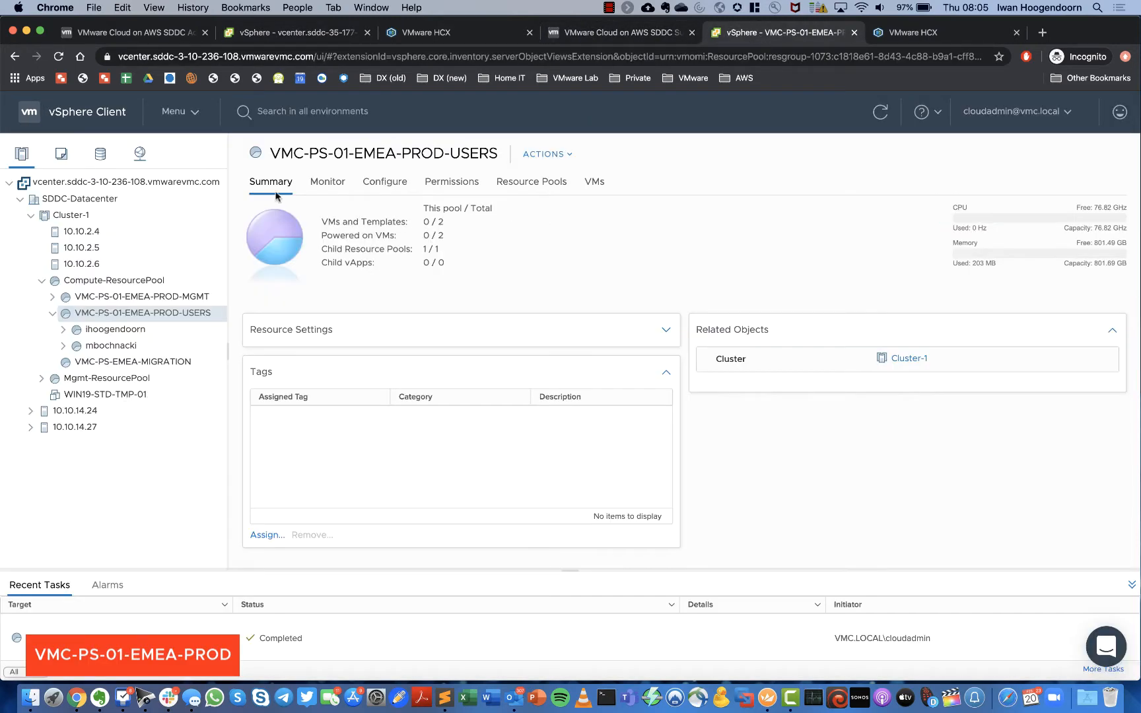
{"action": "left_click", "coordinate": [64, 330]}
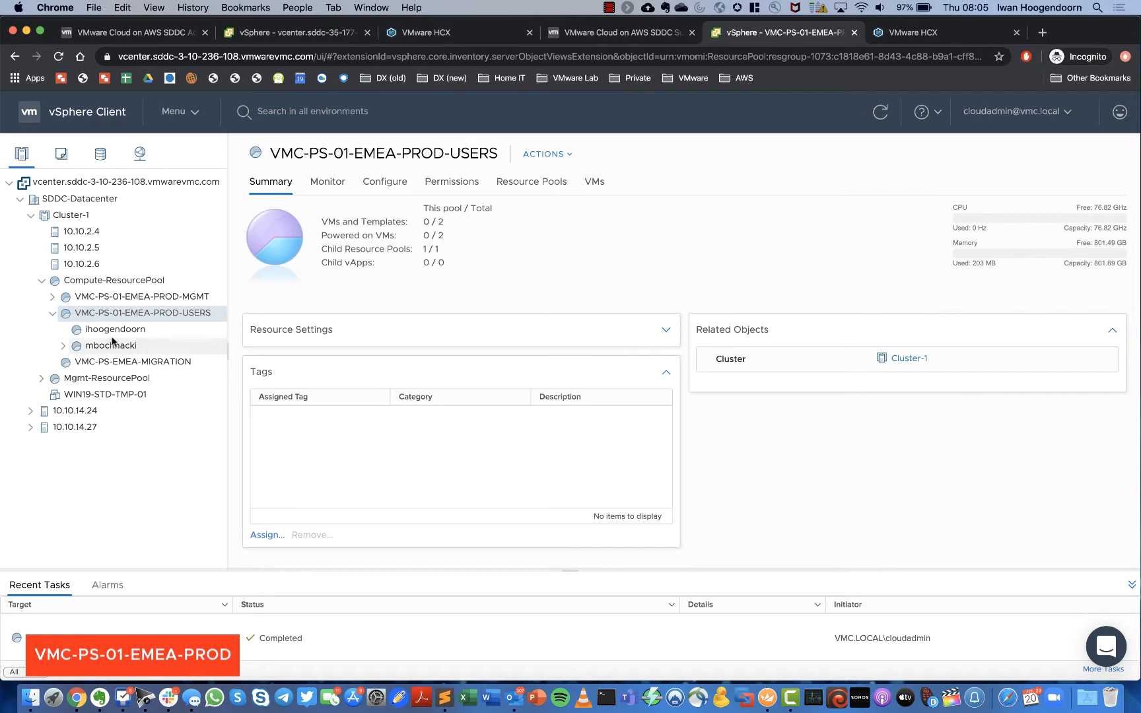
{"action": "left_click", "coordinate": [273, 39]}
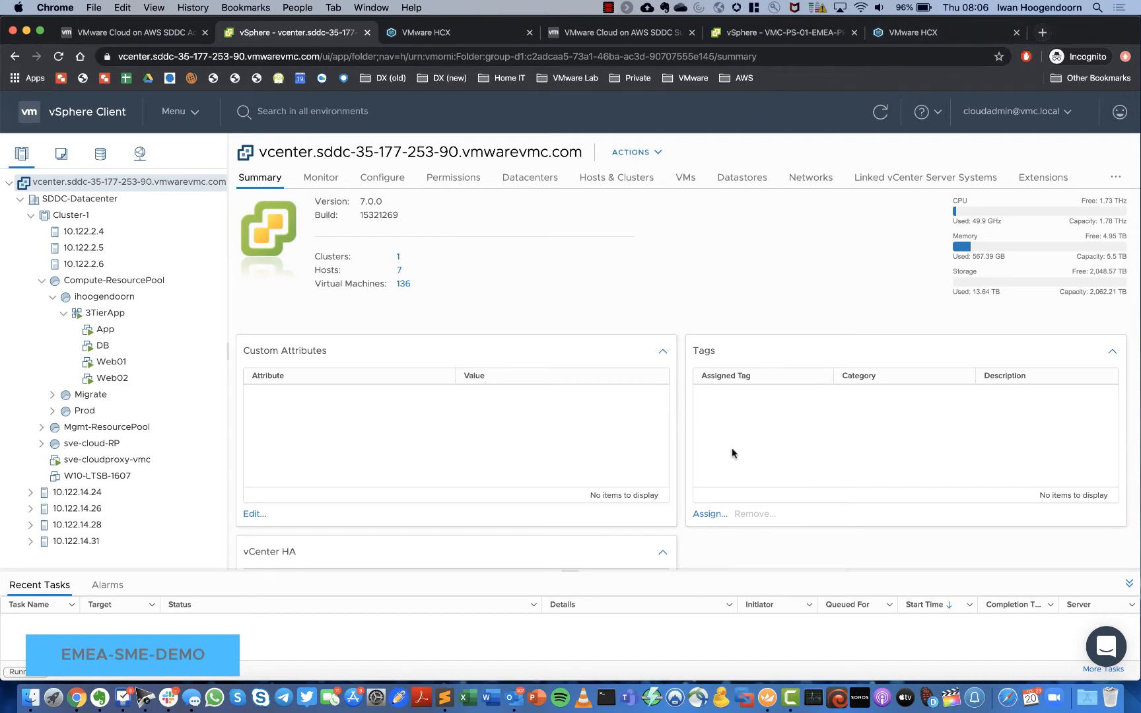
Switch to the DirectAdmin window with the hcx.nu DNS records and copy the address of the www A record
{"action": "right_click", "coordinate": [608, 698]}
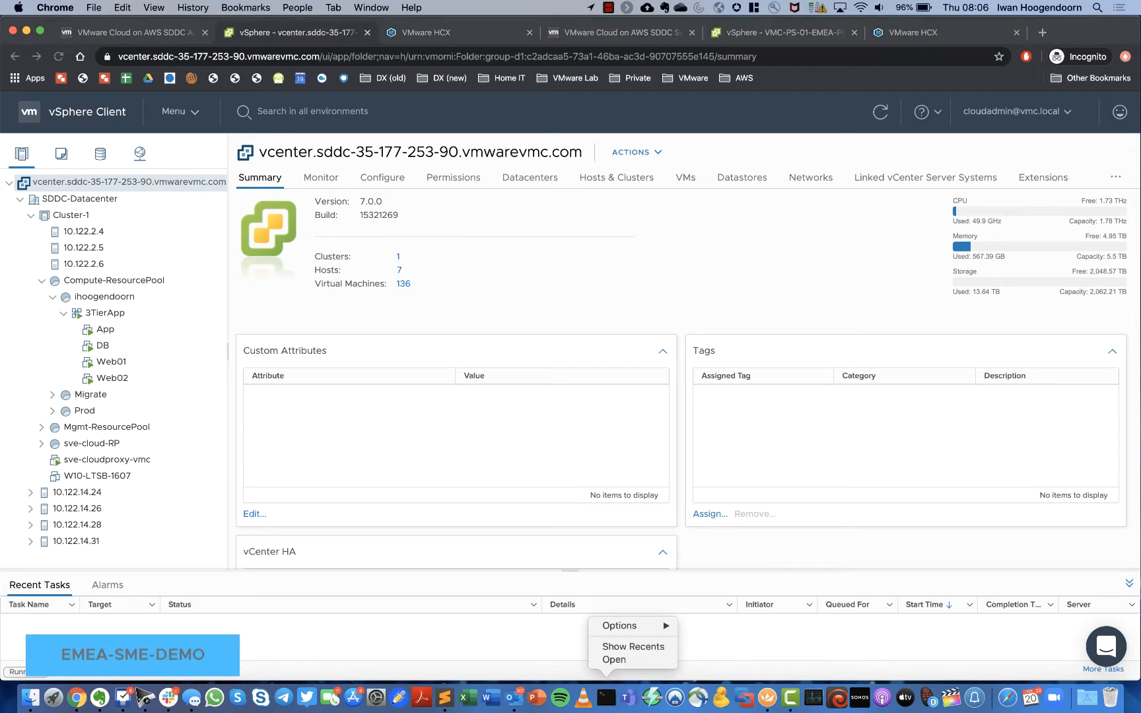
{"action": "right_click", "coordinate": [79, 700]}
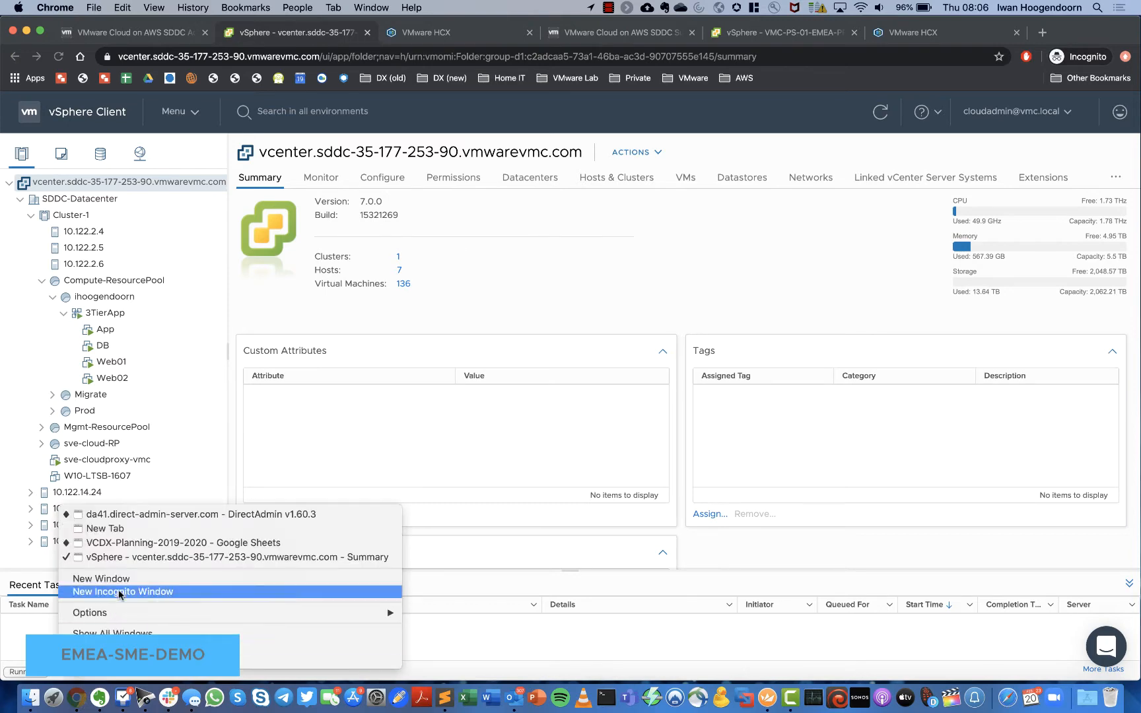
{"action": "left_click", "coordinate": [129, 513]}
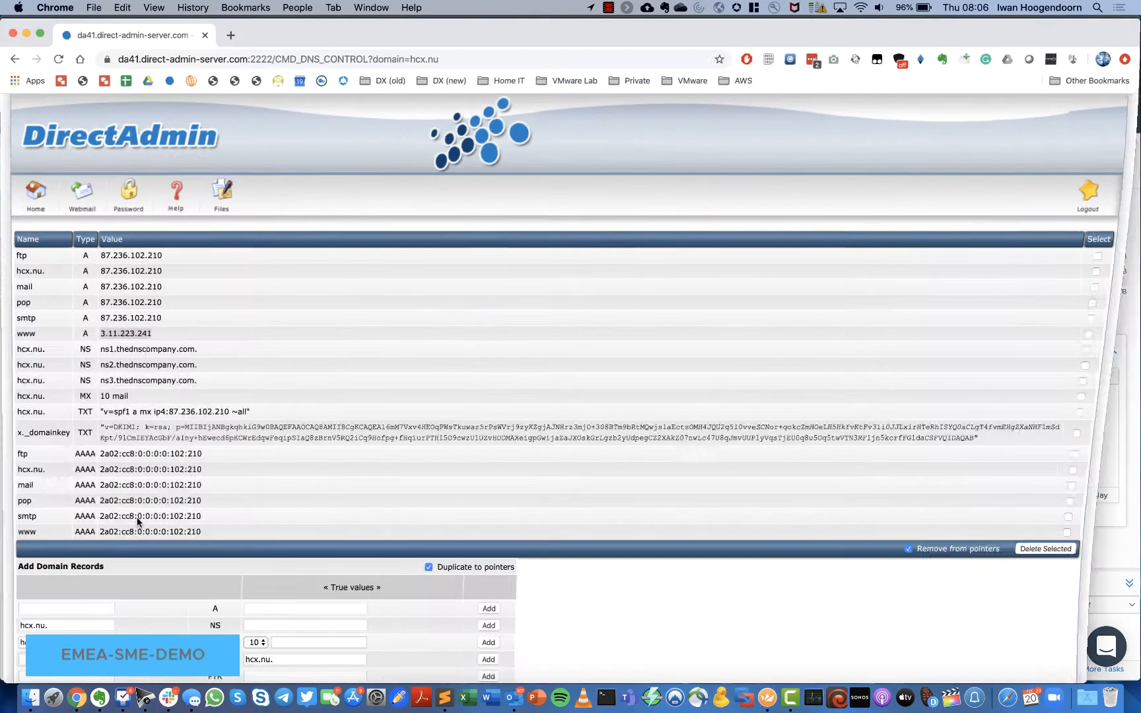
{"action": "left_click", "coordinate": [191, 342]}
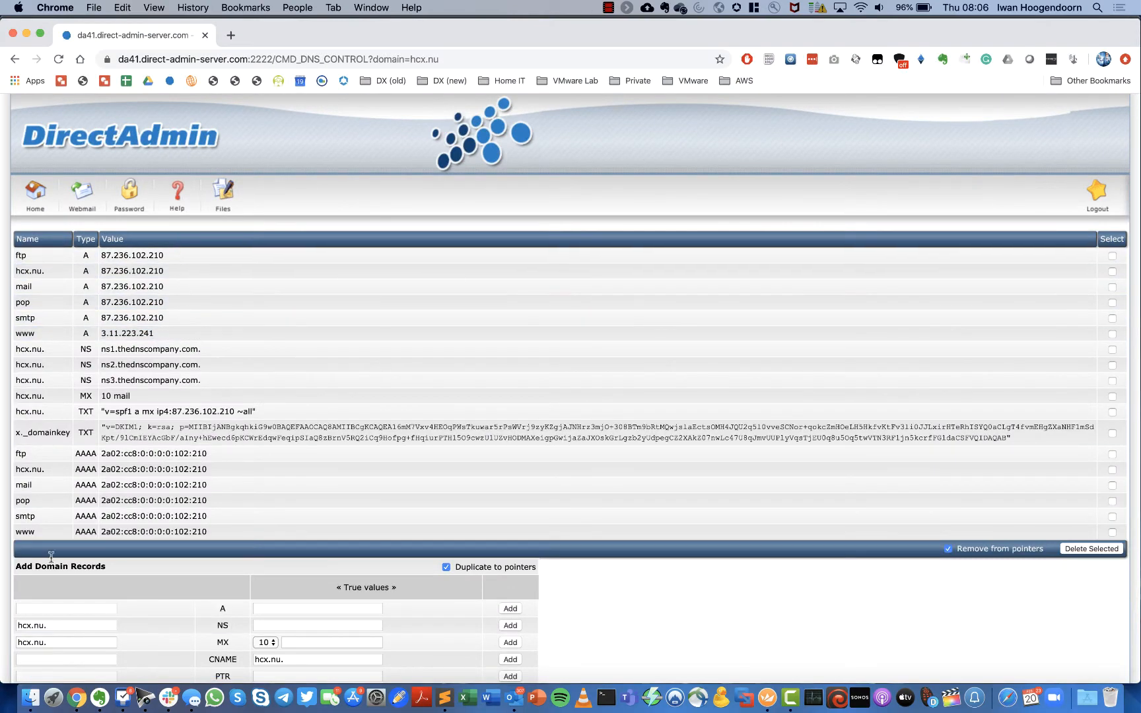
{"action": "triple_click", "coordinate": [41, 619]}
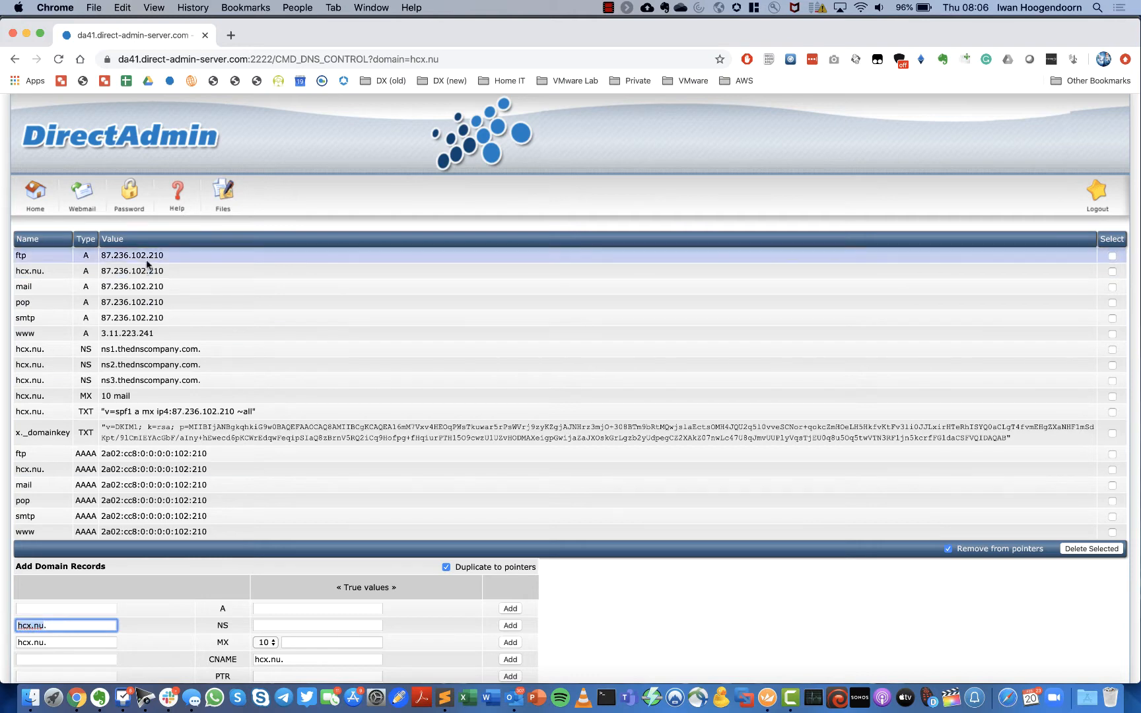
{"action": "left_click_drag", "start_coordinate": [159, 334], "coordinate": [102, 333]}
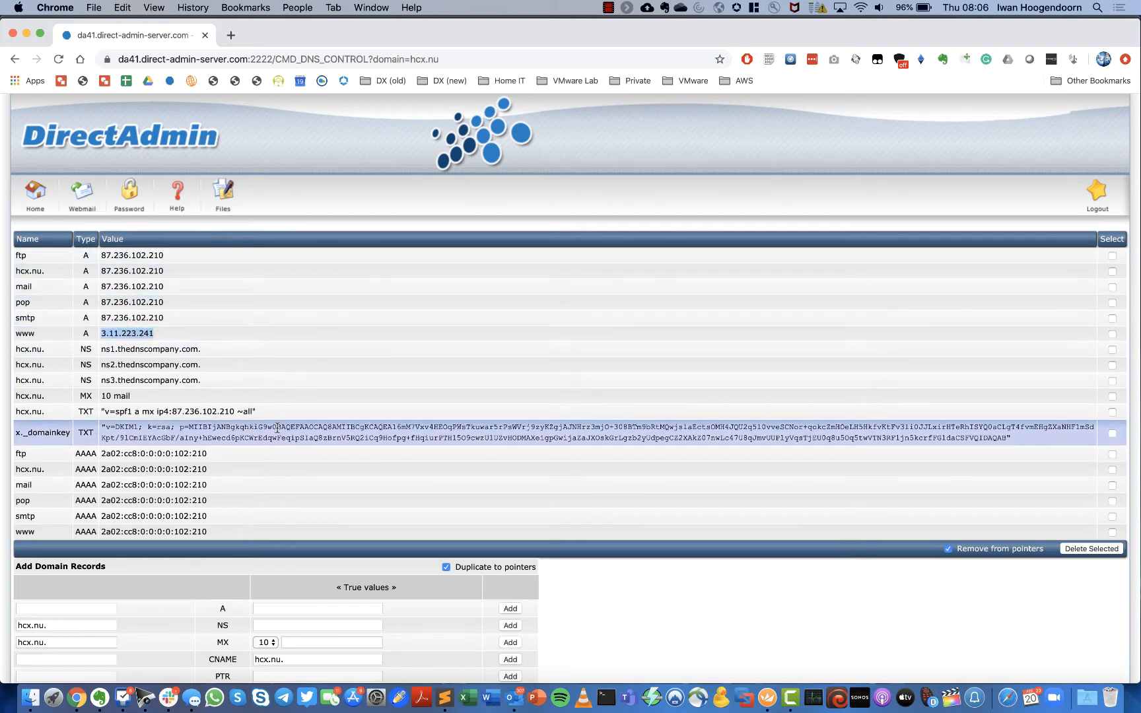
{"action": "key", "text": "super+c"}
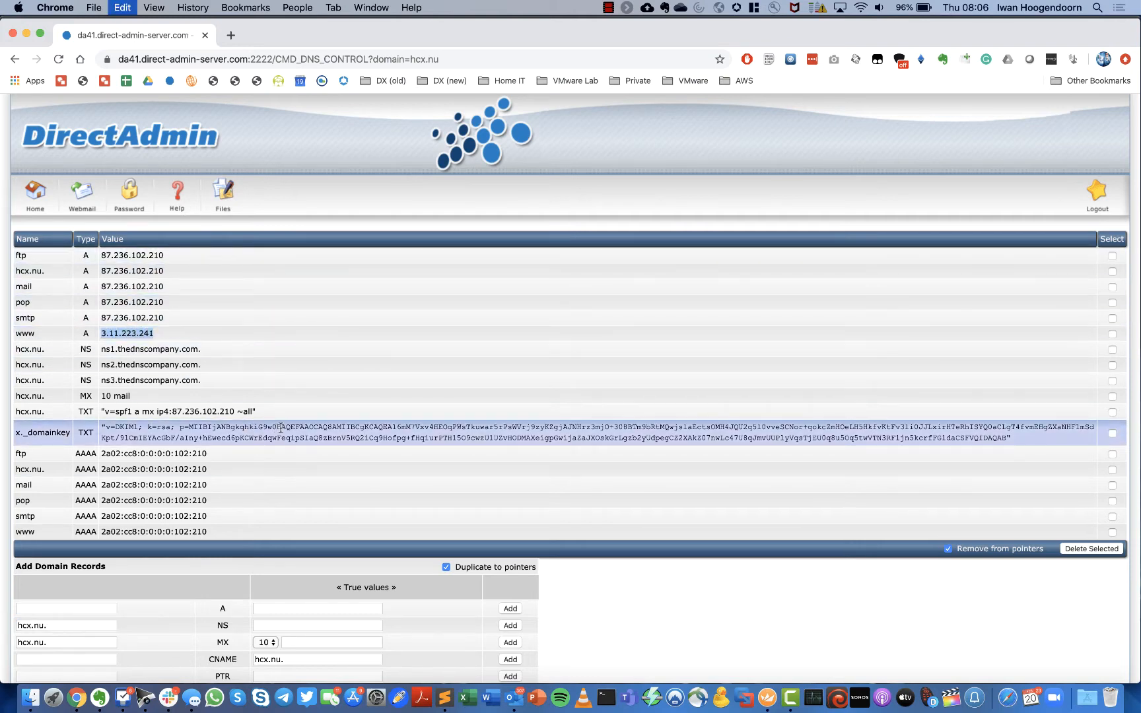
{"action": "right_click", "coordinate": [606, 699]}
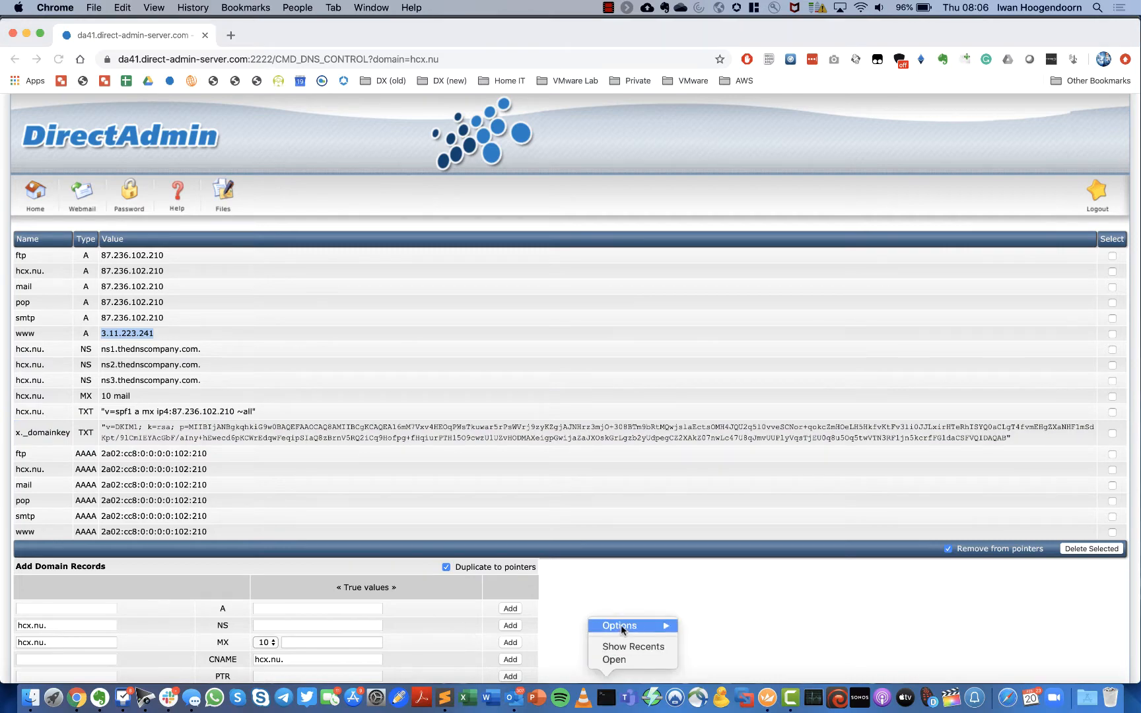
{"action": "left_click", "coordinate": [625, 660]}
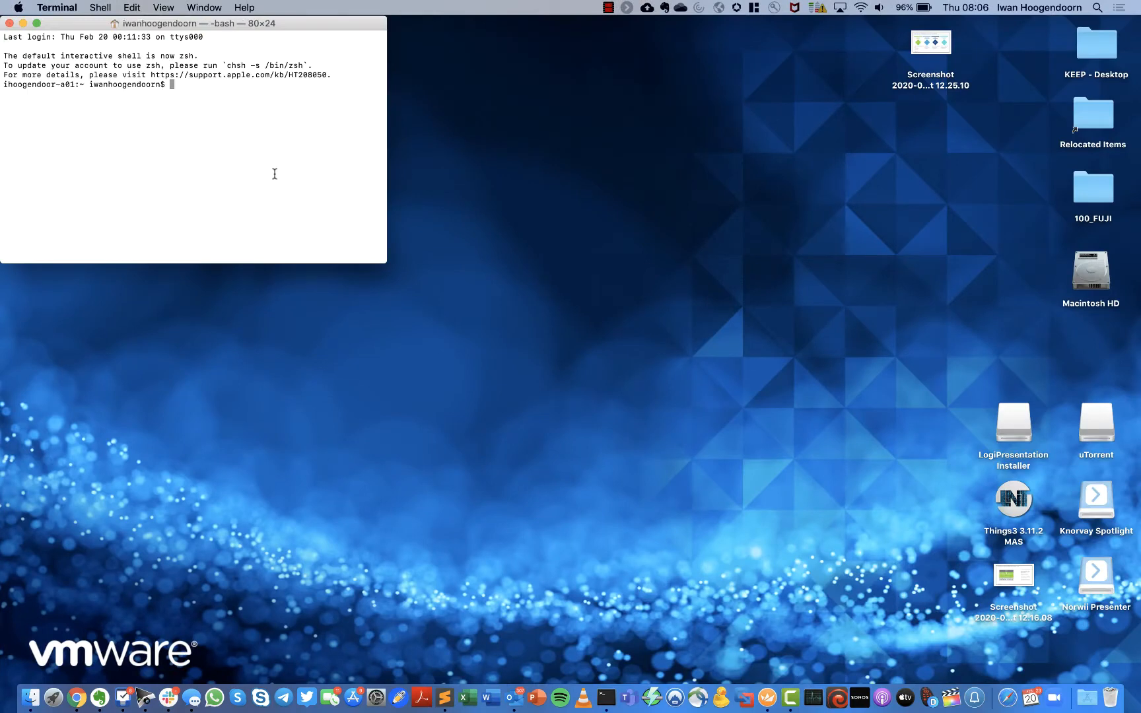
{"action": "type", "text": "ping www.hcx.nu"}
{"action": "key", "text": "Return"}
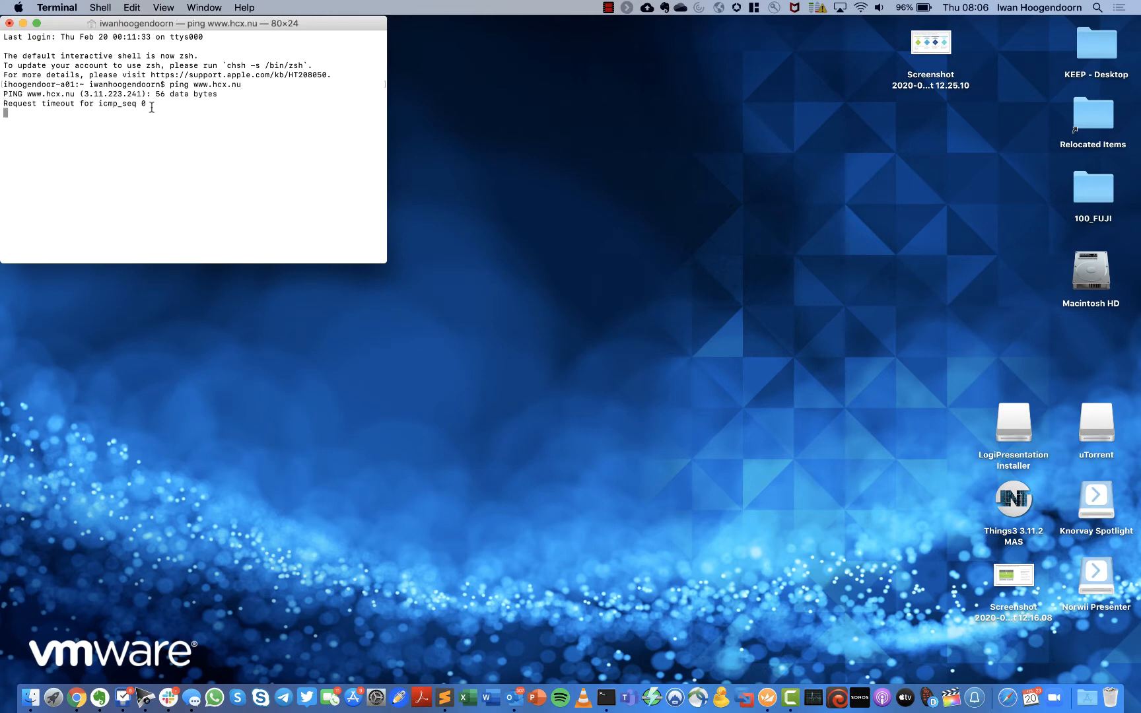
{"action": "left_click_drag", "start_coordinate": [126, 94], "coordinate": [140, 96]}
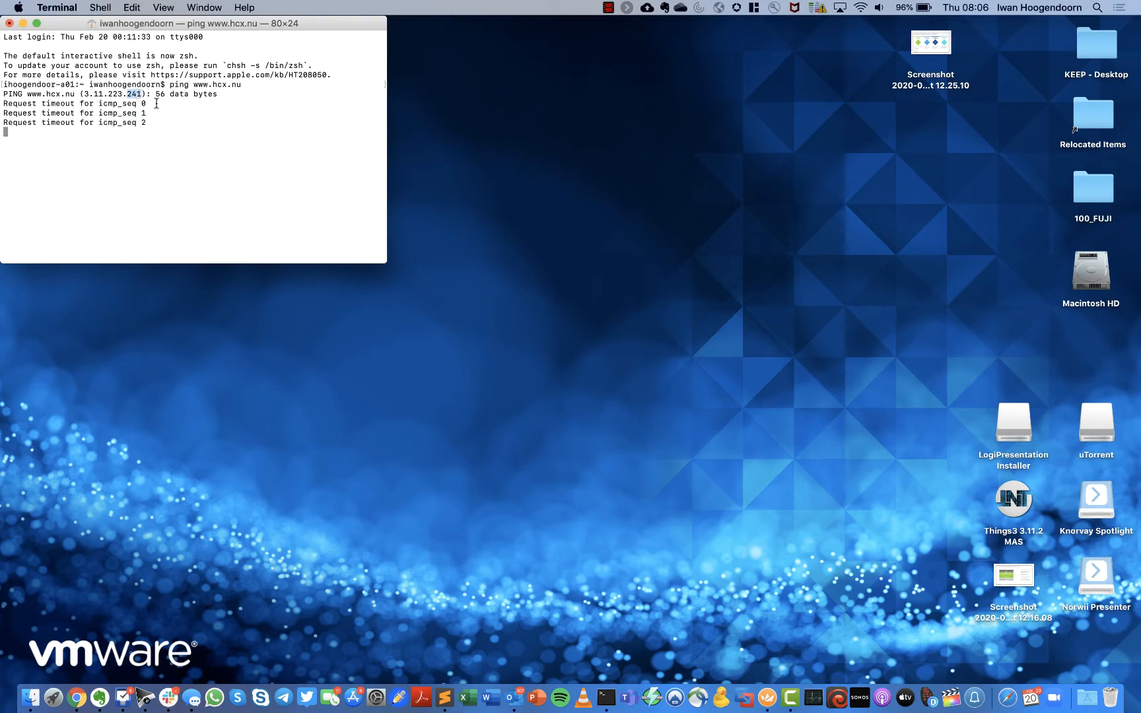
{"action": "left_click", "coordinate": [166, 120]}
{"action": "key", "text": "ctrl+c"}
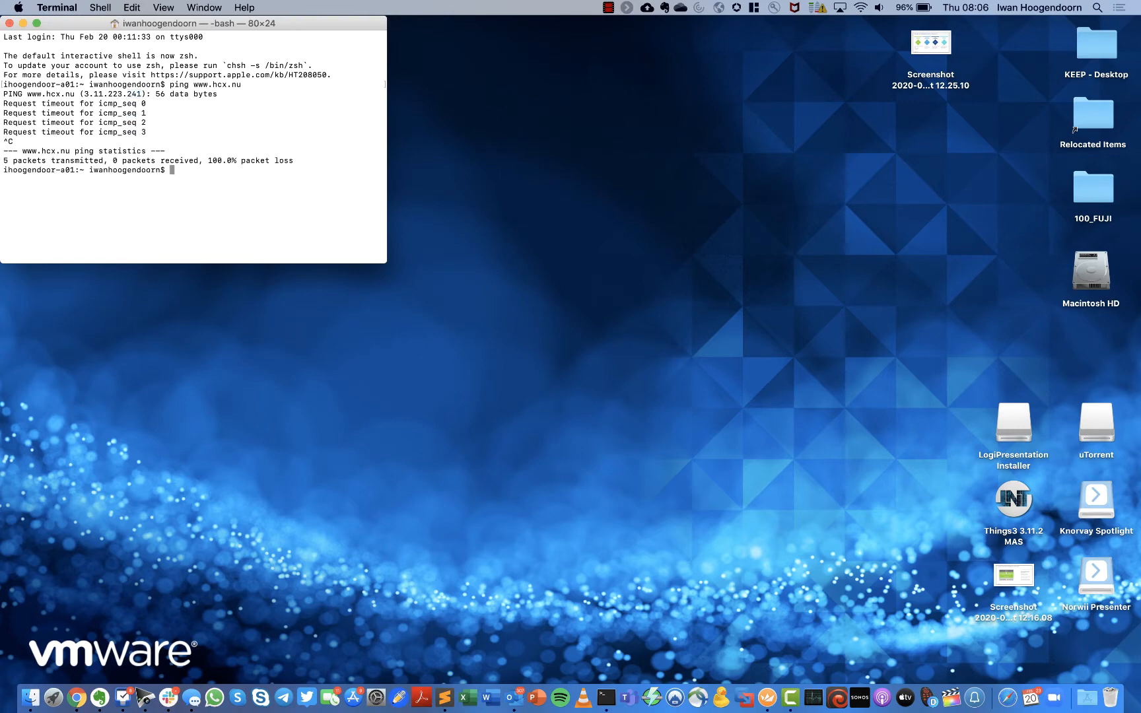
{"action": "key", "text": "ctrl+Left"}
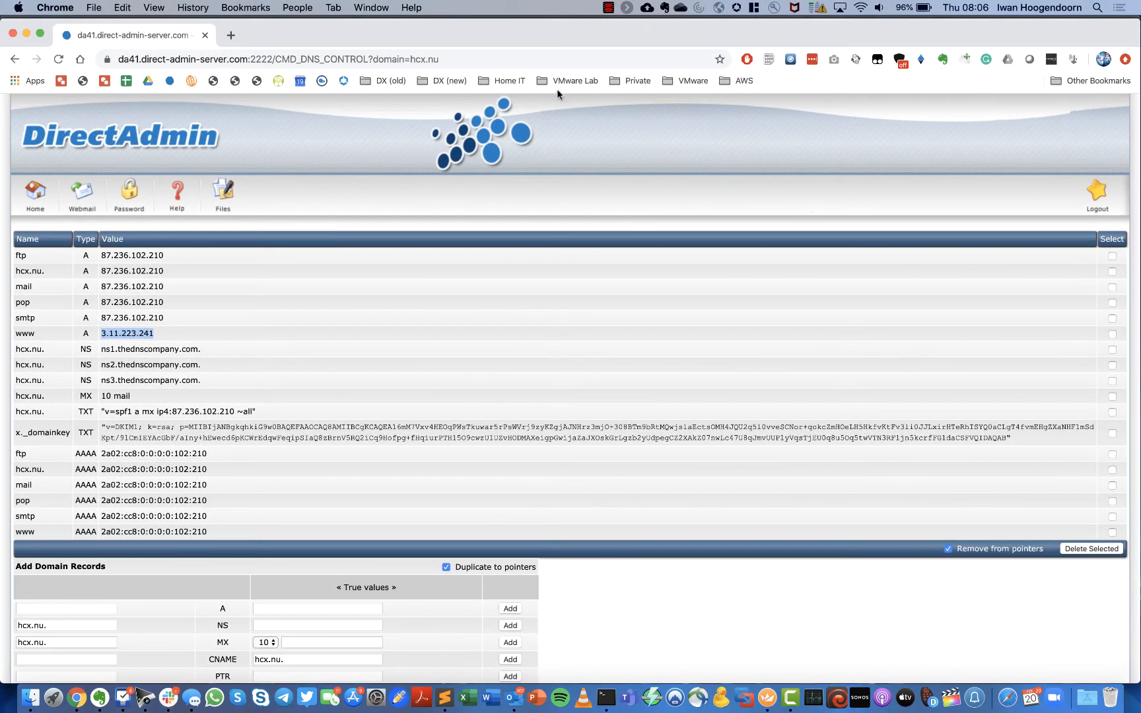
{"action": "left_click", "coordinate": [232, 36]}
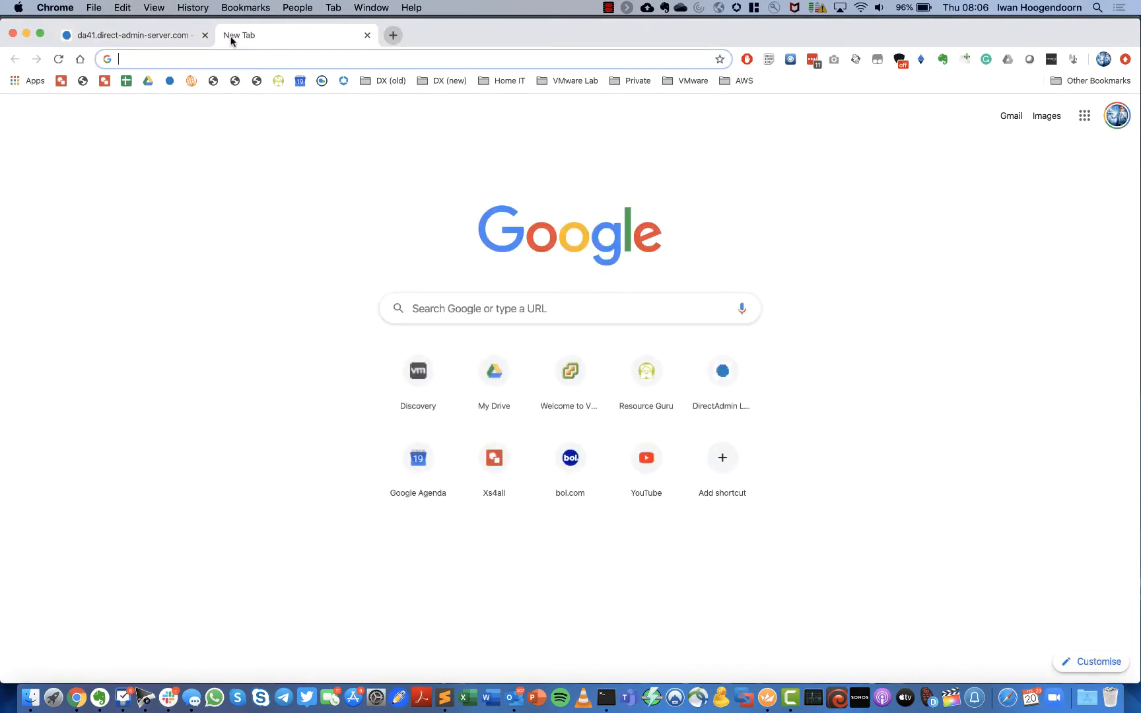
{"action": "key", "text": "ctrl+Right"}
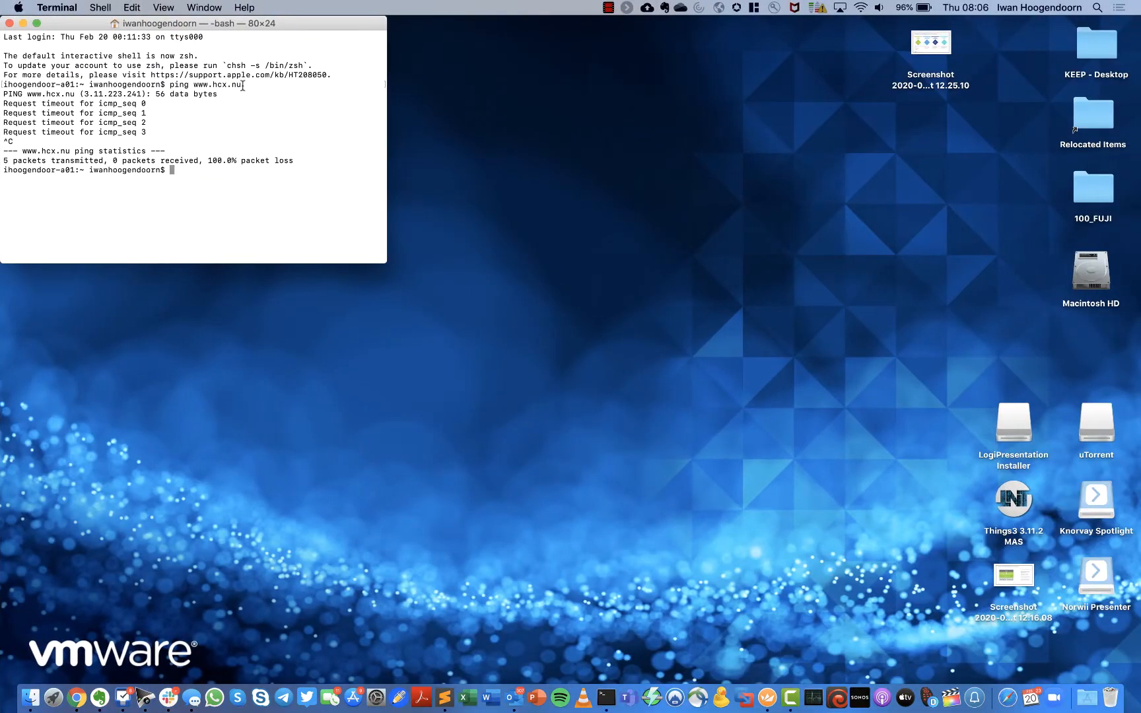
{"action": "left_click_drag", "start_coordinate": [242, 85], "coordinate": [193, 85]}
{"action": "right_click", "coordinate": [205, 85]}
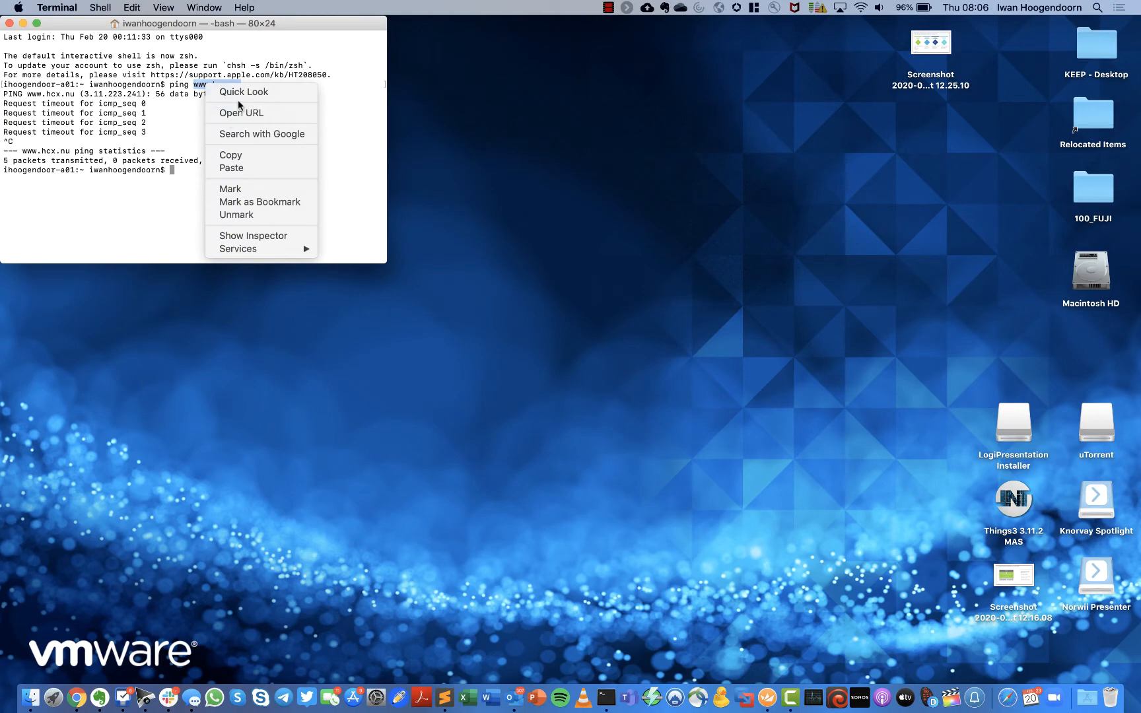
{"action": "left_click", "coordinate": [242, 155]}
{"action": "key", "text": "ctrl+Left"}
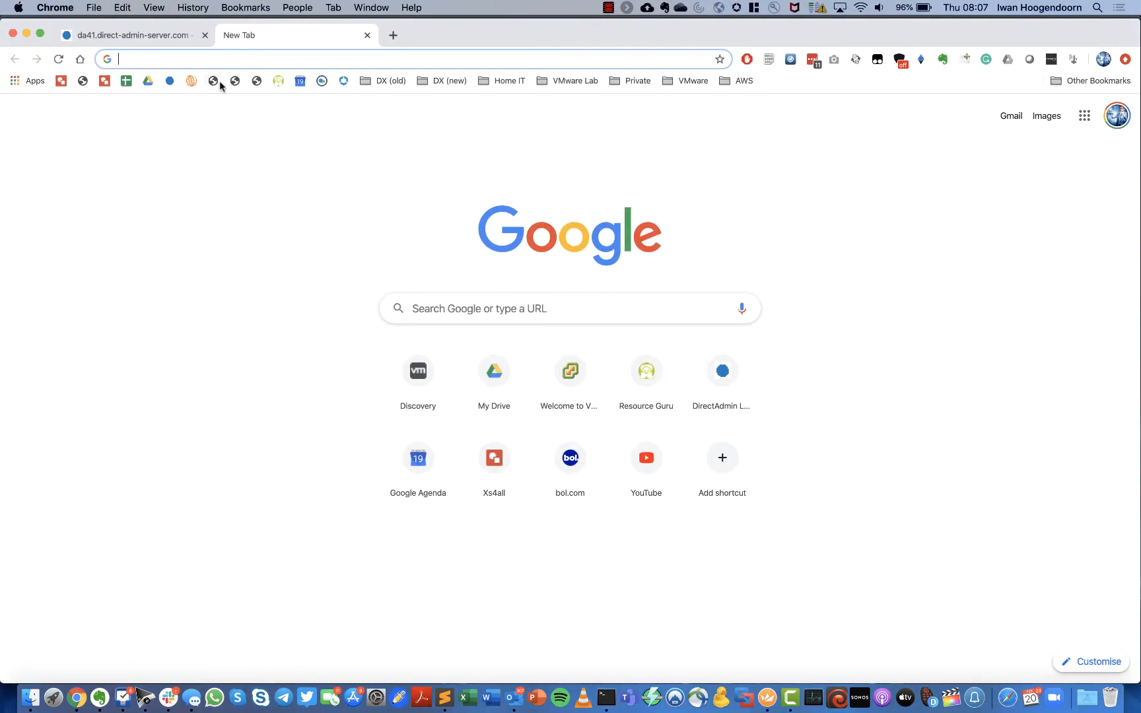
{"action": "key", "text": "super+v"}
{"action": "key", "text": "Return"}
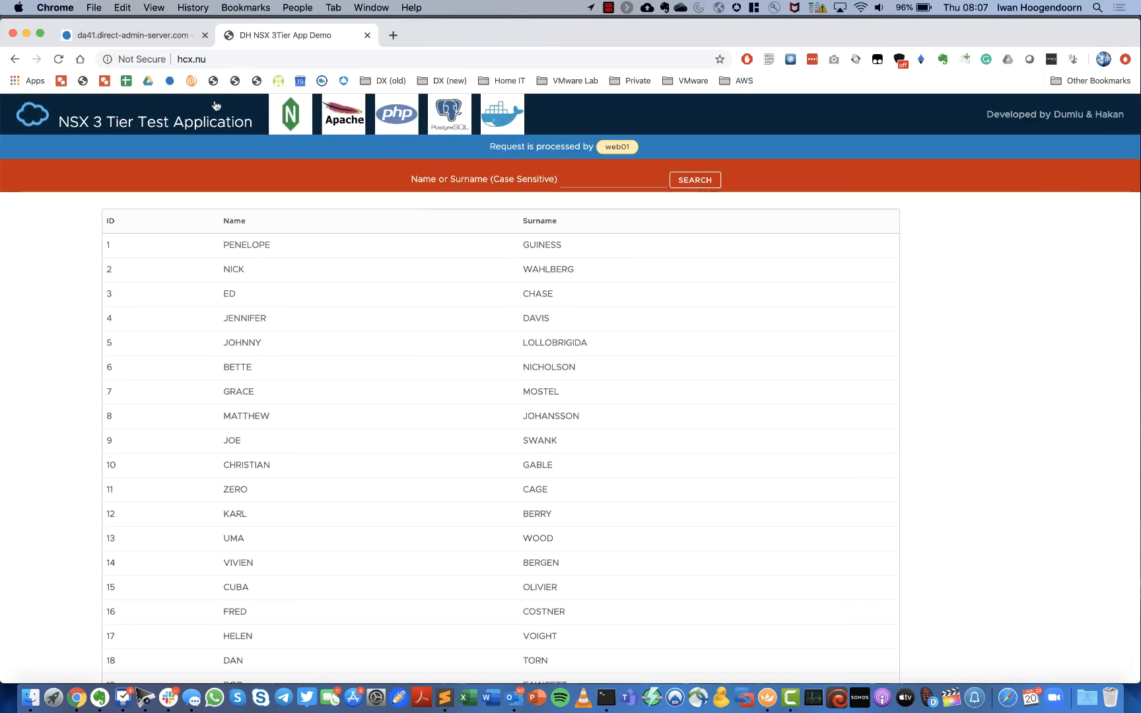
Look over the NSX 3 Tier Test Application page and reload it to check that it responds
{"action": "scroll", "coordinate": [251, 282], "scroll_direction": "down", "scroll_amount": 2}
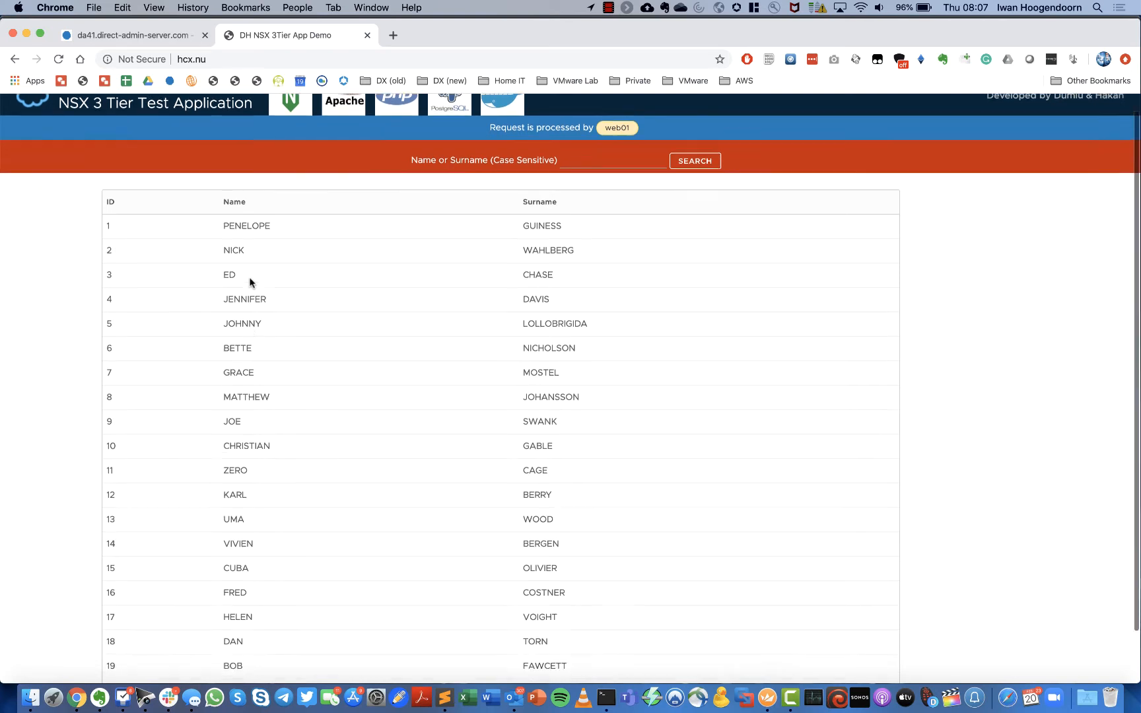
{"action": "scroll", "coordinate": [251, 280], "scroll_direction": "up", "scroll_amount": 3}
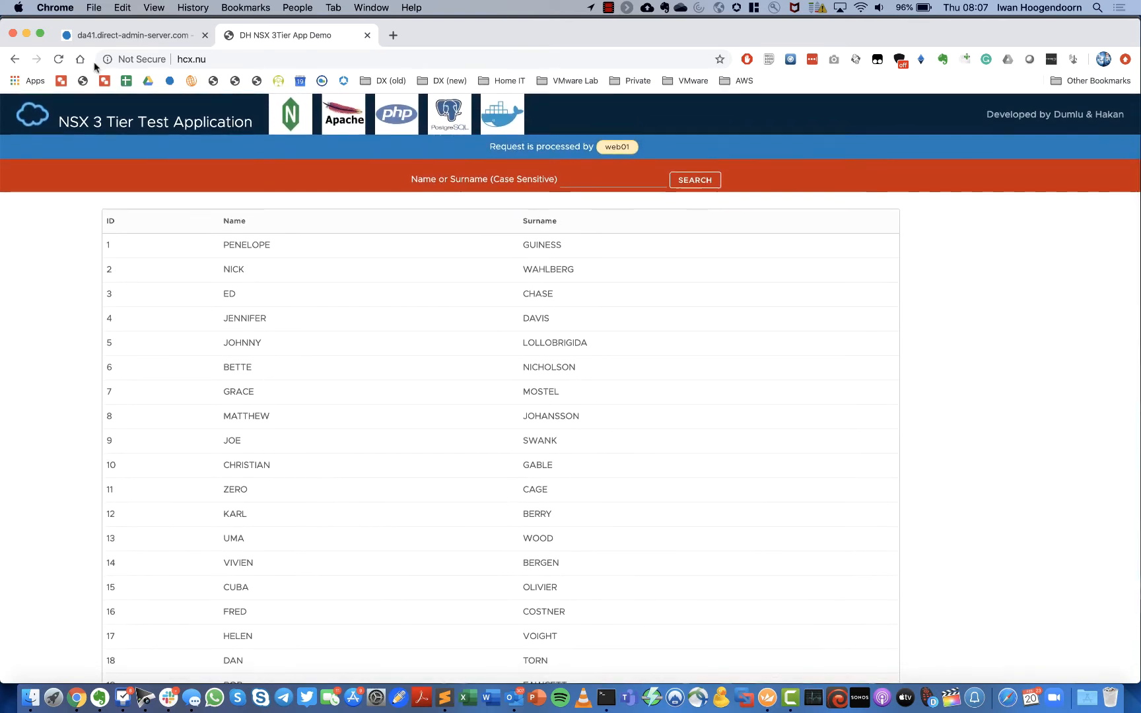
{"action": "left_click", "coordinate": [58, 61]}
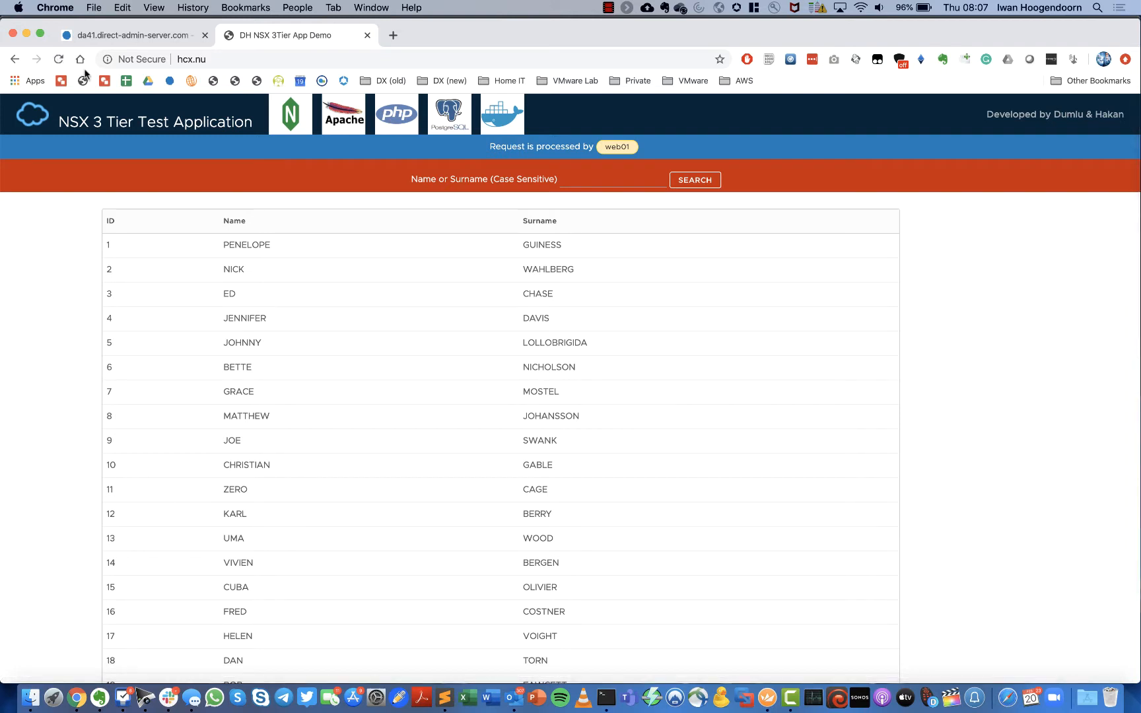
In the EMEA-SME-DEMO VMware HCX site, start a network extension with HCX Cloud - VMC-PS-01-EMEA-PROD as the remote site
{"action": "right_click", "coordinate": [77, 704]}
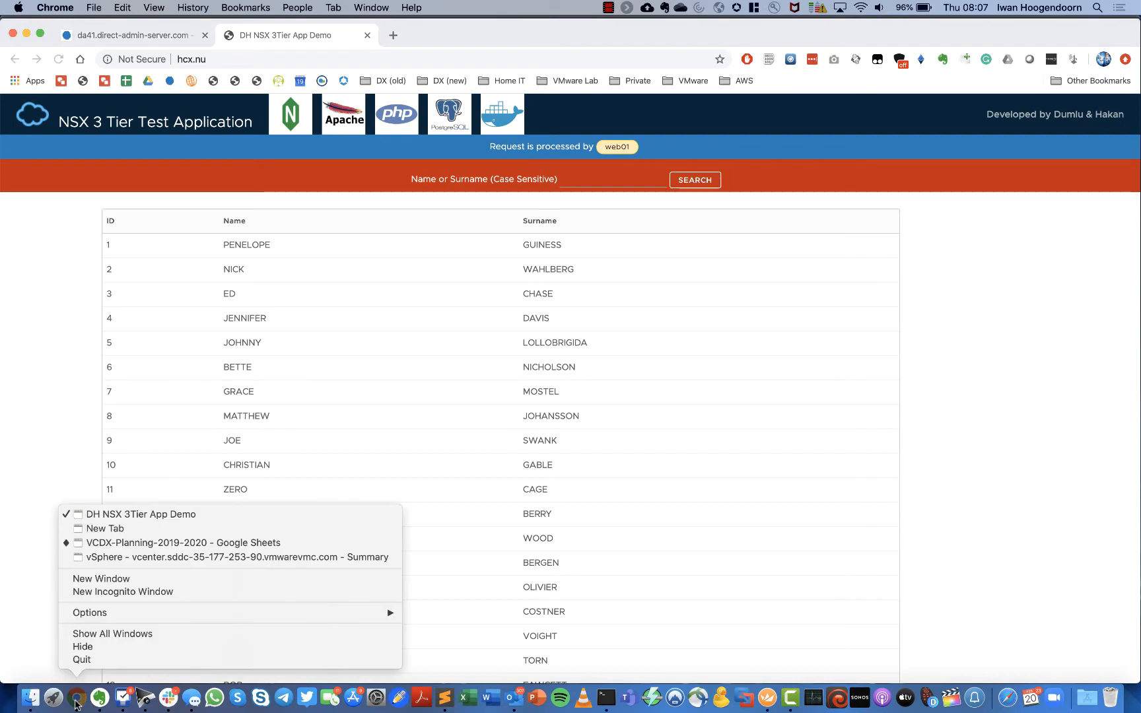
{"action": "left_click", "coordinate": [125, 554]}
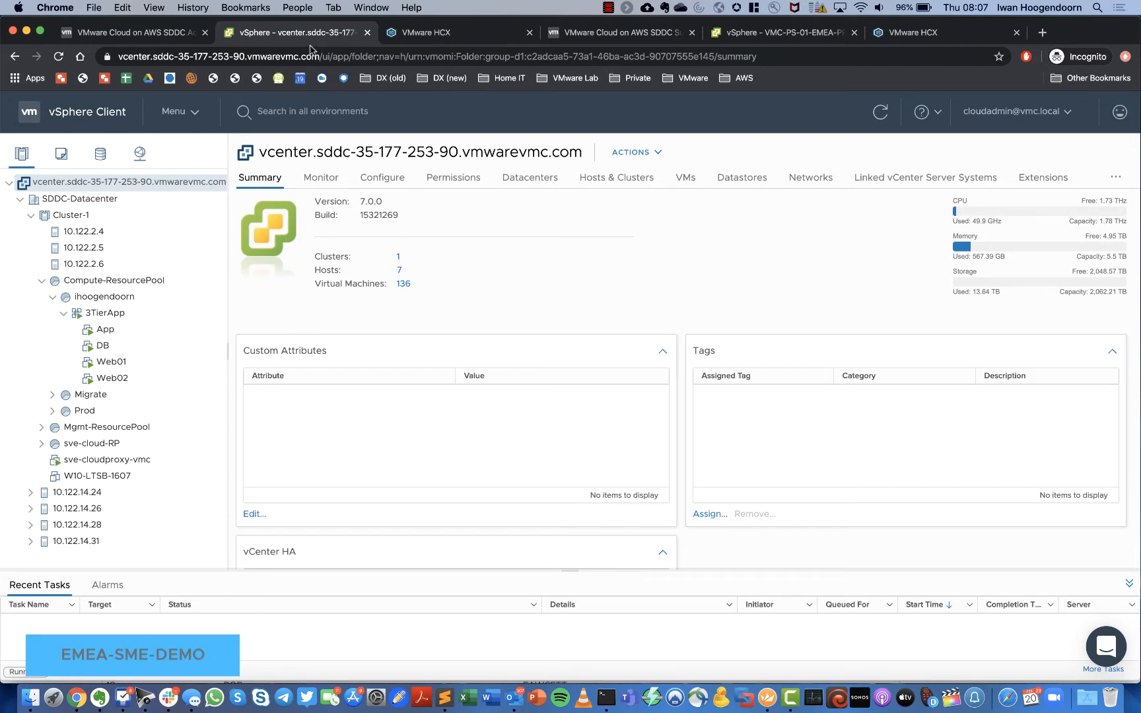
{"action": "left_click", "coordinate": [438, 38]}
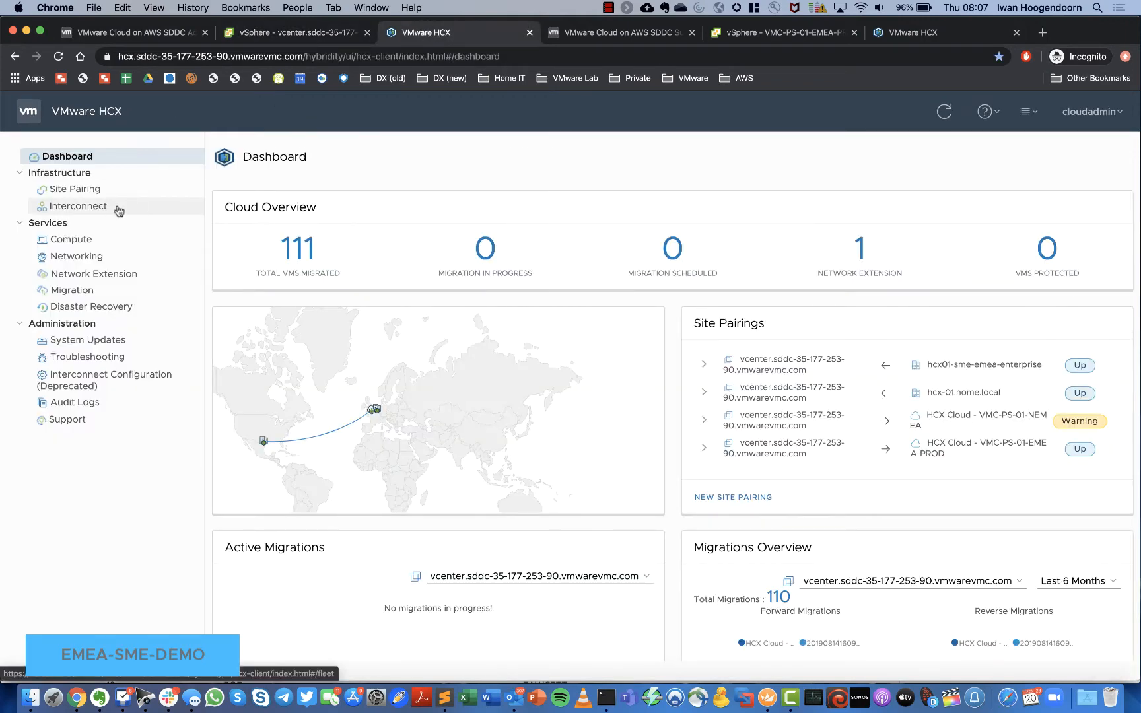
{"action": "left_click", "coordinate": [95, 278]}
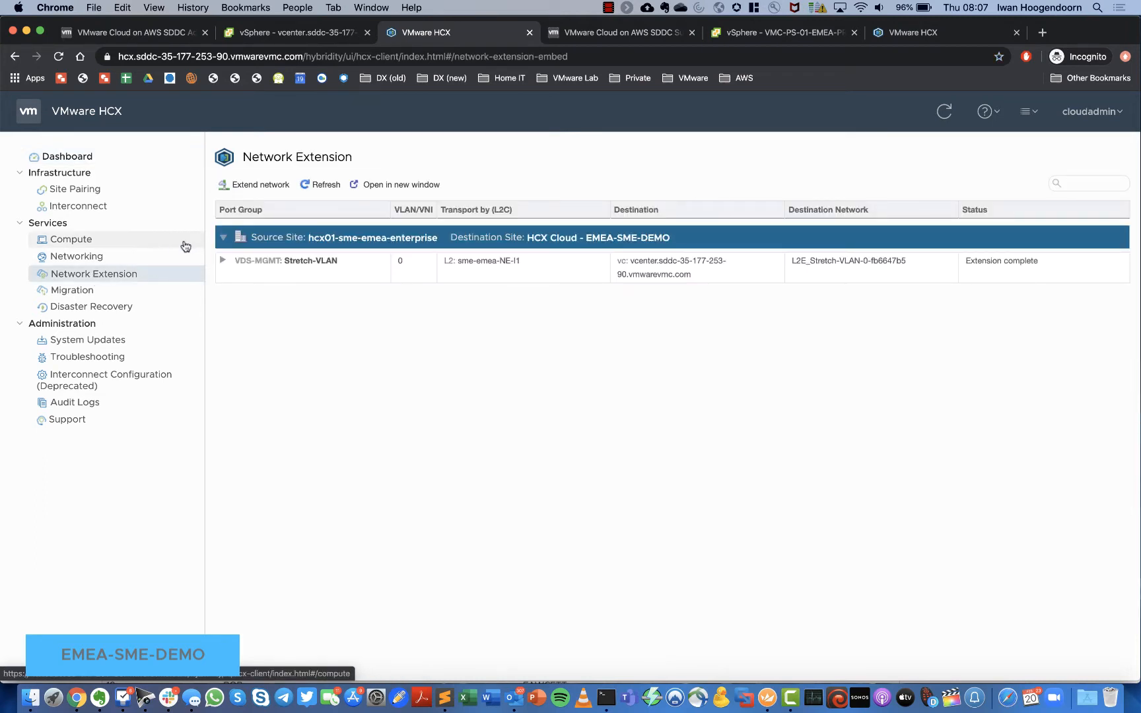
{"action": "left_click", "coordinate": [258, 189]}
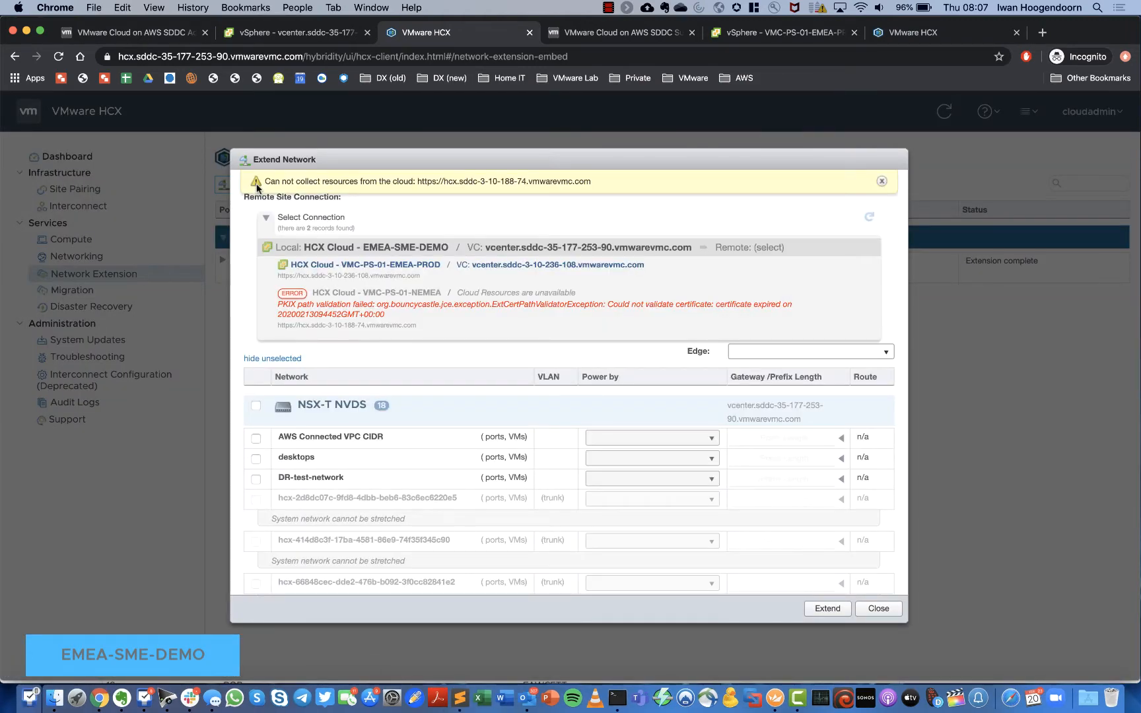
{"action": "left_click", "coordinate": [357, 264]}
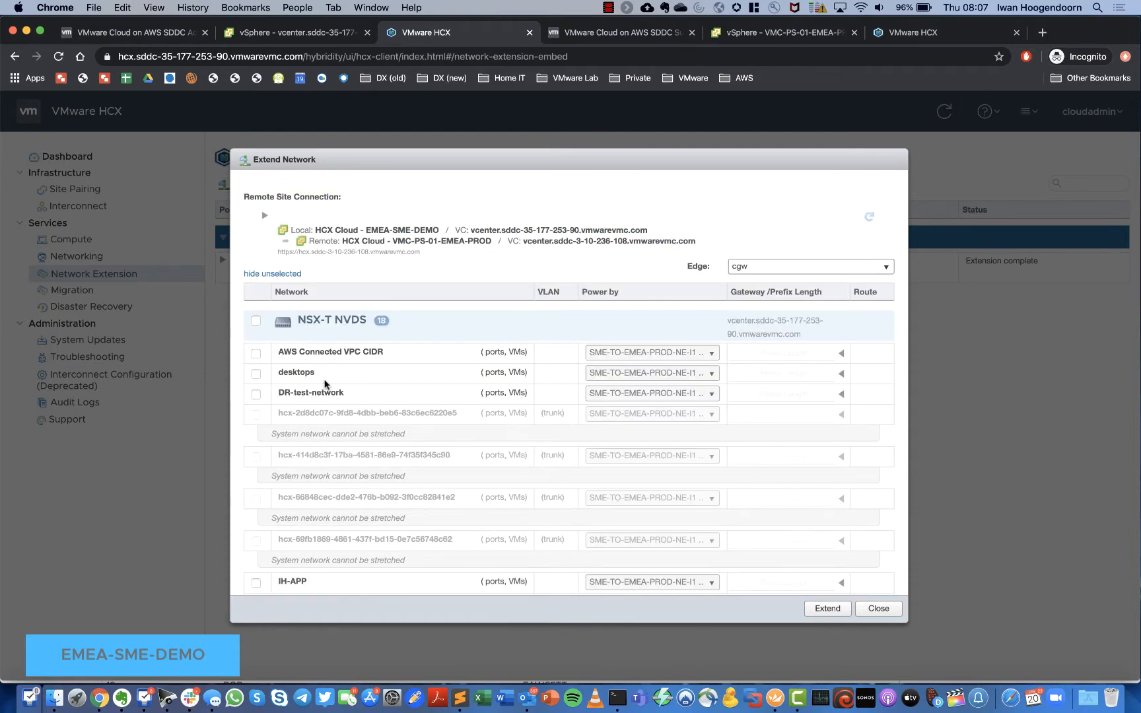
Select the IH-APP, IH-DB and IH-WEB networks for extension
{"action": "scroll", "coordinate": [324, 383], "scroll_direction": "down", "scroll_amount": 4}
{"action": "scroll", "coordinate": [324, 381], "scroll_direction": "down", "scroll_amount": 1}
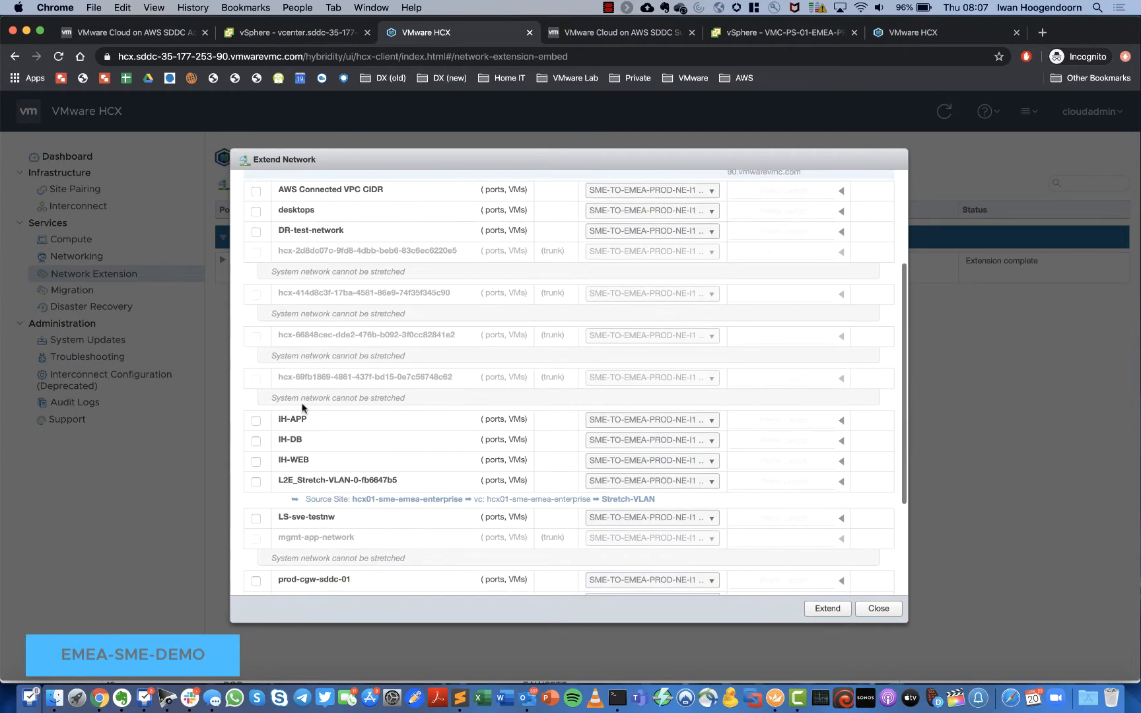
{"action": "left_click", "coordinate": [256, 420]}
{"action": "left_click", "coordinate": [257, 441]}
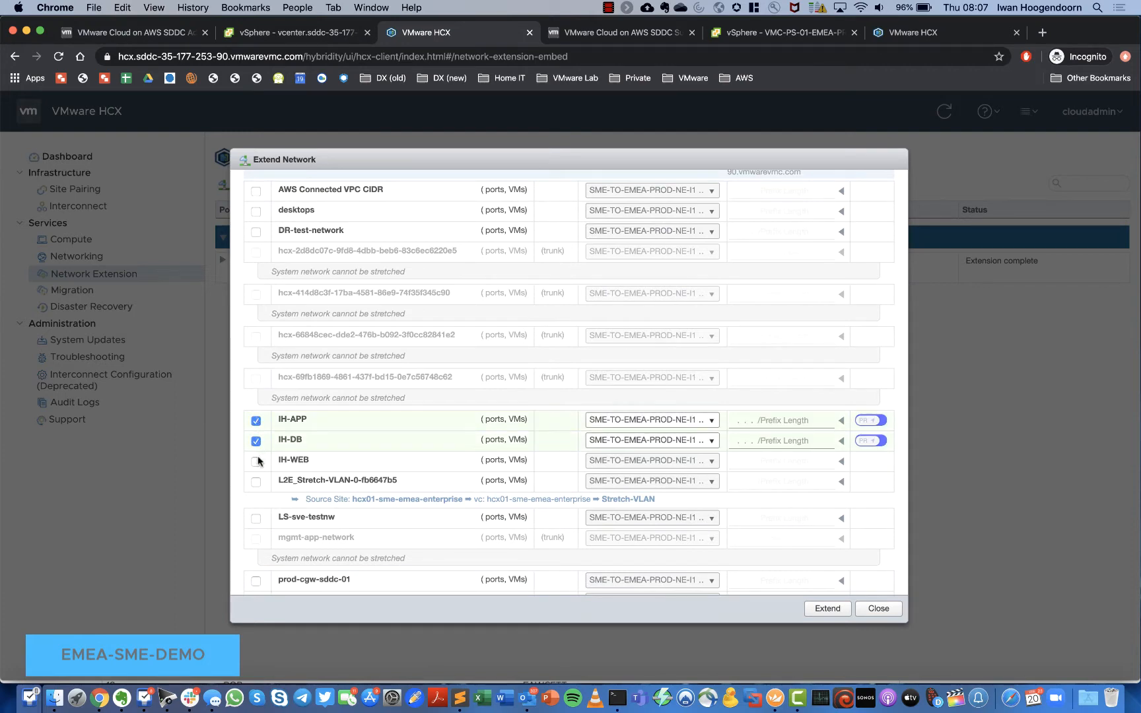
{"action": "left_click", "coordinate": [256, 462]}
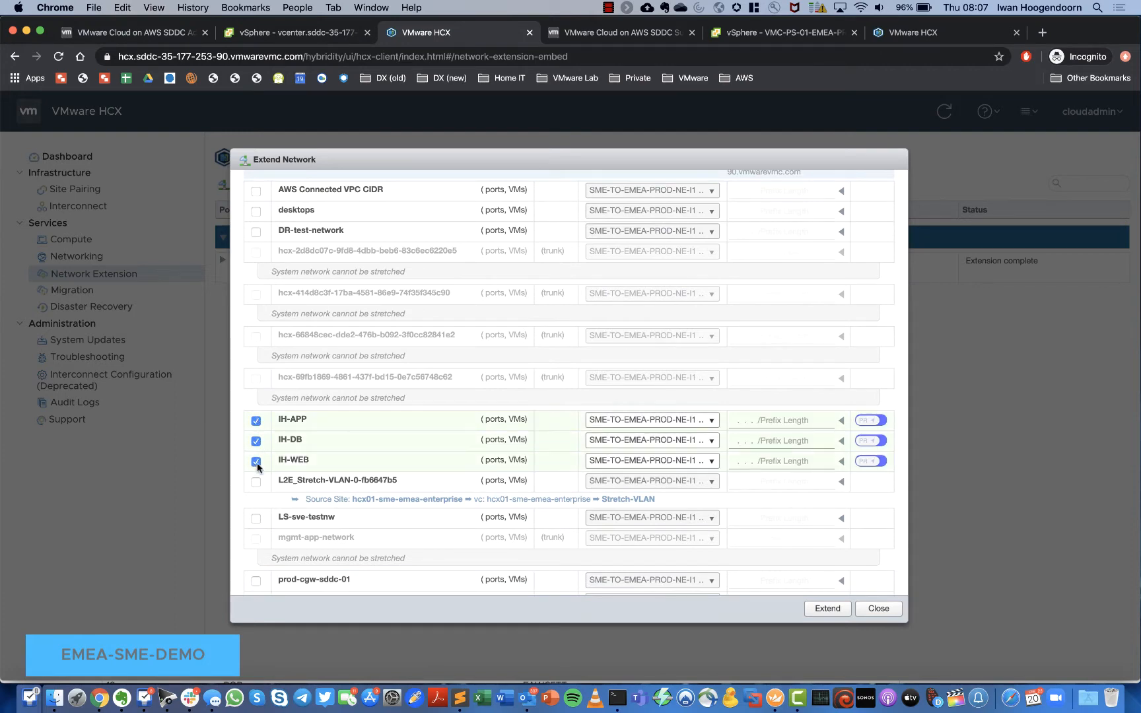
Set the IH-APP gateway to 172.16.41.1/24 and copy that address for reuse
{"action": "left_click", "coordinate": [780, 421]}
{"action": "type", "text": "172"}
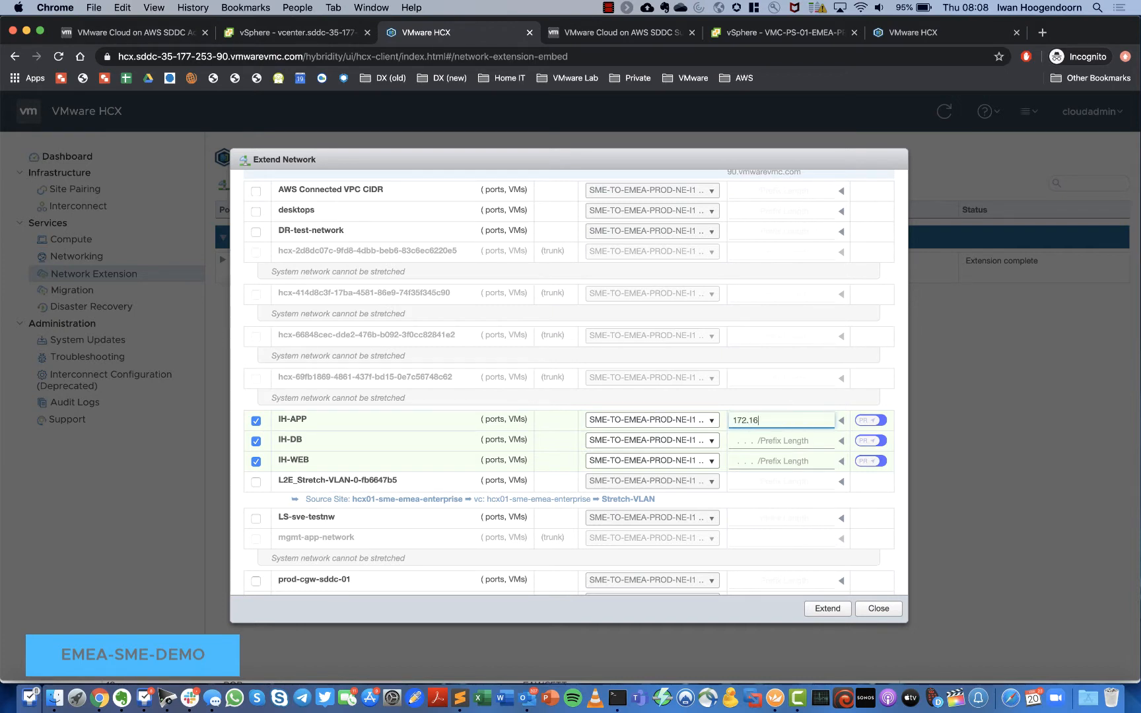
{"action": "type", "text": ".16.41.1/24"}
{"action": "left_click_drag", "start_coordinate": [799, 419], "coordinate": [706, 423]}
{"action": "key", "text": "super+c"}
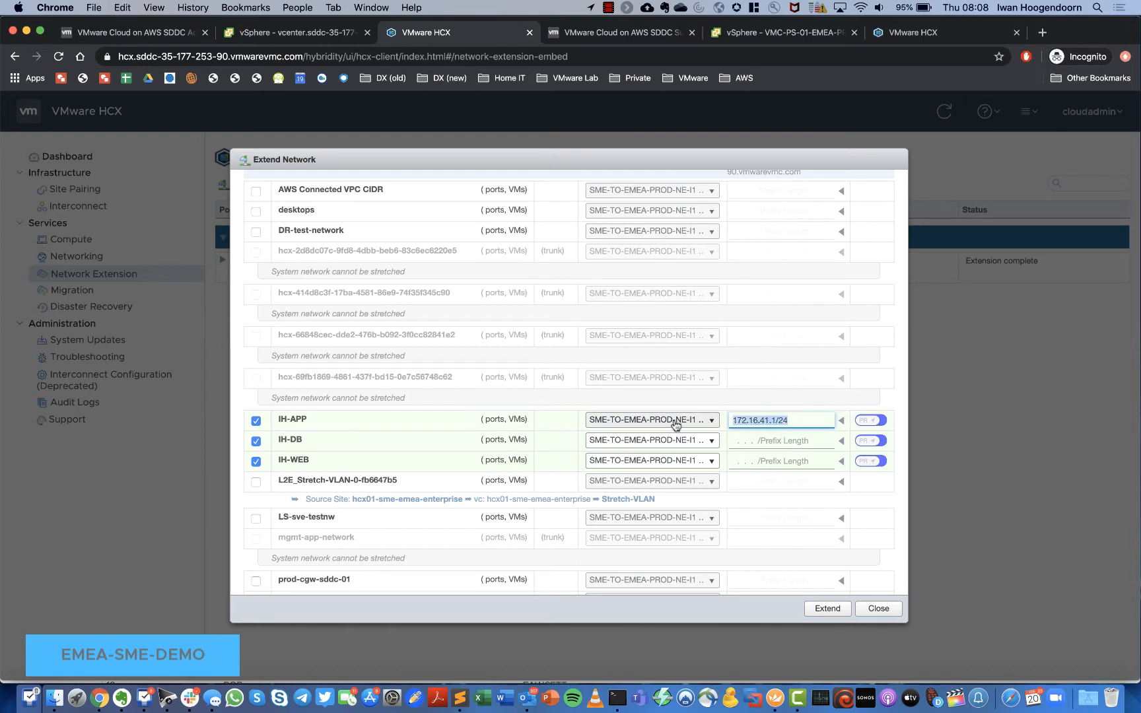
Reuse the copied address to set the IH-DB gateway to 172.16.42.1/24 and the IH-WEB gateway to 172.16.40.1/24
{"action": "left_click", "coordinate": [767, 443]}
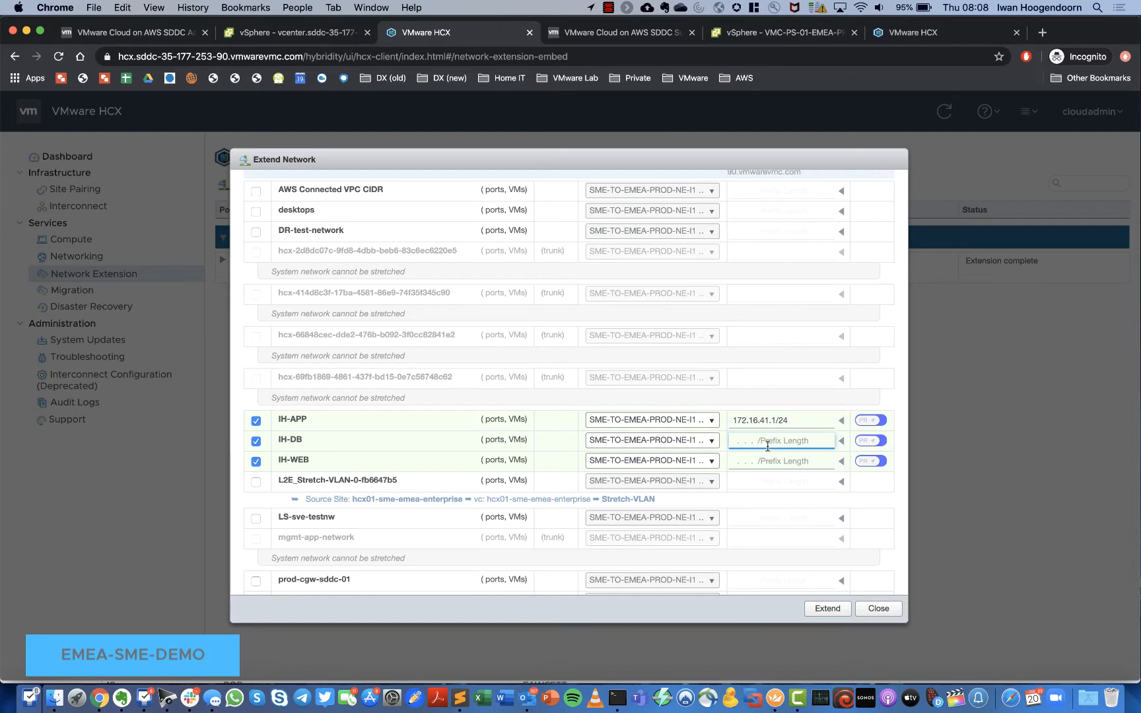
{"action": "key", "text": "super+v"}
{"action": "left_click", "coordinate": [767, 441]}
{"action": "type", "text": "2"}
{"action": "left_click", "coordinate": [819, 460]}
{"action": "key", "text": "super+v"}
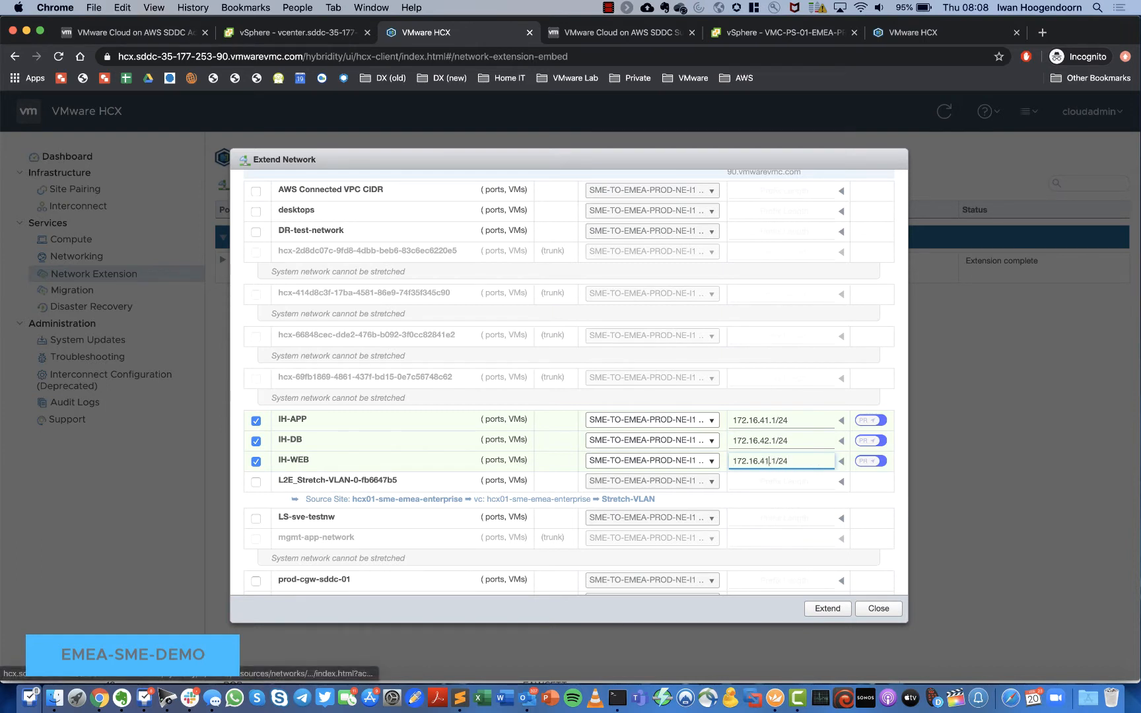
{"action": "left_click", "coordinate": [768, 461]}
{"action": "key", "text": "BackSpace"}
{"action": "type", "text": "0"}
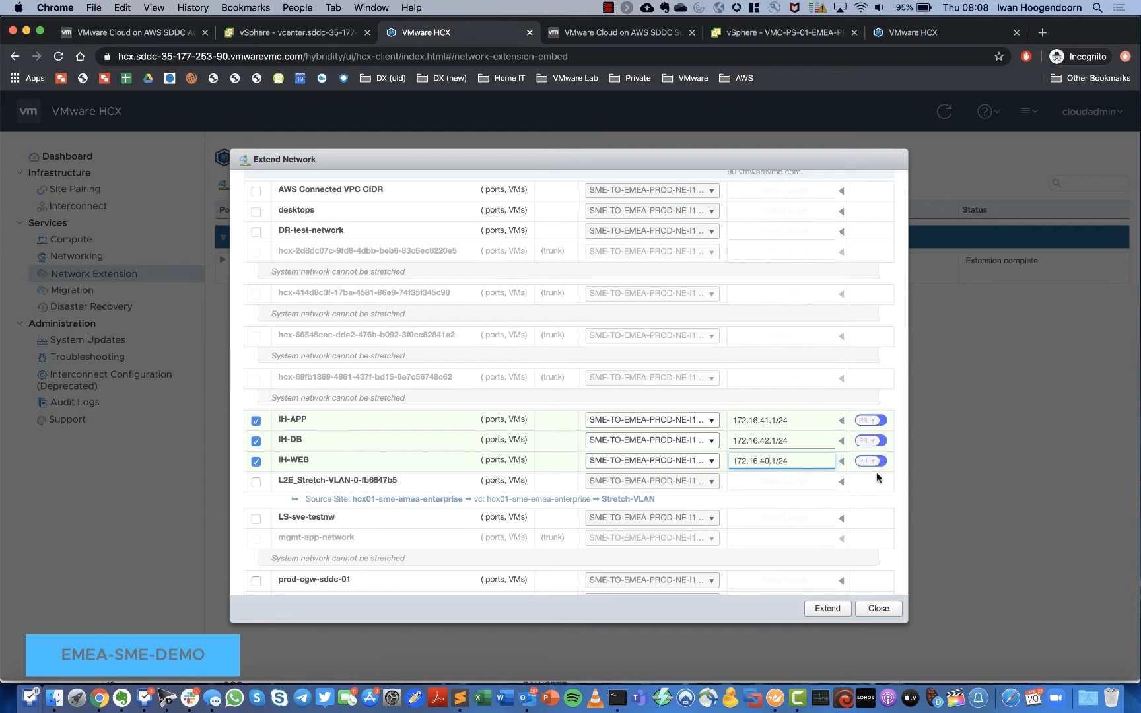
Extend the three selected networks and refresh the network extension status
{"action": "left_click", "coordinate": [828, 609]}
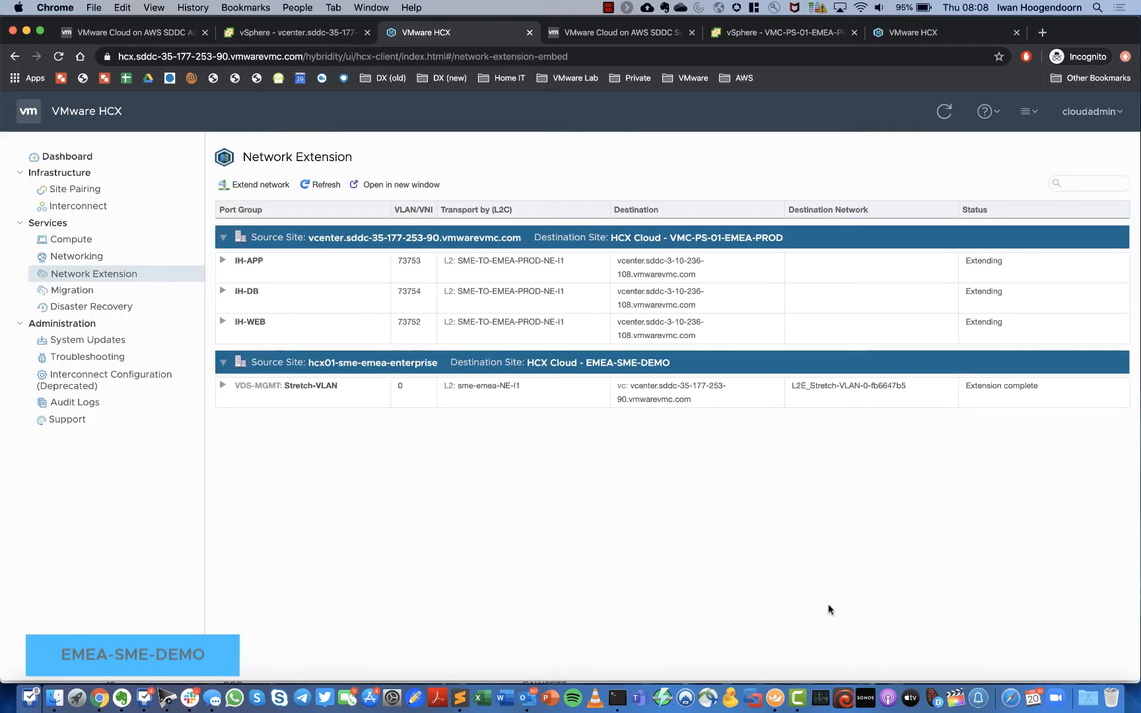
{"action": "left_click", "coordinate": [323, 186]}
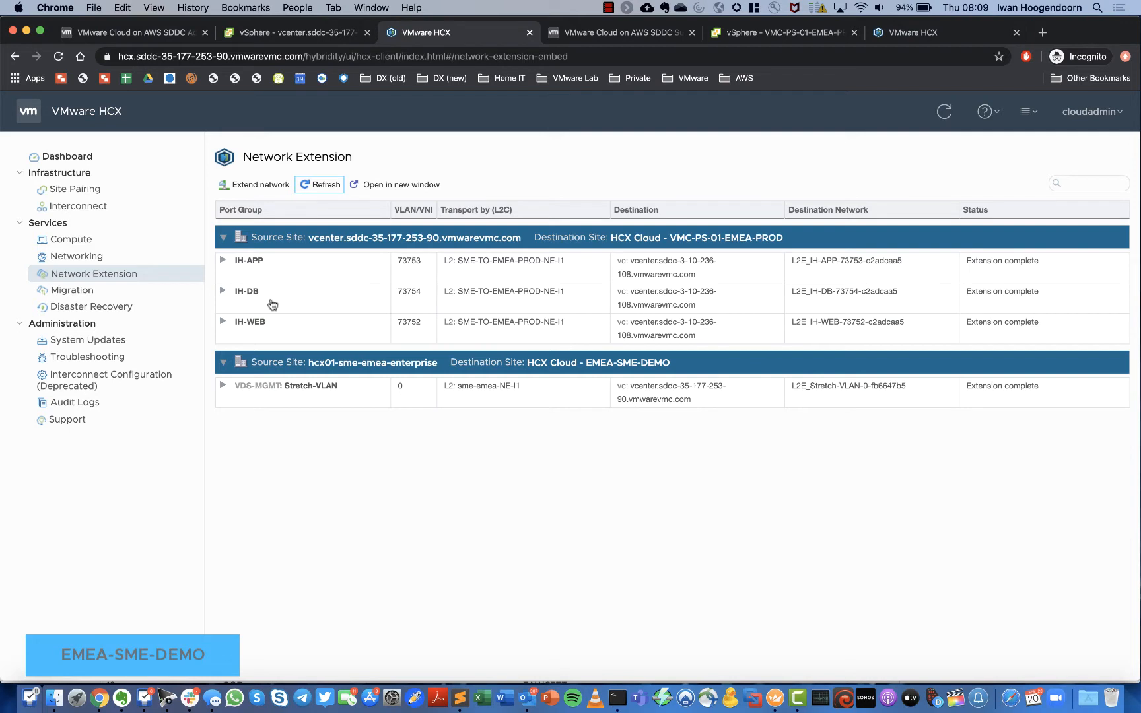
Start a virtual machine migration with HCX Cloud - VMC-PS-01-EMEA-PROD as the remote site
{"action": "left_click", "coordinate": [80, 293]}
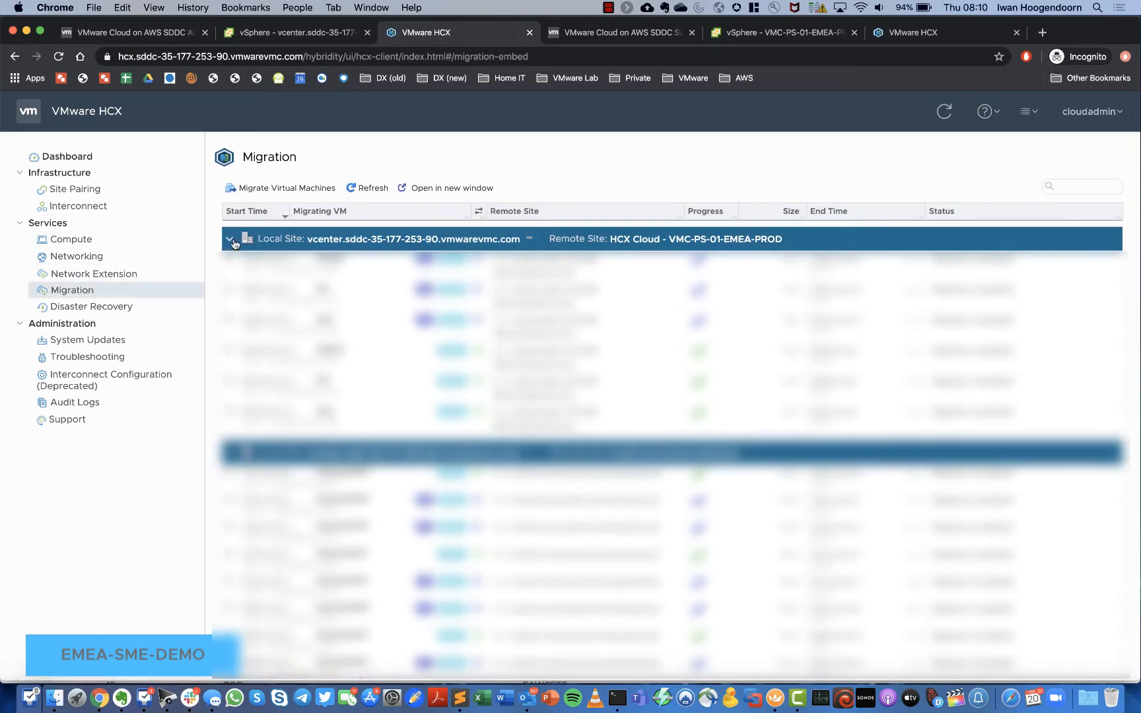
{"action": "left_click", "coordinate": [283, 189]}
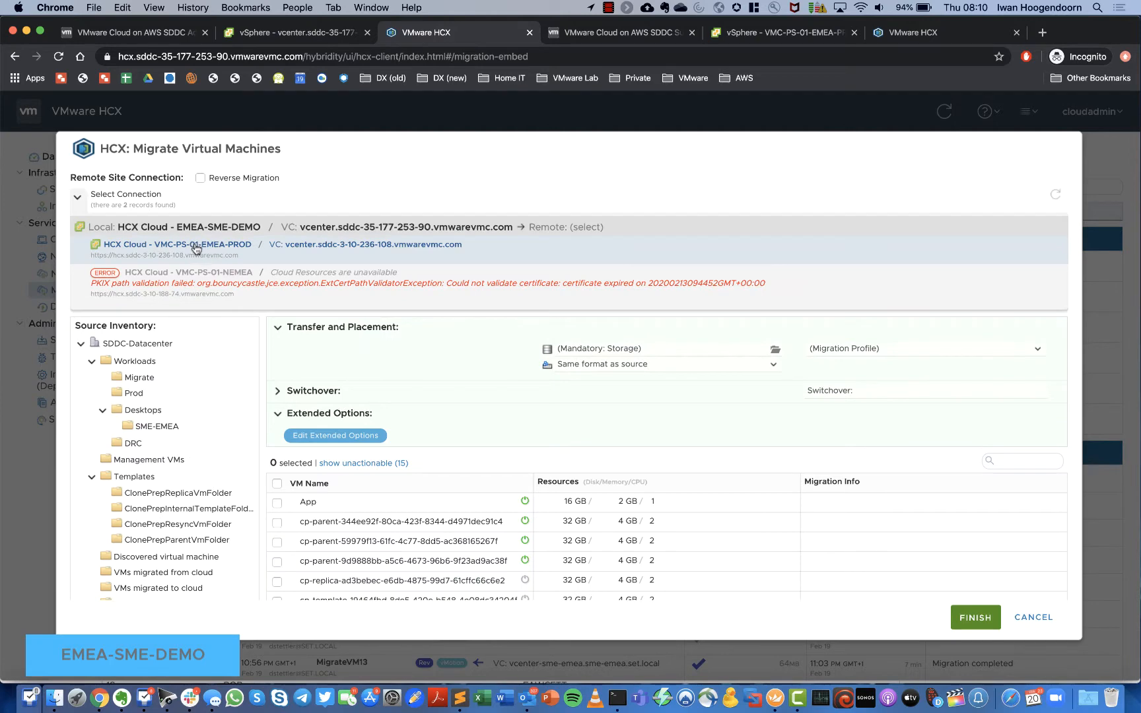
{"action": "left_click", "coordinate": [195, 247]}
Select the DB and App virtual machines for migration
{"action": "scroll", "coordinate": [373, 484], "scroll_direction": "down", "scroll_amount": 3}
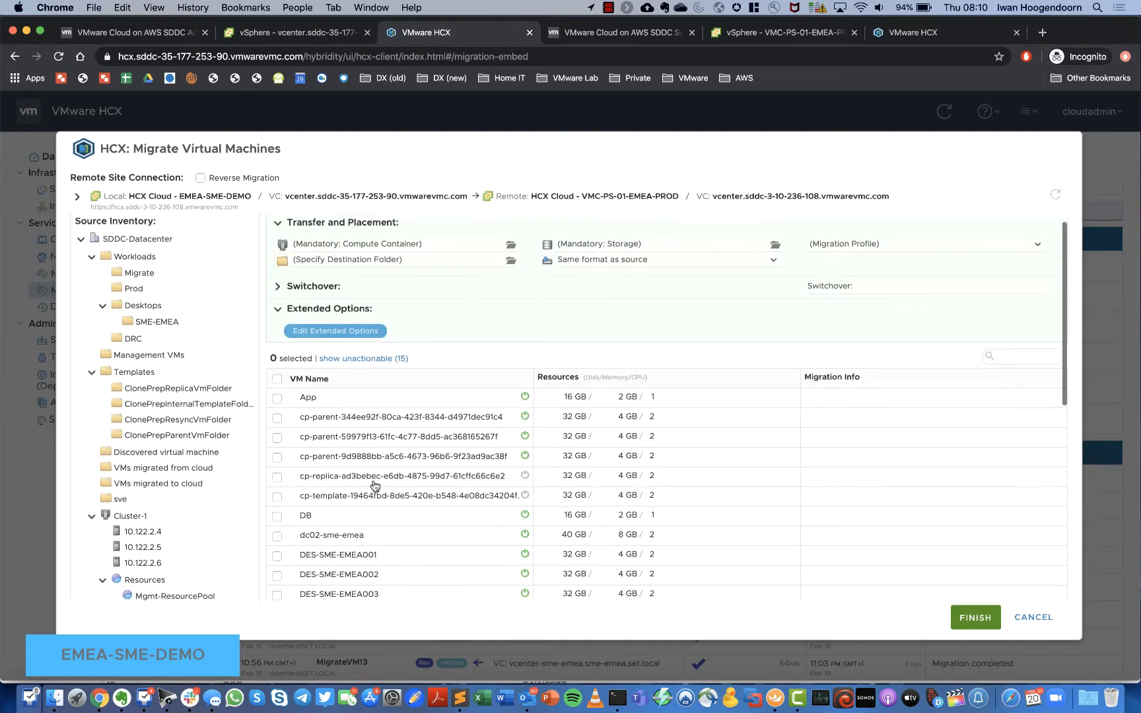
{"action": "scroll", "coordinate": [373, 484], "scroll_direction": "down", "scroll_amount": 2}
{"action": "left_click", "coordinate": [277, 397]}
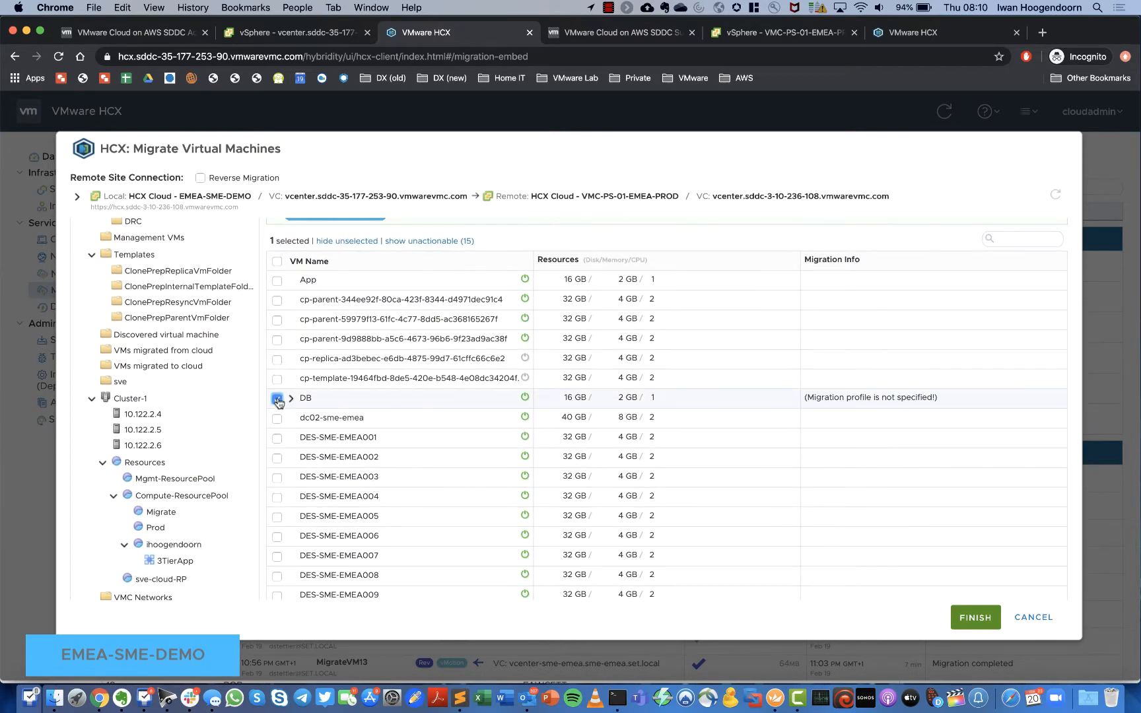
{"action": "scroll", "coordinate": [397, 418], "scroll_direction": "down", "scroll_amount": 8}
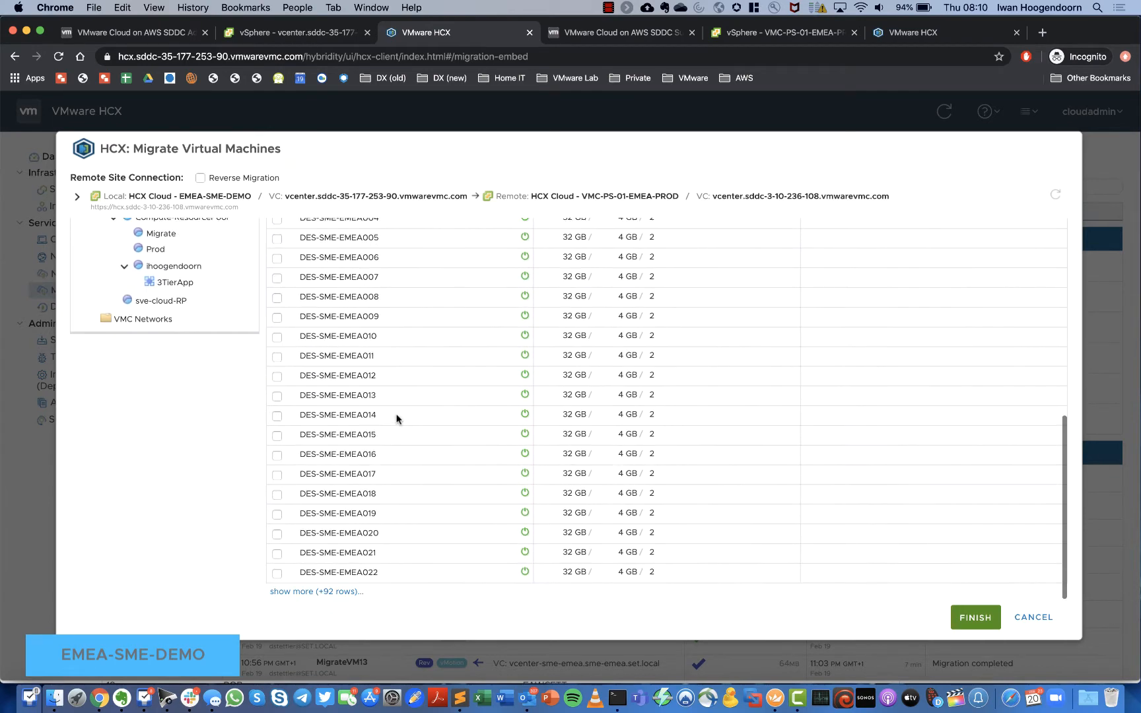
{"action": "scroll", "coordinate": [397, 418], "scroll_direction": "up", "scroll_amount": 10}
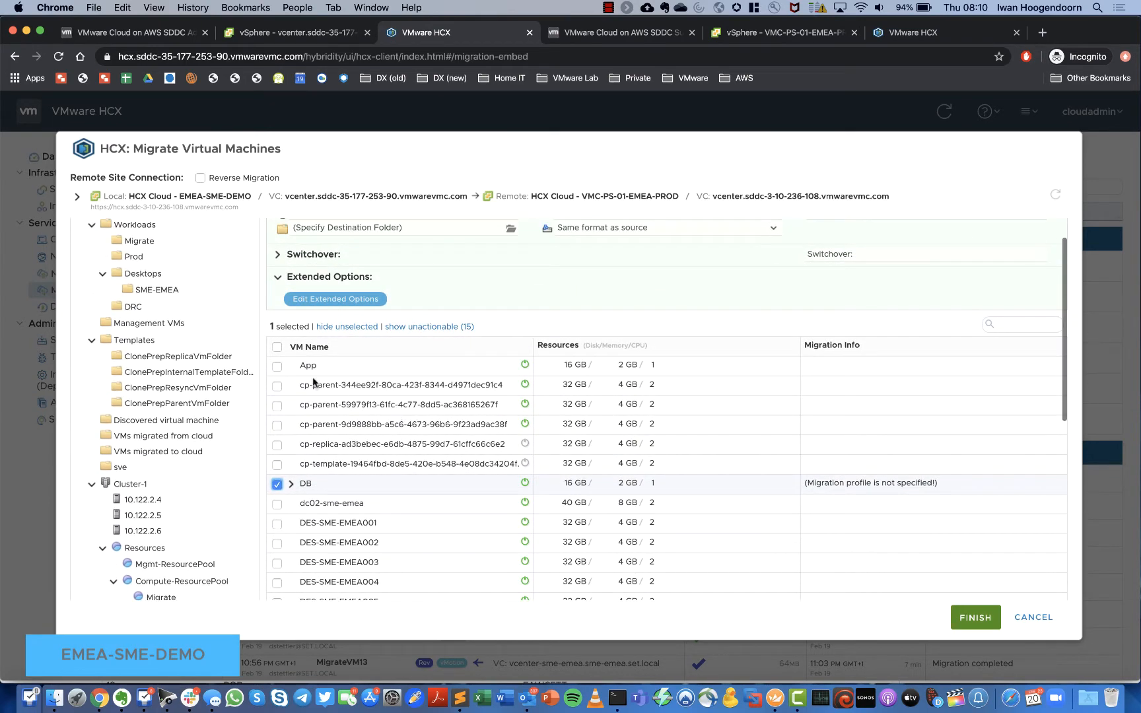
{"action": "left_click", "coordinate": [277, 365]}
Show the remaining rows of the virtual machine list and also select Web01 and Web02 for migration
{"action": "scroll", "coordinate": [528, 442], "scroll_direction": "down", "scroll_amount": 2}
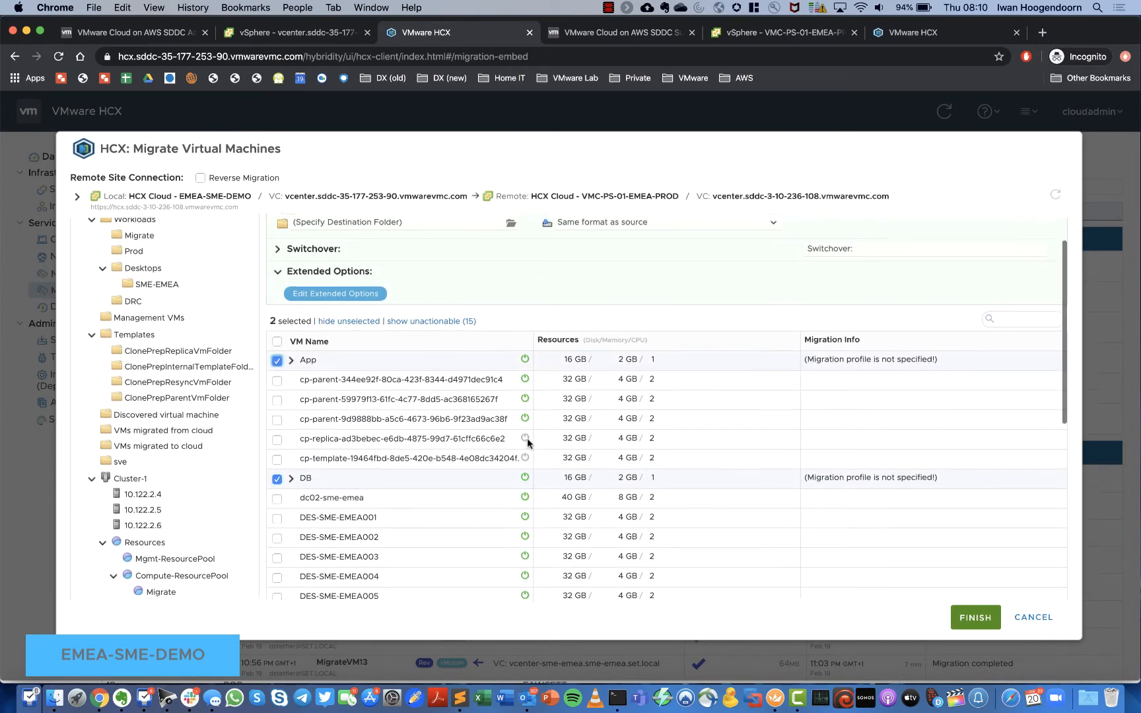
{"action": "scroll", "coordinate": [527, 443], "scroll_direction": "down", "scroll_amount": 10}
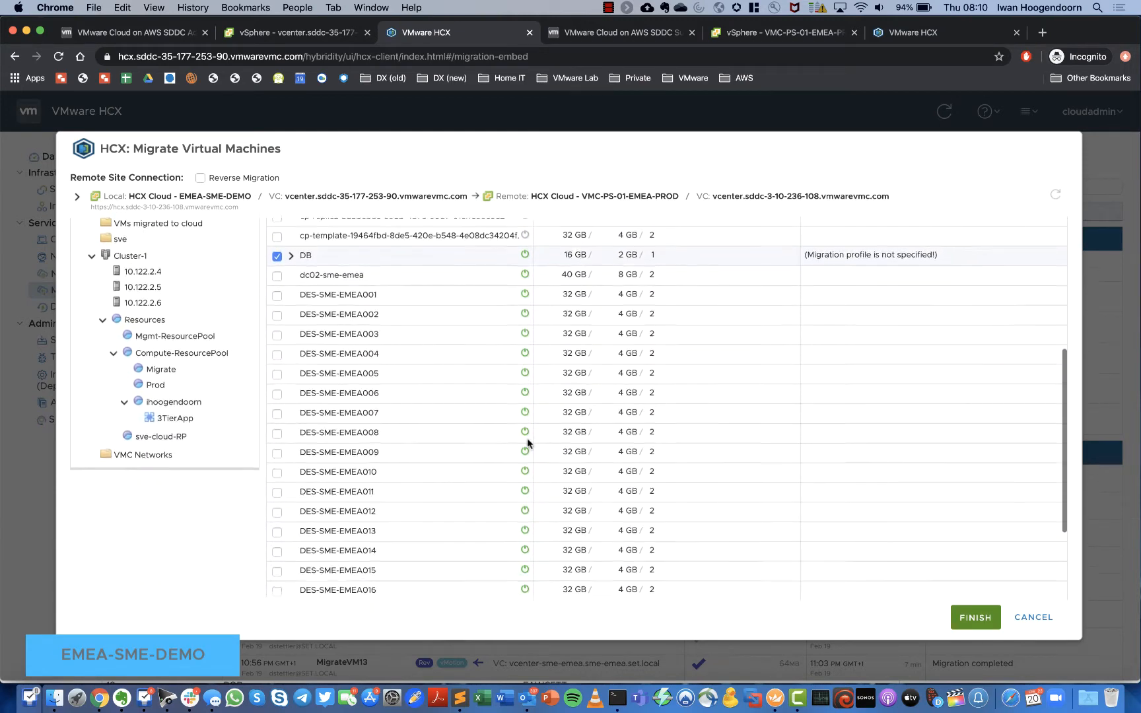
{"action": "scroll", "coordinate": [528, 443], "scroll_direction": "down", "scroll_amount": 1}
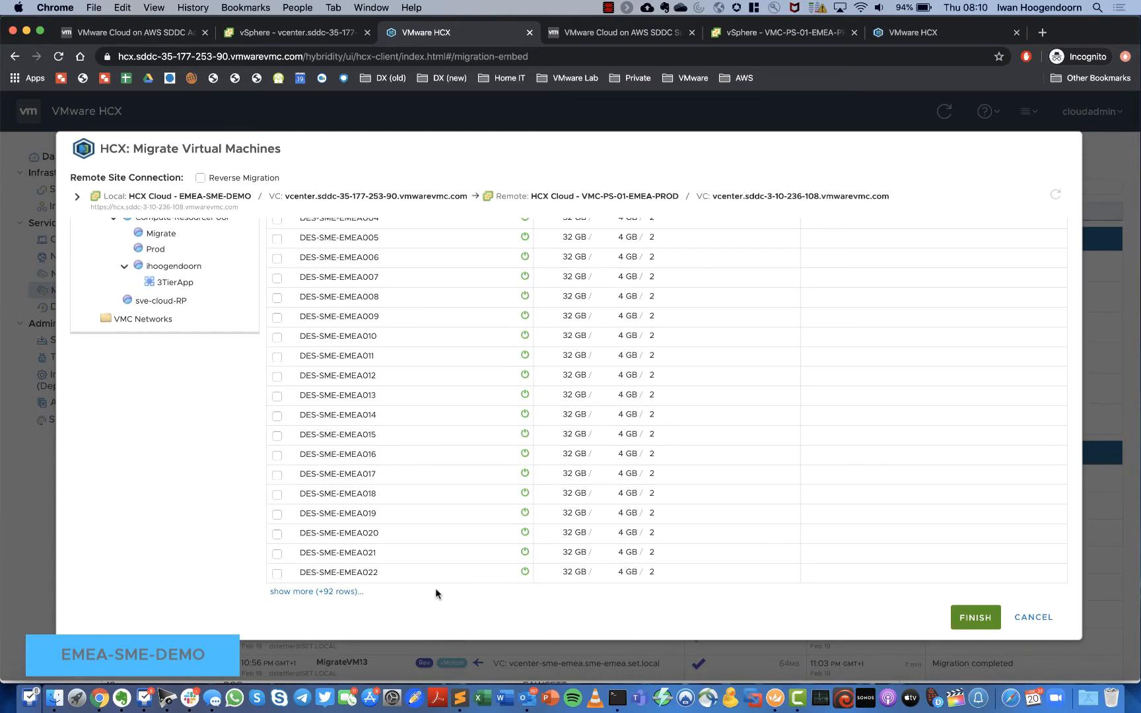
{"action": "left_click", "coordinate": [322, 590]}
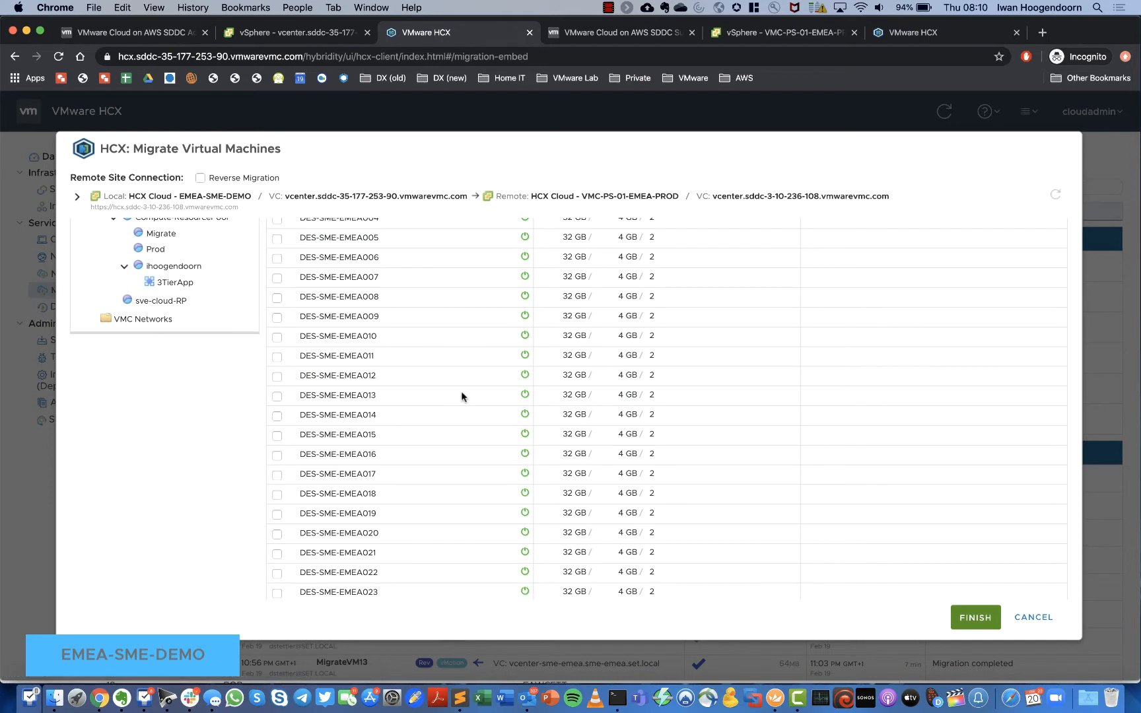
{"action": "scroll", "coordinate": [461, 392], "scroll_direction": "down", "scroll_amount": 8}
{"action": "scroll", "coordinate": [461, 391], "scroll_direction": "down", "scroll_amount": 20}
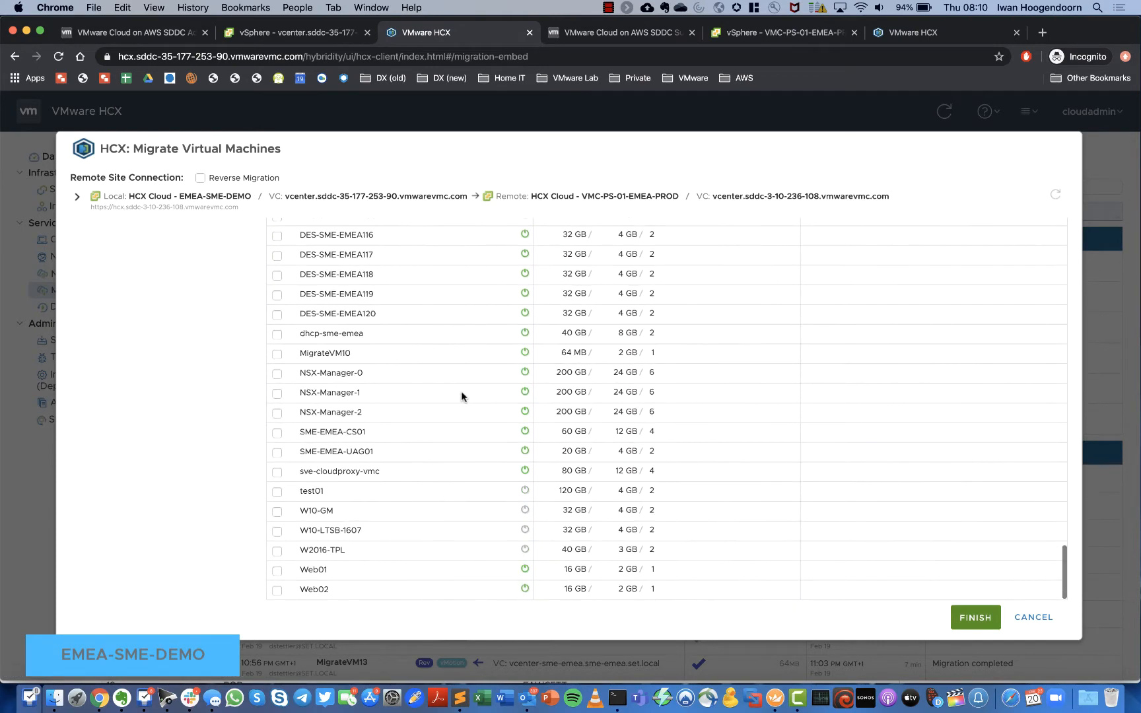
{"action": "left_click", "coordinate": [277, 570]}
{"action": "left_click", "coordinate": [277, 589]}
Set the destination compute container to the 3TierApp owner's resource pool under VMC-PS-01-EMEA-PROD-USERS and the destination folder to Workloads
{"action": "scroll", "coordinate": [357, 489], "scroll_direction": "up", "scroll_amount": 2}
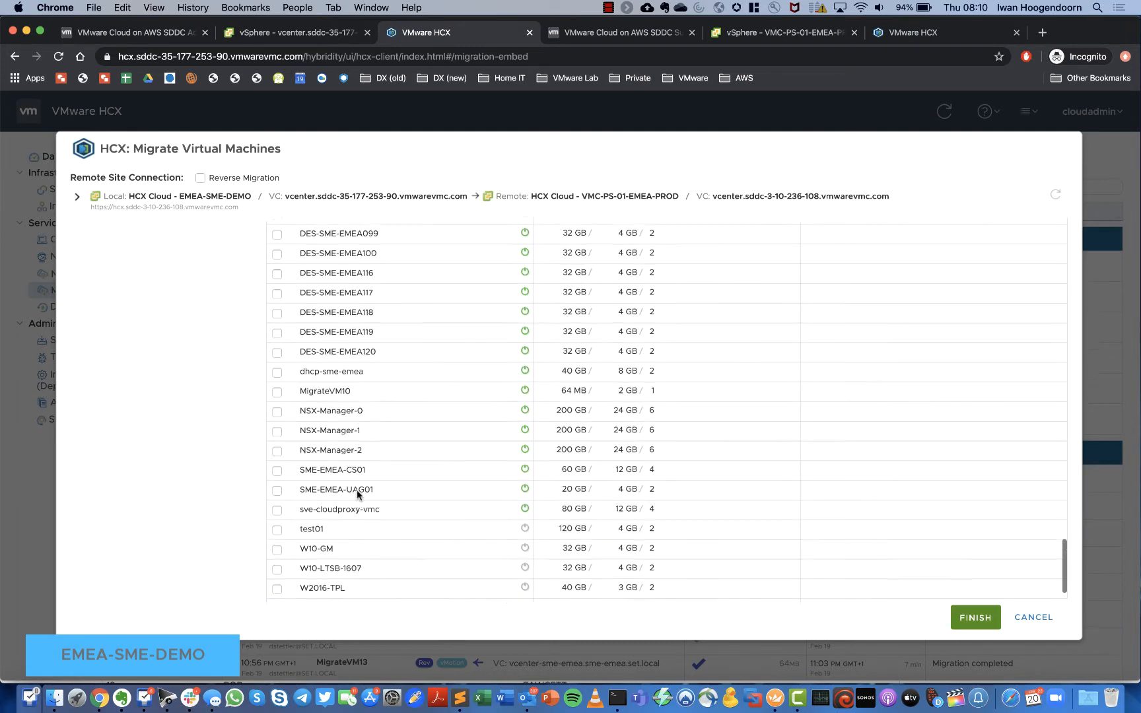
{"action": "scroll", "coordinate": [356, 489], "scroll_direction": "up", "scroll_amount": 20}
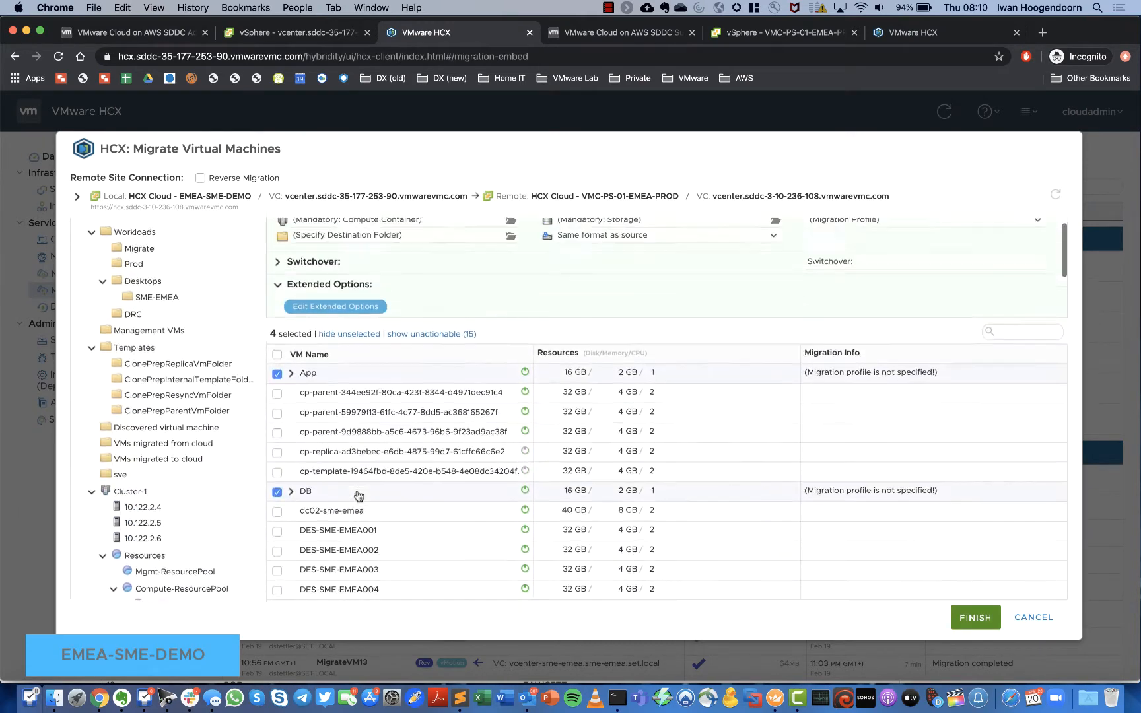
{"action": "scroll", "coordinate": [358, 496], "scroll_direction": "up", "scroll_amount": 1}
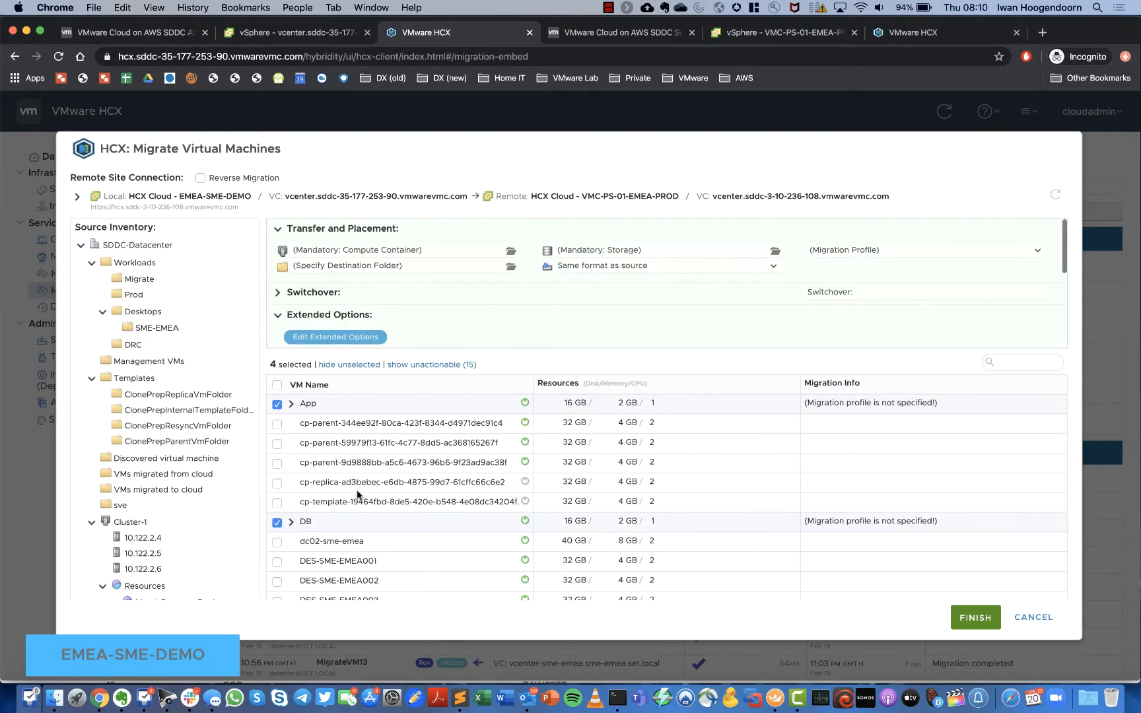
{"action": "left_click", "coordinate": [511, 251]}
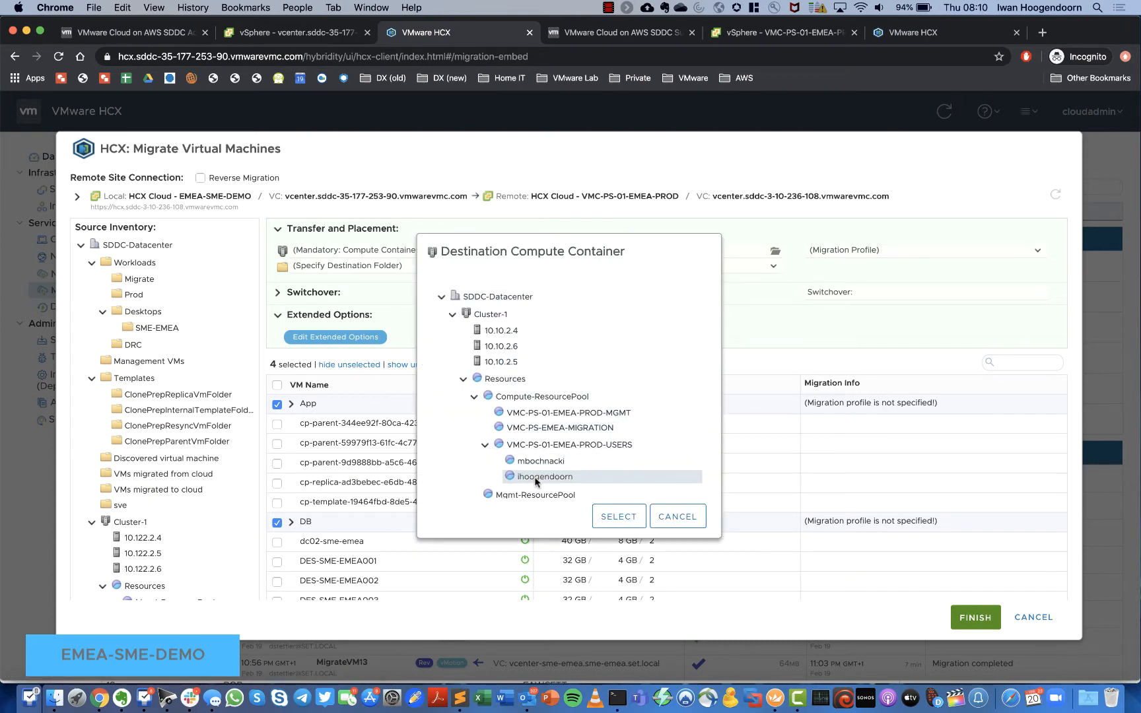
{"action": "left_click", "coordinate": [628, 521]}
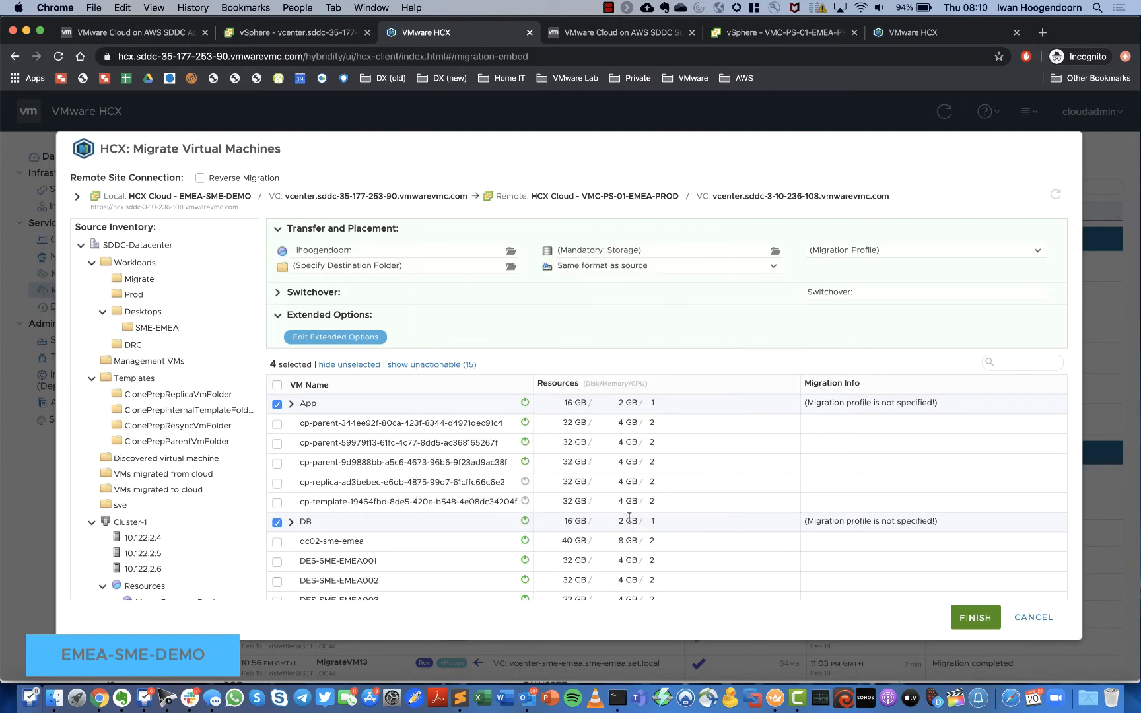
{"action": "left_click", "coordinate": [510, 270]}
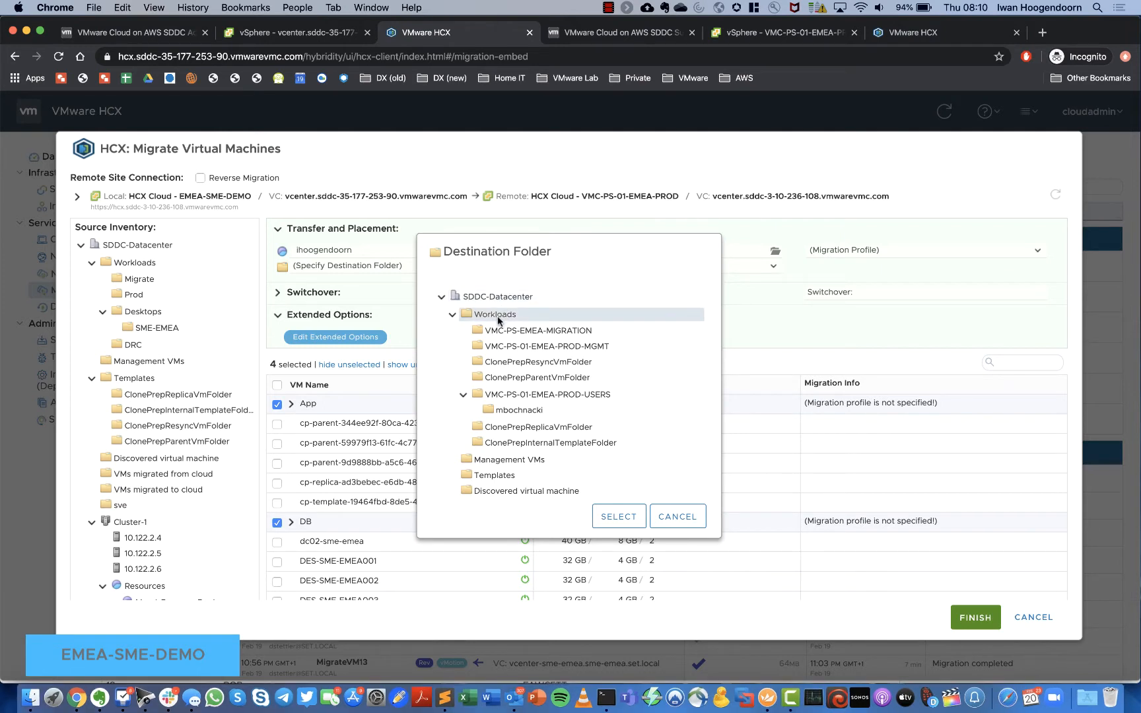
{"action": "left_click", "coordinate": [632, 519]}
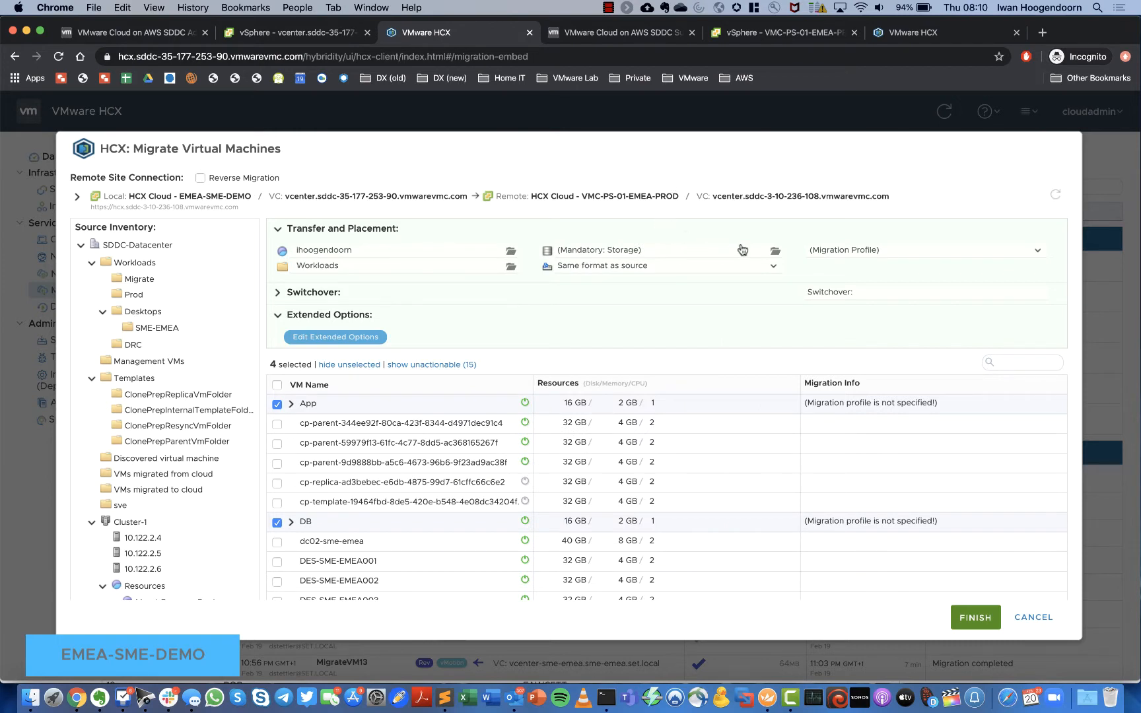
Choose WorkloadDatastore as the destination storage for the migration
{"action": "left_click", "coordinate": [774, 251]}
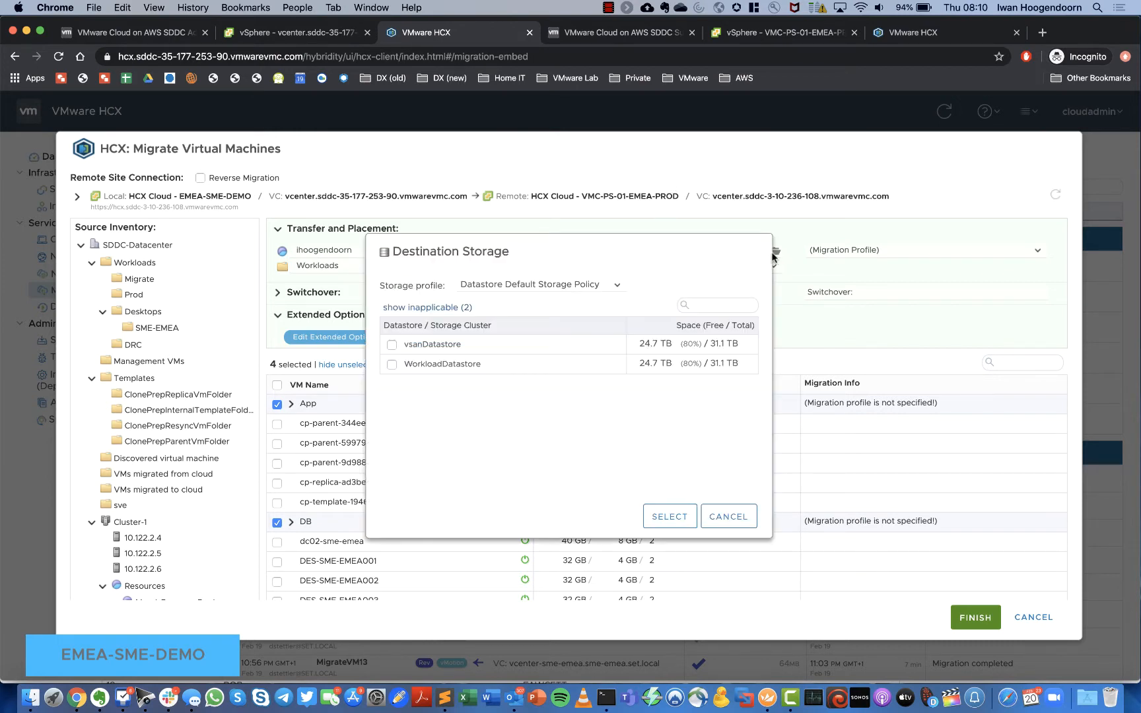
{"action": "left_click", "coordinate": [391, 364]}
{"action": "left_click", "coordinate": [678, 525]}
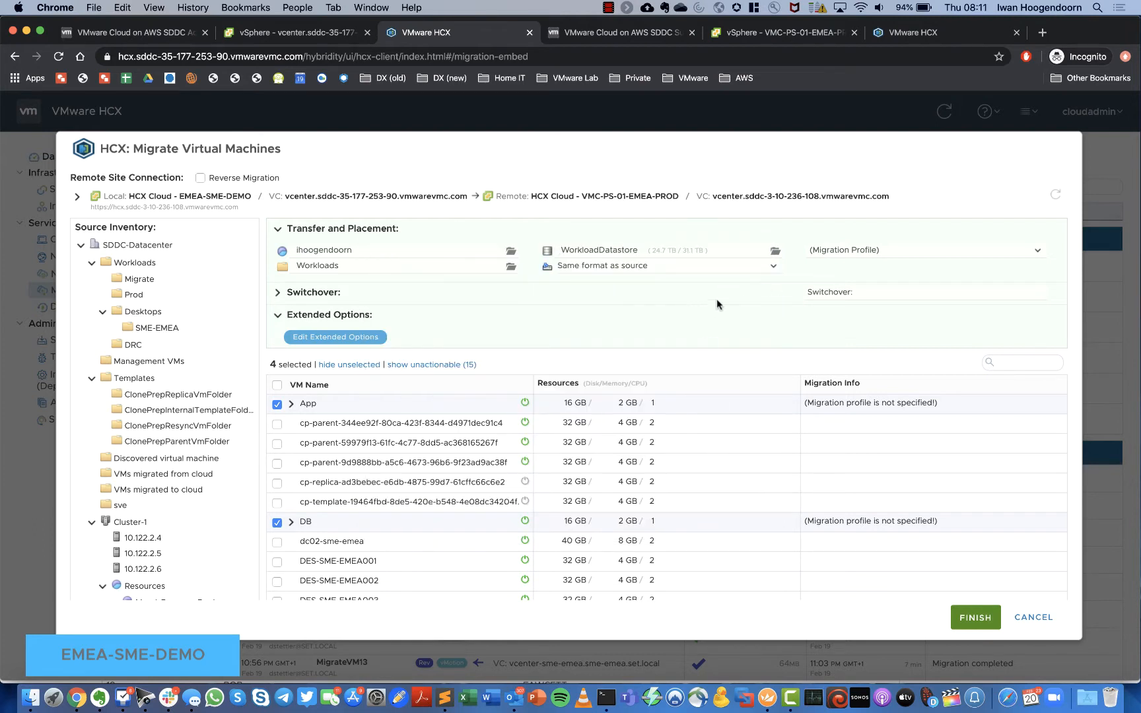
Set the migration profile to vMotion and submit the migration of the four selected virtual machines
{"action": "left_click", "coordinate": [1037, 250]}
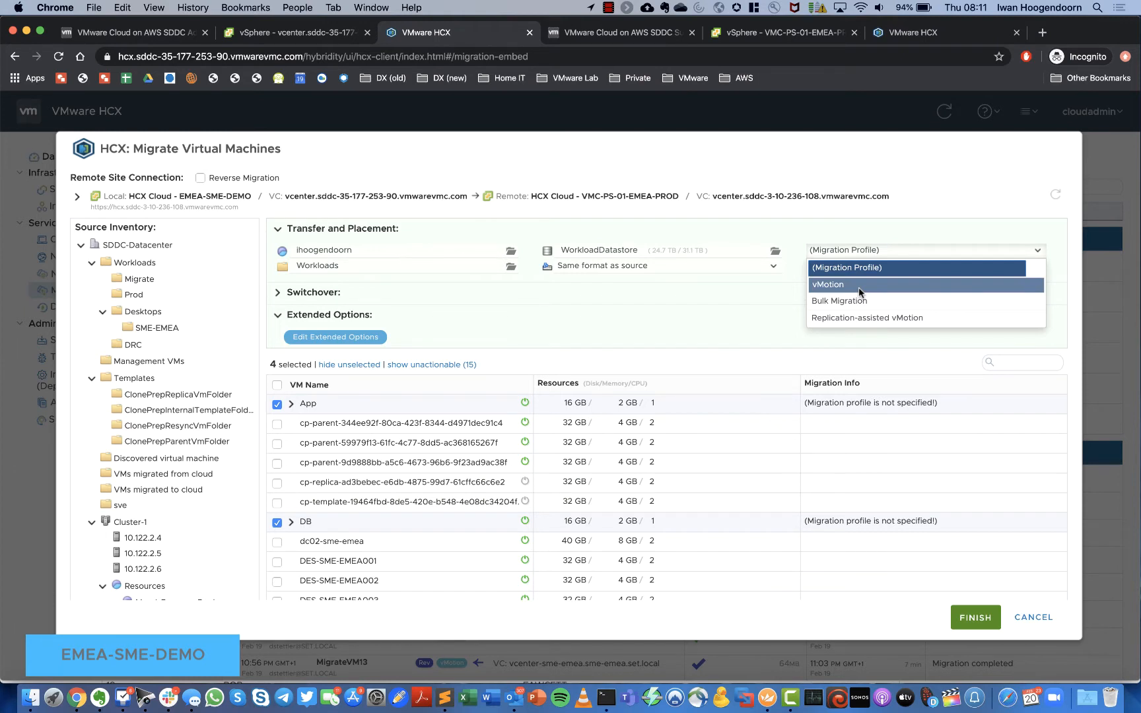
{"action": "left_click", "coordinate": [860, 285]}
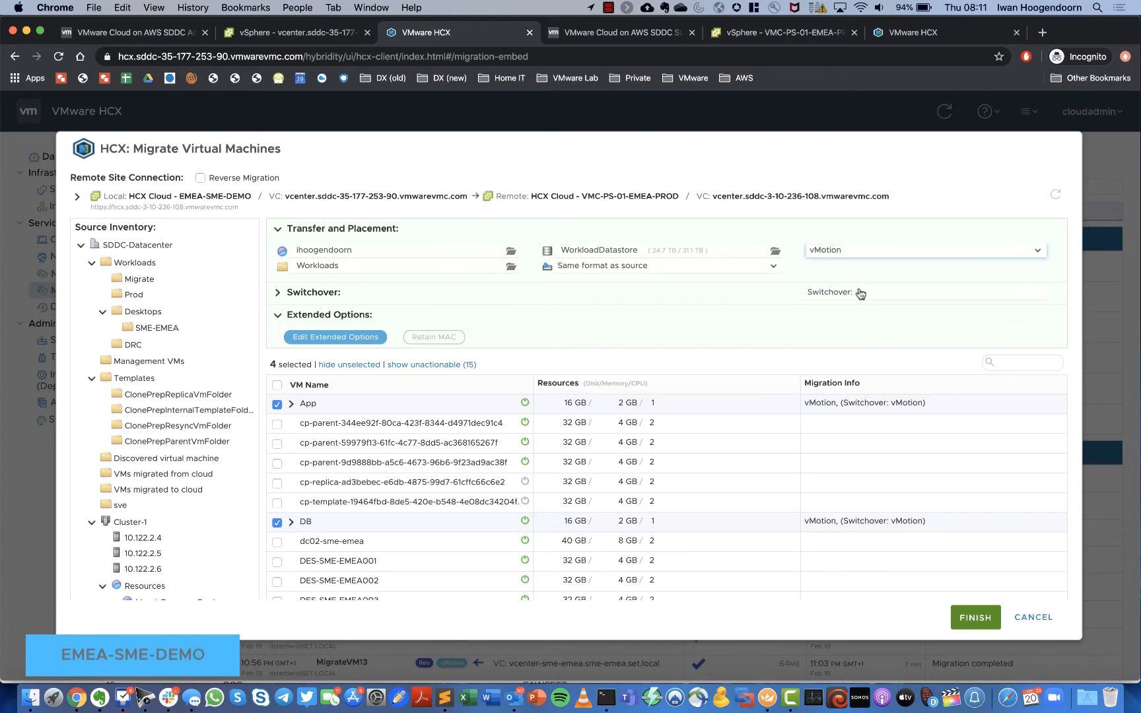
{"action": "left_click", "coordinate": [969, 617]}
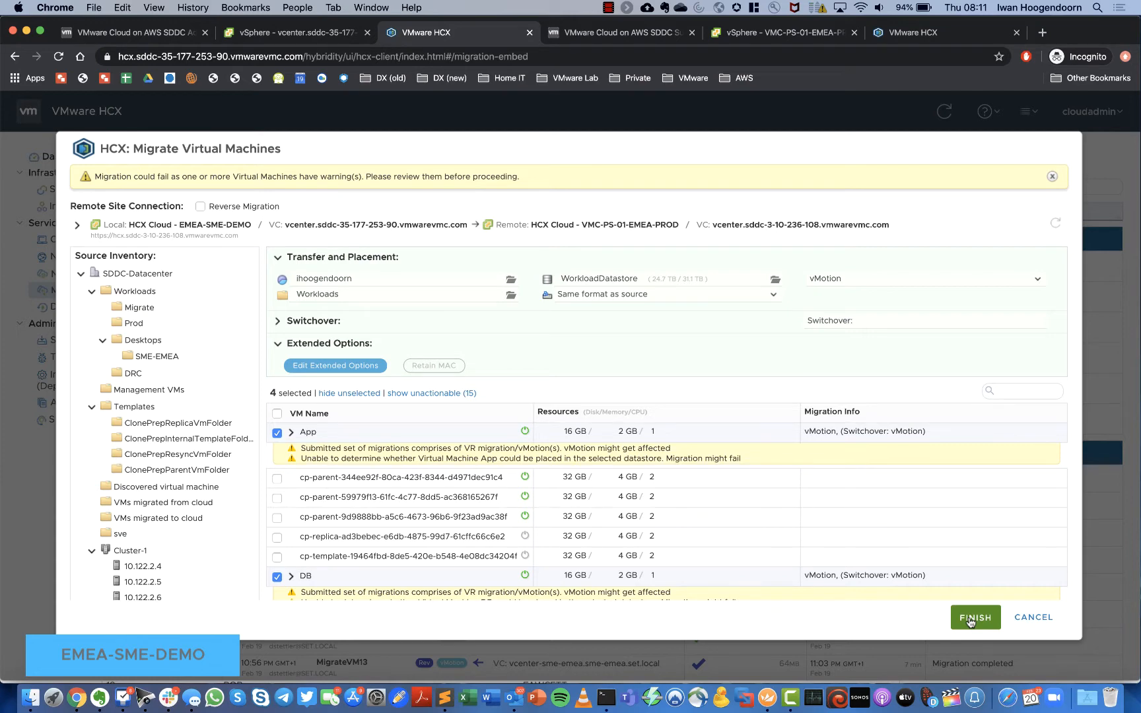
{"action": "left_click", "coordinate": [969, 618]}
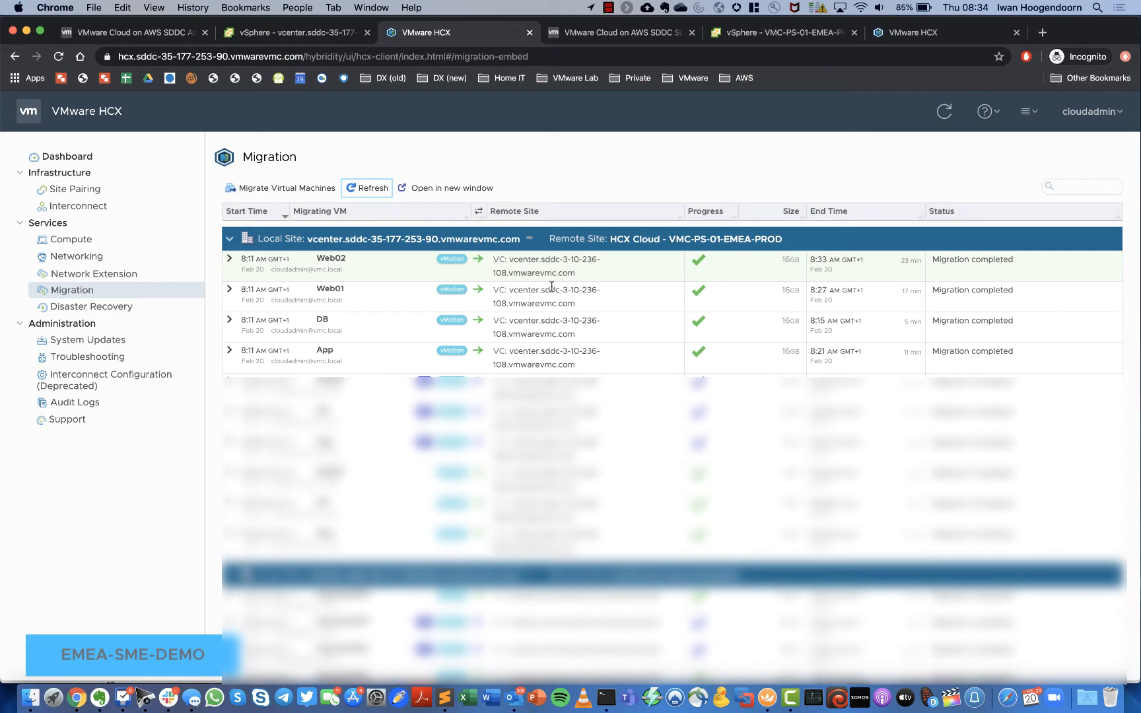
Inspect the 3TierApp vApp in the EMEA-SME-DEMO vSphere Client, and check the inventory in the VMC-PS-01-EMEA-PROD vSphere Client
{"action": "left_click", "coordinate": [293, 37]}
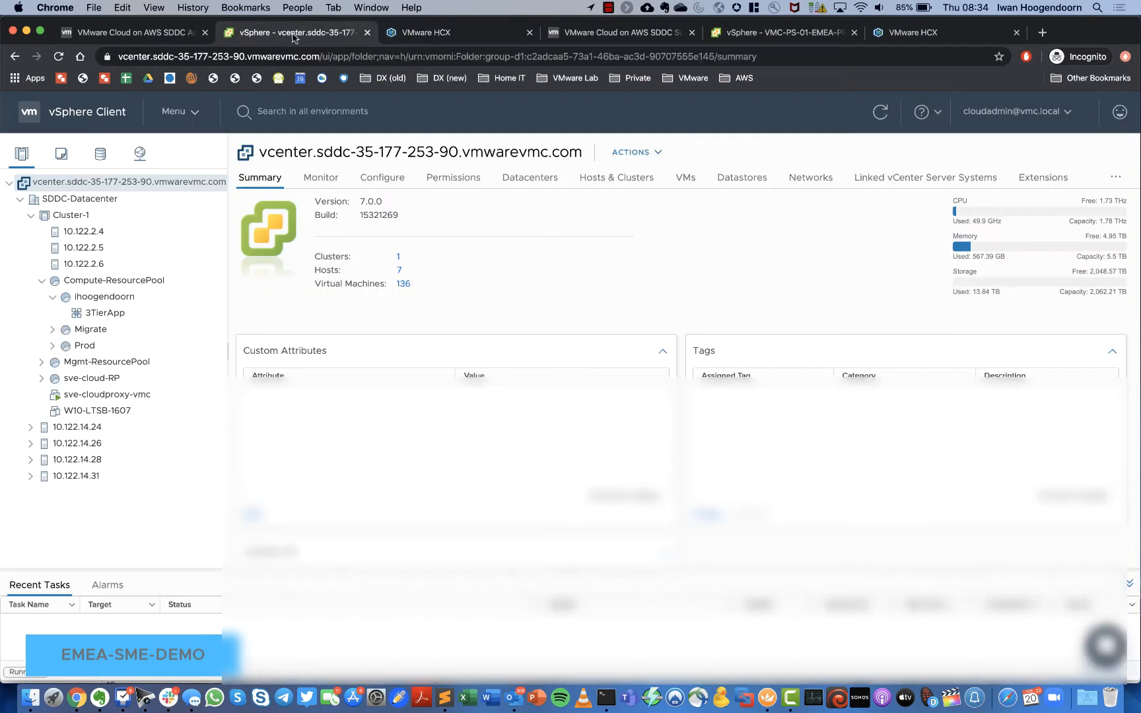
{"action": "left_click", "coordinate": [60, 300]}
{"action": "left_click", "coordinate": [60, 300]}
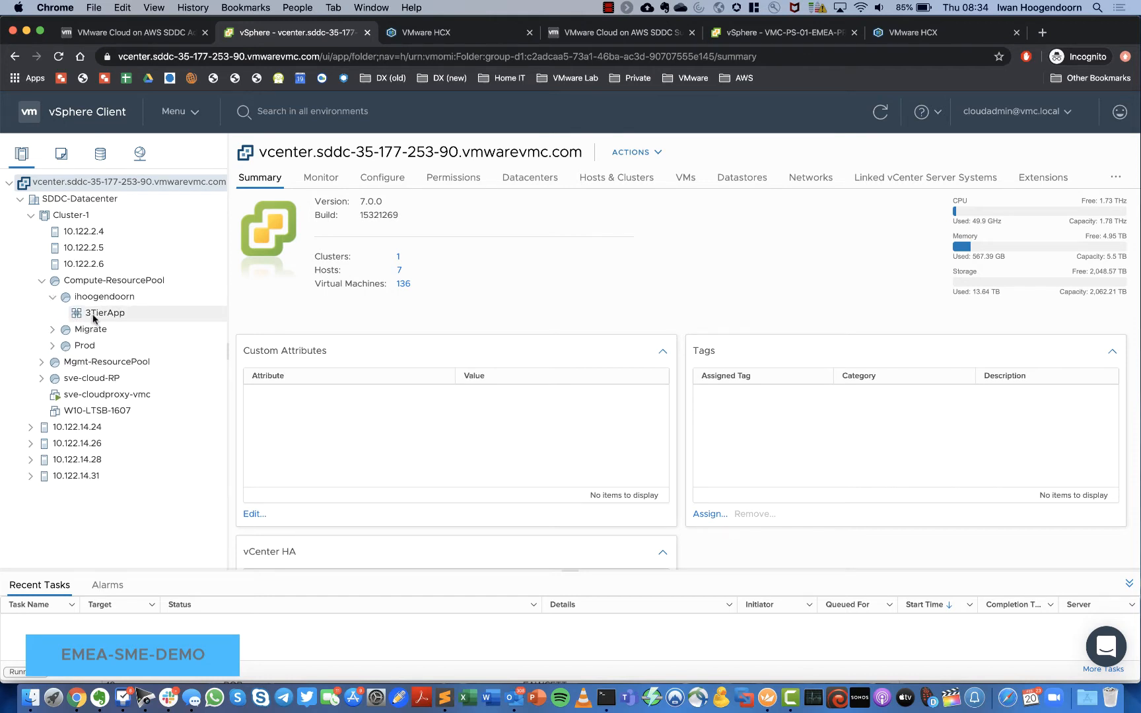
{"action": "left_click", "coordinate": [94, 317]}
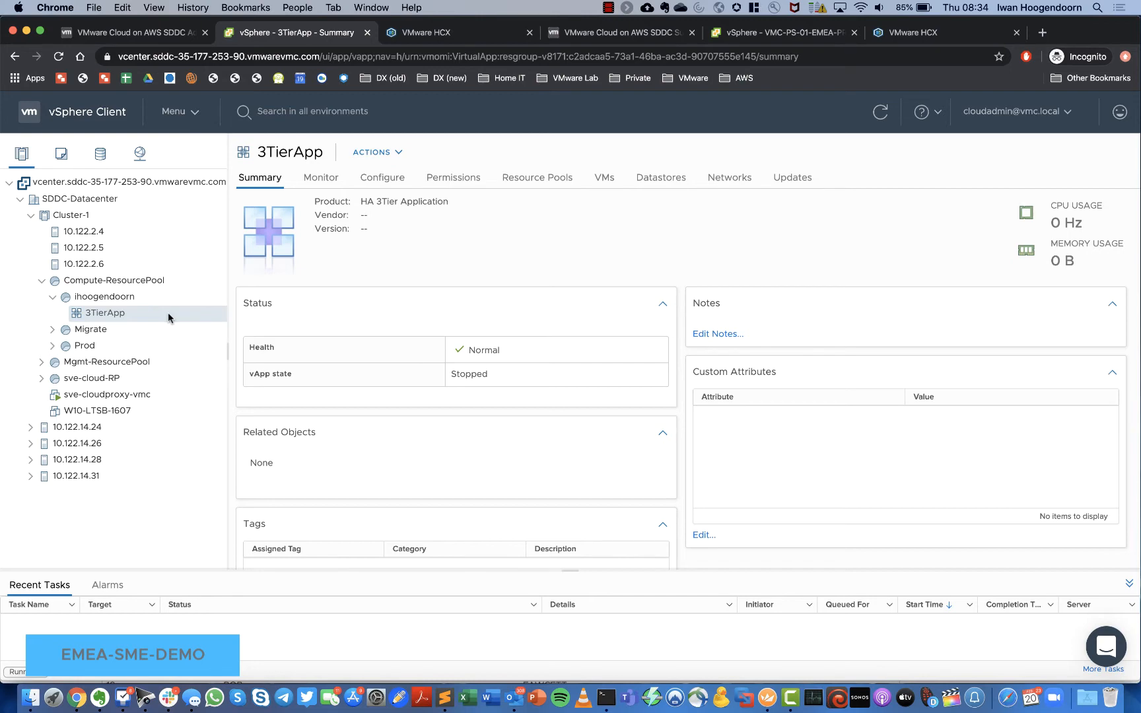
{"action": "left_click", "coordinate": [757, 41]}
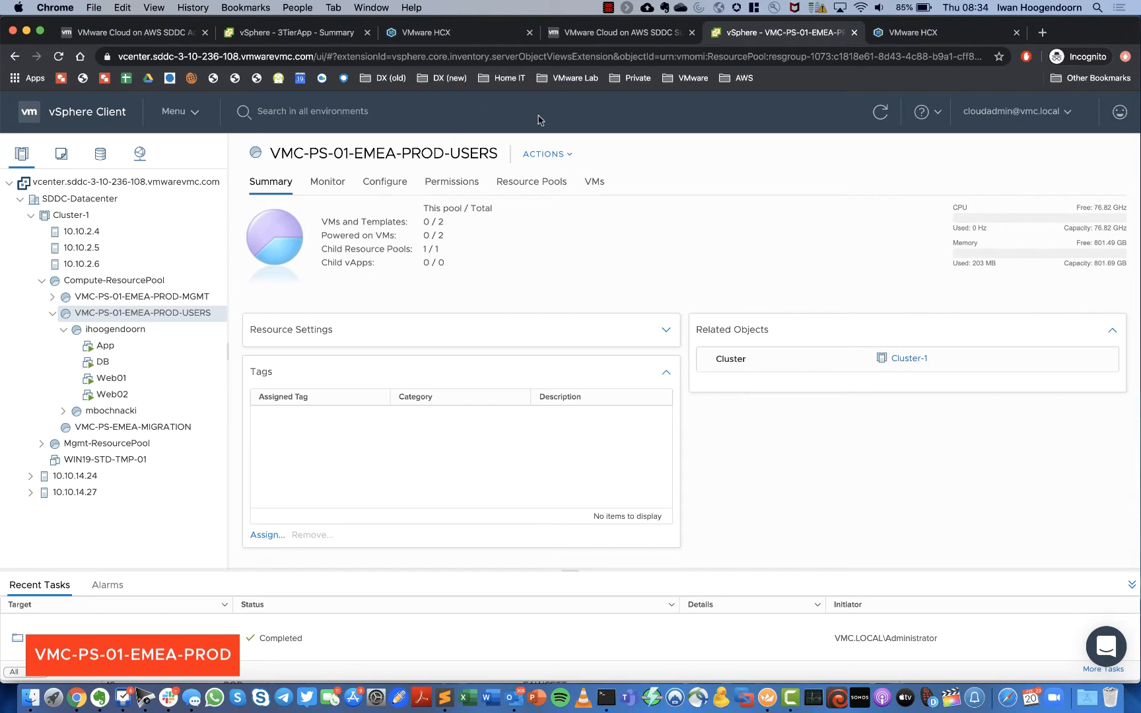
Switch to the DH NSX 3Tier App Demo window and reload the hcx.nu page to test the application
{"action": "right_click", "coordinate": [78, 701]}
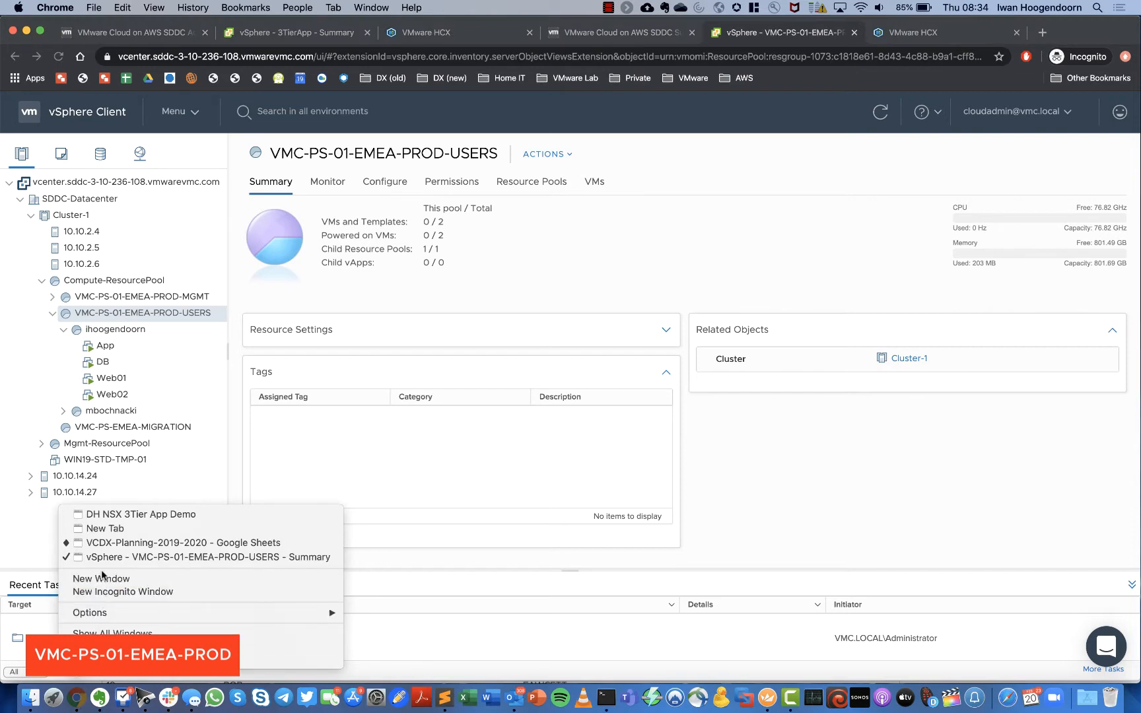
{"action": "left_click", "coordinate": [119, 514]}
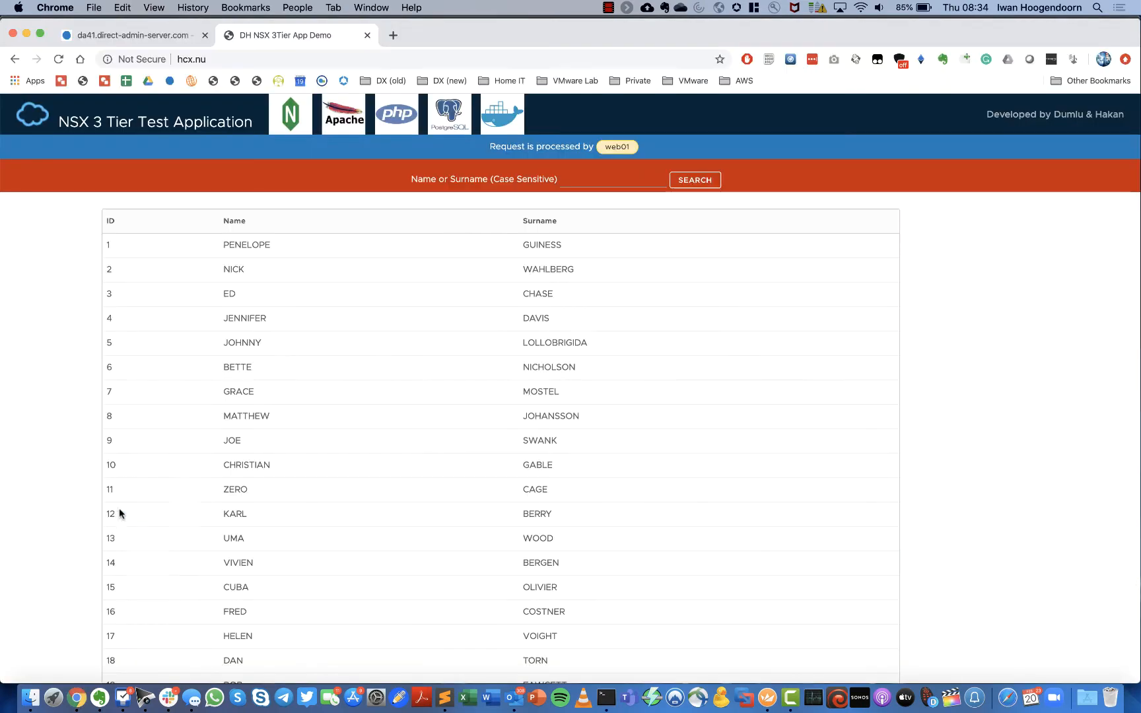
{"action": "left_click", "coordinate": [58, 58]}
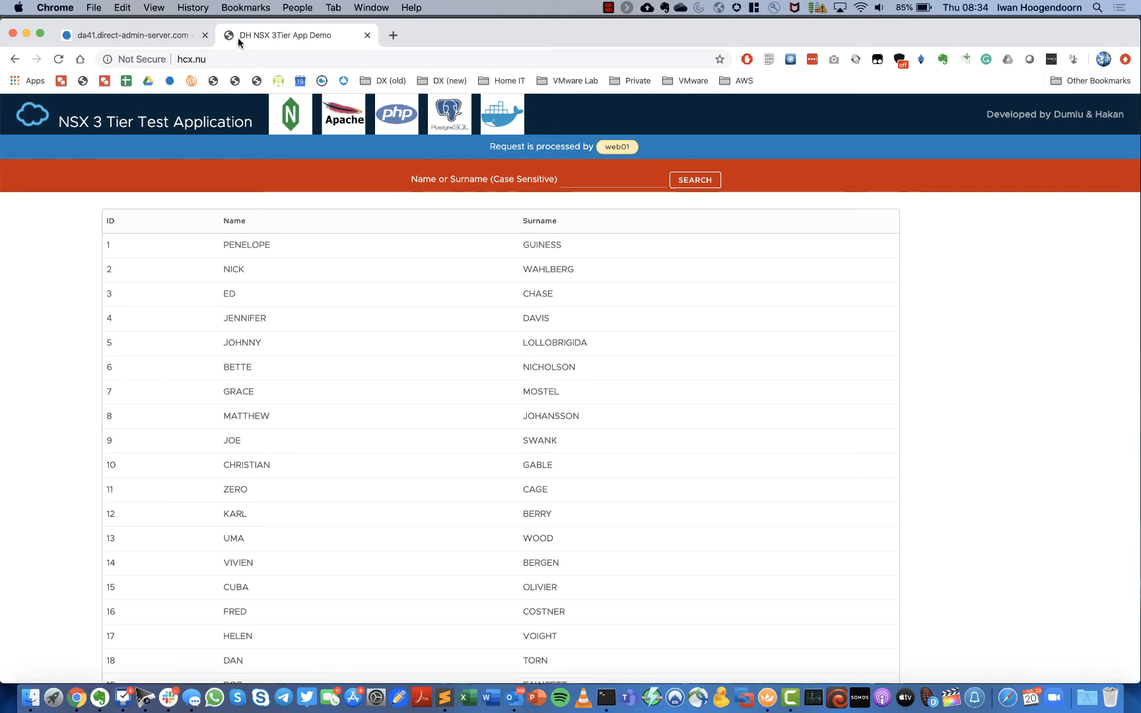
{"action": "left_click", "coordinate": [58, 60]}
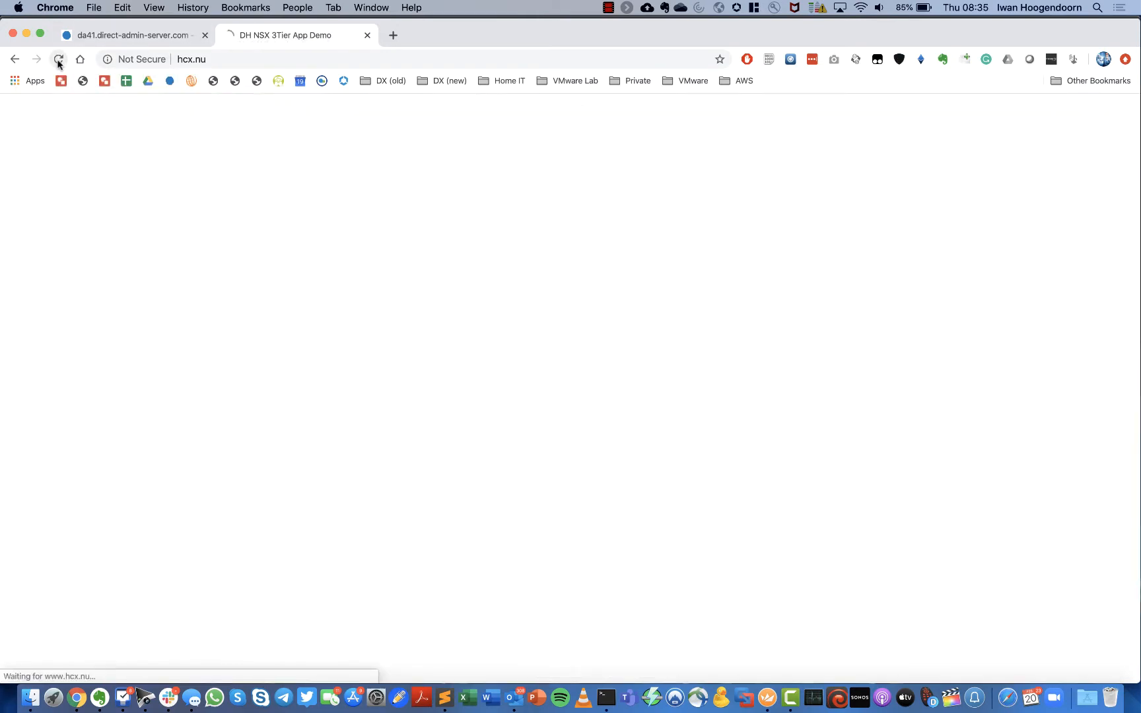
Copy the hcx.nu address and load the 3-tier test application in a new browser tab
{"action": "left_click", "coordinate": [197, 61]}
{"action": "right_click", "coordinate": [197, 60]}
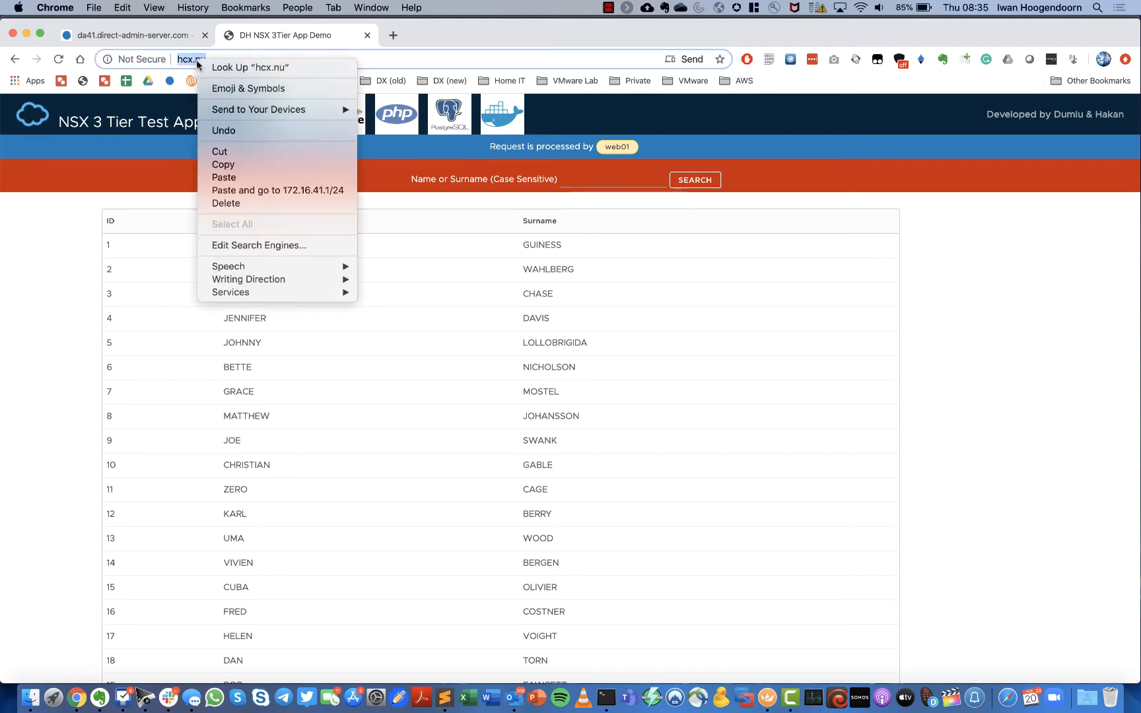
{"action": "left_click", "coordinate": [230, 170]}
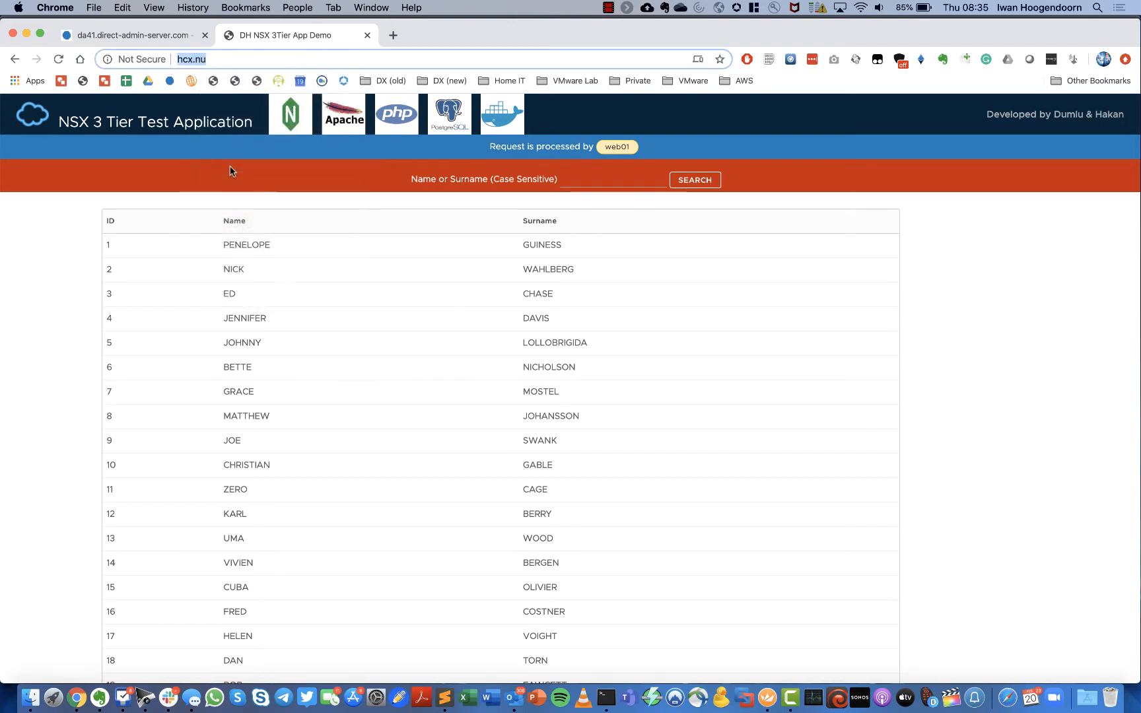
{"action": "left_click", "coordinate": [392, 35]}
{"action": "right_click", "coordinate": [344, 60]}
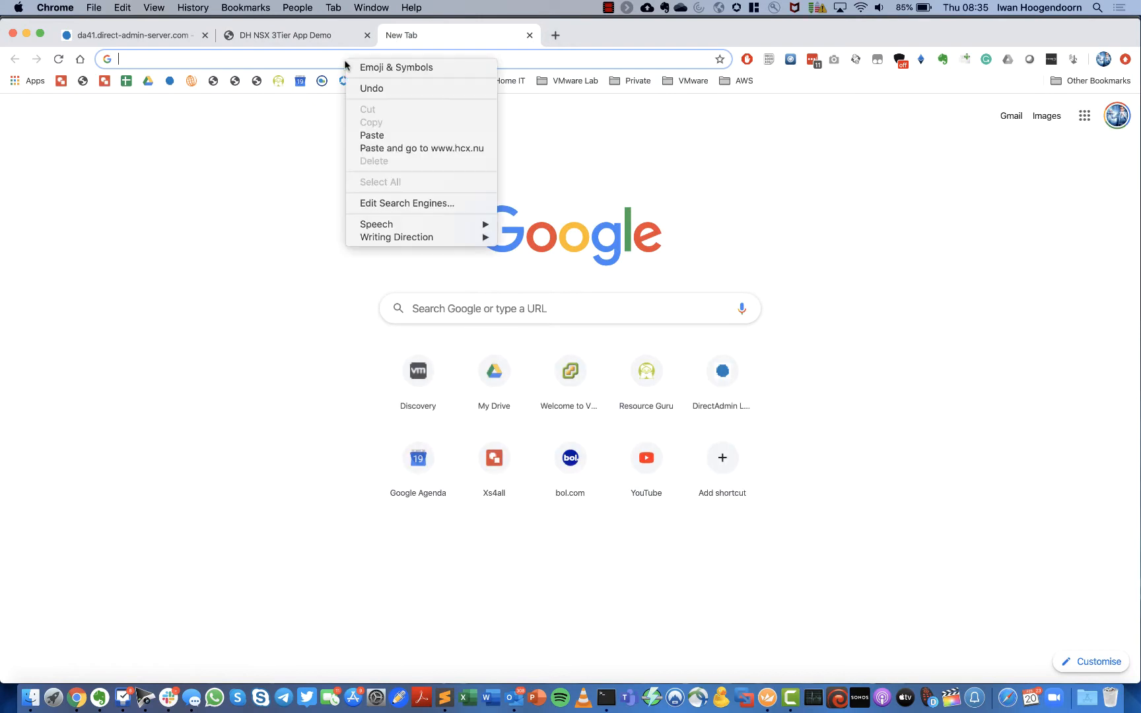
{"action": "left_click", "coordinate": [383, 149]}
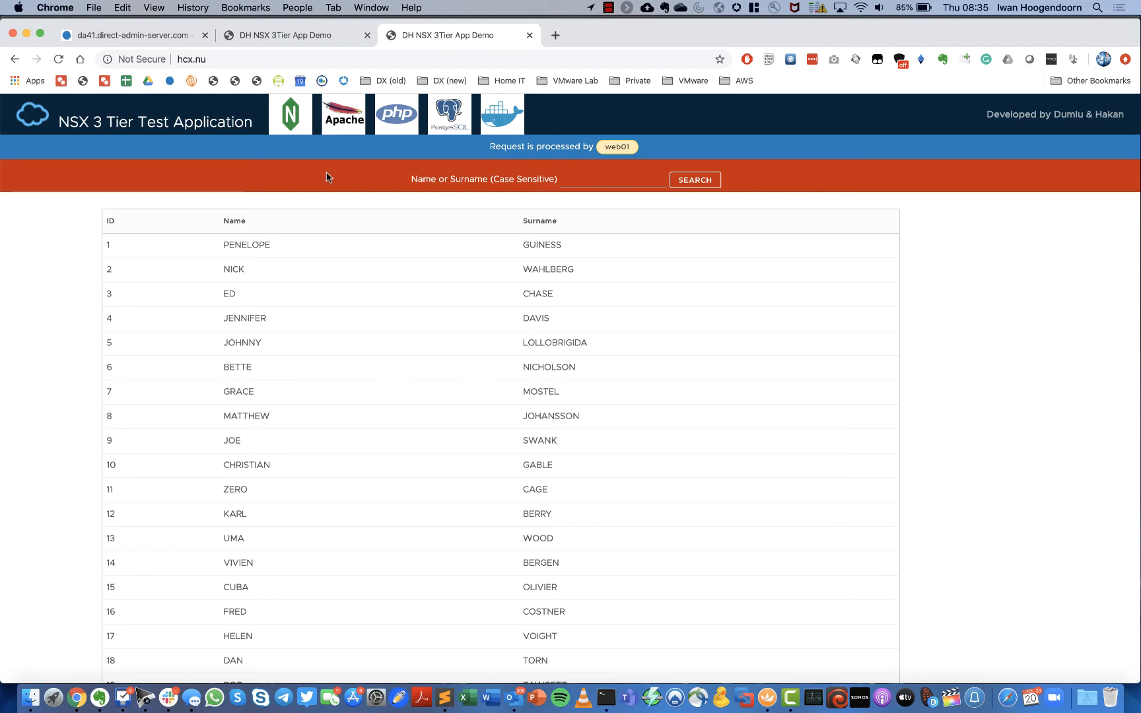
Return to the vSphere browser window and view the network segments of the VMC-PS-01-EMEA-PROD SDDC in VMware Cloud on AWS
{"action": "right_click", "coordinate": [81, 698]}
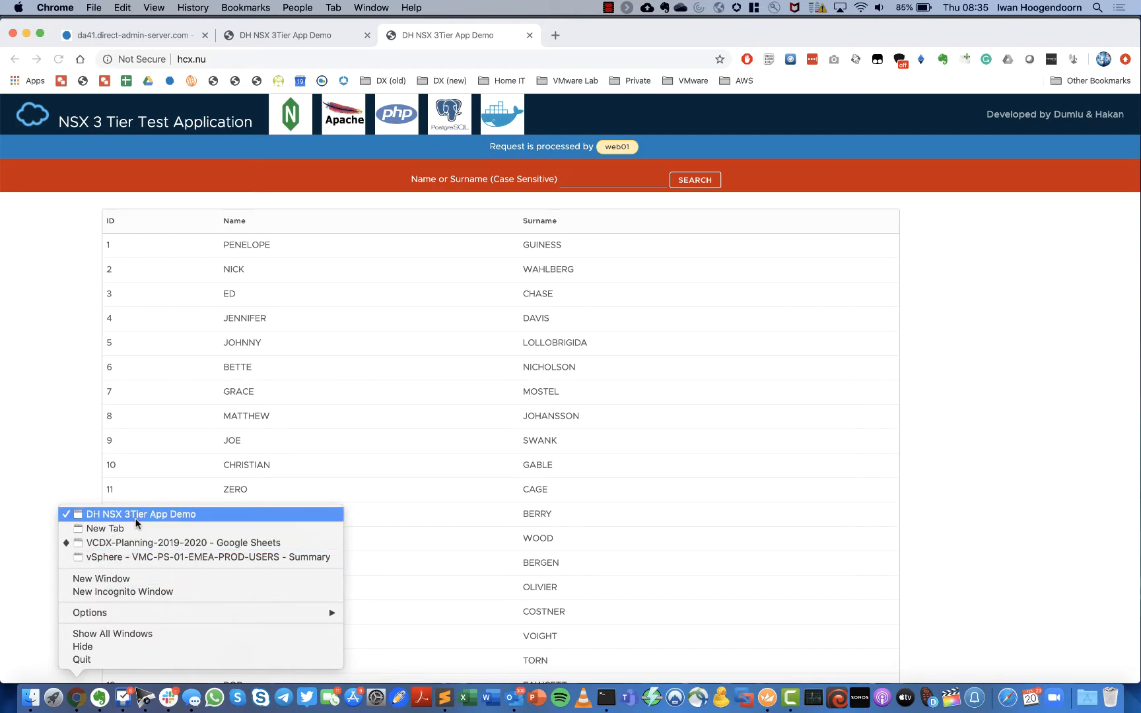
{"action": "left_click", "coordinate": [148, 557]}
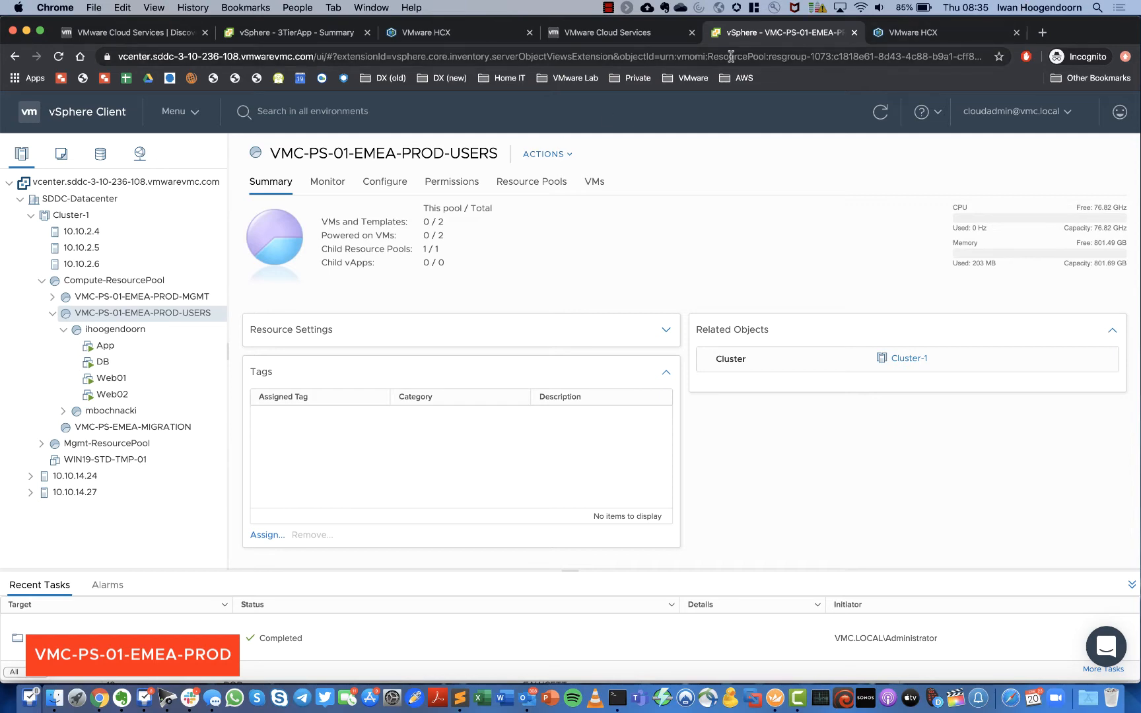
{"action": "left_click", "coordinate": [602, 39]}
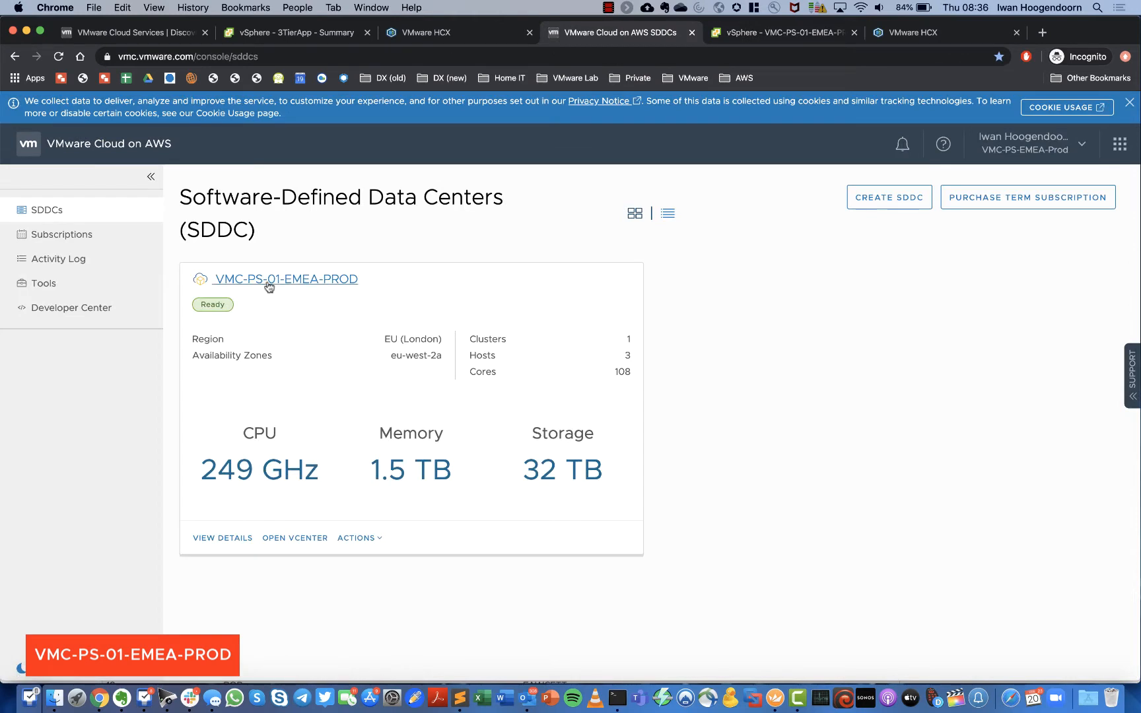
{"action": "left_click", "coordinate": [274, 281]}
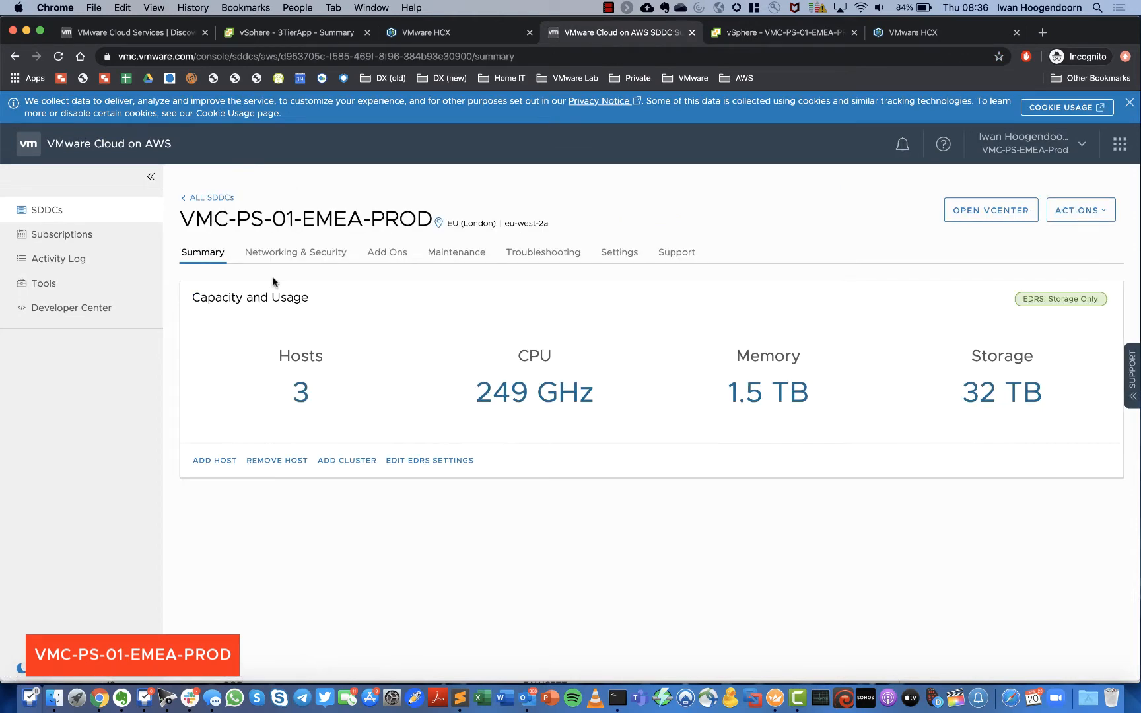
{"action": "left_click", "coordinate": [306, 258]}
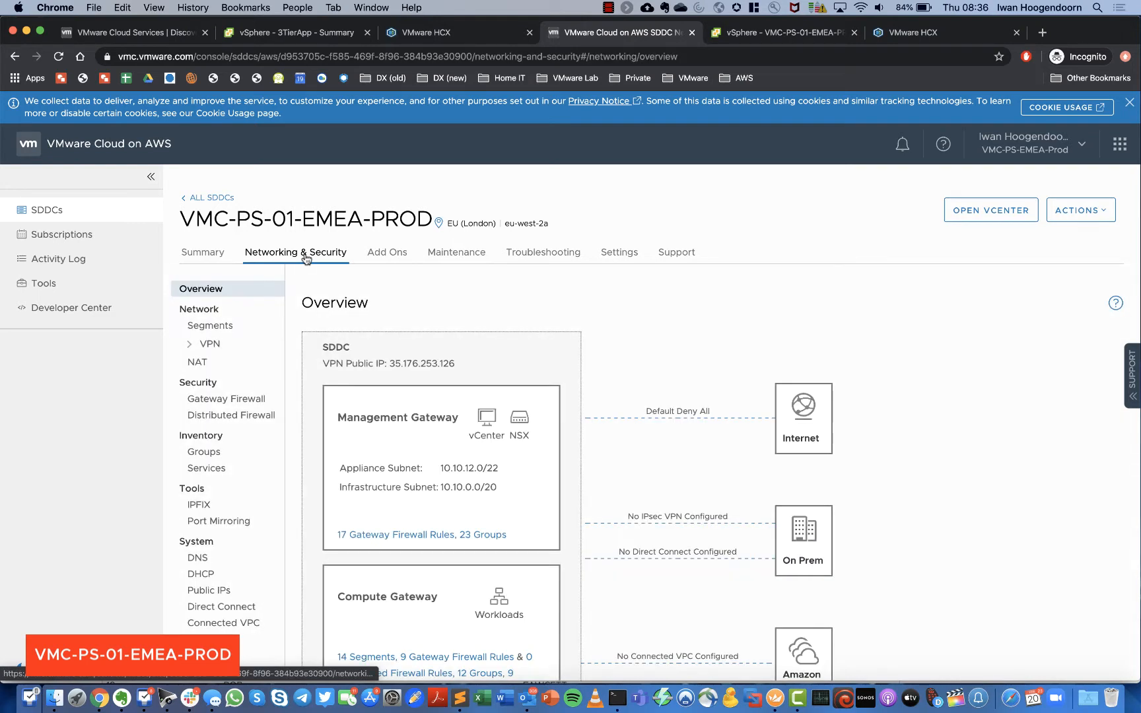
{"action": "left_click", "coordinate": [224, 332]}
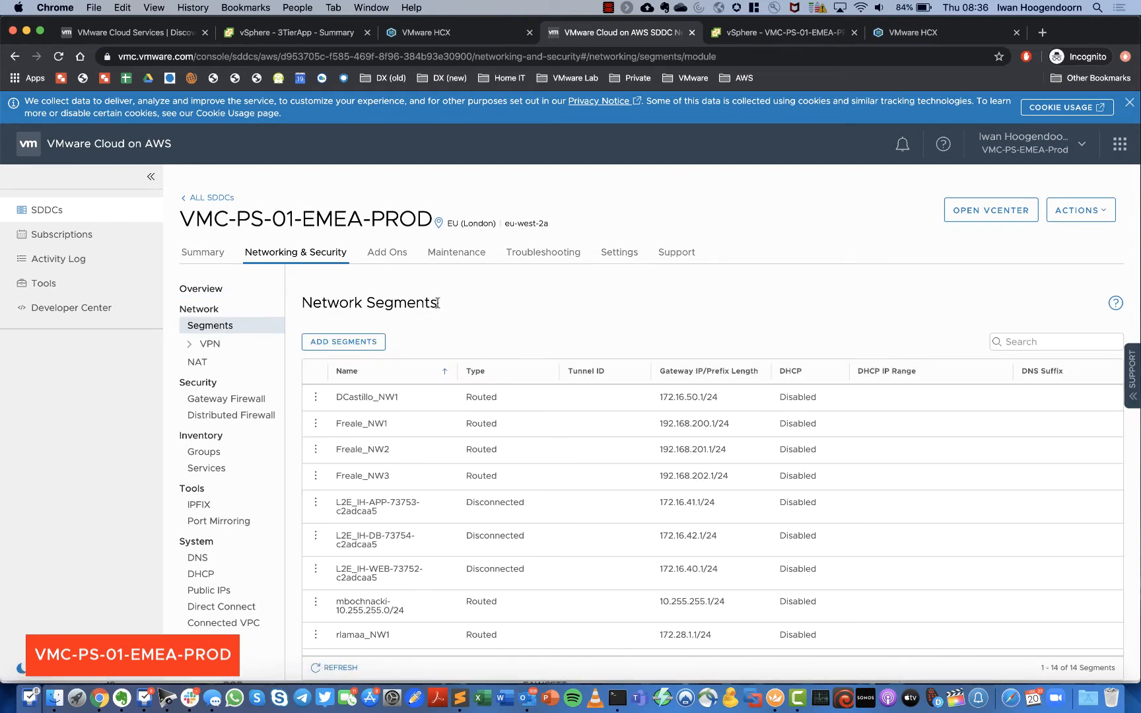
Try to add a routed network segment named IH-NEW-WEB with gateway 172.16.40.1/24, and discard the entry
{"action": "left_click", "coordinate": [365, 342]}
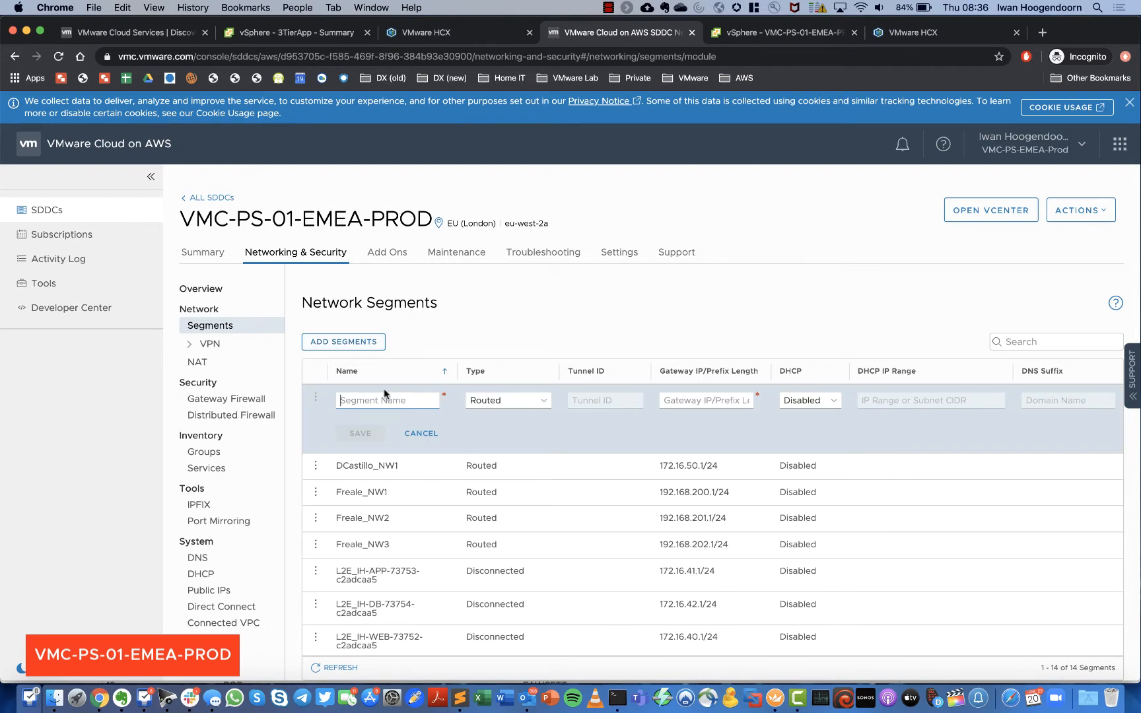
{"action": "type", "text": "lH"}
{"action": "type", "text": "-NEW"}
{"action": "type", "text": "-WEB"}
{"action": "left_click", "coordinate": [682, 397]}
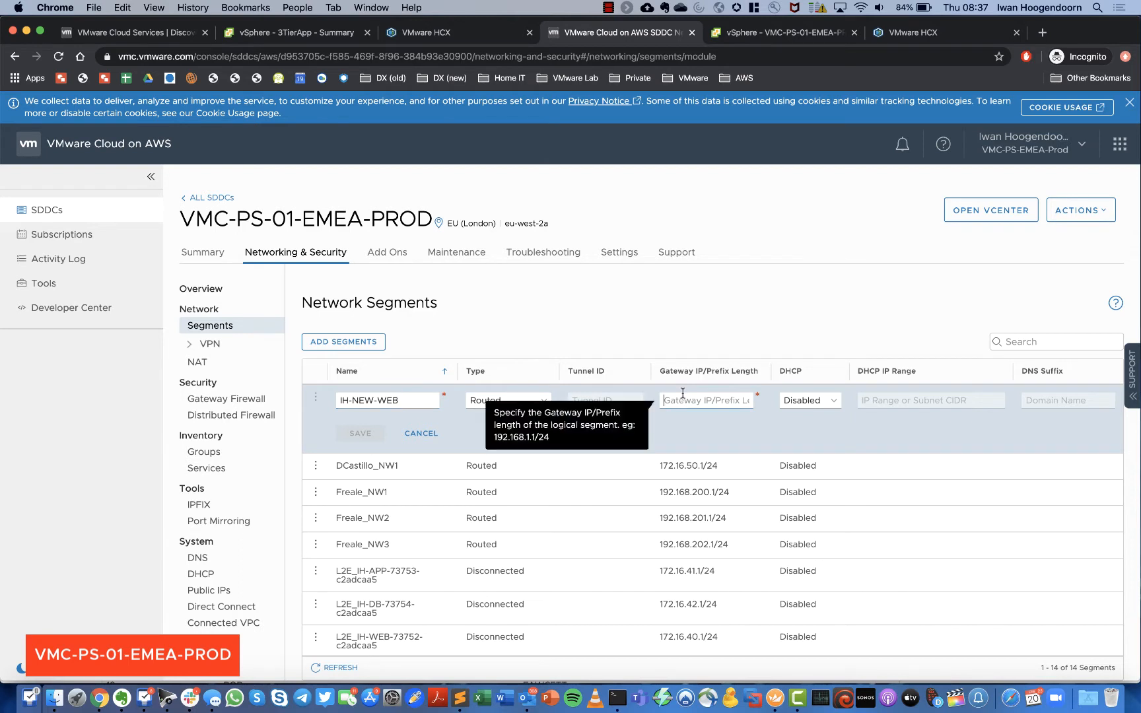
{"action": "type", "text": "172.16.40.1/"}
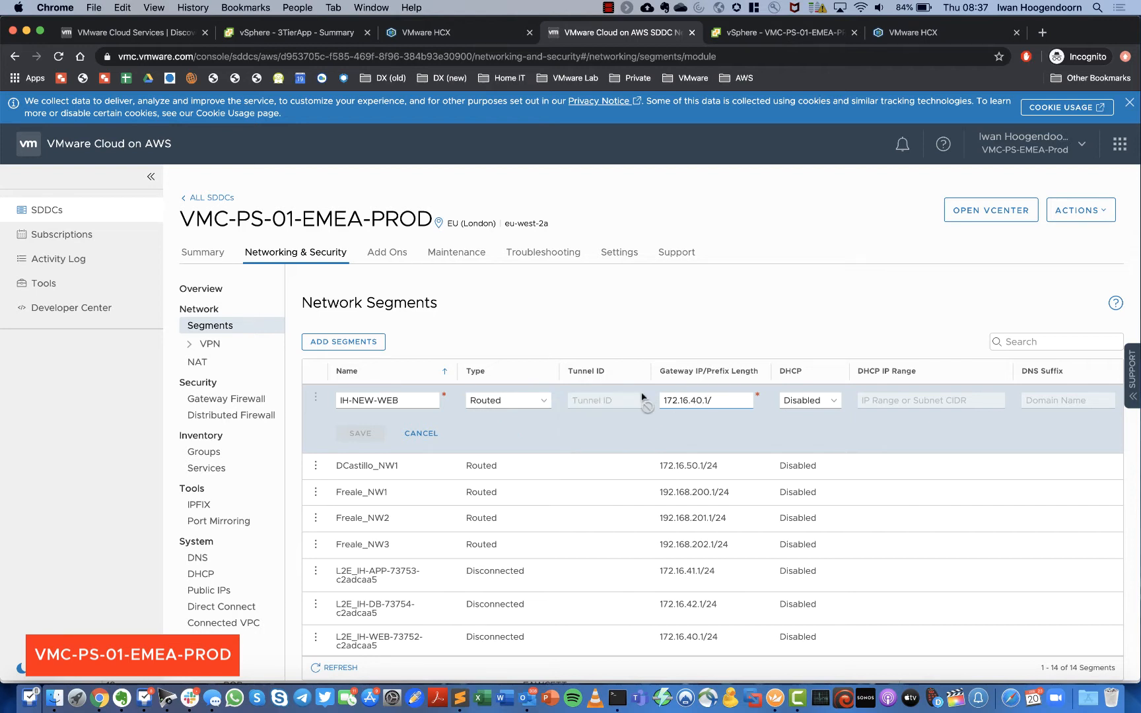
{"action": "type", "text": "24"}
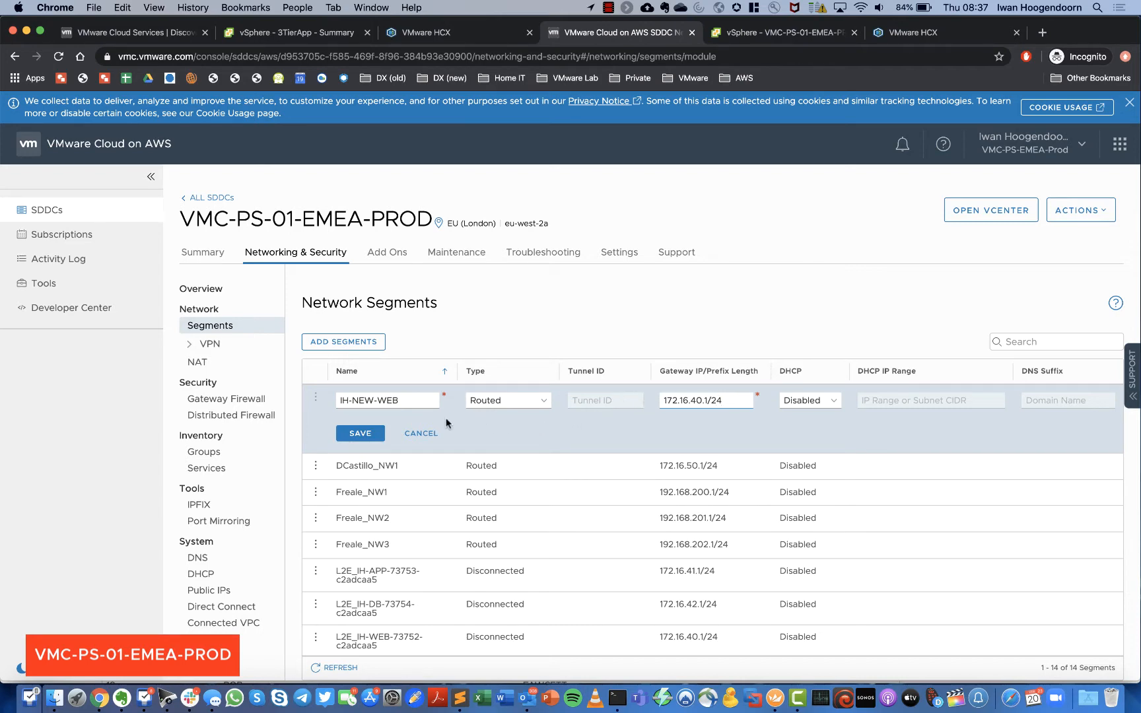
{"action": "left_click", "coordinate": [360, 437]}
{"action": "mouse_move", "coordinate": [314, 403]}
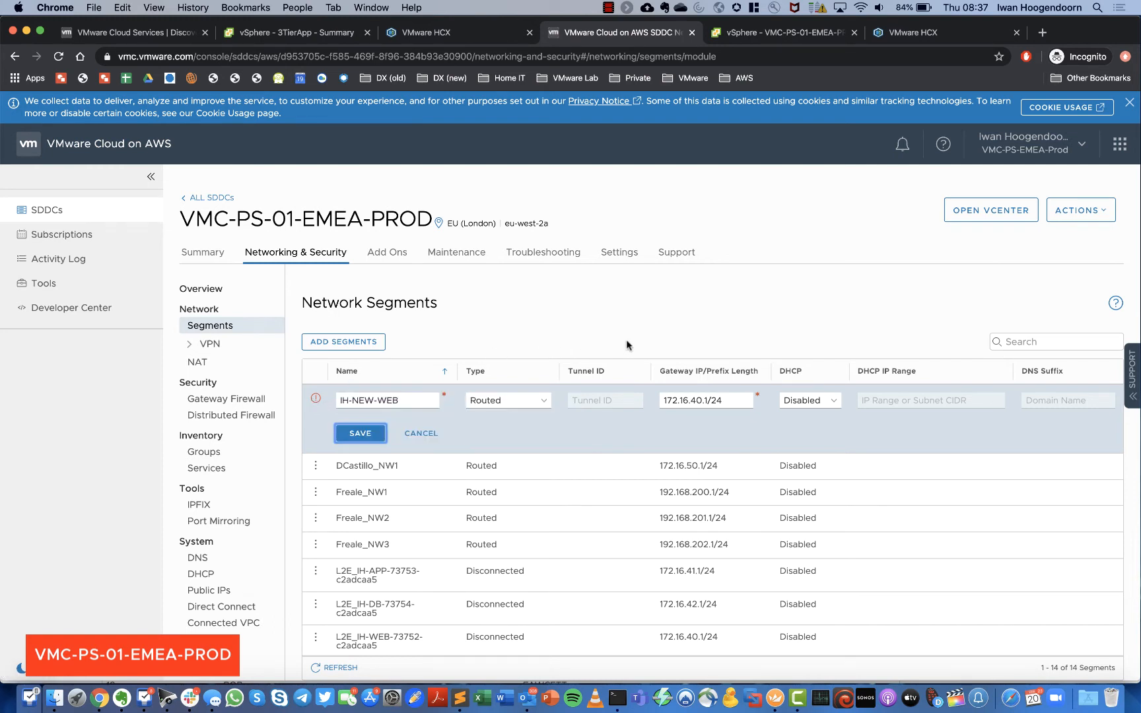
{"action": "left_click", "coordinate": [420, 434]}
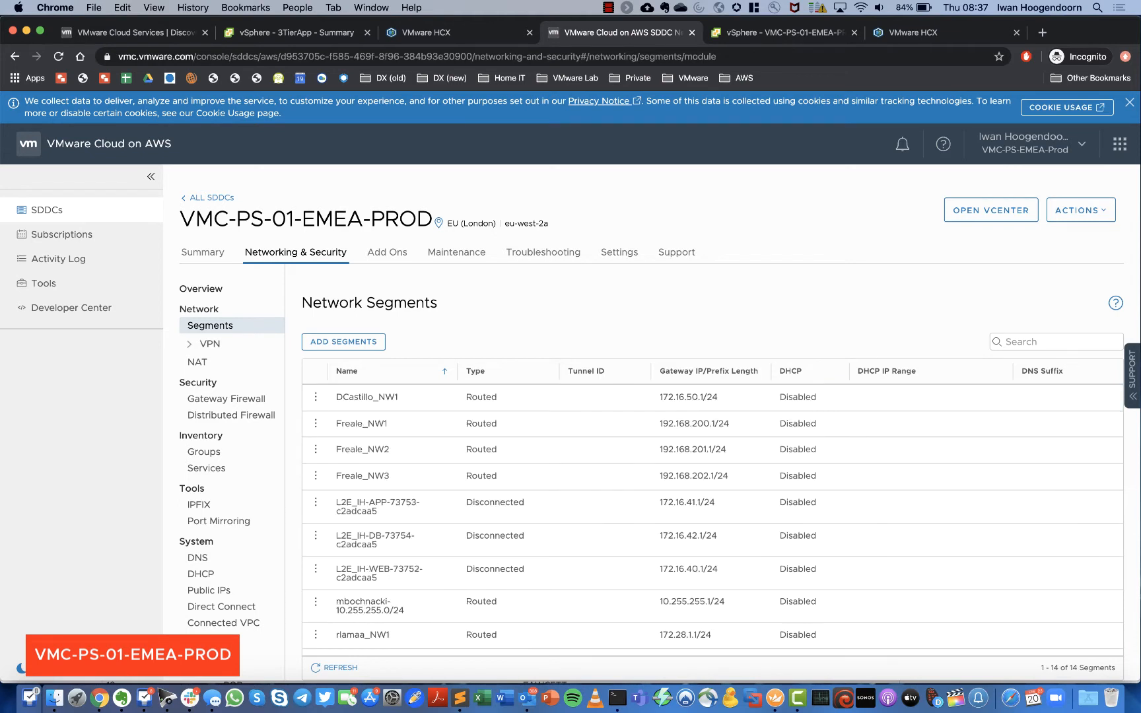
Filter the network segments by L2E to review the extended networks, and clear the filter
{"action": "type", "text": "L2E"}
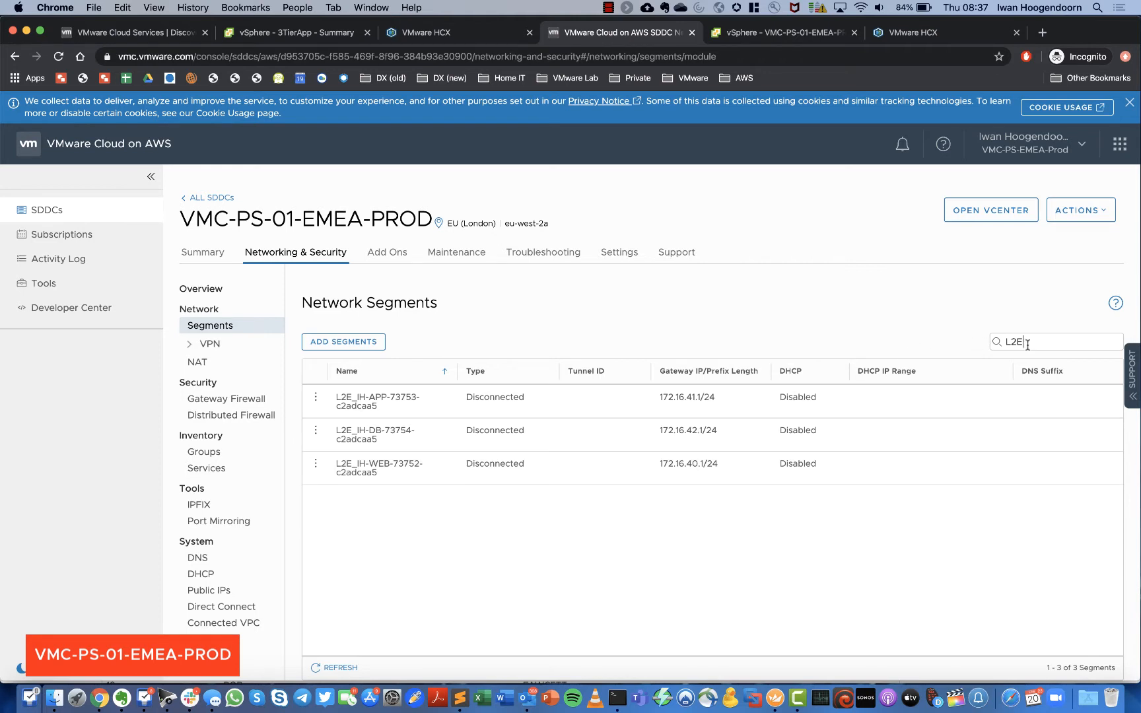
{"action": "left_click_drag", "start_coordinate": [1027, 344], "coordinate": [993, 342]}
{"action": "key", "text": "BackSpace"}
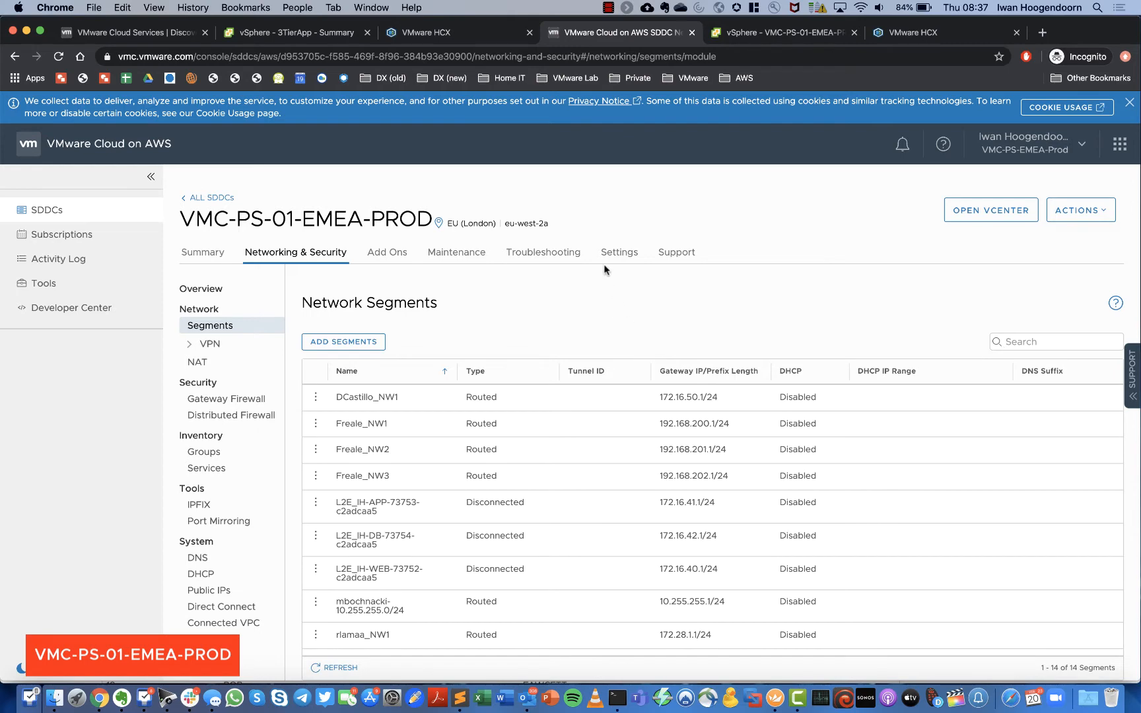
Inspect the Web01 virtual machine's summary in the vSphere Client, and return to the VMware HCX Network Extension list
{"action": "left_click", "coordinate": [786, 34]}
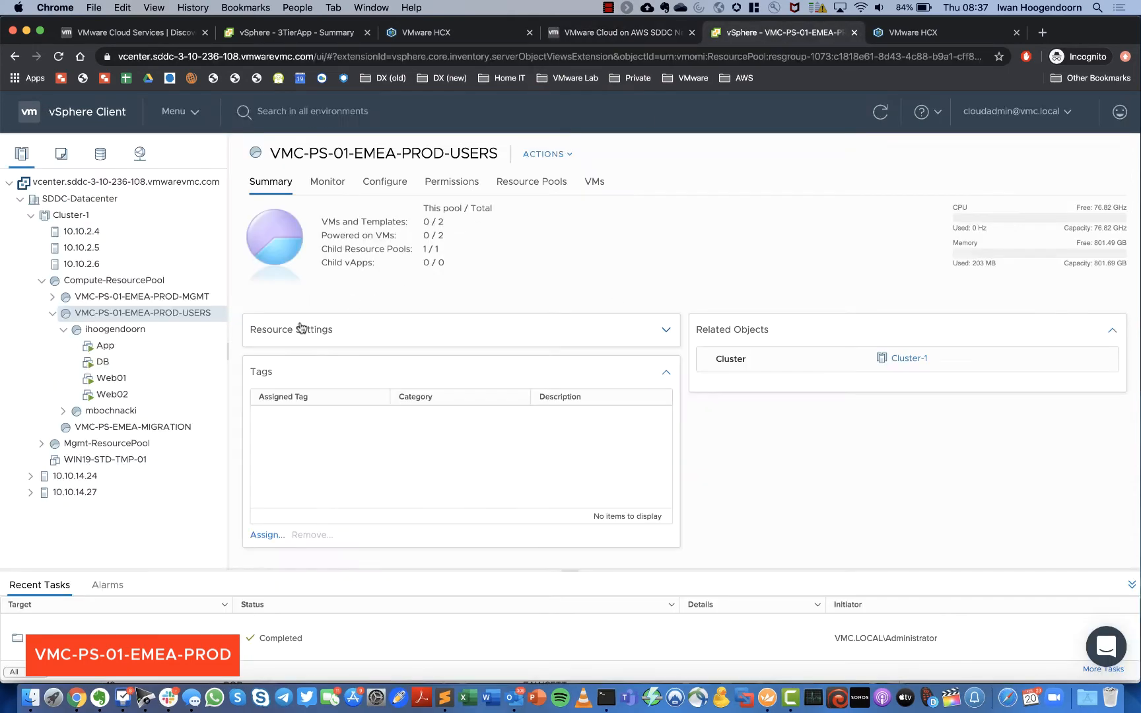
{"action": "left_click", "coordinate": [113, 385]}
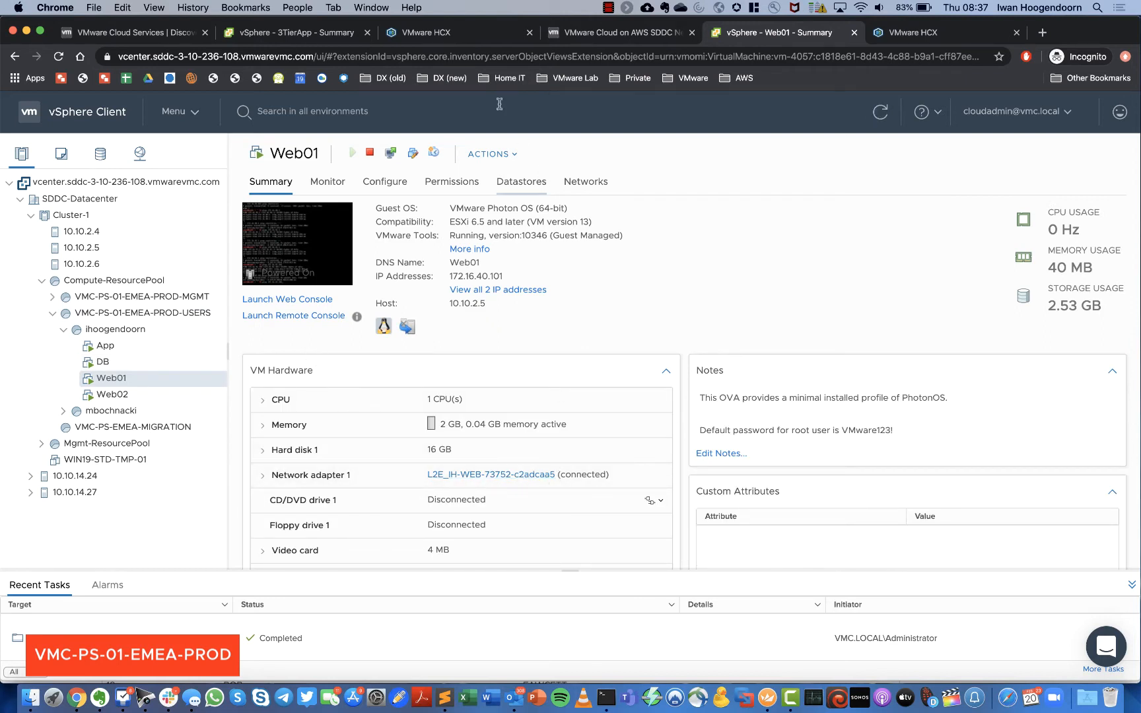
{"action": "left_click", "coordinate": [429, 36]}
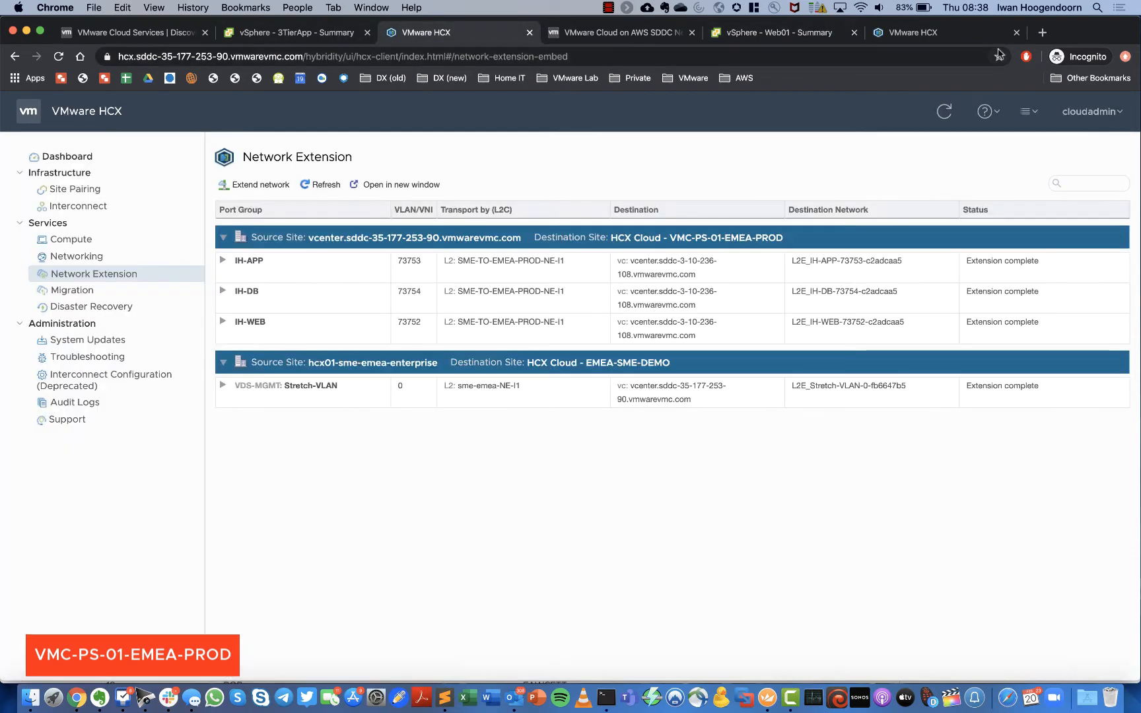
Find Google's online stopwatch in a new browser tab and start it
{"action": "left_click", "coordinate": [1043, 33]}
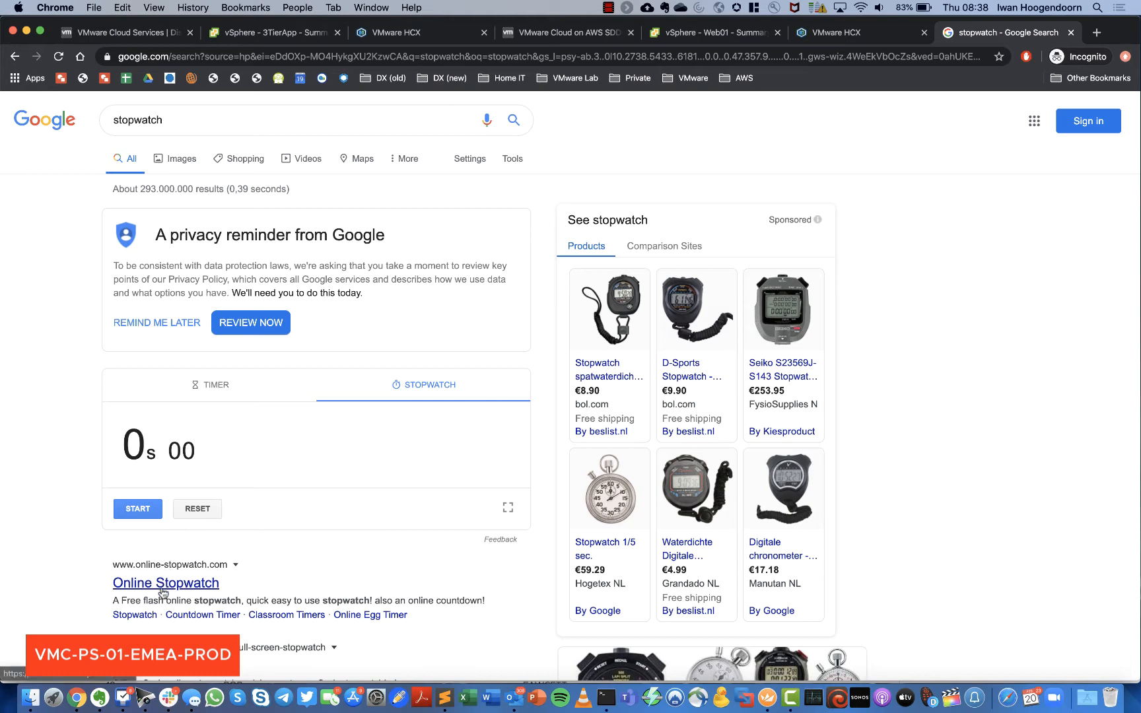
{"action": "left_click", "coordinate": [138, 510]}
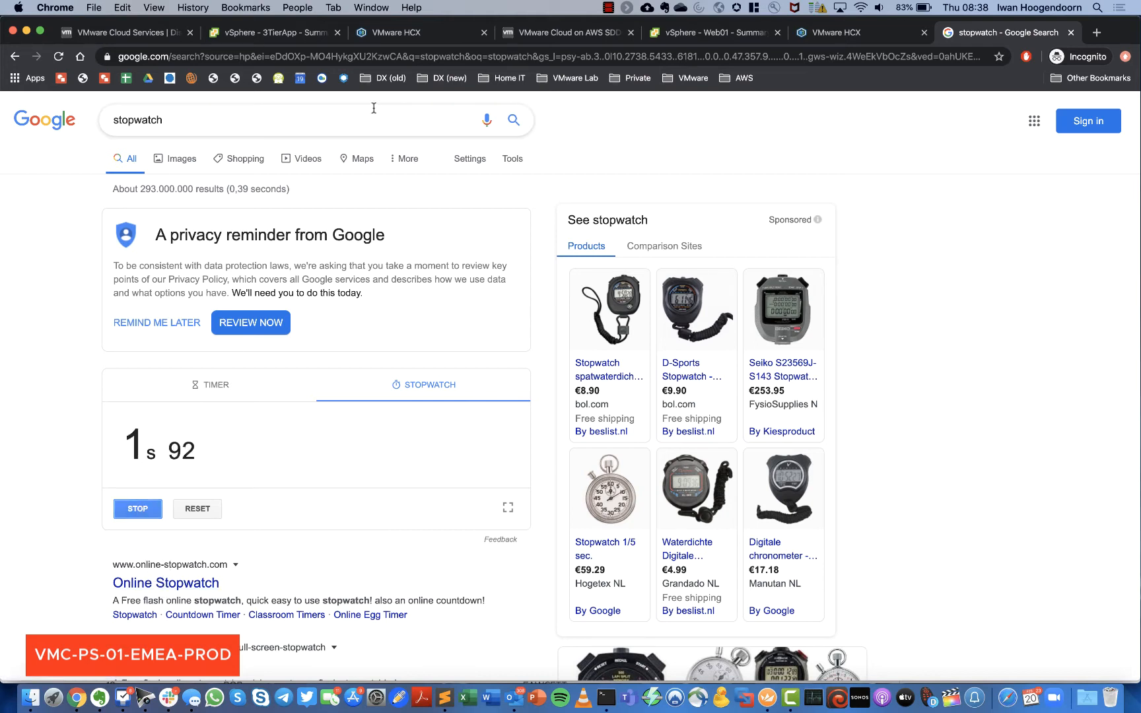
Unextend the IH-APP network from VMC-PS-01-EMEA-PROD in VMware HCX
{"action": "left_click", "coordinate": [405, 37]}
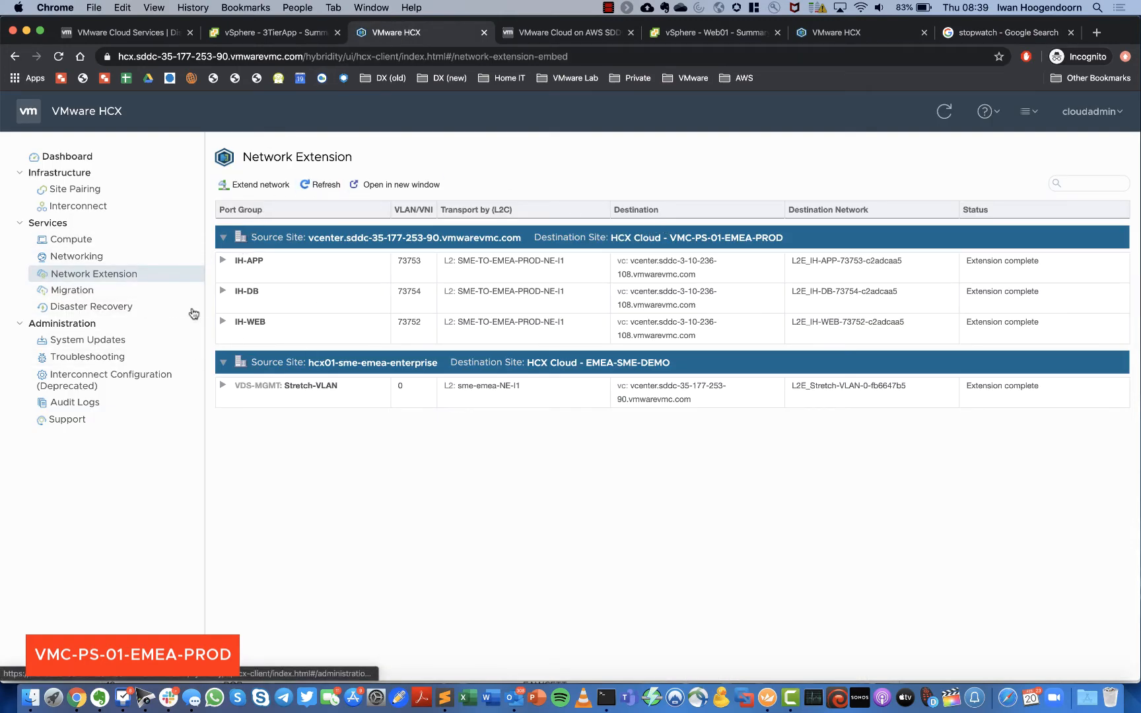
{"action": "left_click", "coordinate": [223, 261]}
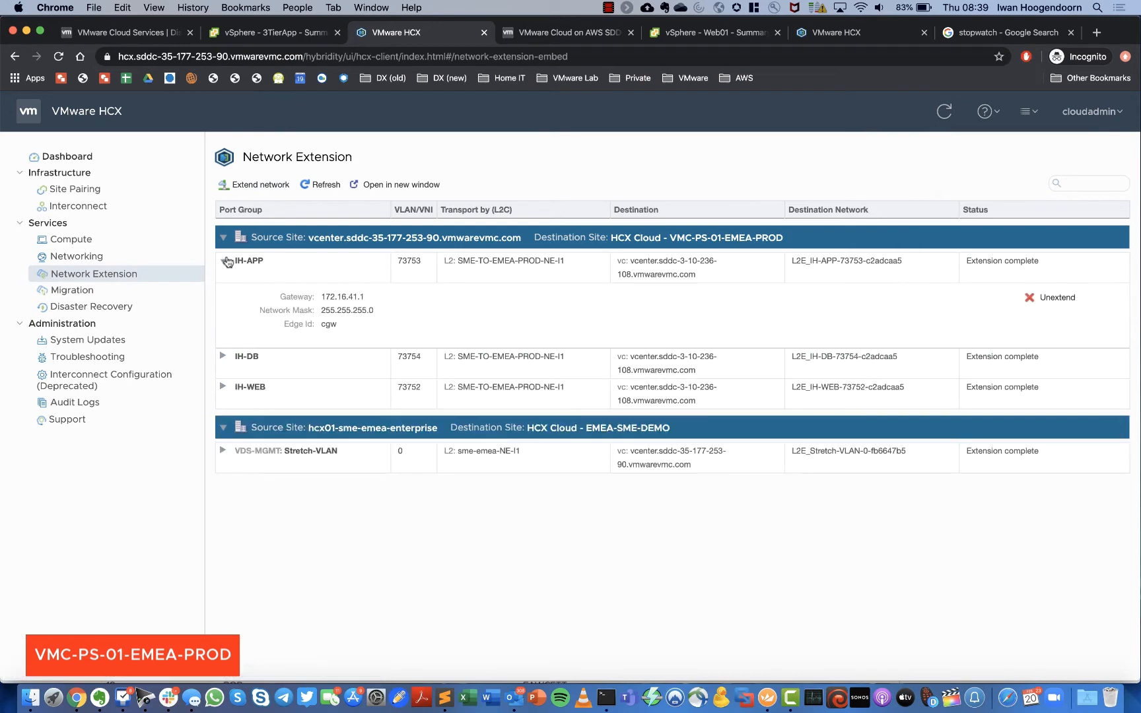
{"action": "left_click", "coordinate": [1054, 297]}
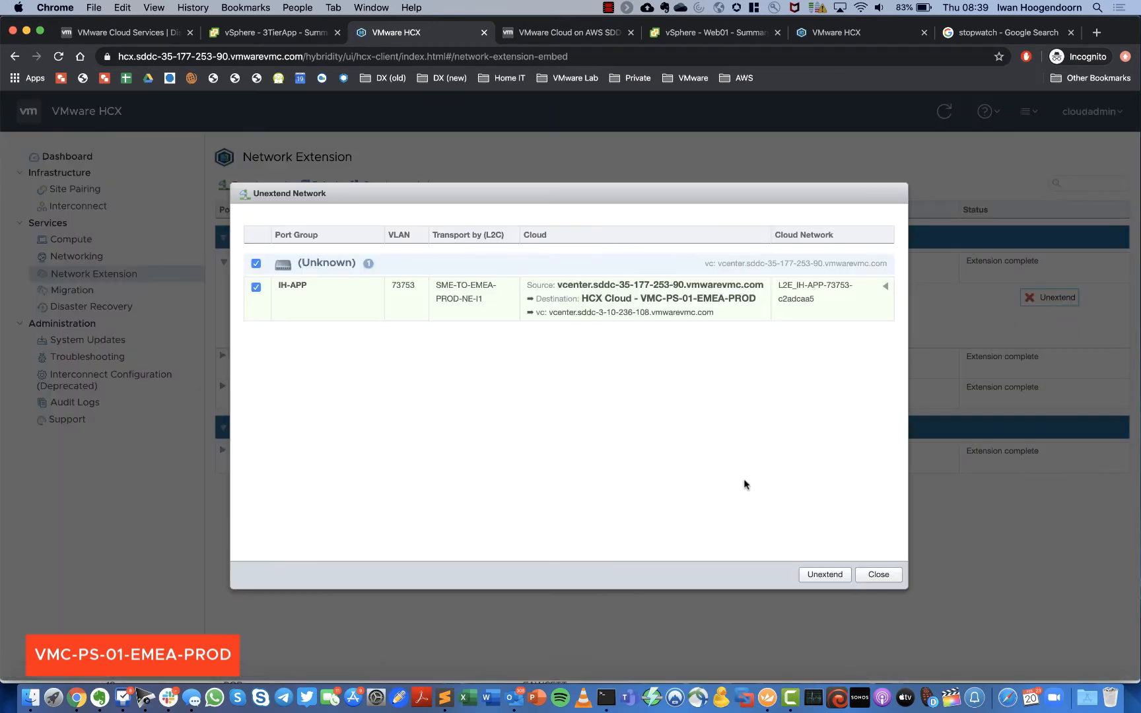
{"action": "left_click", "coordinate": [833, 572]}
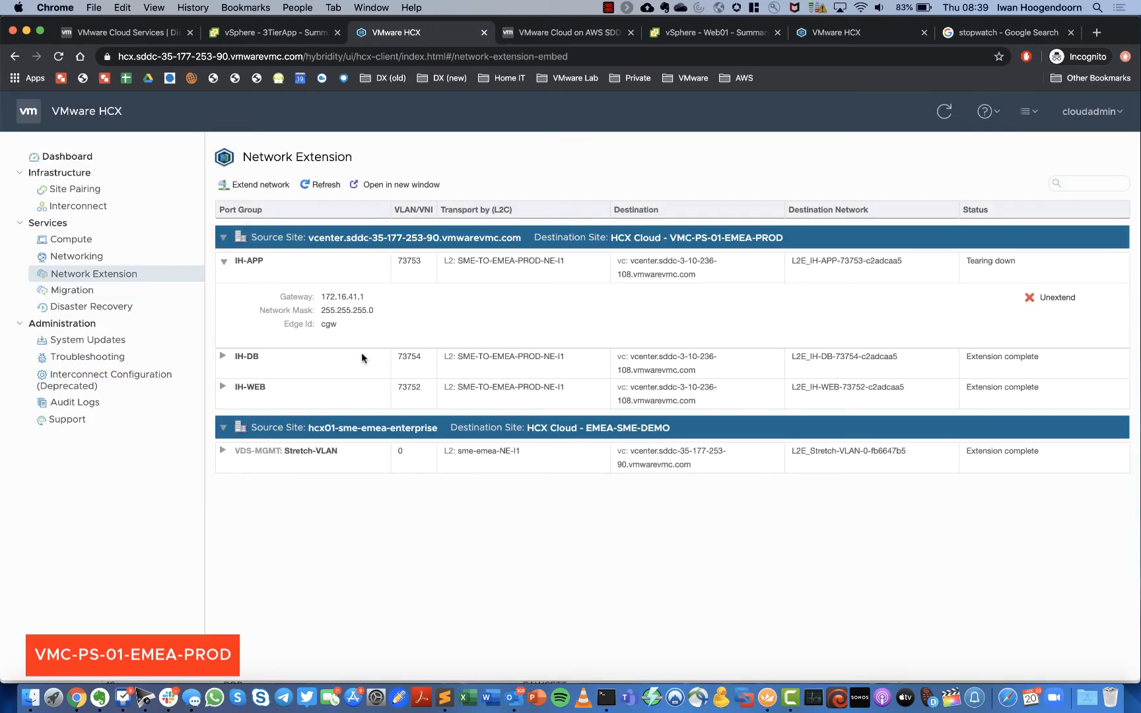
Unextend the IH-DB network from VMC-PS-01-EMEA-PROD
{"action": "left_click", "coordinate": [222, 357]}
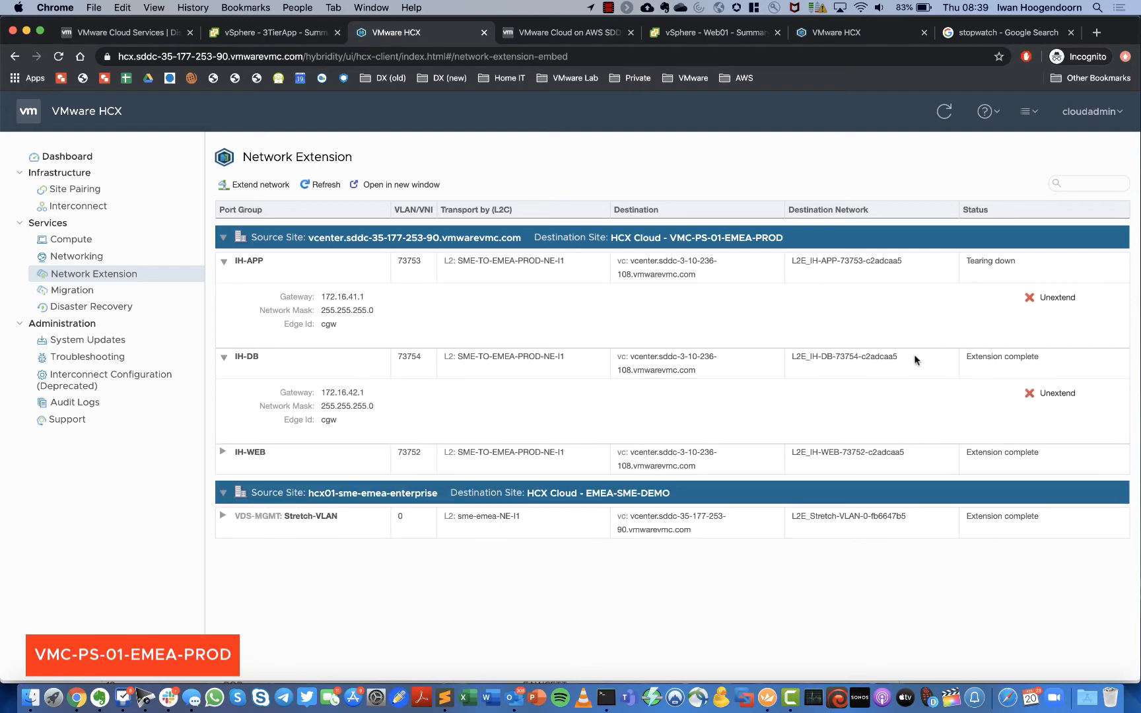
{"action": "left_click", "coordinate": [1050, 394]}
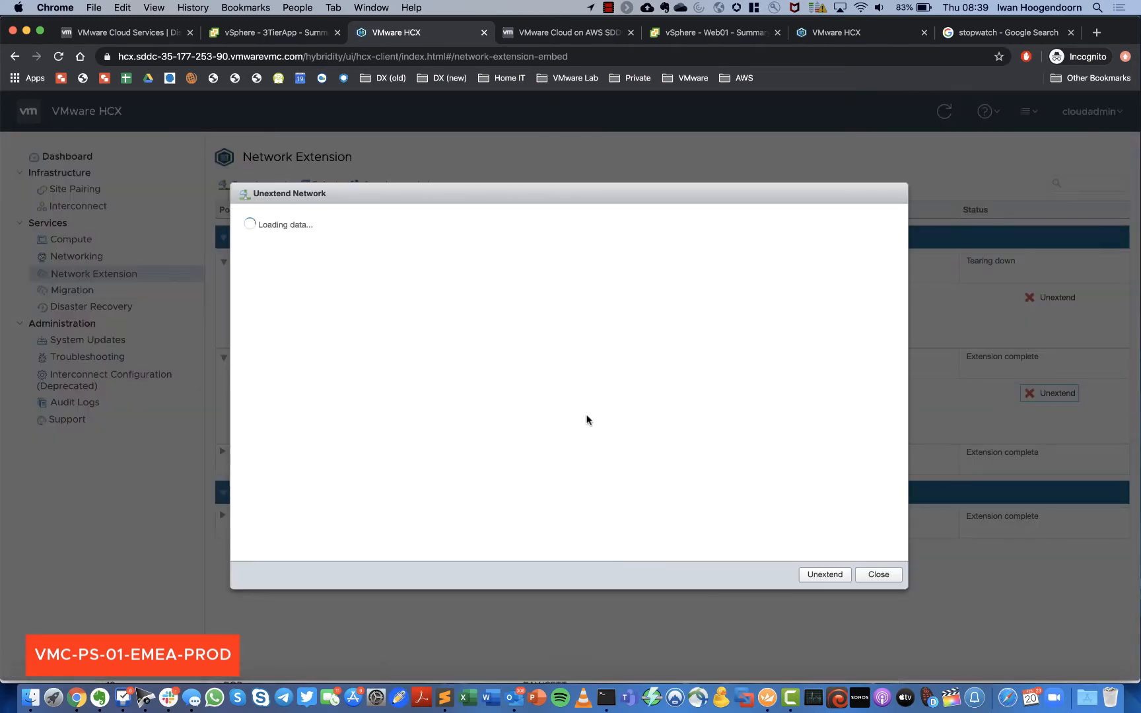
{"action": "left_click", "coordinate": [833, 573]}
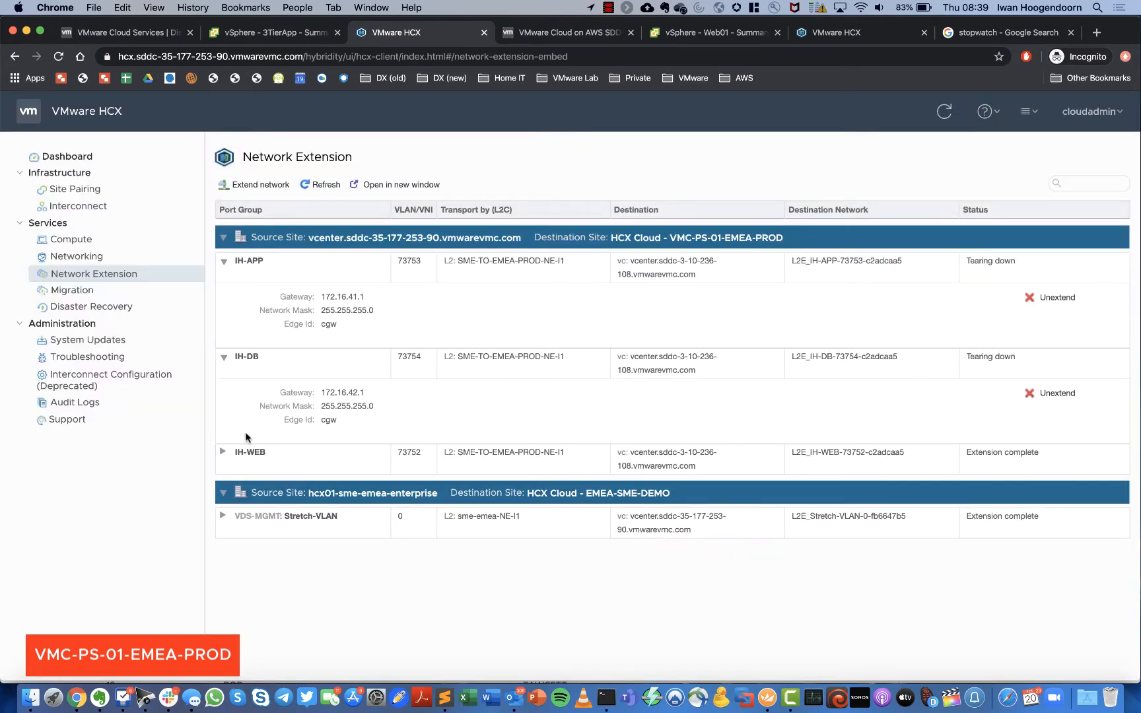
Unextend the IH-WEB network from VMC-PS-01-EMEA-PROD
{"action": "left_click", "coordinate": [221, 452]}
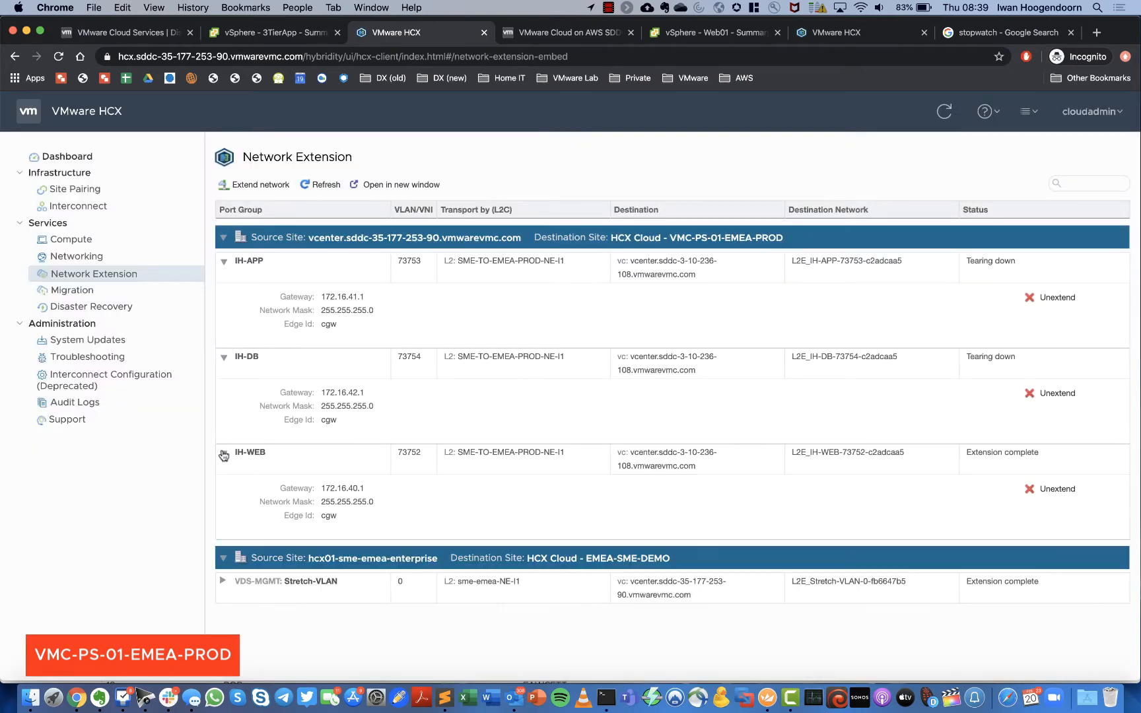
{"action": "left_click", "coordinate": [1070, 490]}
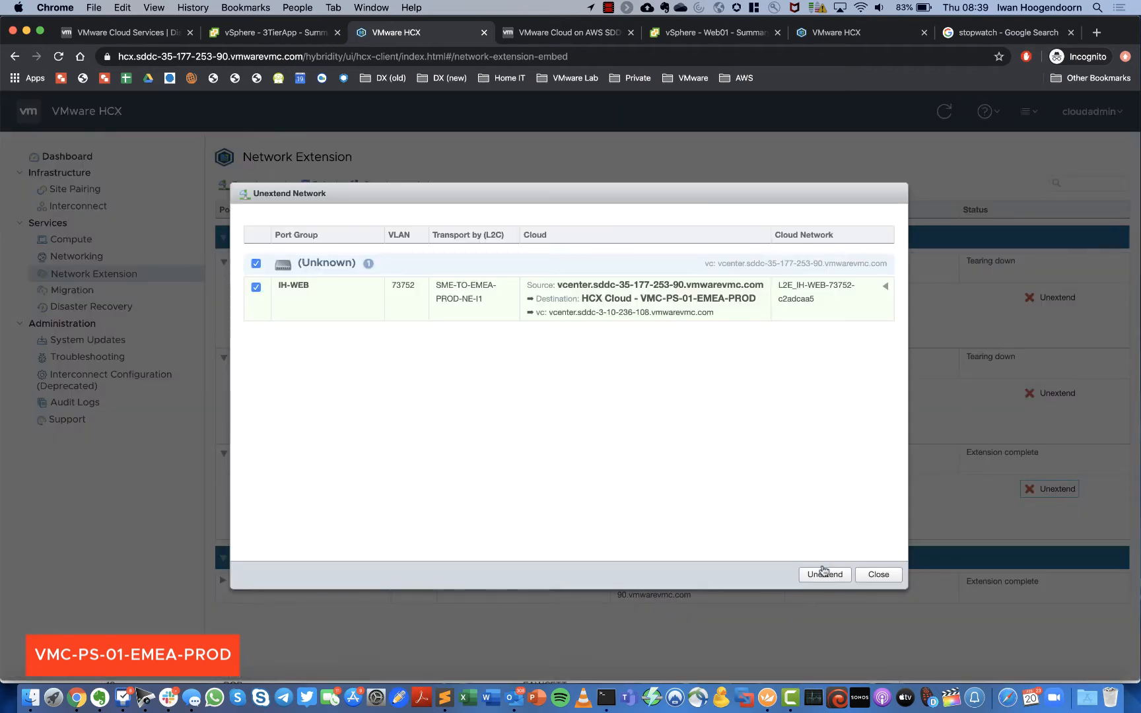
{"action": "left_click", "coordinate": [824, 576]}
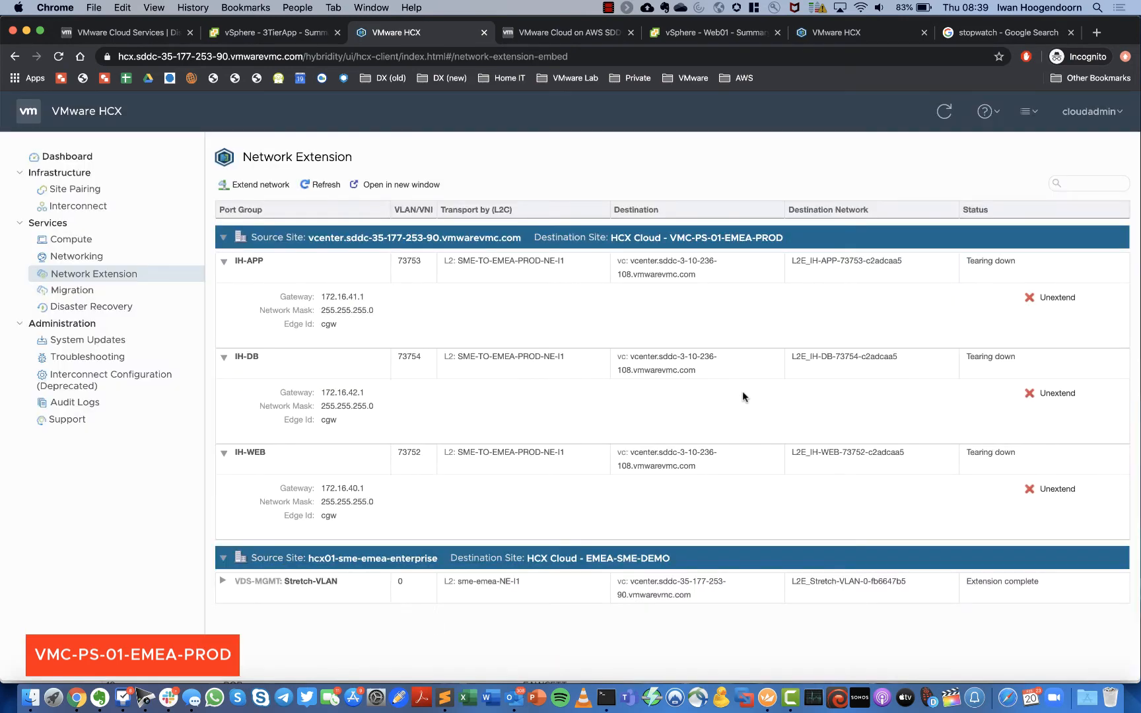
Refresh the Network Extension list repeatedly to check the teardown of the IH-APP, IH-DB and IH-WEB extensions
{"action": "left_click", "coordinate": [324, 187]}
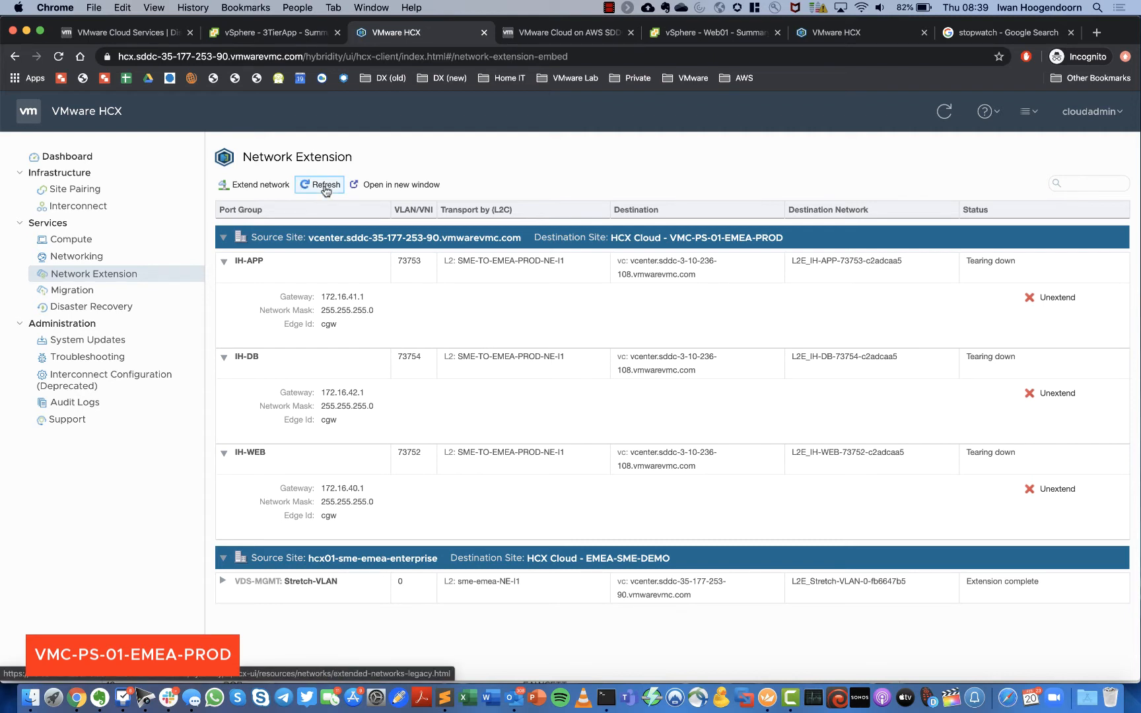
{"action": "left_click", "coordinate": [326, 188]}
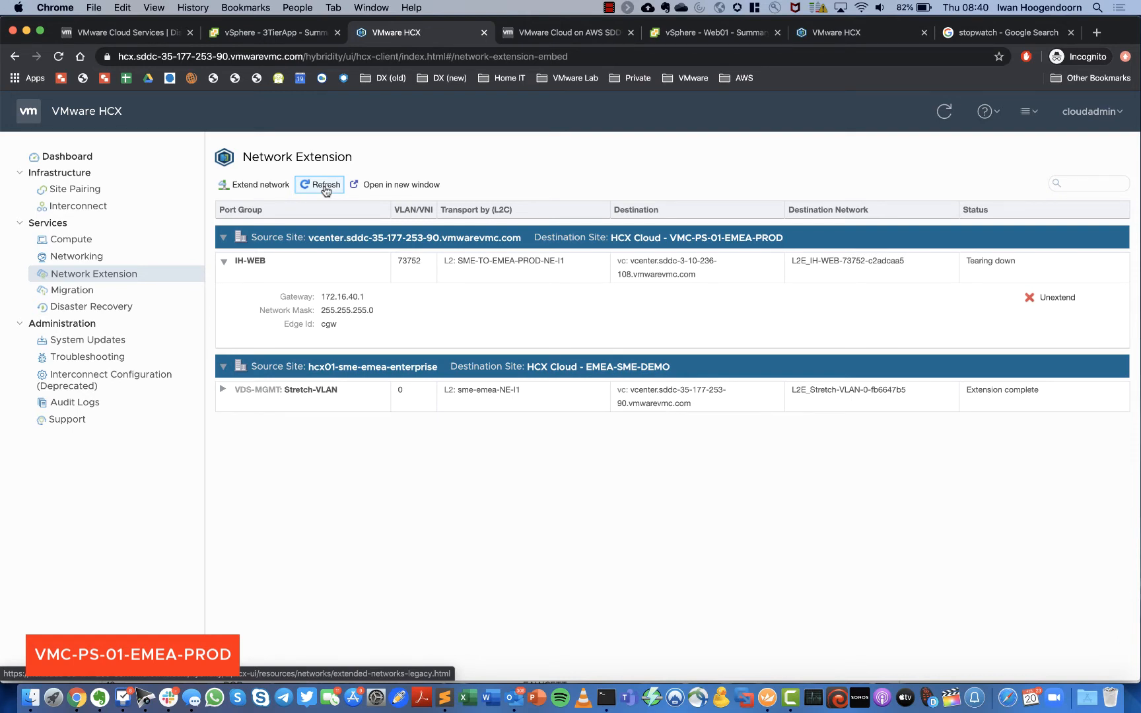
{"action": "left_click", "coordinate": [325, 189]}
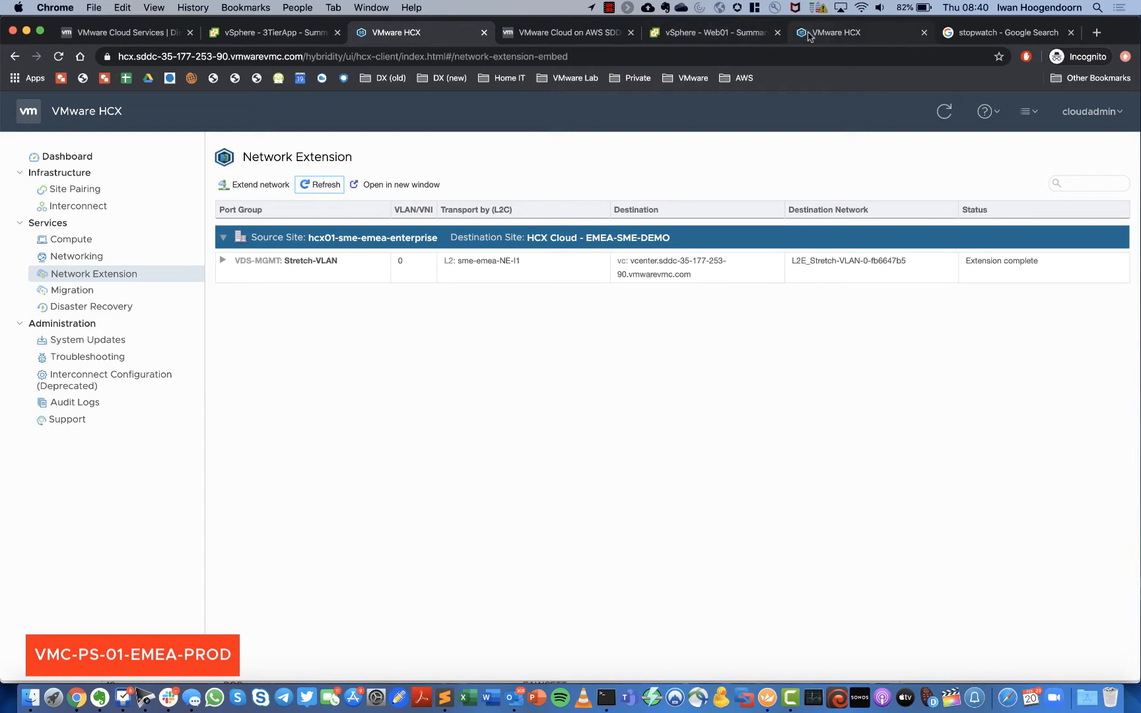
Switch to VMware Cloud on AWS, reload the VMC-PS-01-EMEA-PROD network segments and filter them by L2E
{"action": "left_click", "coordinate": [594, 35]}
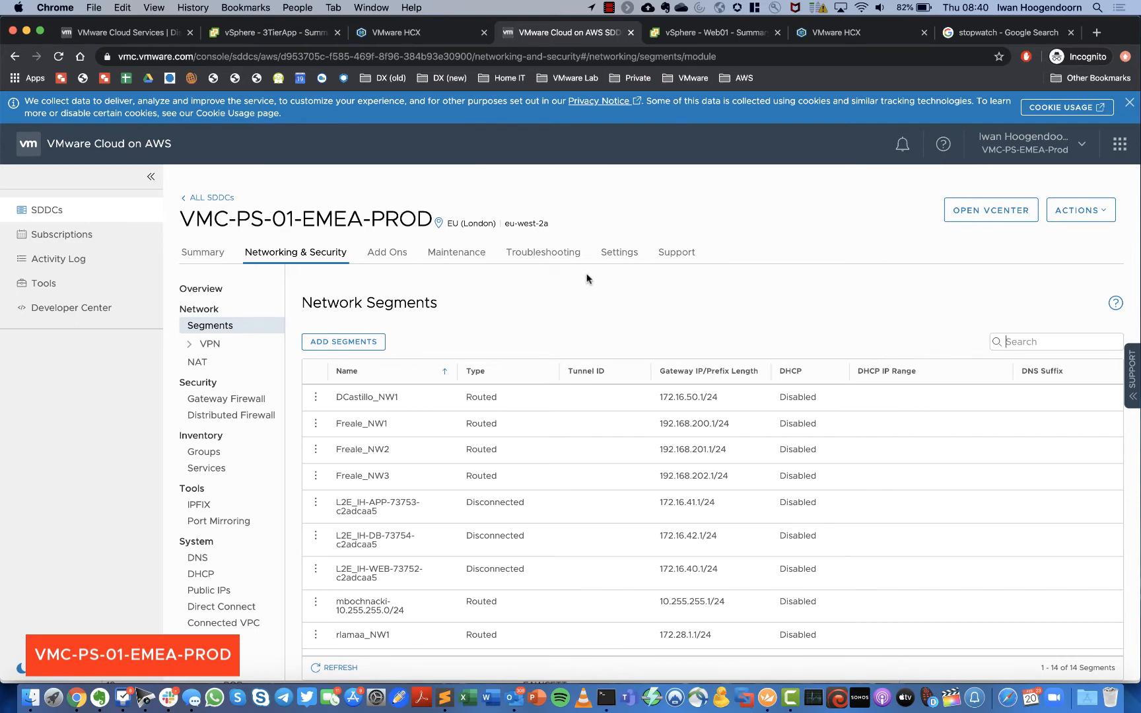
{"action": "left_click", "coordinate": [206, 399]}
{"action": "left_click", "coordinate": [211, 328]}
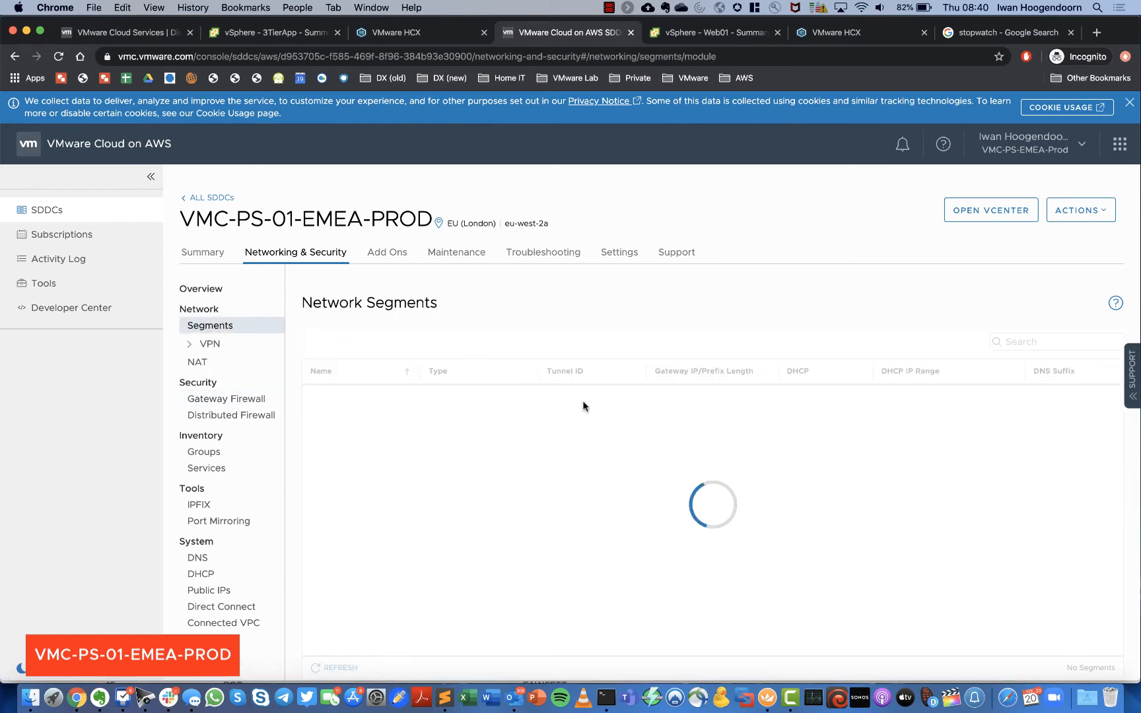
{"action": "left_click", "coordinate": [1016, 342]}
{"action": "type", "text": "L2E"}
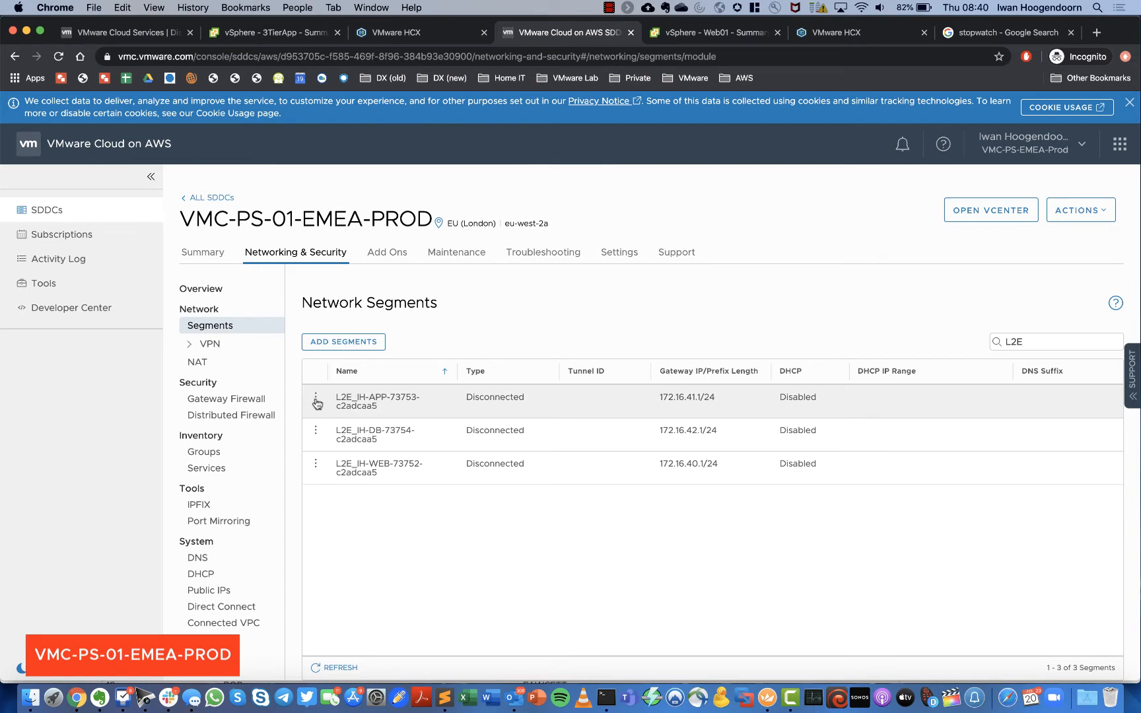
Try to delete the disconnected segment L2E_IH-WEB-73752-c2adcaa5
{"action": "left_click", "coordinate": [315, 463]}
{"action": "left_click", "coordinate": [359, 471]}
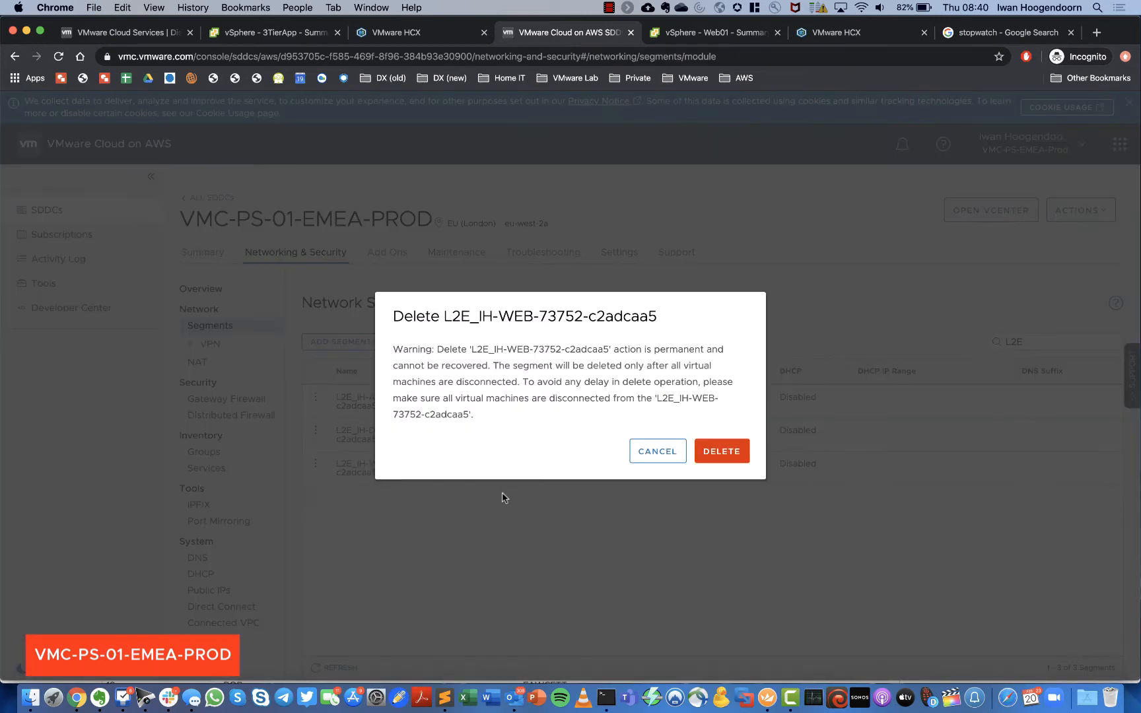
{"action": "left_click", "coordinate": [718, 451]}
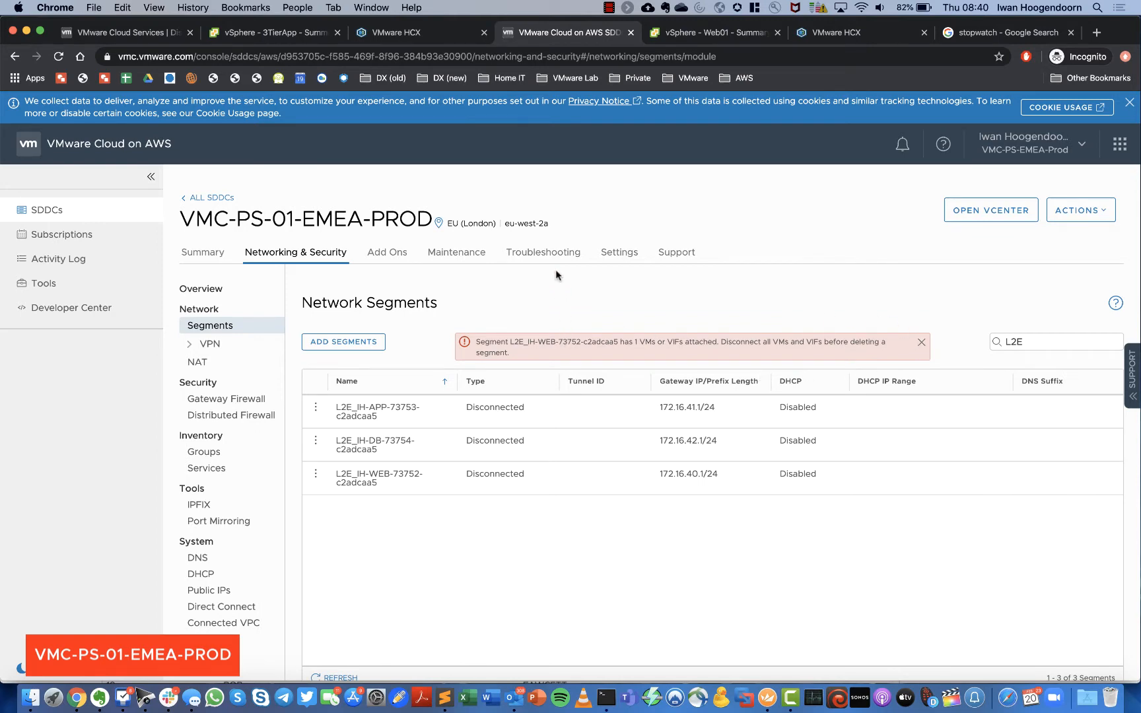
Switch to the vSphere Client and disconnect network adapter 1 in the App virtual machine's settings
{"action": "left_click", "coordinate": [718, 35]}
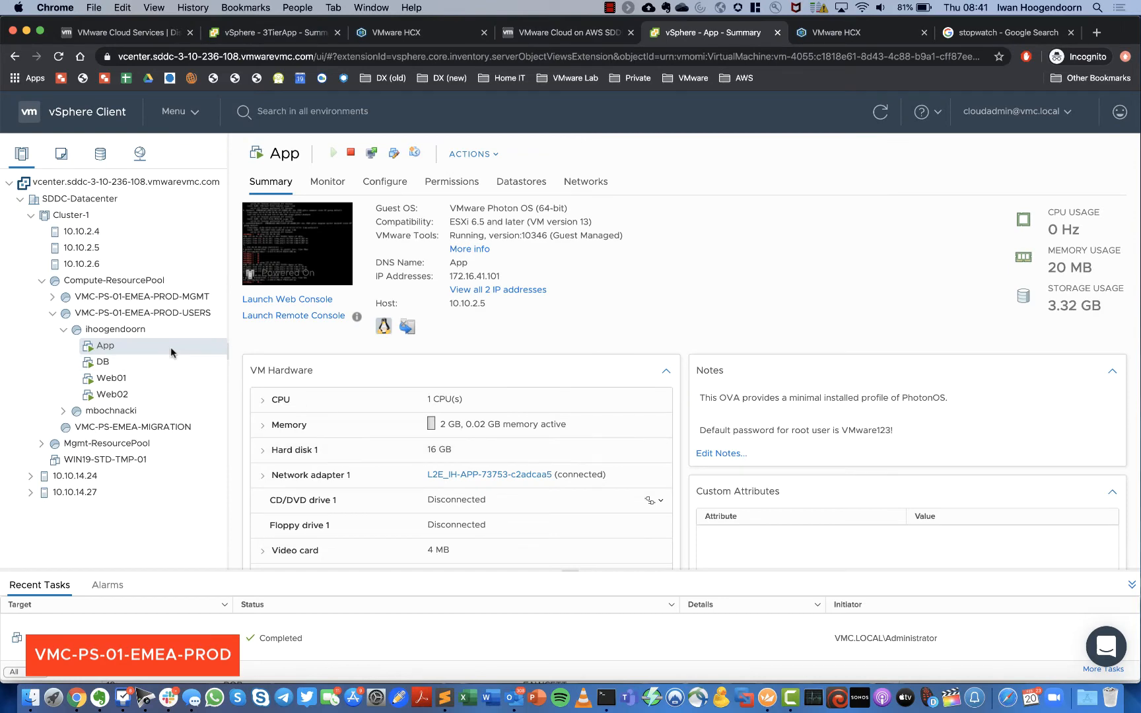
{"action": "right_click", "coordinate": [171, 352]}
{"action": "left_click", "coordinate": [219, 437]}
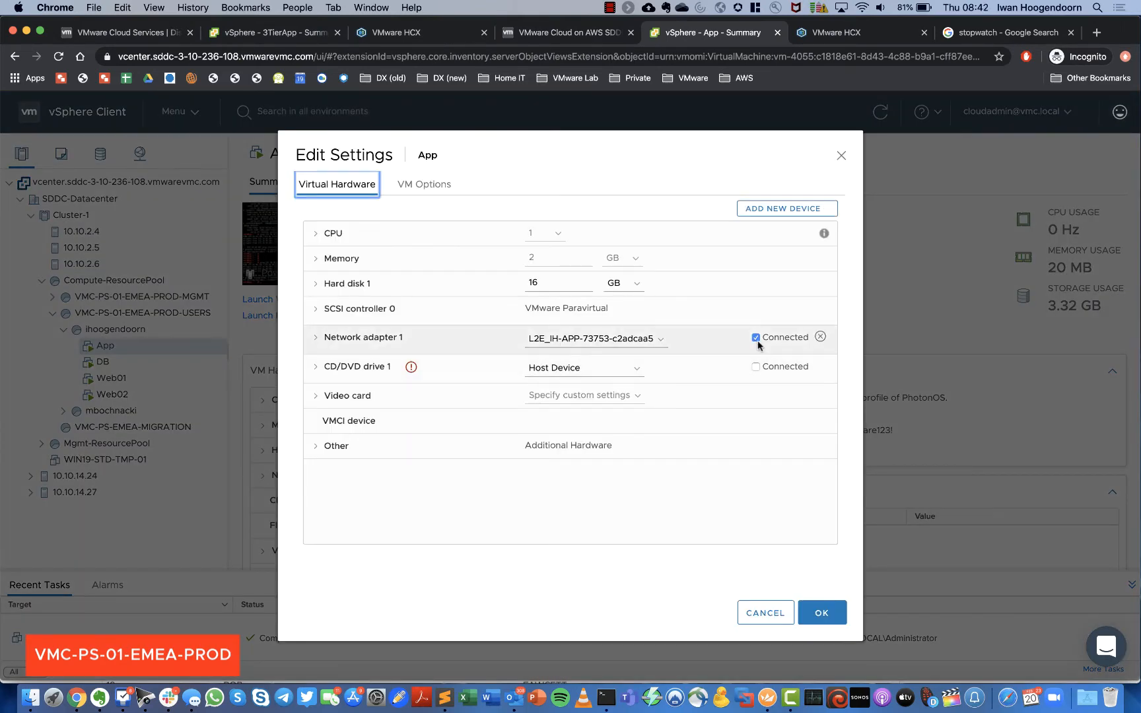
{"action": "left_click", "coordinate": [755, 337]}
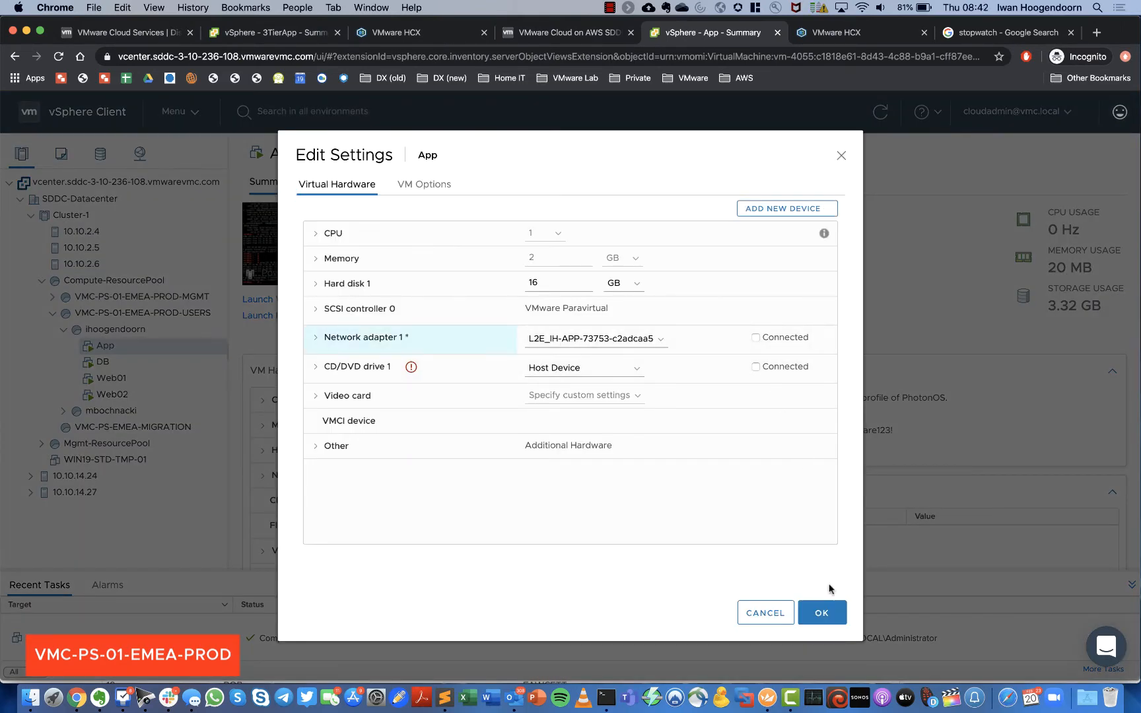
{"action": "left_click", "coordinate": [827, 613]}
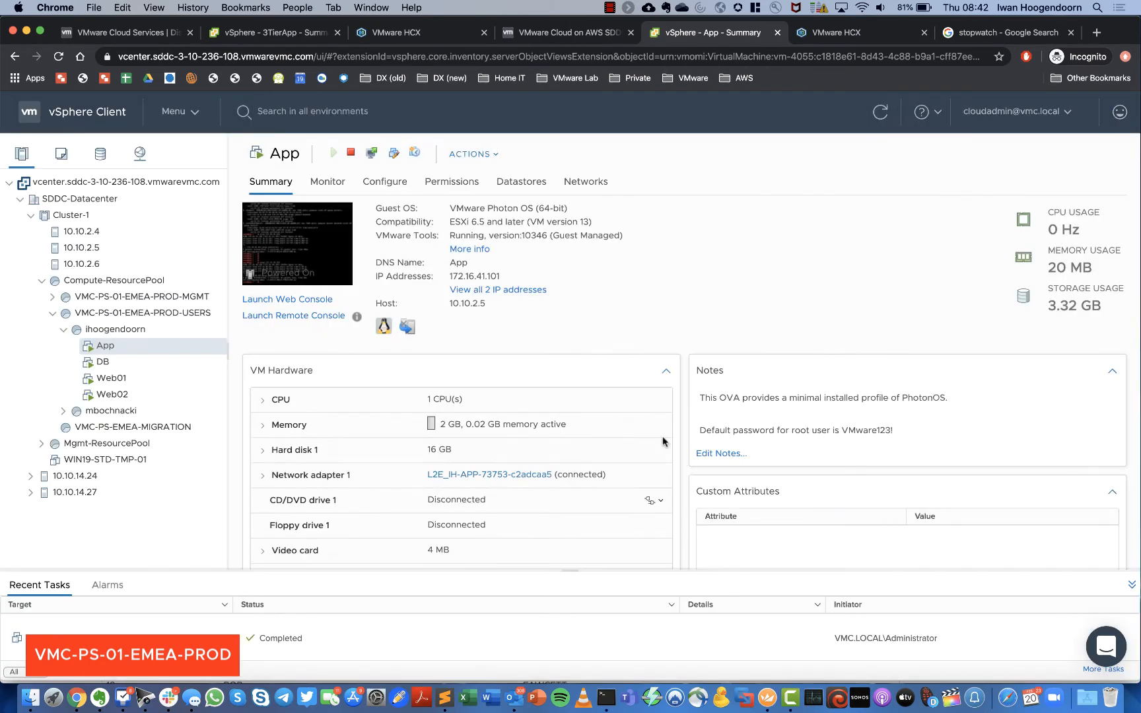
Disconnect network adapter 1 in the DB virtual machine's settings
{"action": "left_click", "coordinate": [146, 362]}
{"action": "right_click", "coordinate": [146, 361]}
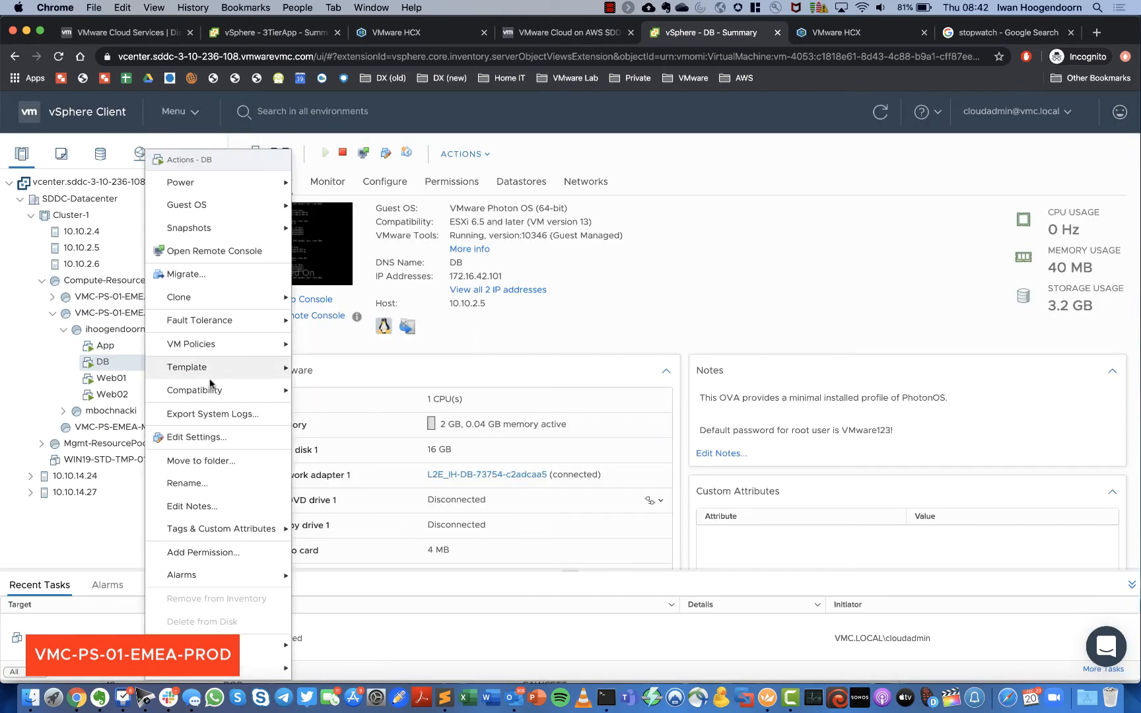
{"action": "left_click", "coordinate": [216, 443]}
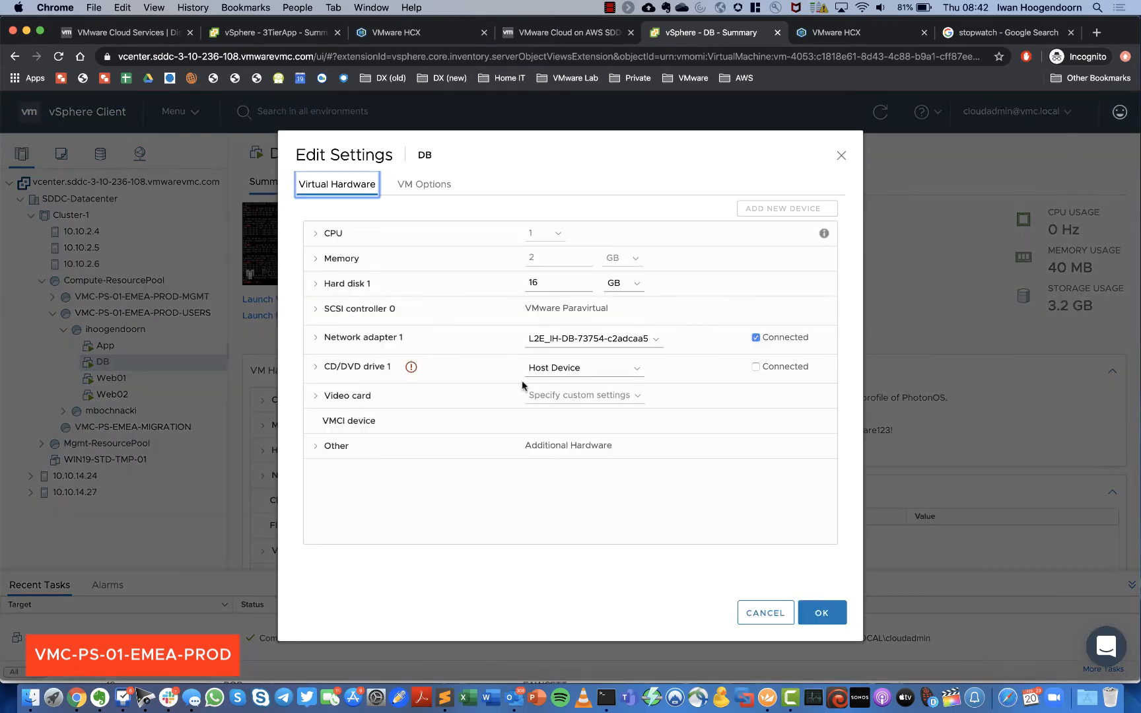
{"action": "left_click", "coordinate": [756, 338]}
{"action": "left_click", "coordinate": [823, 613]}
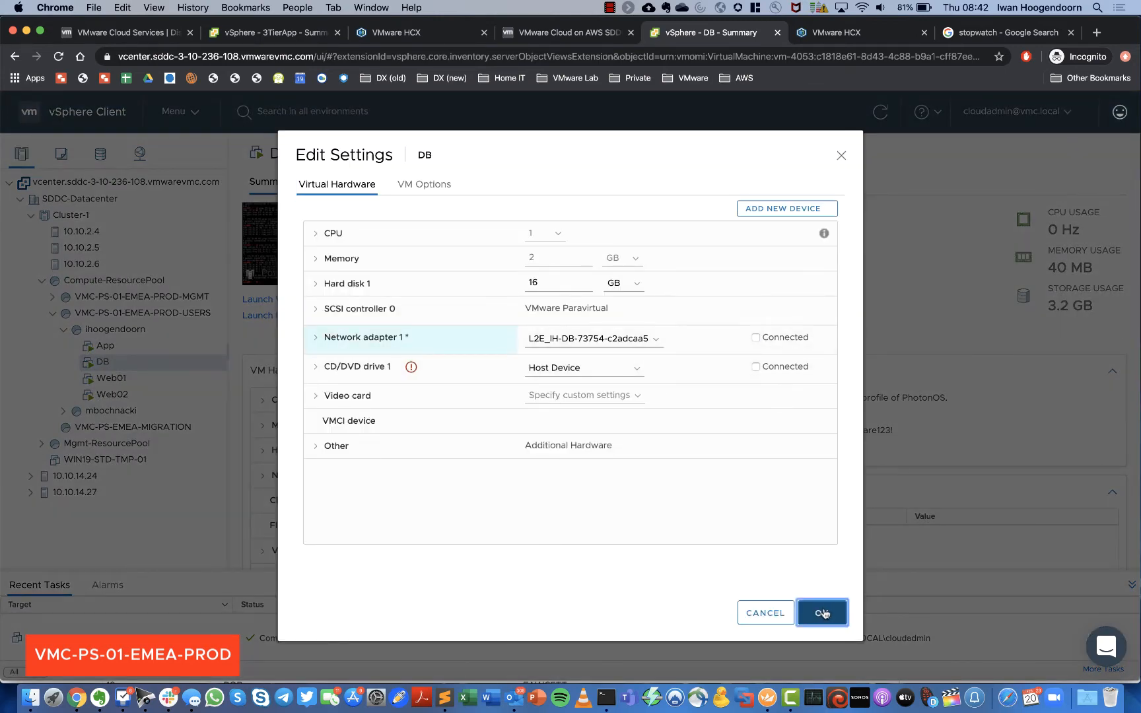
Disconnect network adapter 1 in the Web01 virtual machine's settings
{"action": "left_click", "coordinate": [121, 380]}
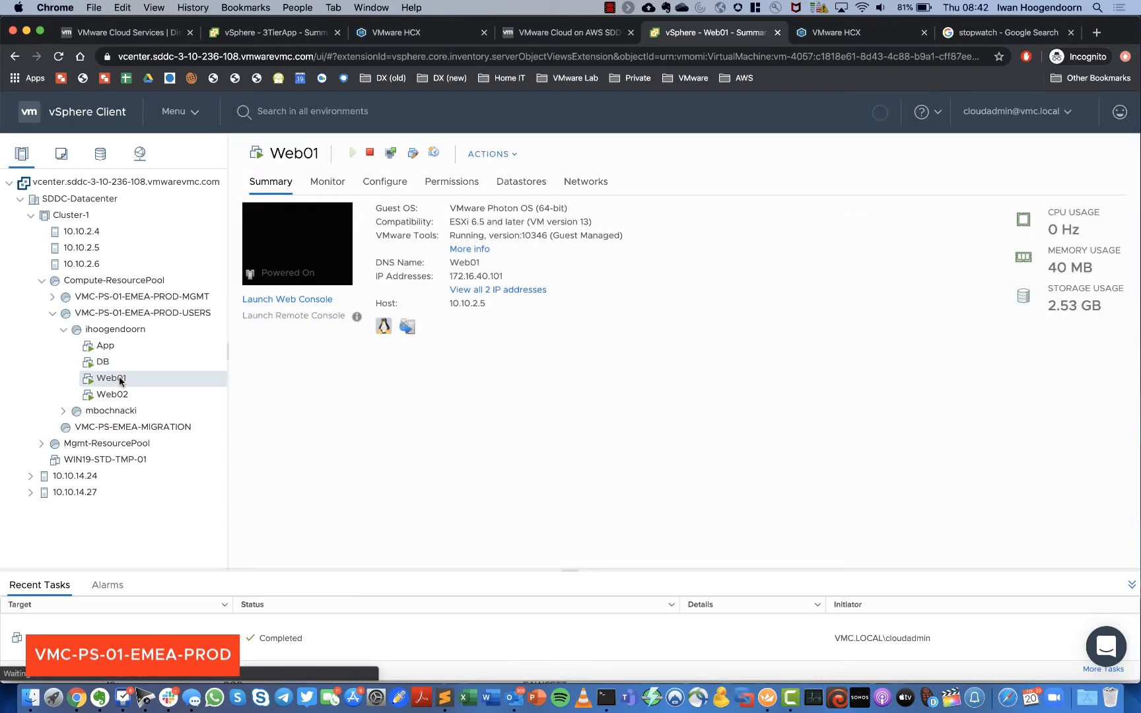
{"action": "right_click", "coordinate": [121, 380]}
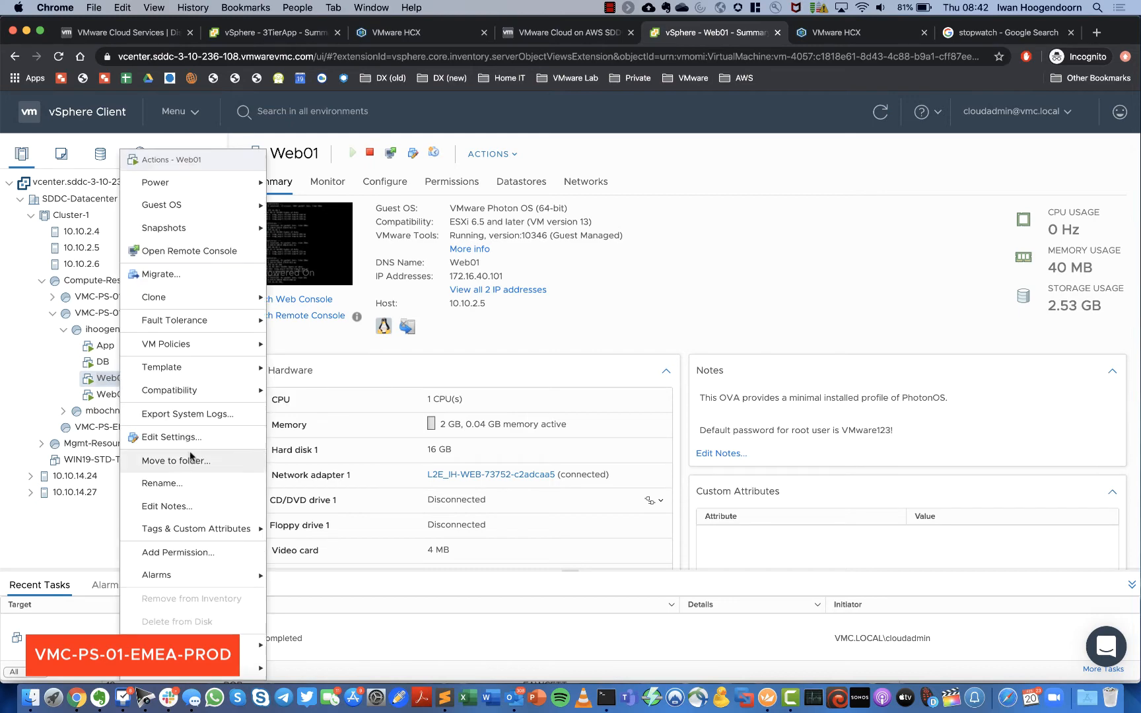
{"action": "left_click", "coordinate": [159, 437]}
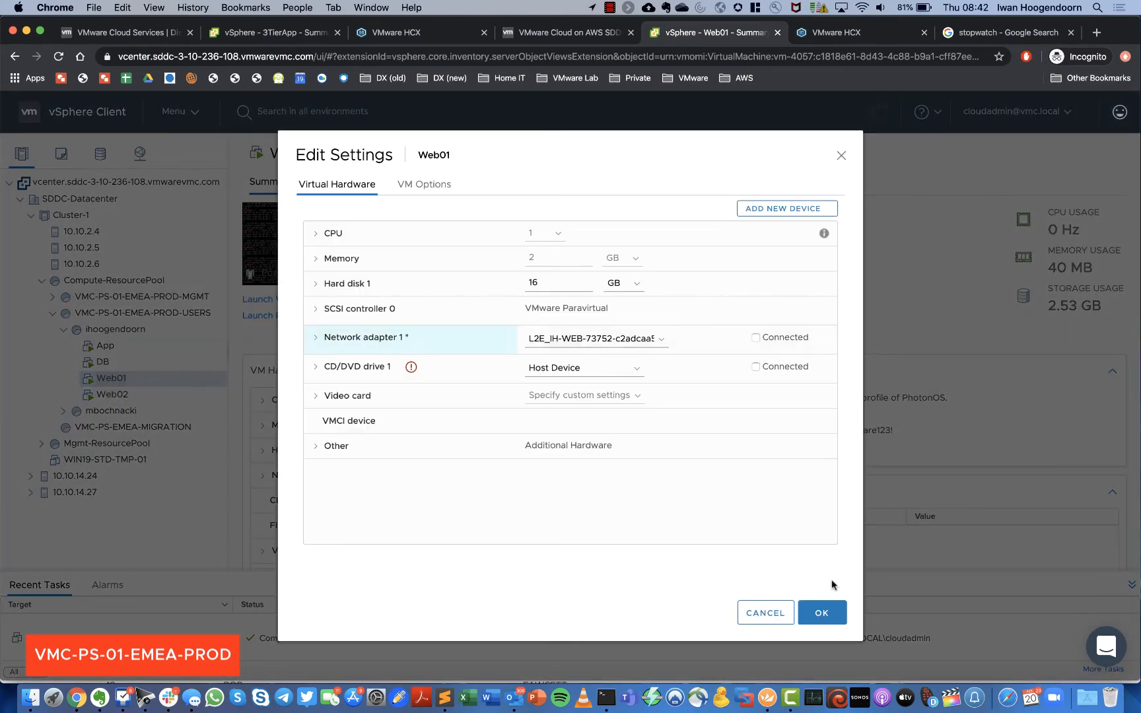
{"action": "left_click", "coordinate": [822, 612]}
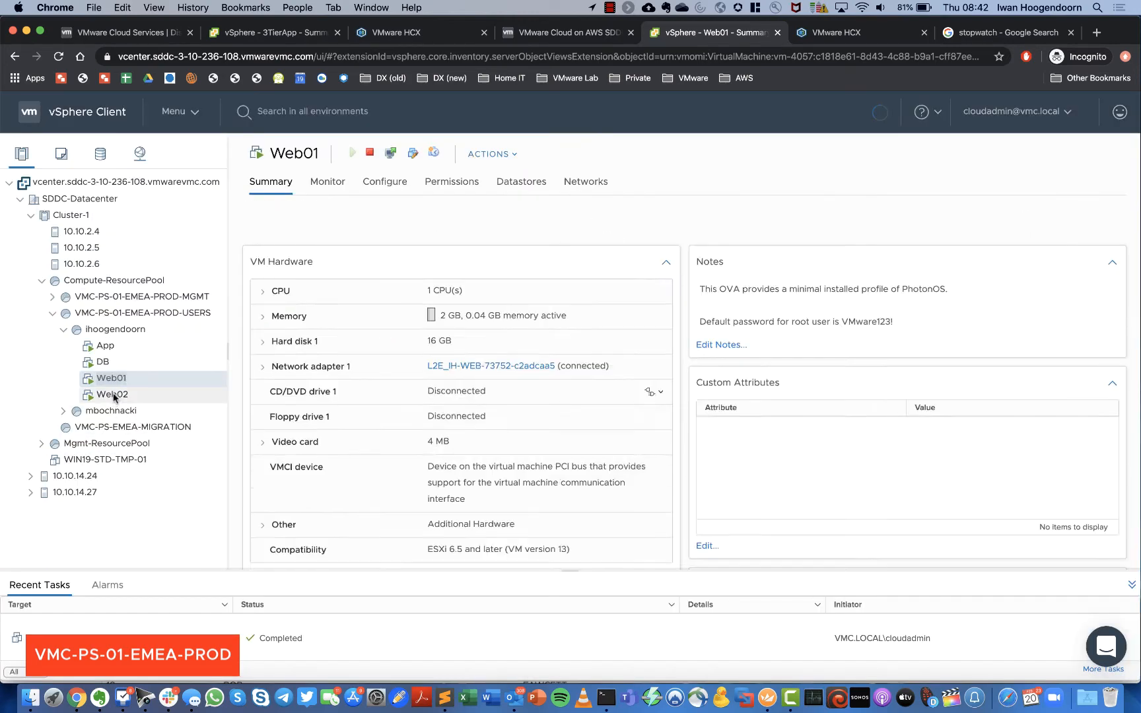
Disconnect network adapter 1 in the Web02 virtual machine's settings
{"action": "left_click", "coordinate": [112, 394]}
{"action": "right_click", "coordinate": [113, 396]}
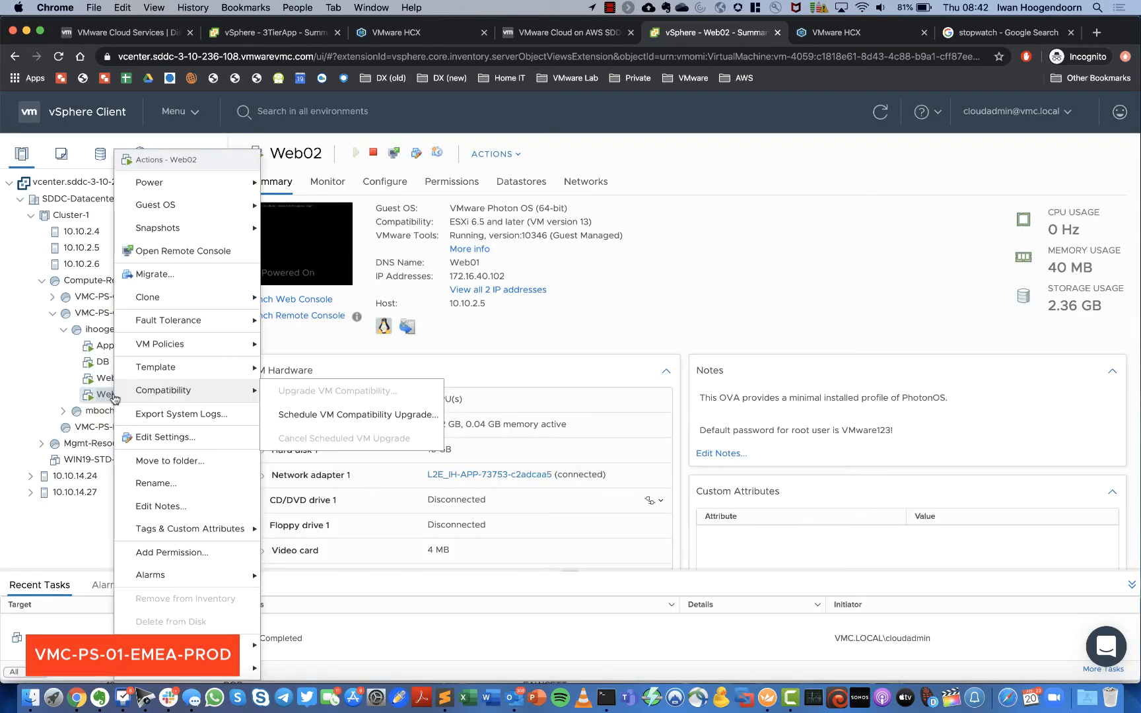
{"action": "left_click", "coordinate": [165, 437]}
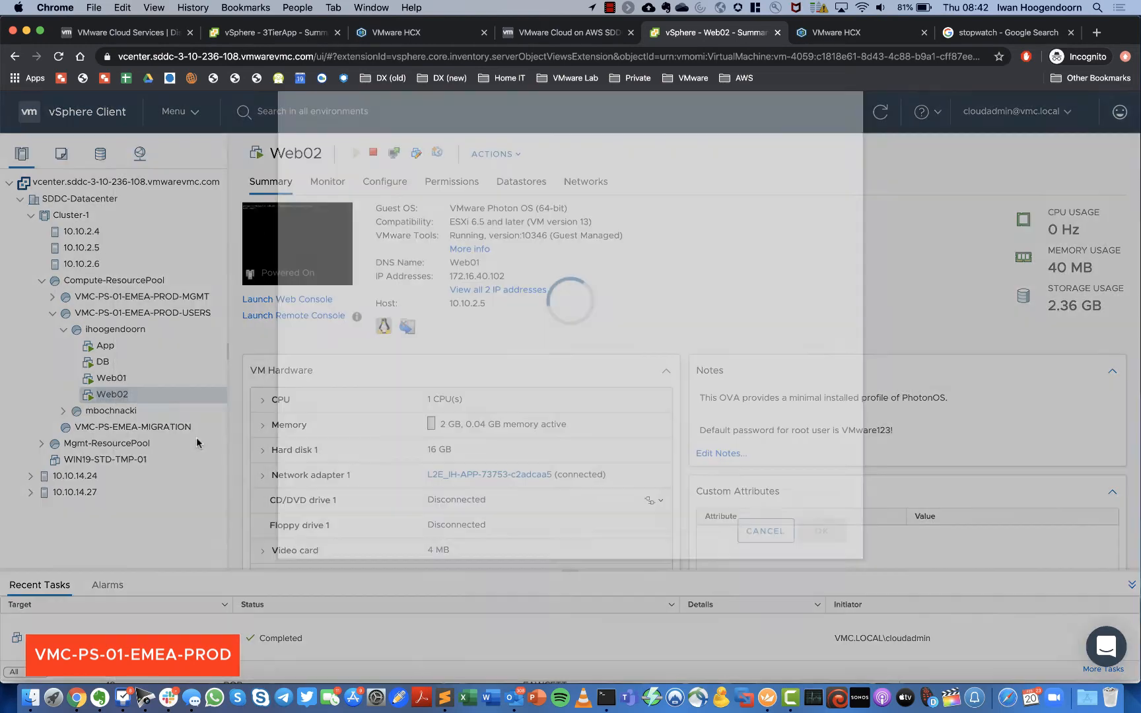
{"action": "left_click", "coordinate": [755, 338]}
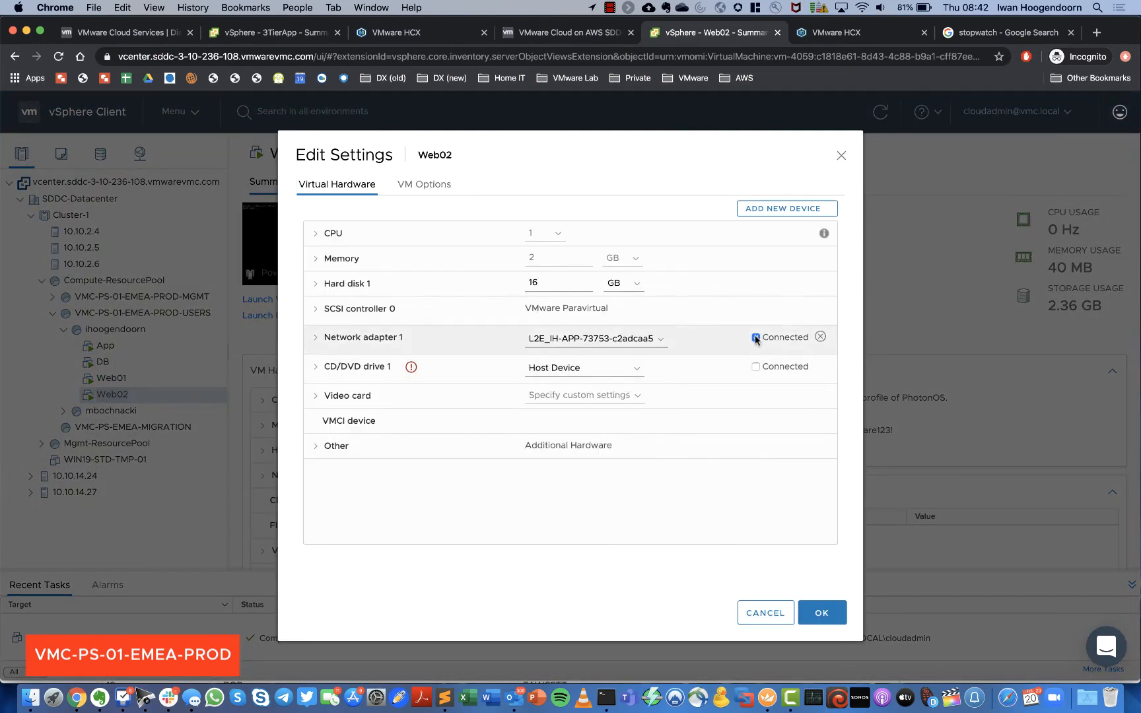
{"action": "left_click", "coordinate": [824, 612]}
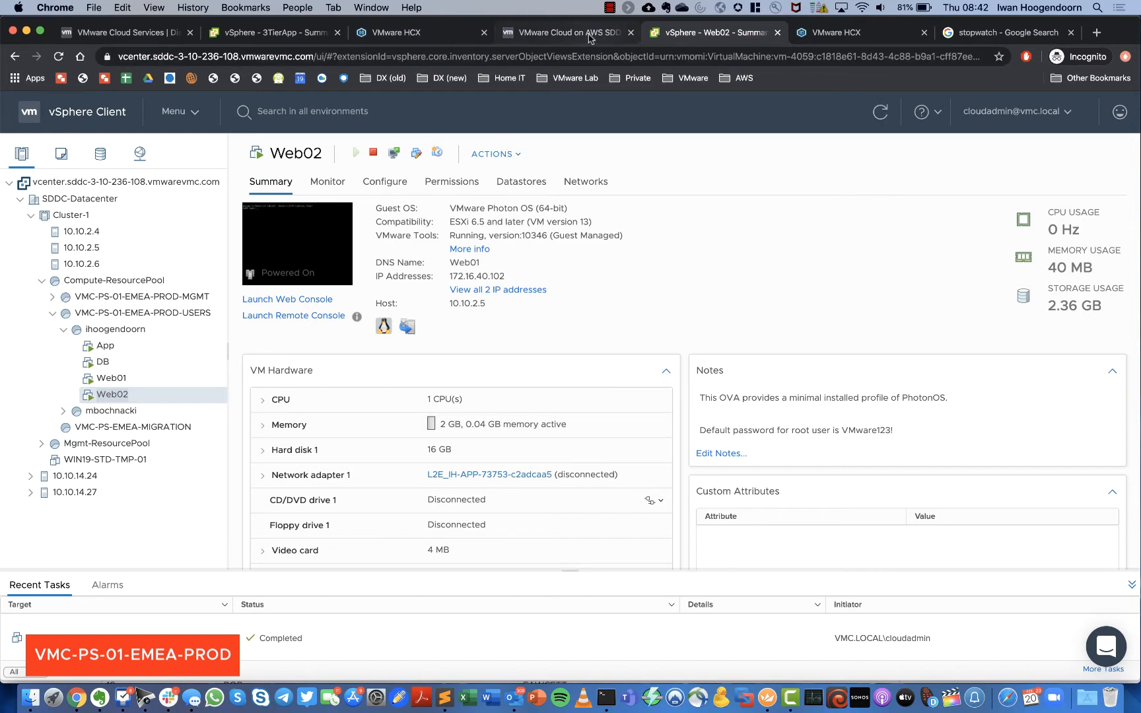
Return to the VMware Cloud on AWS segments and try again to delete L2E_IH-WEB-73752-c2adcaa5, dismissing the resulting notice
{"action": "left_click", "coordinate": [589, 39]}
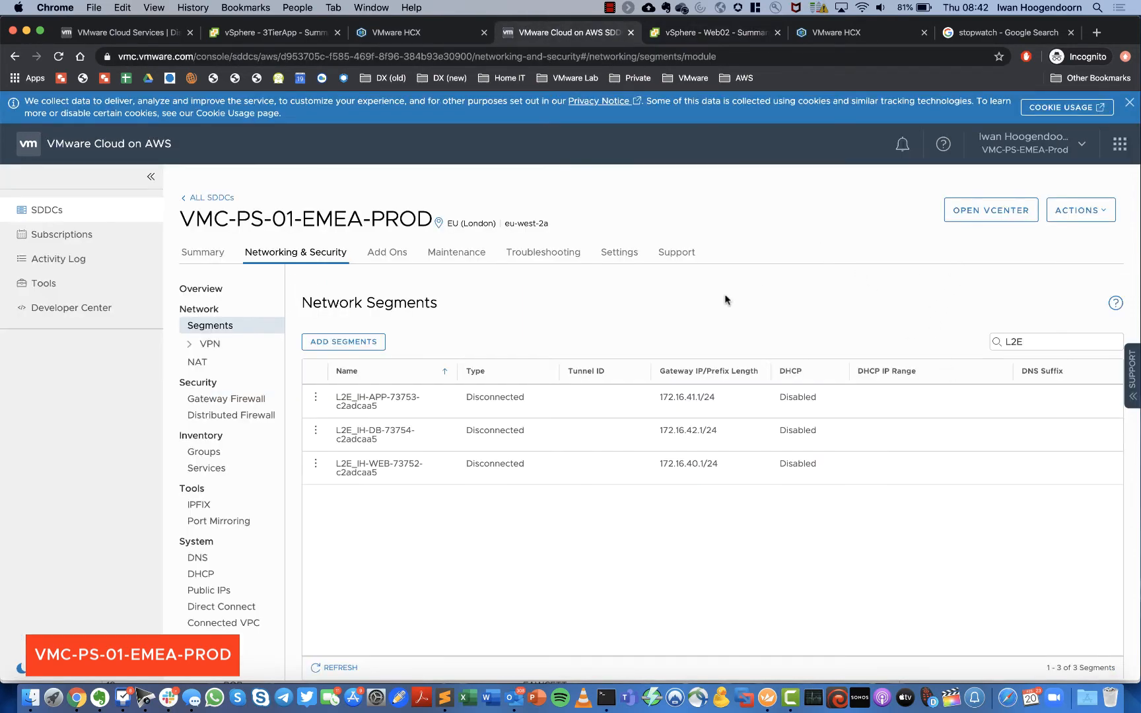
{"action": "left_click", "coordinate": [315, 464]}
{"action": "left_click", "coordinate": [364, 472]}
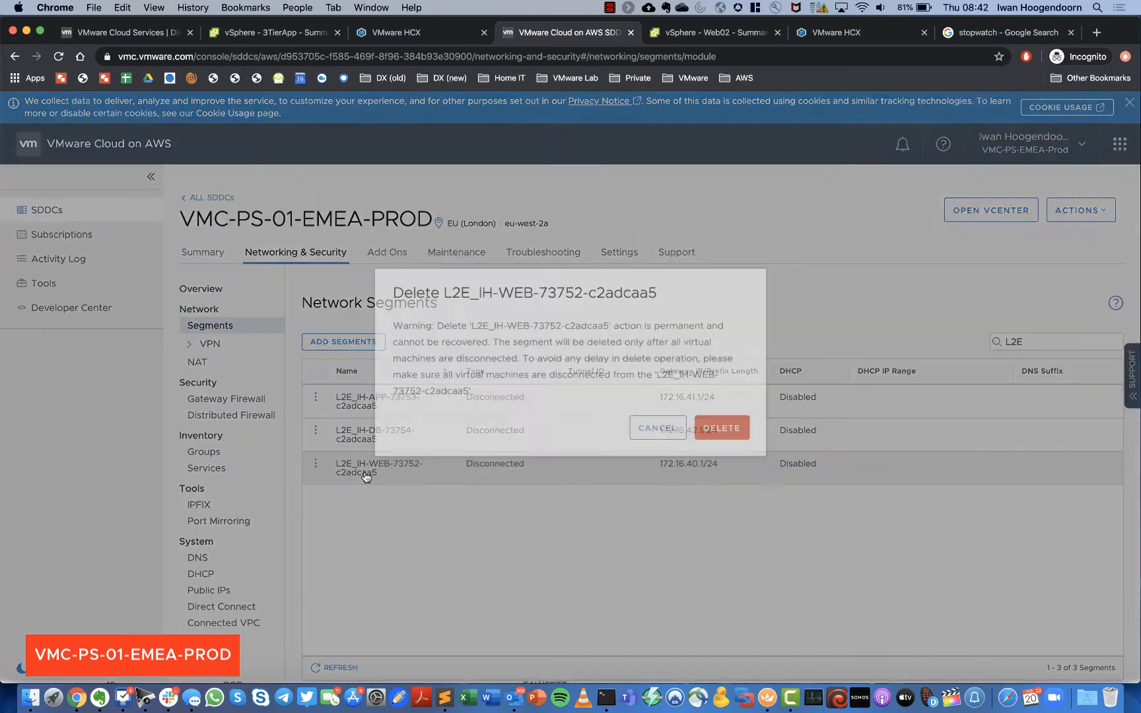
{"action": "left_click", "coordinate": [721, 452]}
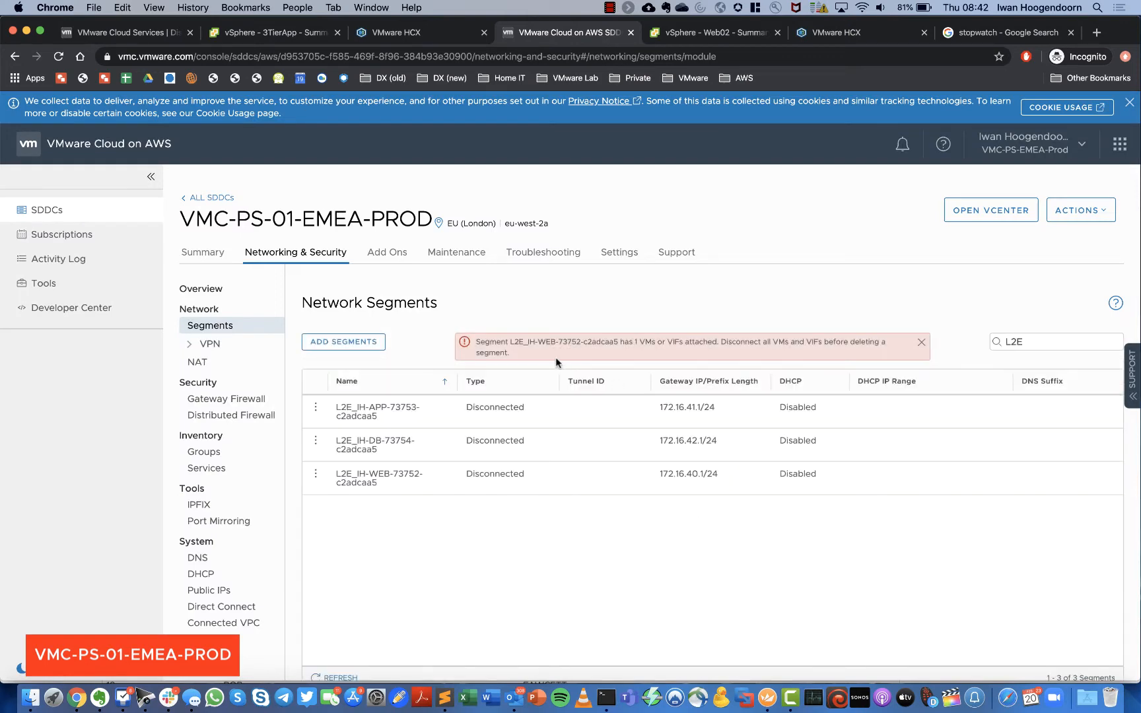
{"action": "left_click", "coordinate": [921, 342]}
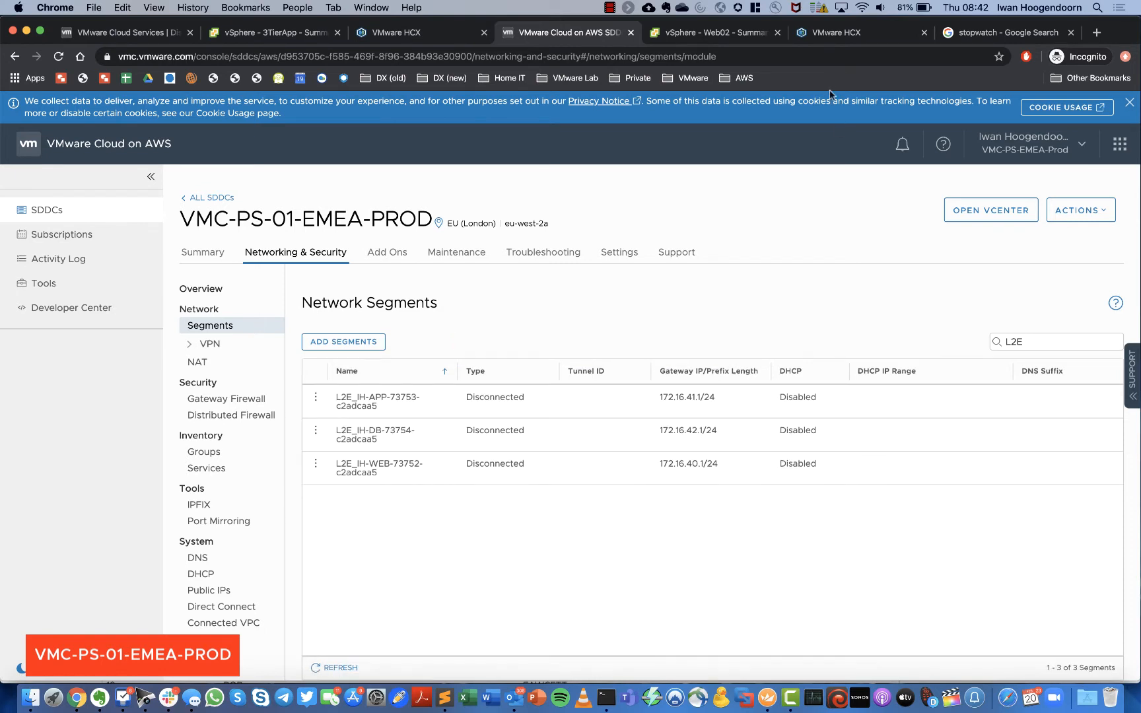
Add a routed network segment named IH-NEW-DUMMY with gateway 172.16.60.1/24 and DHCP disabled
{"action": "left_click", "coordinate": [380, 338]}
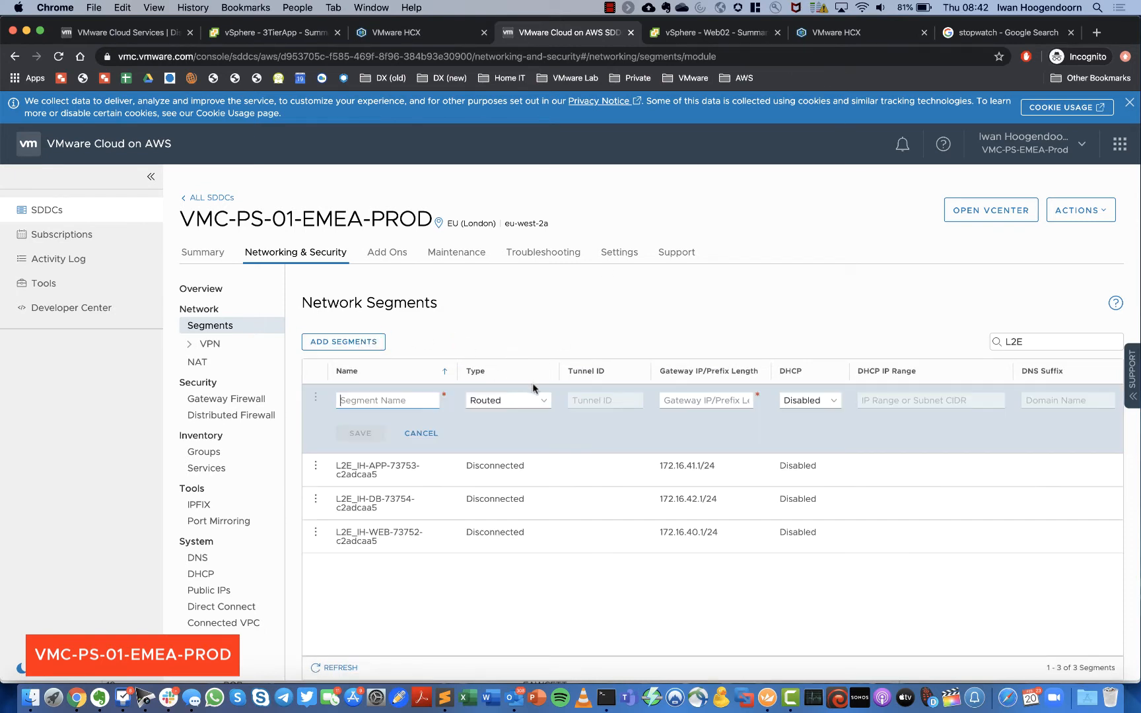
{"action": "type", "text": "l"}
{"action": "left_click", "coordinate": [708, 397]}
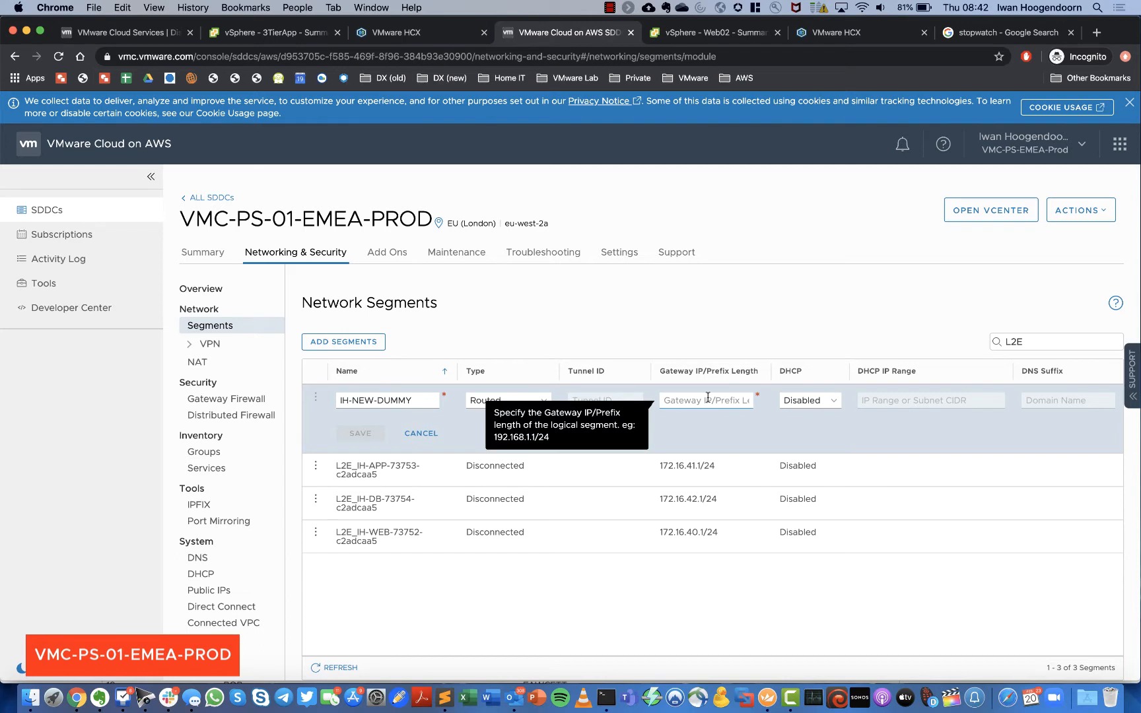
{"action": "type", "text": "172.16.60.1/2"}
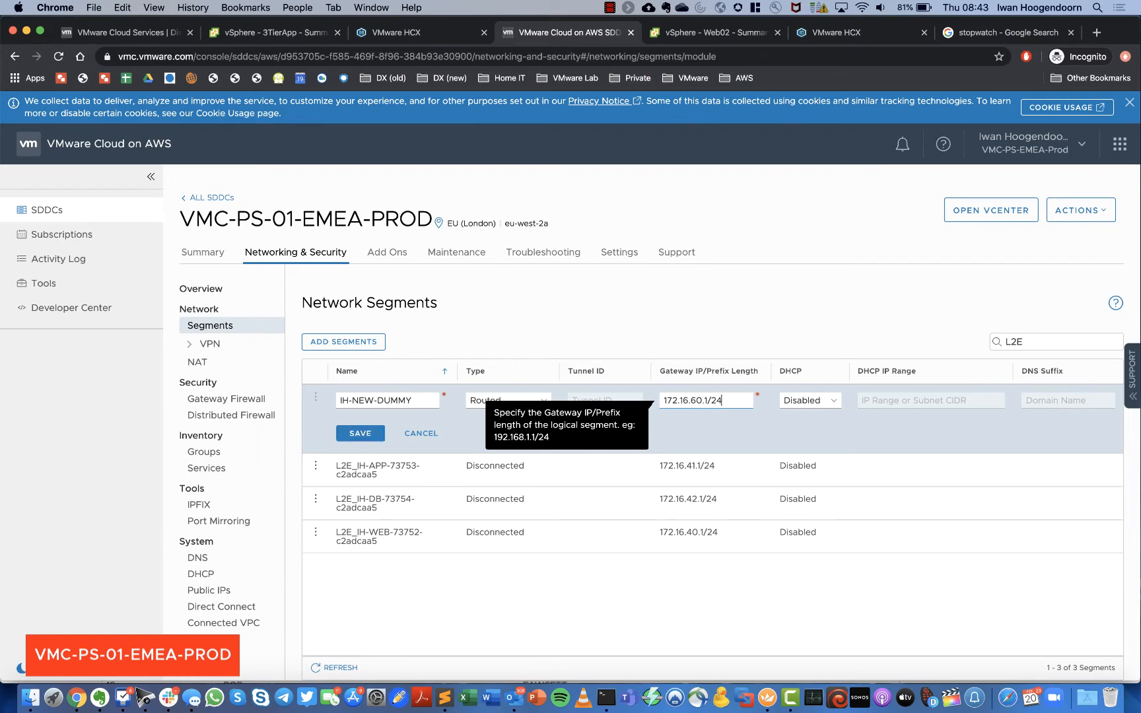
{"action": "type", "text": "4"}
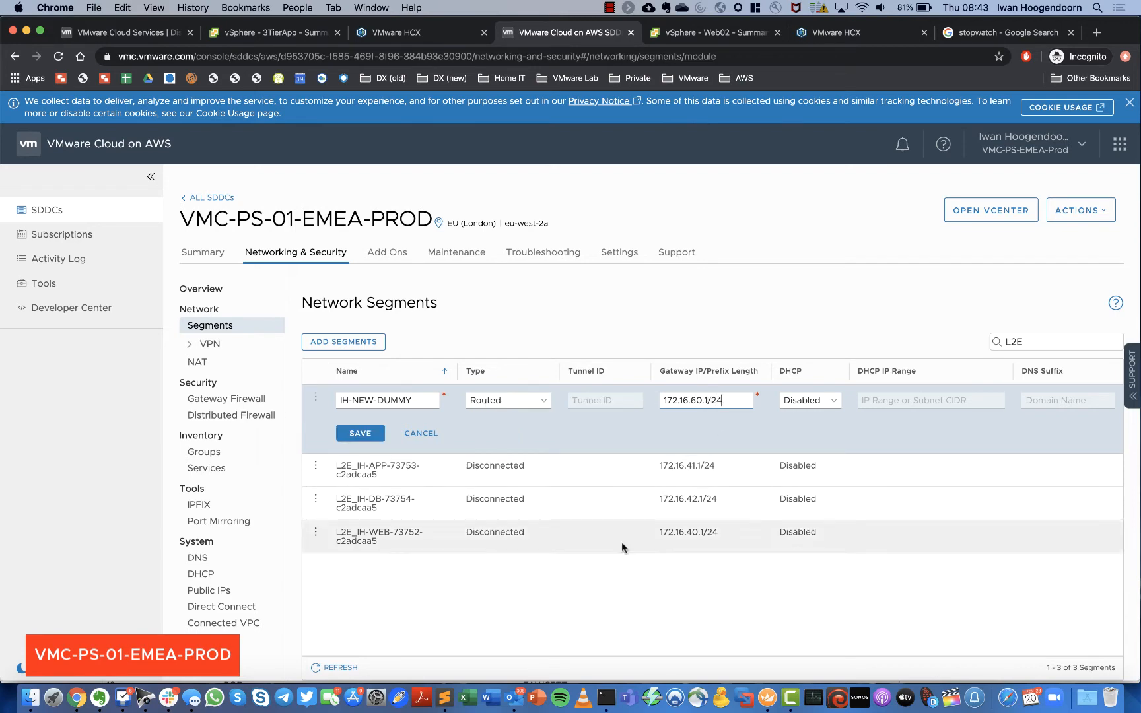
{"action": "left_click", "coordinate": [371, 439]}
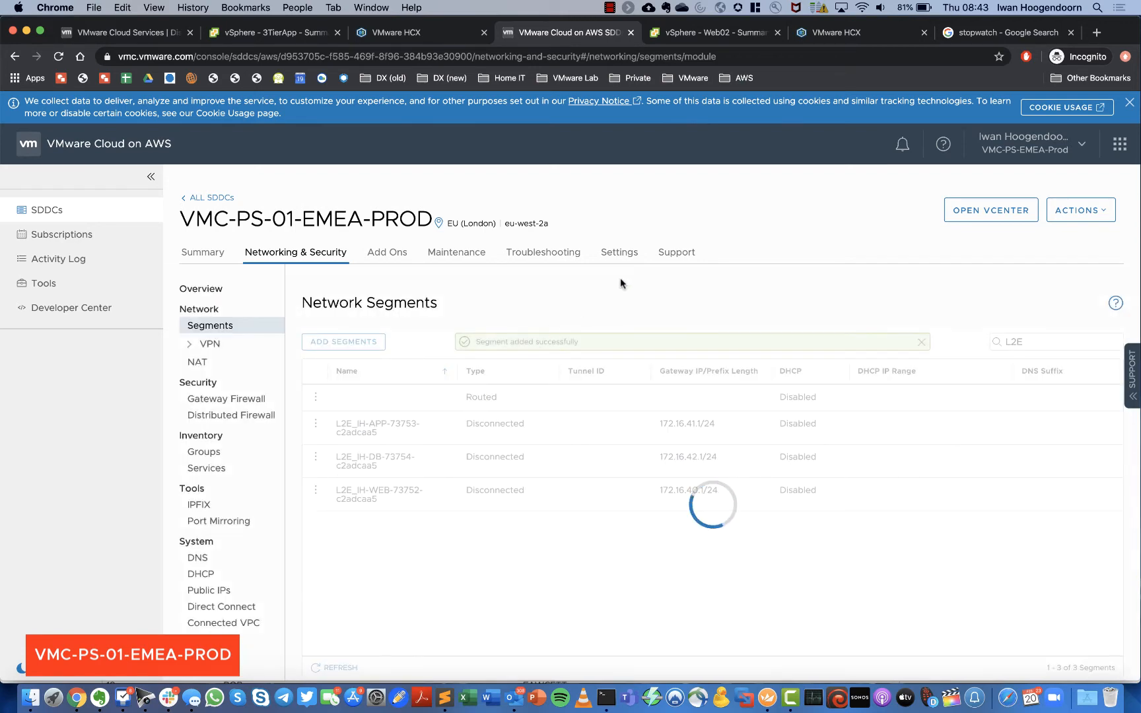
Switch to the vSphere Client and set the App virtual machine's network adapter 1 to connected on the IH-NEW-DUMMY network
{"action": "left_click", "coordinate": [729, 37]}
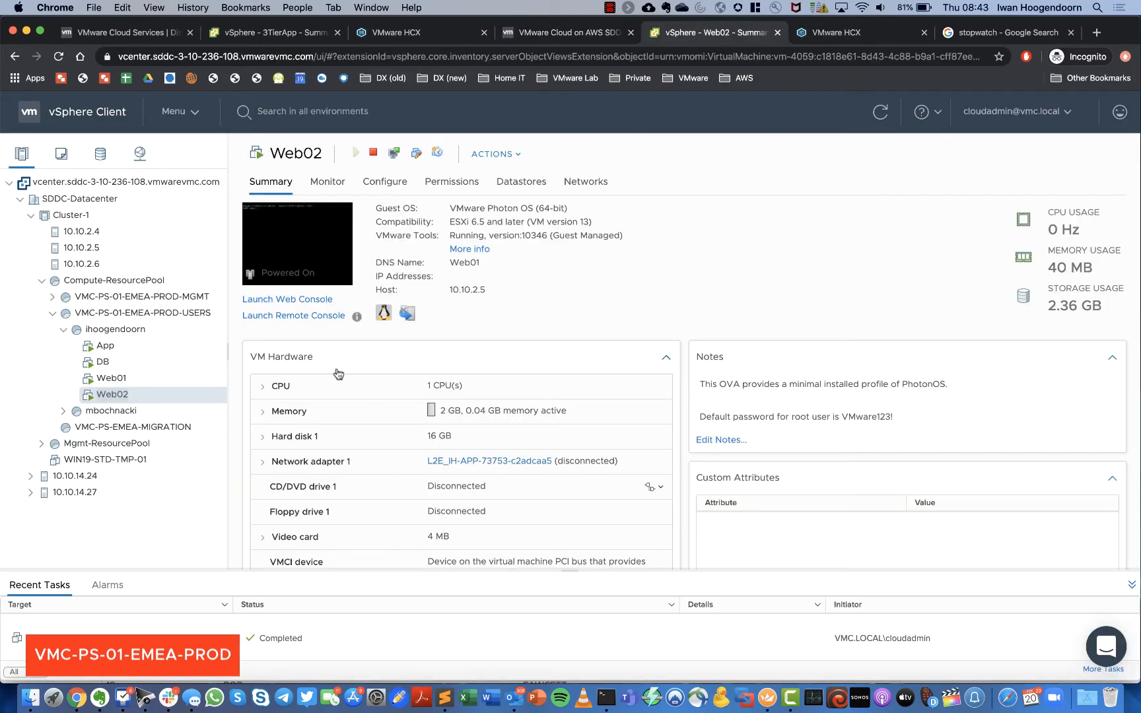
{"action": "left_click", "coordinate": [104, 348]}
{"action": "right_click", "coordinate": [106, 351]}
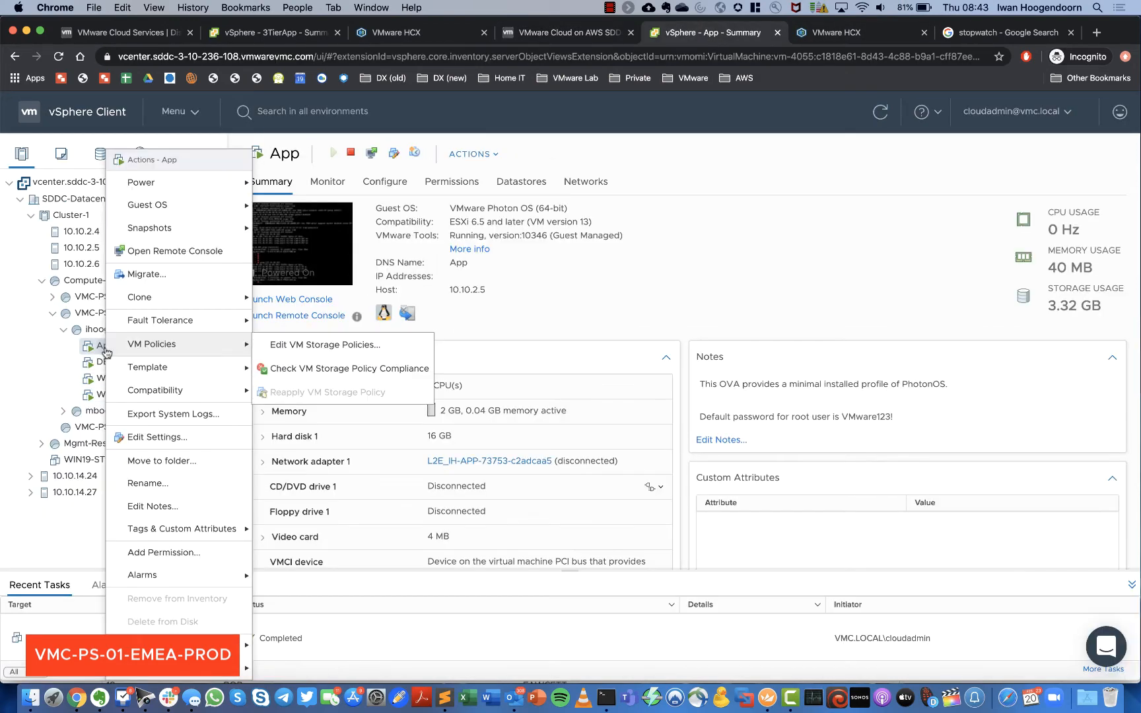
{"action": "left_click", "coordinate": [158, 437]}
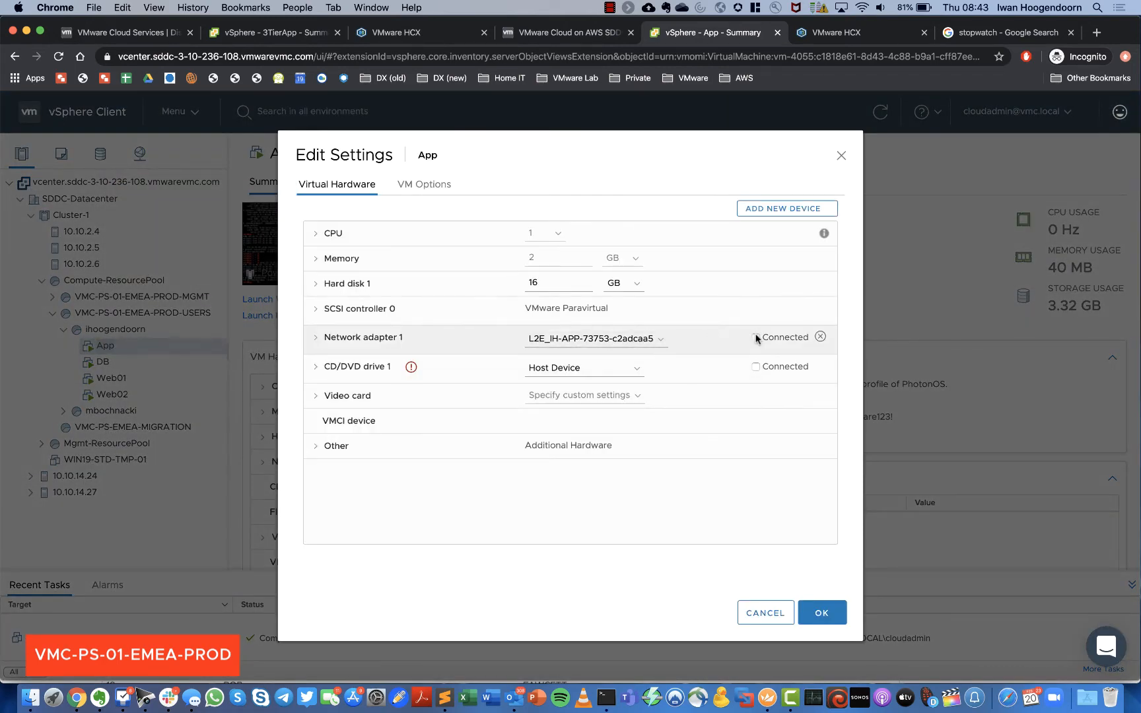
{"action": "left_click", "coordinate": [756, 338]}
{"action": "left_click", "coordinate": [661, 339]}
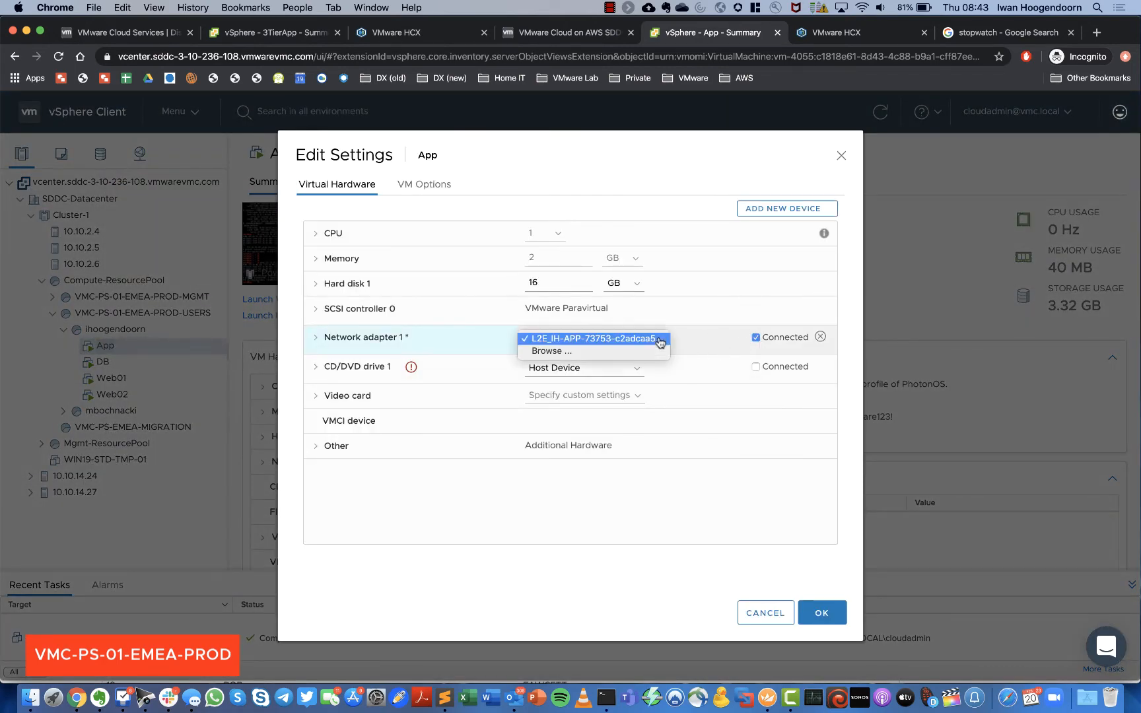
{"action": "left_click", "coordinate": [630, 352]}
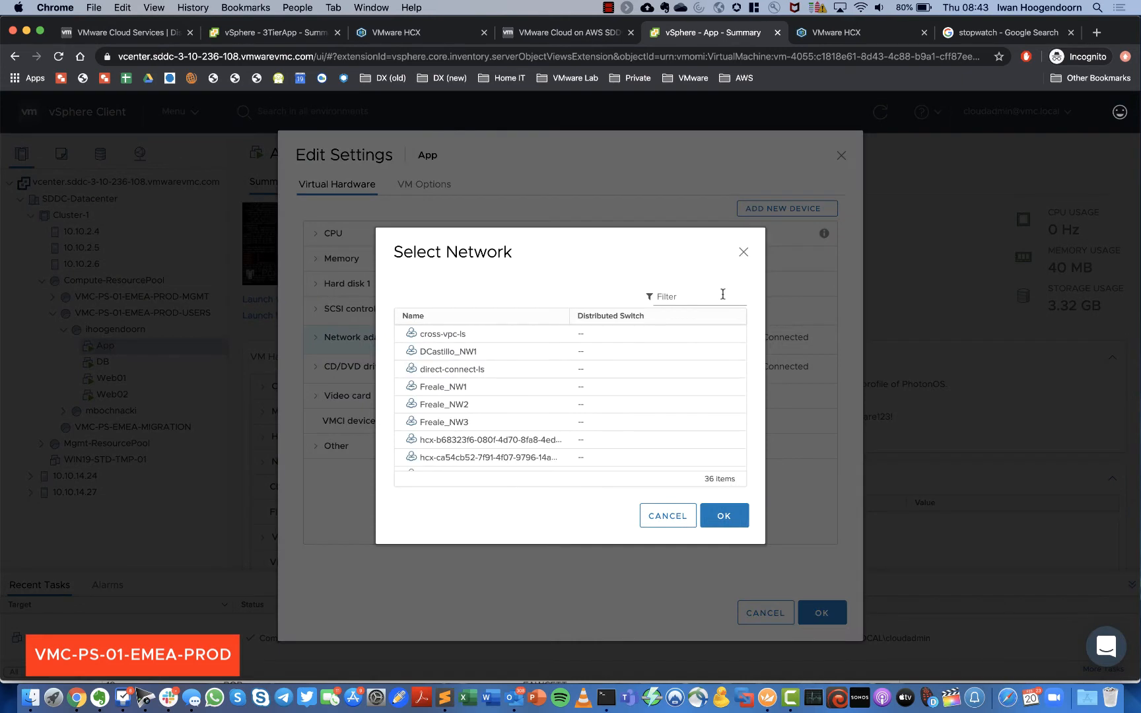
{"action": "left_click", "coordinate": [711, 302]}
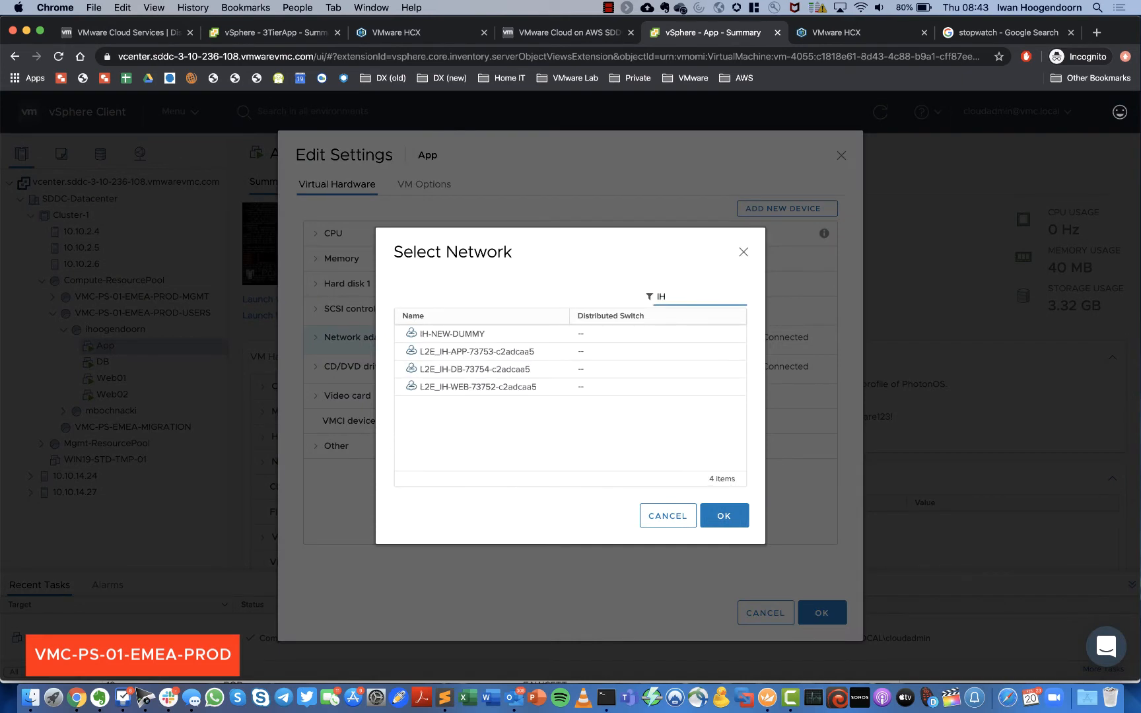
{"action": "left_click", "coordinate": [525, 333]}
{"action": "left_click", "coordinate": [727, 518]}
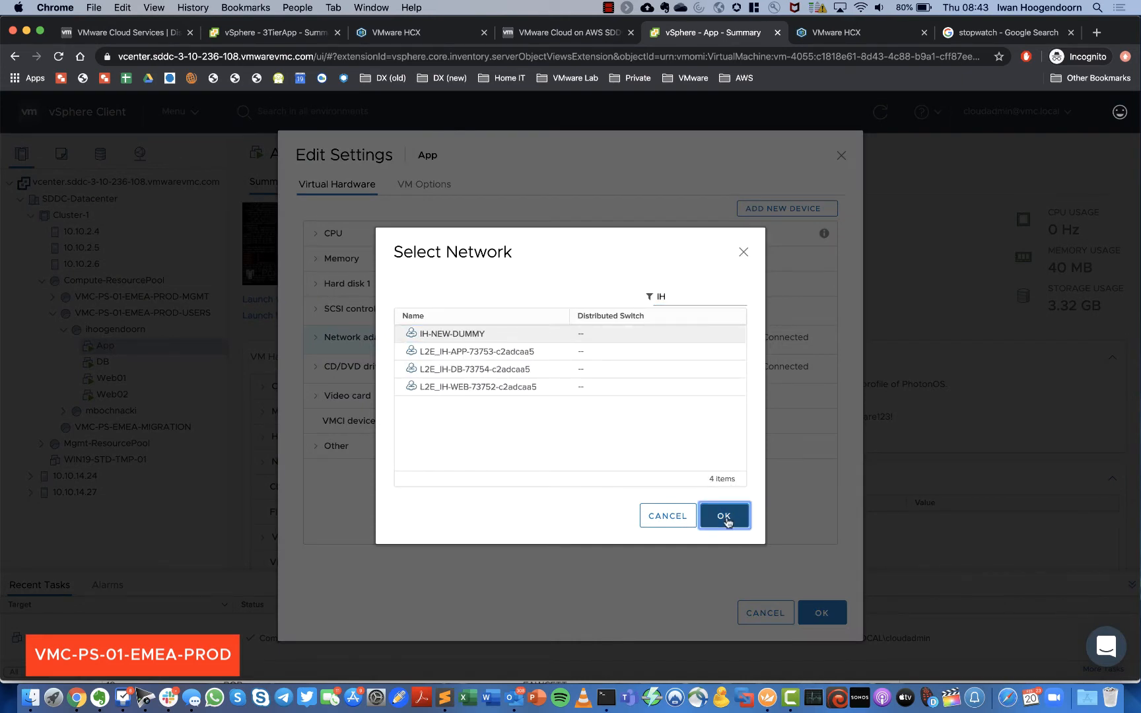
{"action": "left_click", "coordinate": [822, 612]}
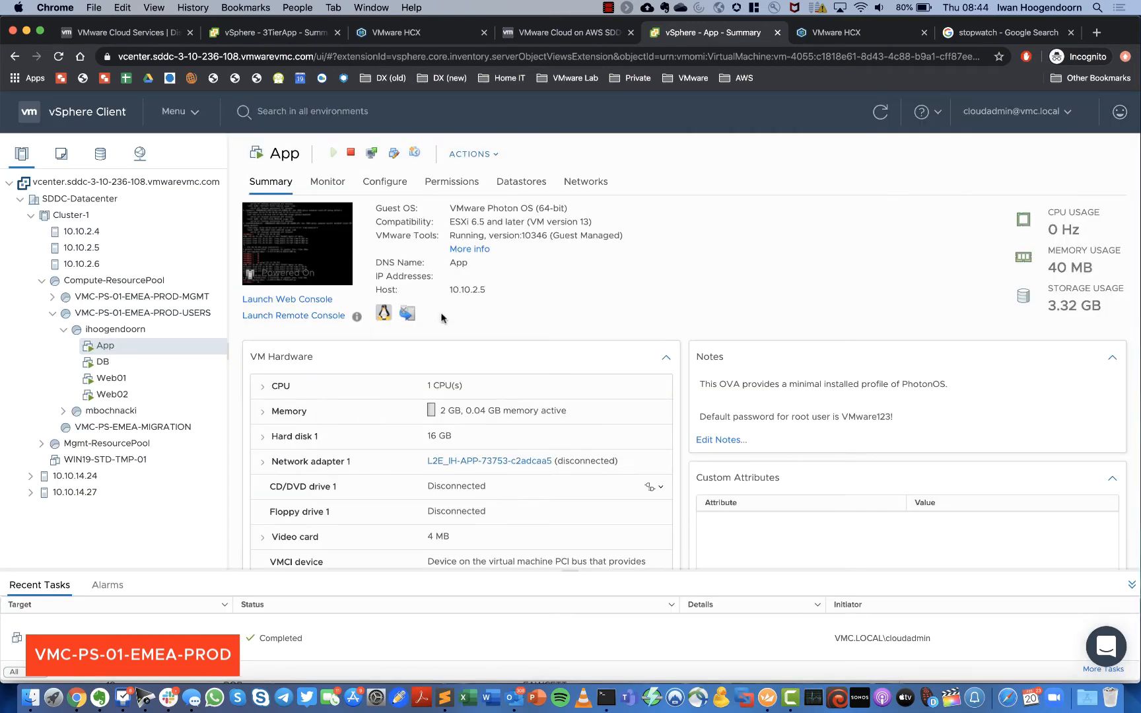
Reconnect the DB virtual machine's network adapter 1 and assign it to the IH-NEW-DUMMY network
{"action": "left_click", "coordinate": [115, 364]}
{"action": "right_click", "coordinate": [115, 365]}
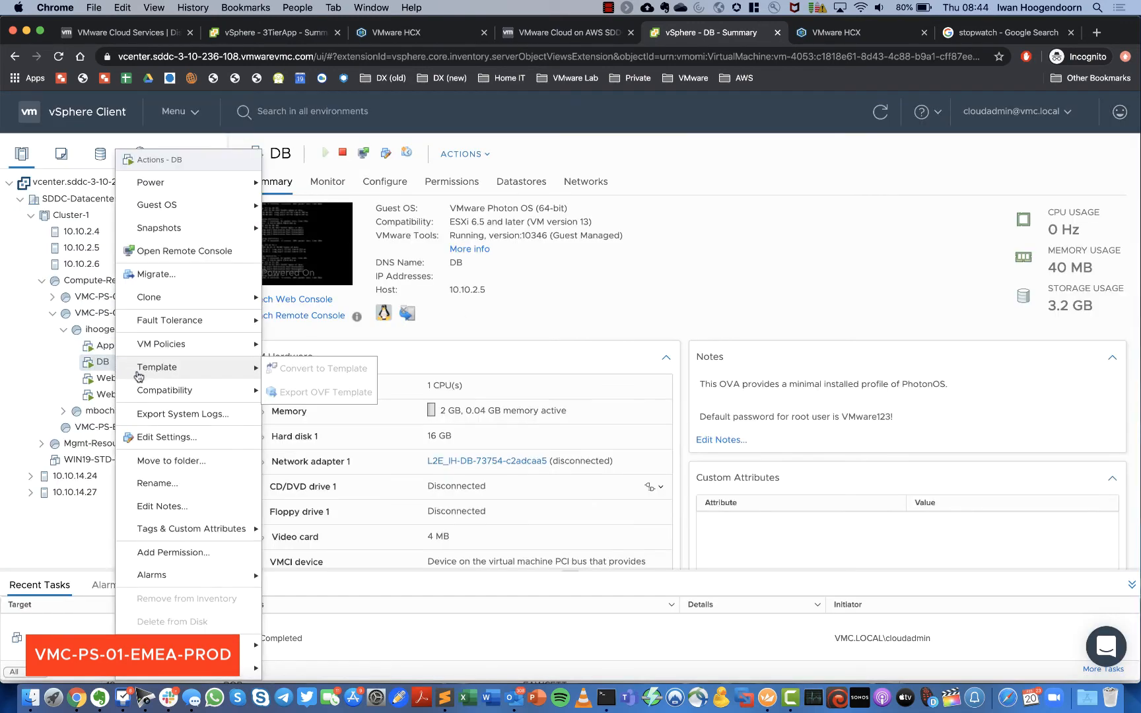
{"action": "left_click", "coordinate": [166, 437]}
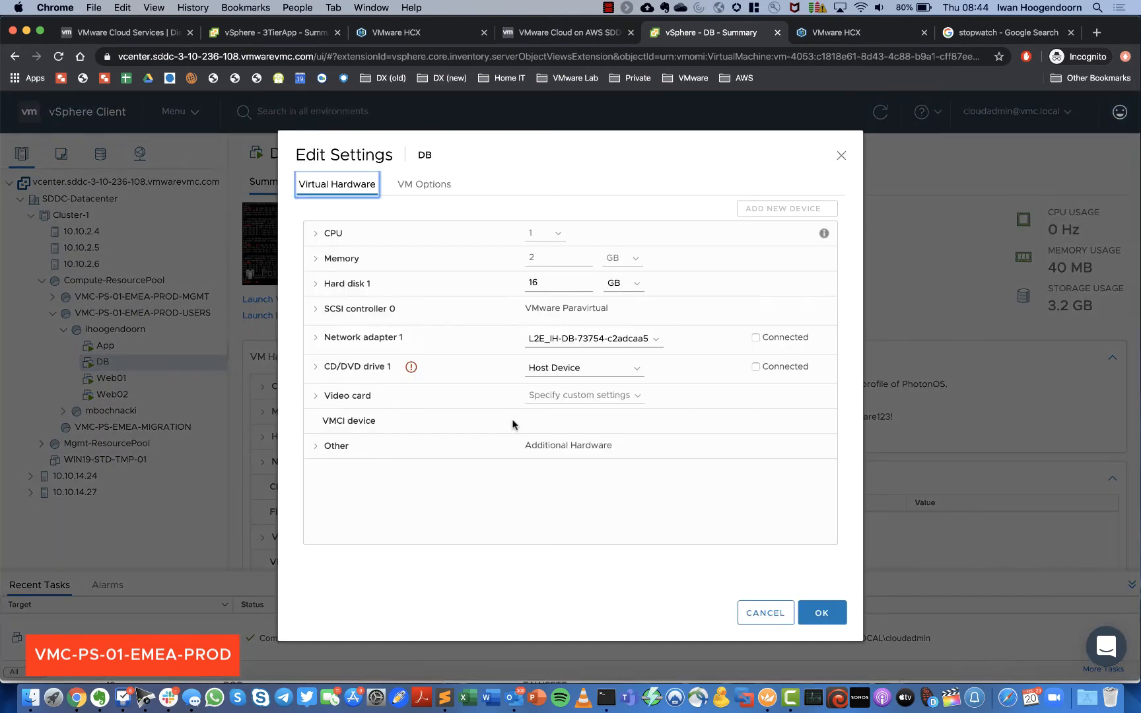
{"action": "left_click", "coordinate": [756, 337]}
{"action": "left_click", "coordinate": [651, 338]}
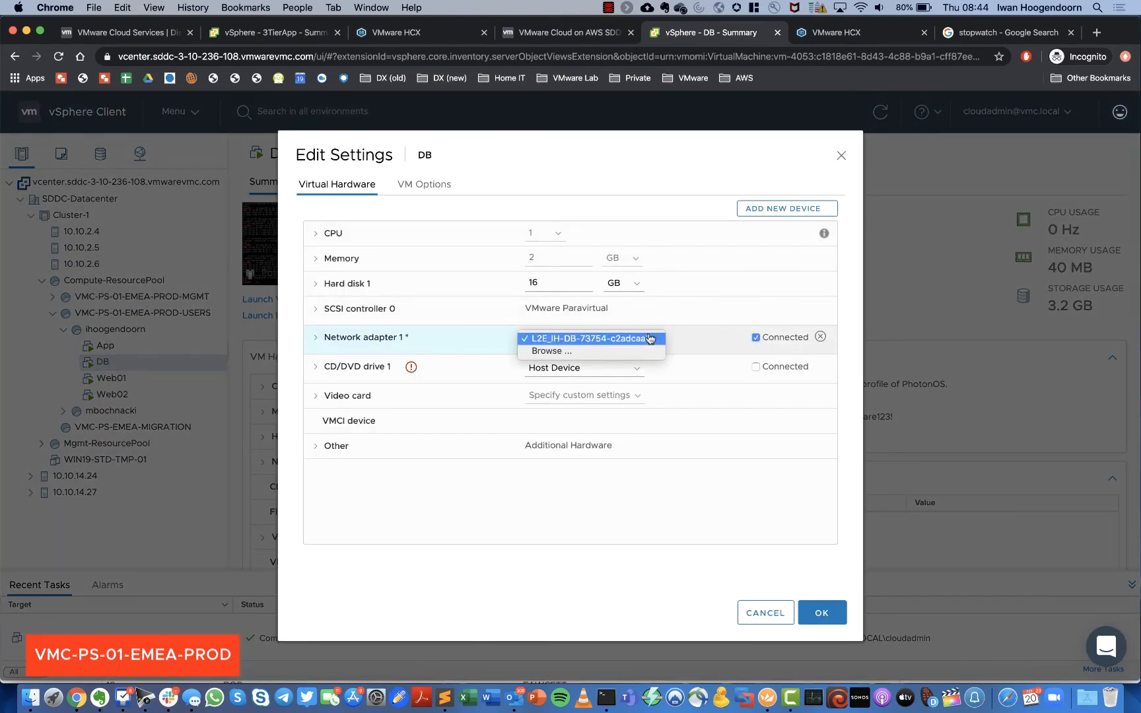
{"action": "left_click", "coordinate": [612, 351]}
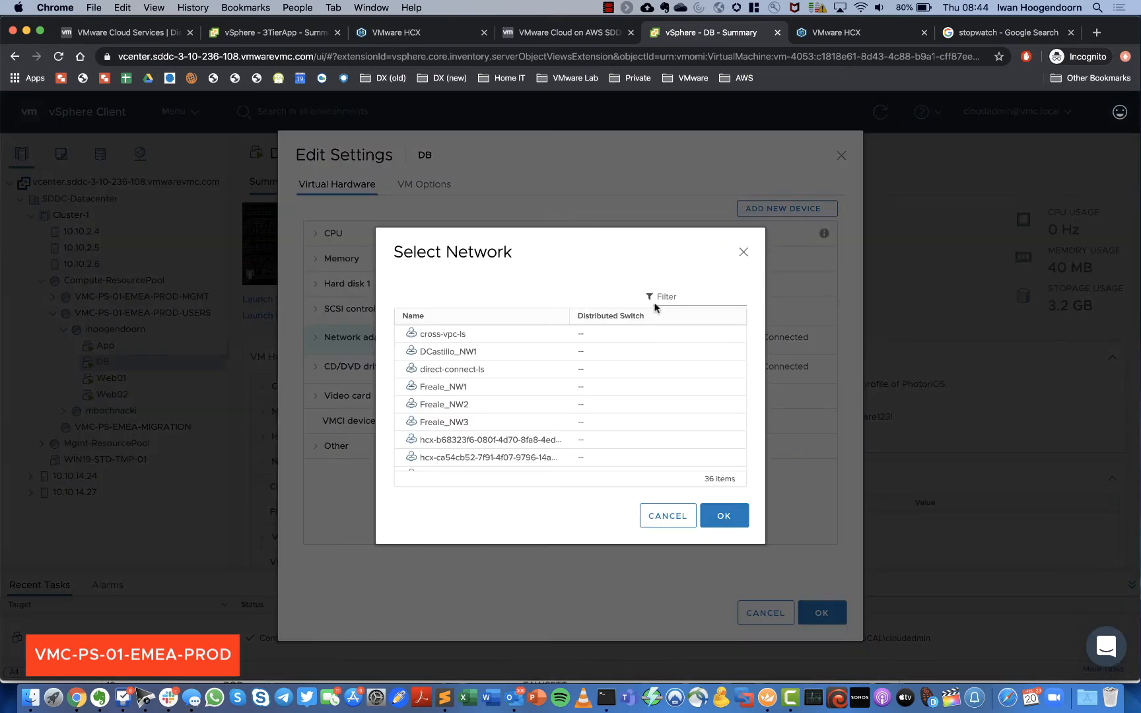
{"action": "left_click", "coordinate": [706, 295]}
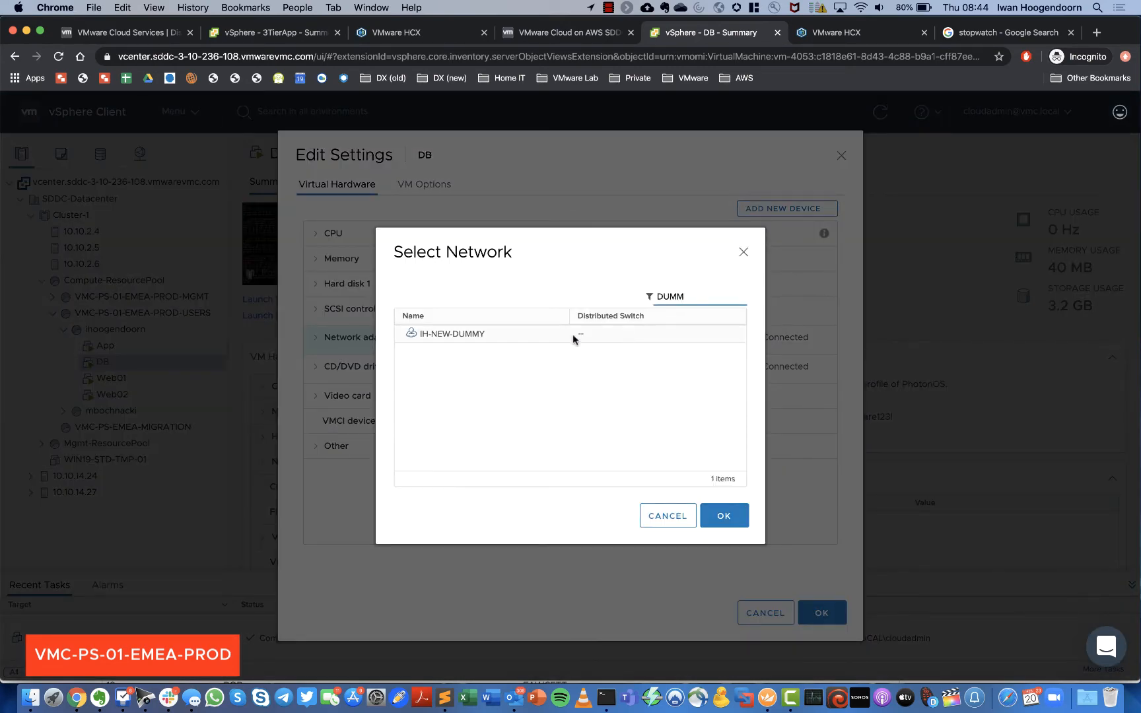
{"action": "left_click", "coordinate": [531, 335]}
{"action": "left_click", "coordinate": [731, 519]}
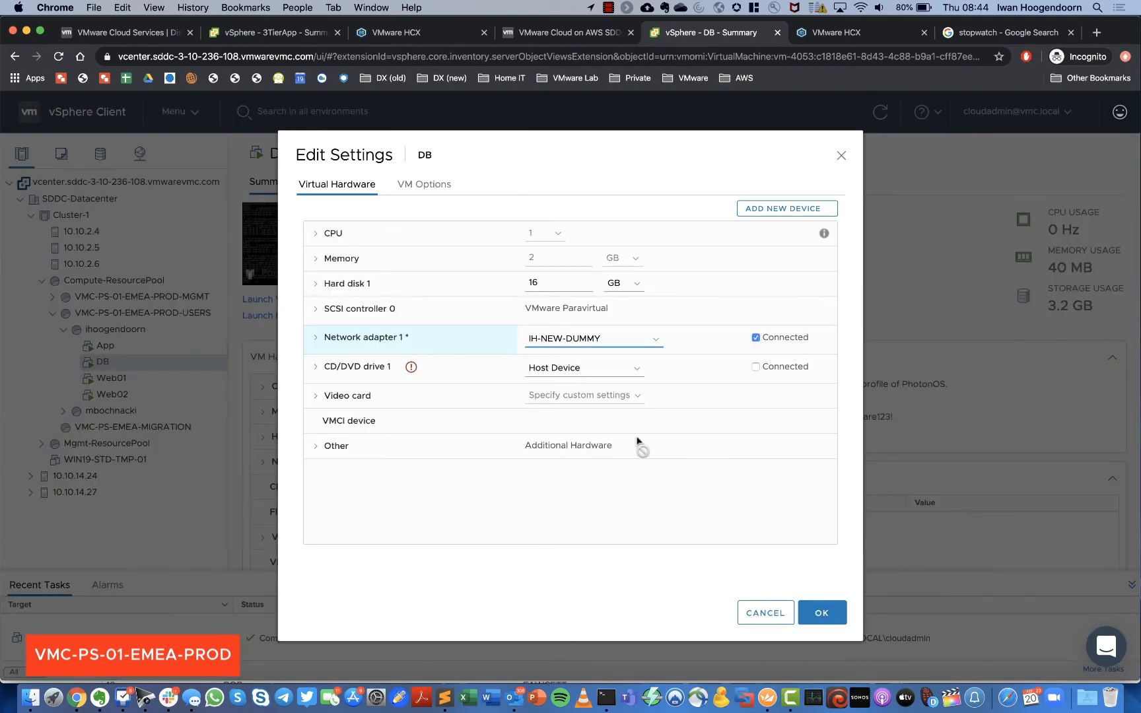
{"action": "left_click", "coordinate": [820, 612]}
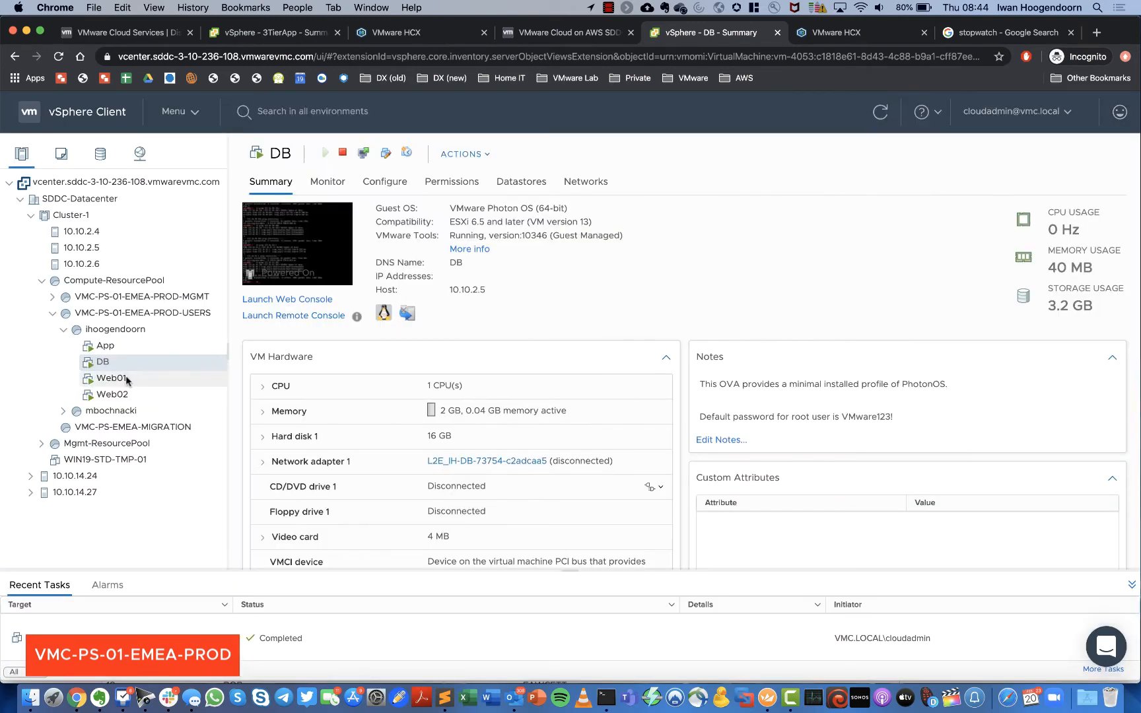
Reconnect the Web01 virtual machine's network adapter 1 and assign it to the IH-NEW-DUMMY network
{"action": "left_click", "coordinate": [128, 377]}
{"action": "right_click", "coordinate": [130, 379]}
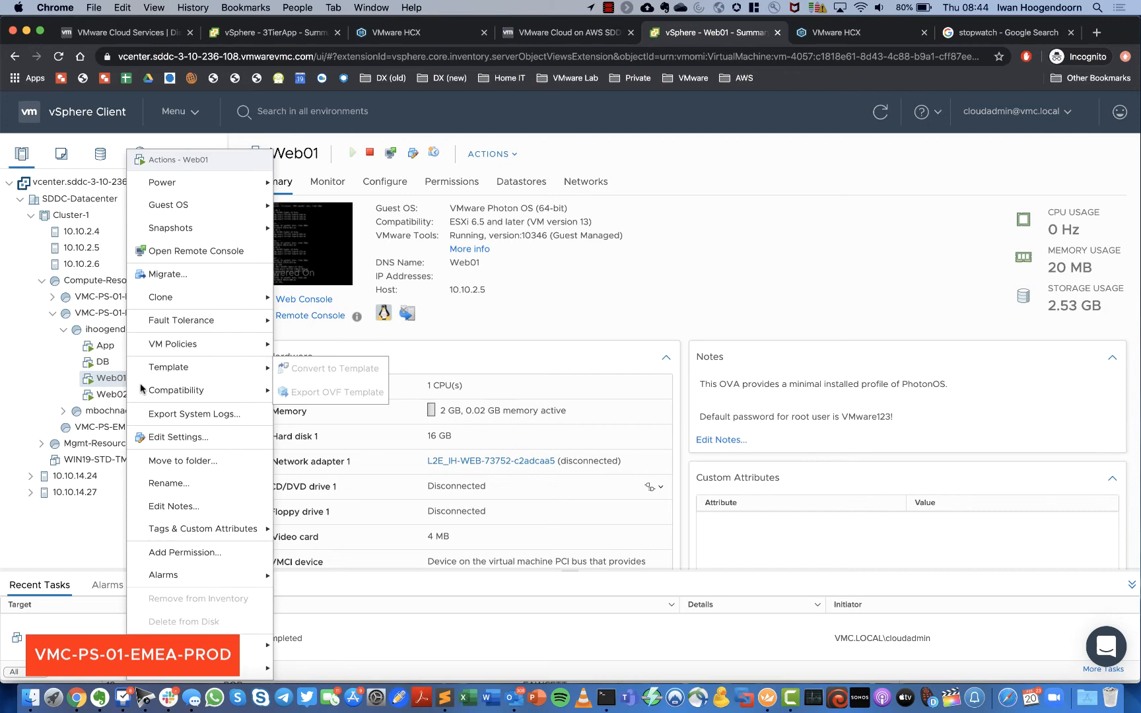
{"action": "left_click", "coordinate": [170, 439]}
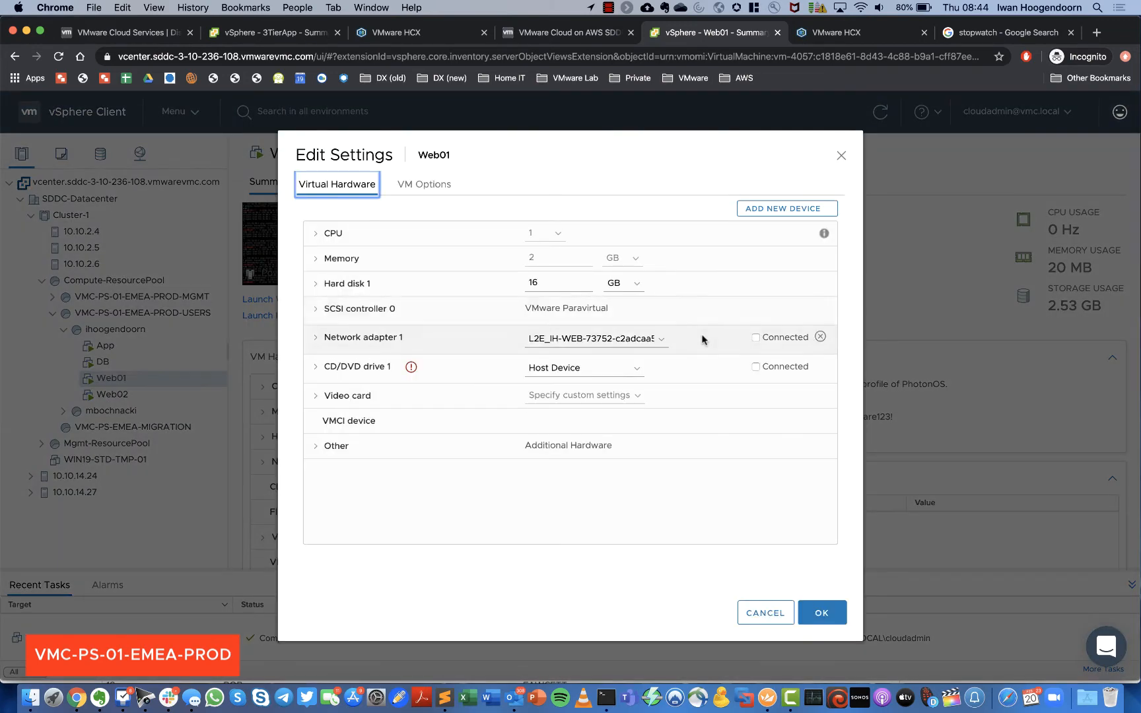
{"action": "left_click", "coordinate": [755, 338]}
{"action": "left_click", "coordinate": [650, 340]}
{"action": "left_click", "coordinate": [636, 352]}
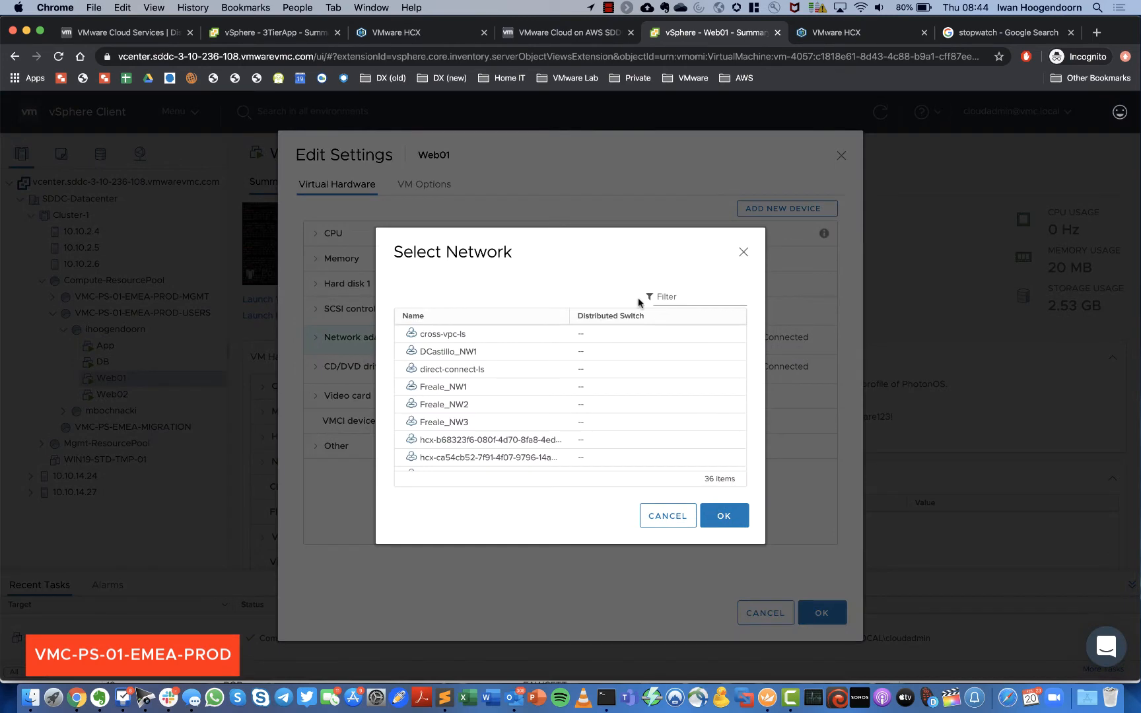
{"action": "left_click", "coordinate": [664, 299]}
{"action": "type", "text": "DUMM"}
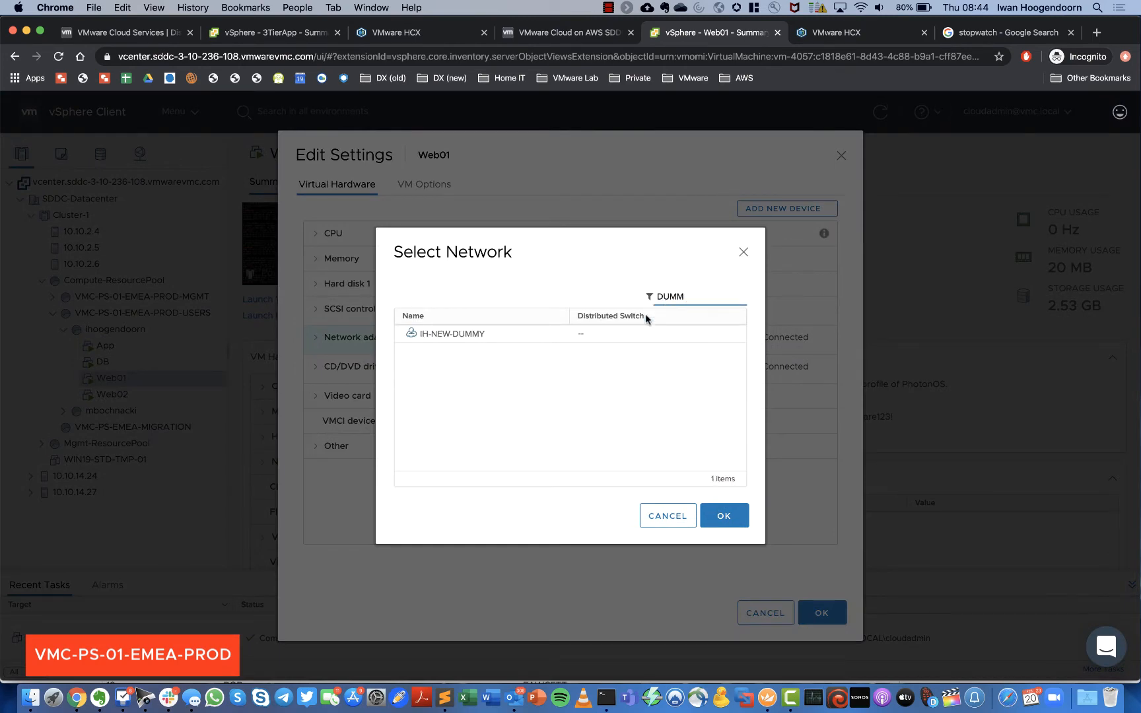
{"action": "left_click", "coordinate": [494, 335]}
{"action": "left_click", "coordinate": [725, 516]}
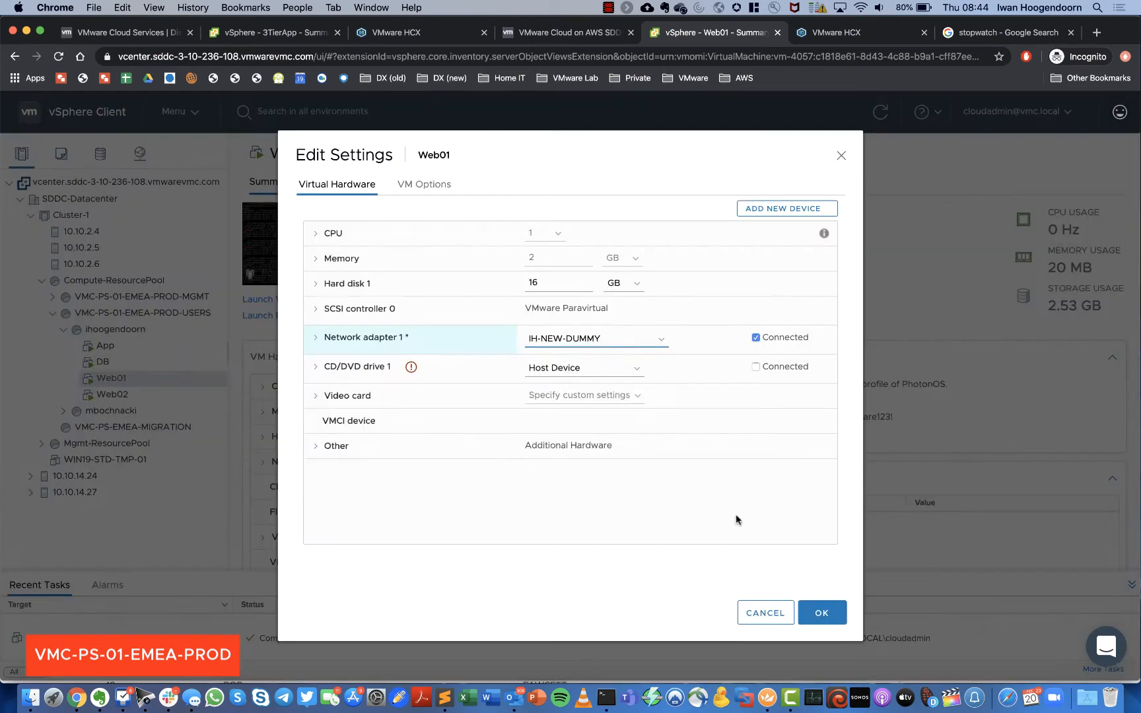
{"action": "left_click", "coordinate": [824, 615]}
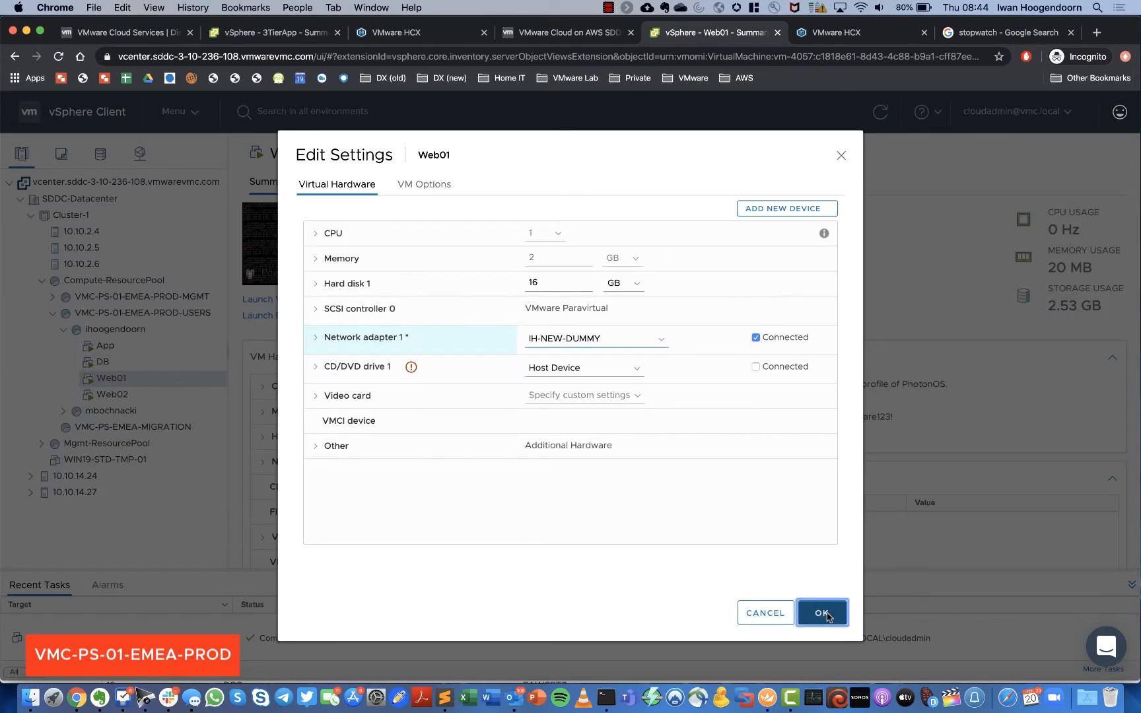
Reconnect the Web02 virtual machine's network adapter 1 and assign it to the IH-NEW-DUMMY network
{"action": "left_click", "coordinate": [109, 395]}
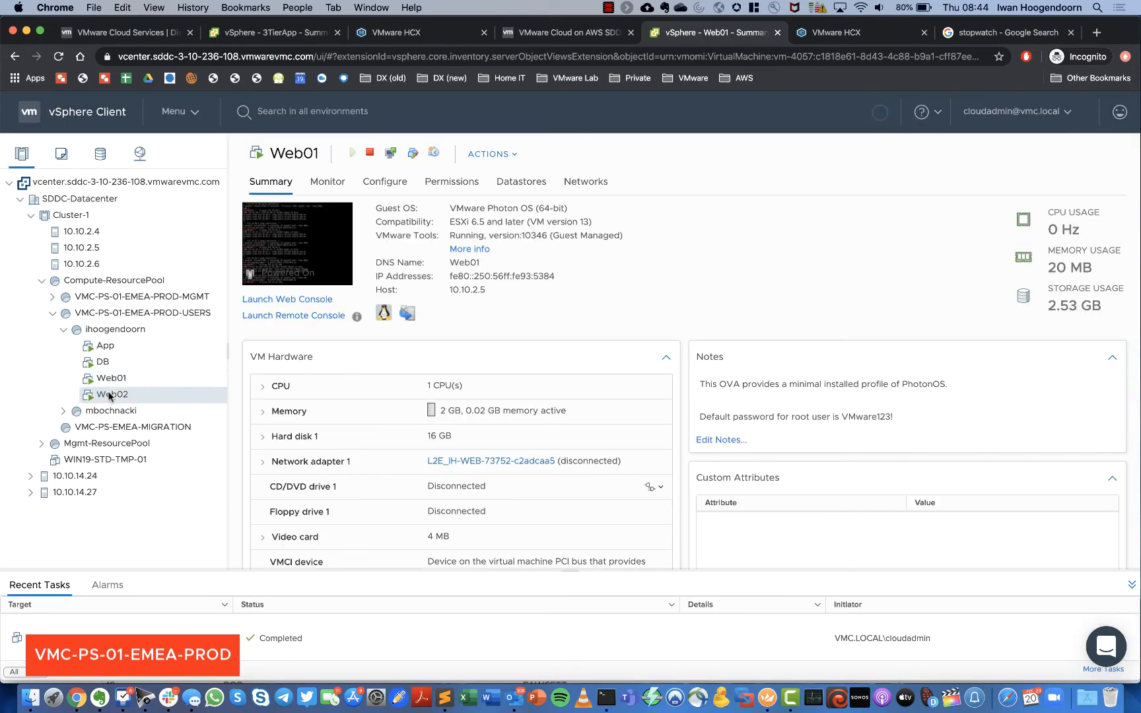
{"action": "right_click", "coordinate": [111, 395]}
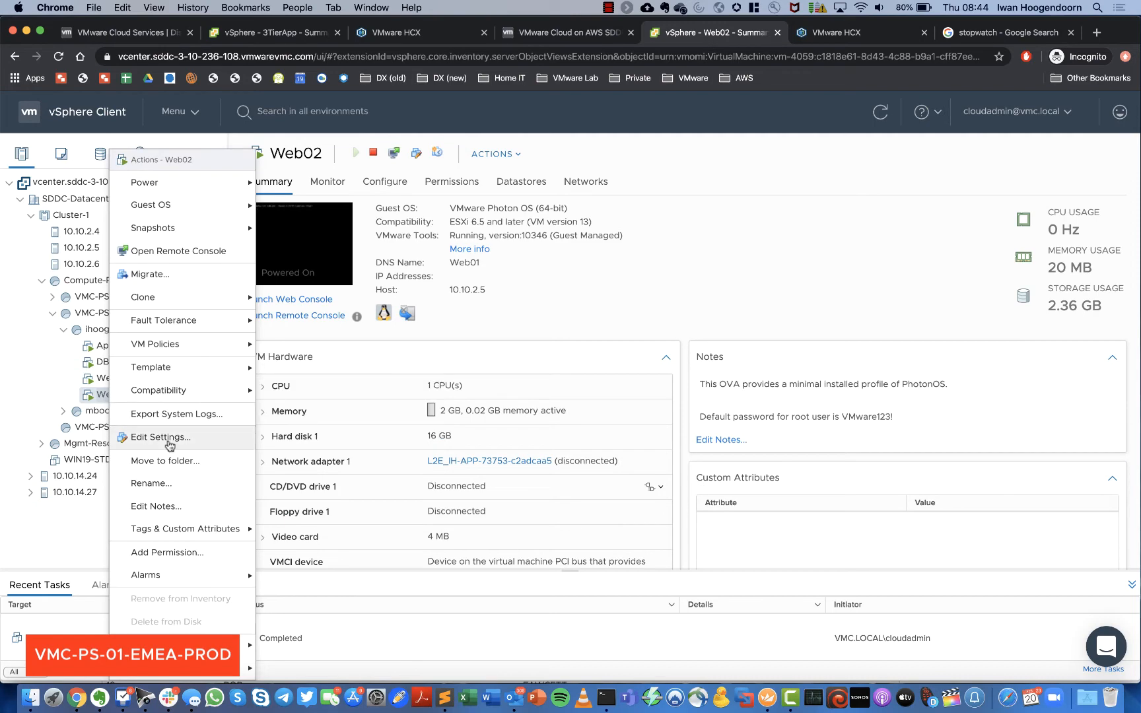
{"action": "left_click", "coordinate": [165, 437]}
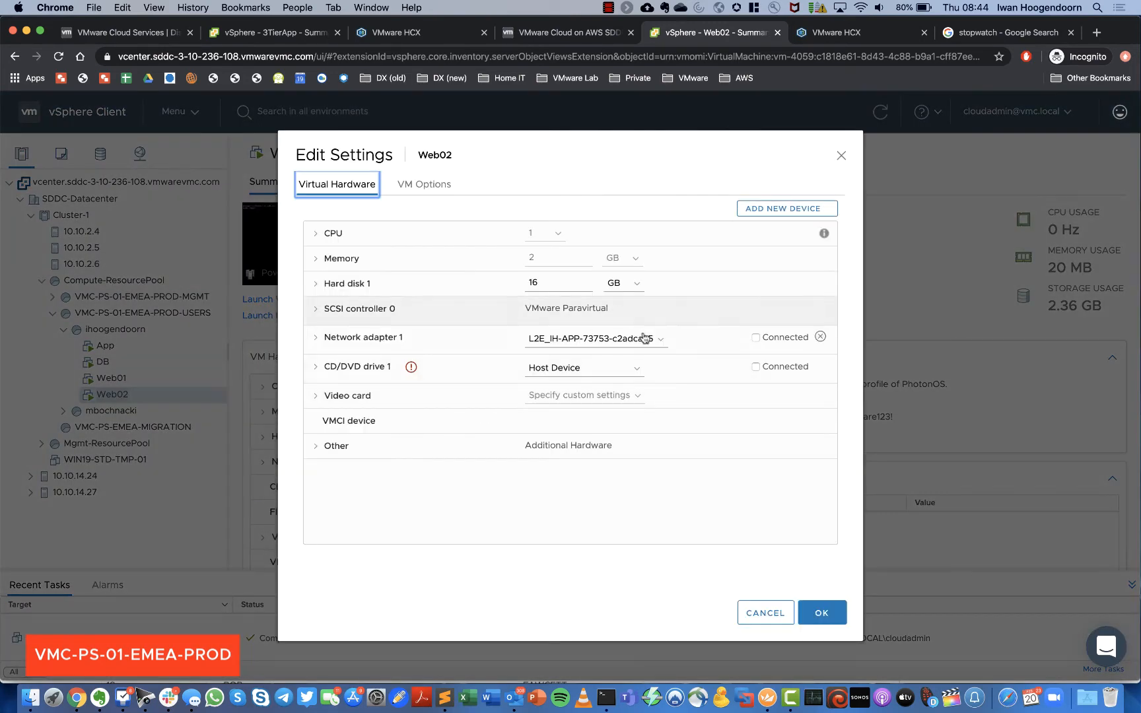
{"action": "left_click", "coordinate": [755, 338]}
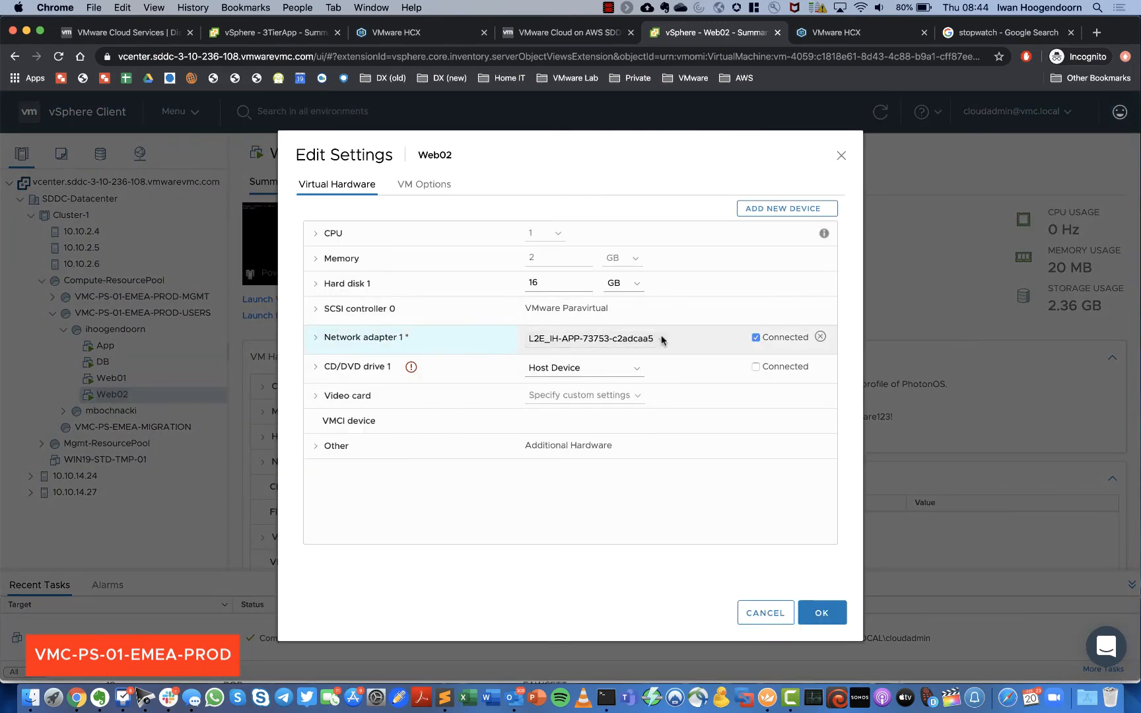
{"action": "left_click", "coordinate": [660, 338]}
{"action": "left_click", "coordinate": [631, 352]}
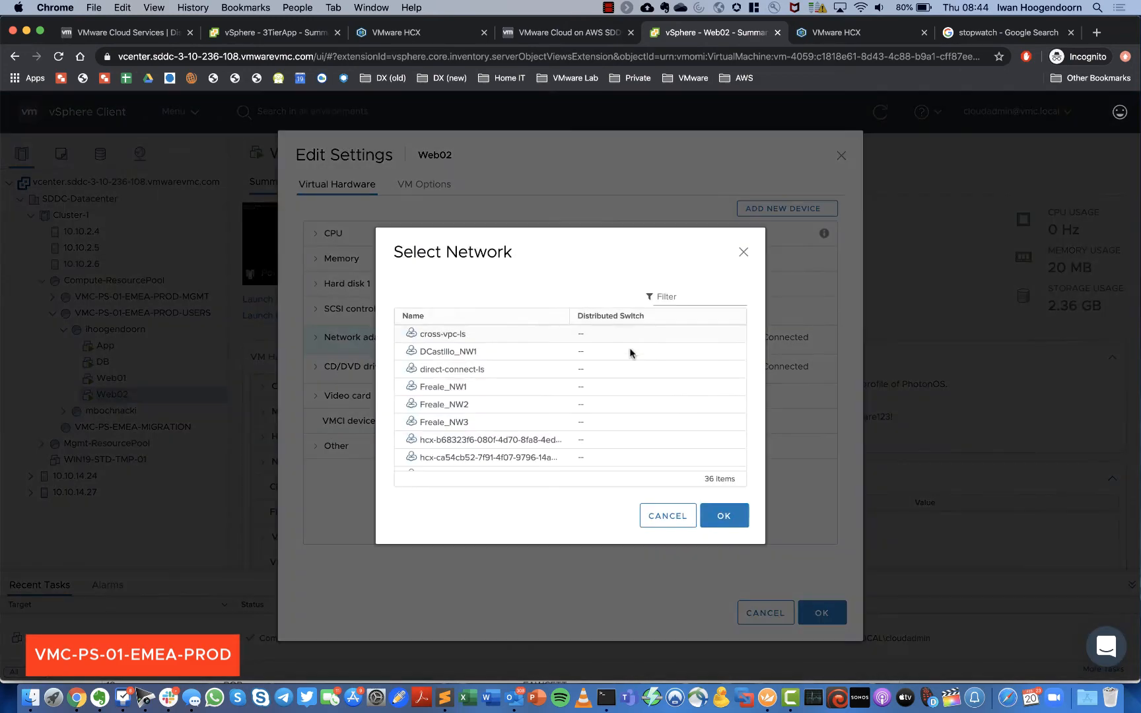
{"action": "left_click", "coordinate": [690, 291]}
{"action": "left_click", "coordinate": [518, 334]}
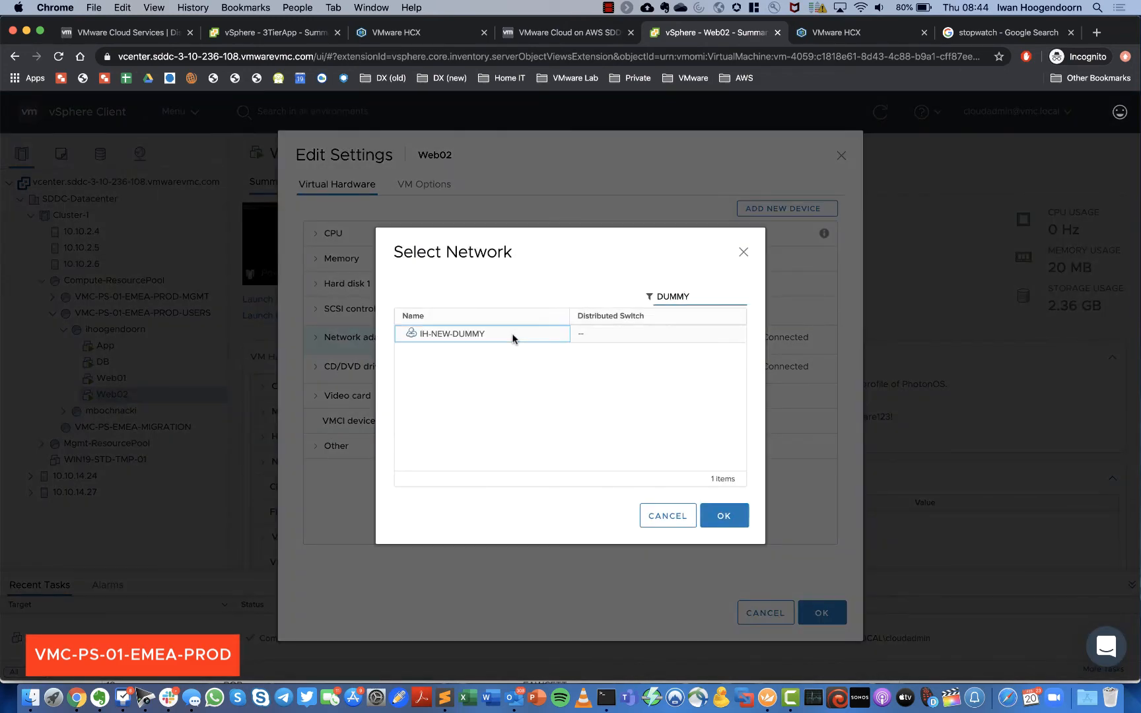
{"action": "left_click", "coordinate": [723, 525]}
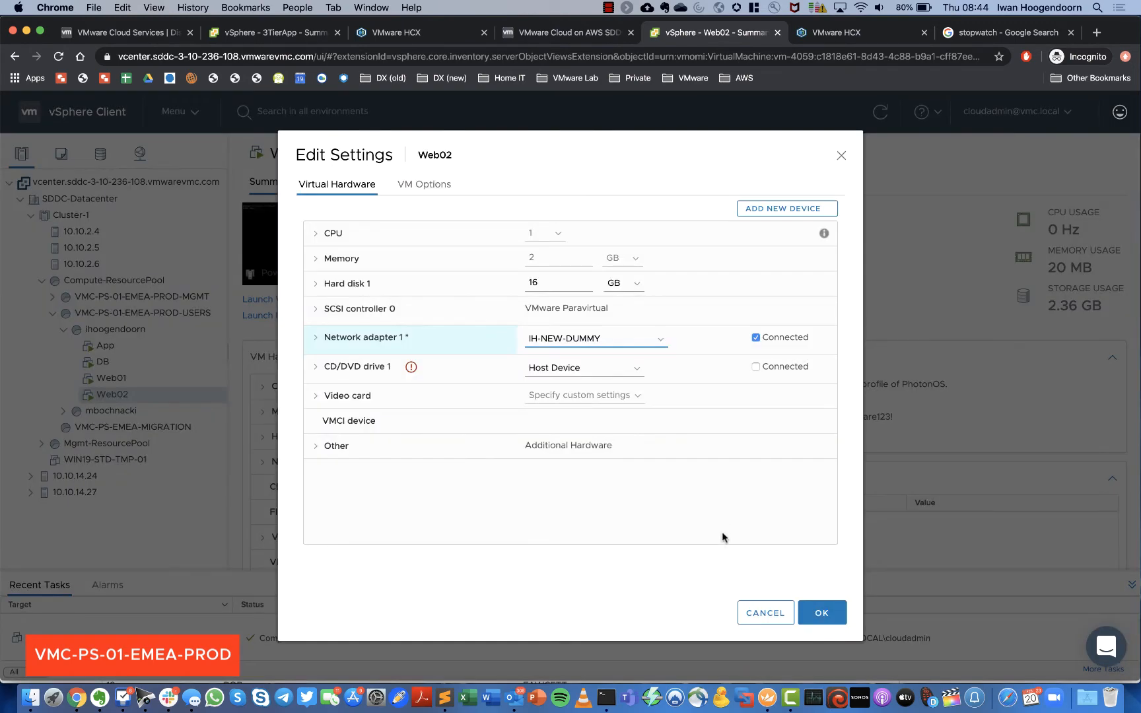
{"action": "left_click", "coordinate": [821, 614]}
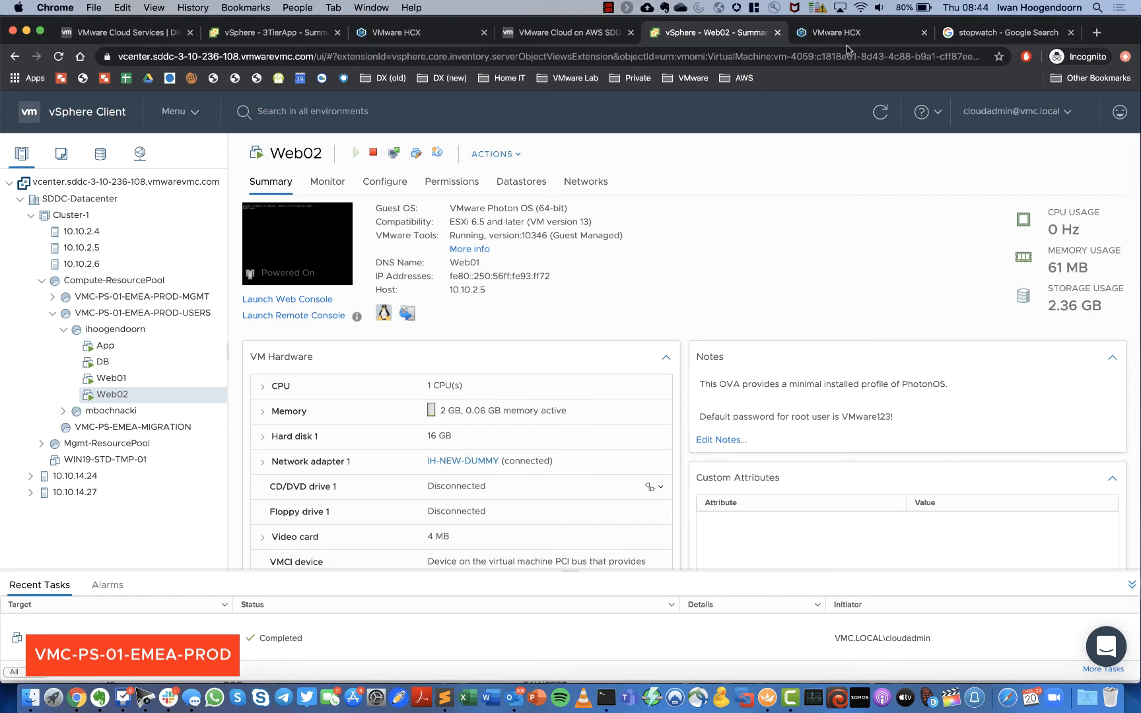
Return to the VMware Cloud on AWS segments and delete the disconnected segment L2E_IH-APP-73753-c2adcaa5
{"action": "left_click", "coordinate": [577, 33]}
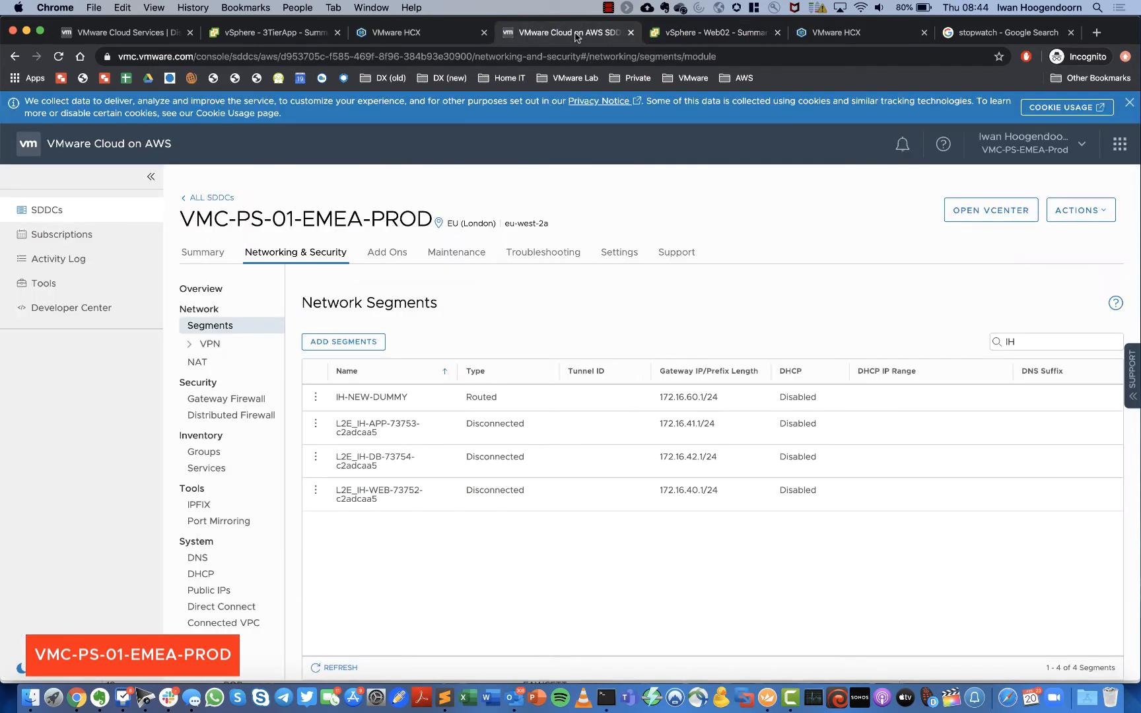
{"action": "left_click", "coordinate": [316, 426]}
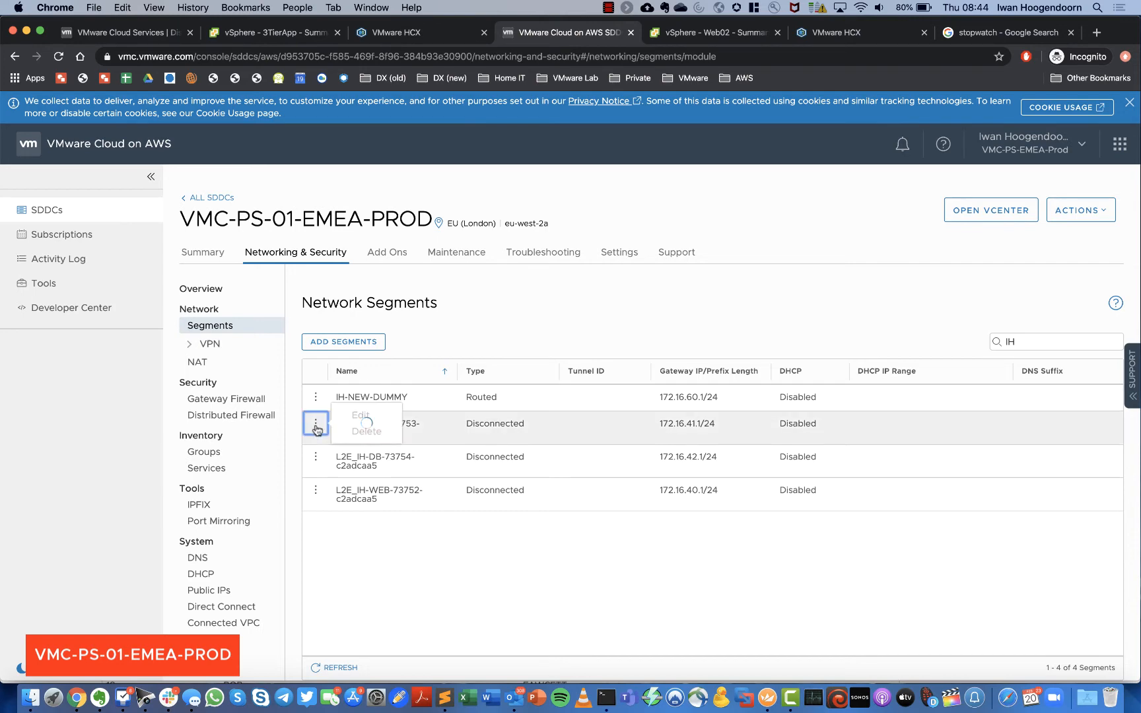
{"action": "left_click", "coordinate": [361, 433]}
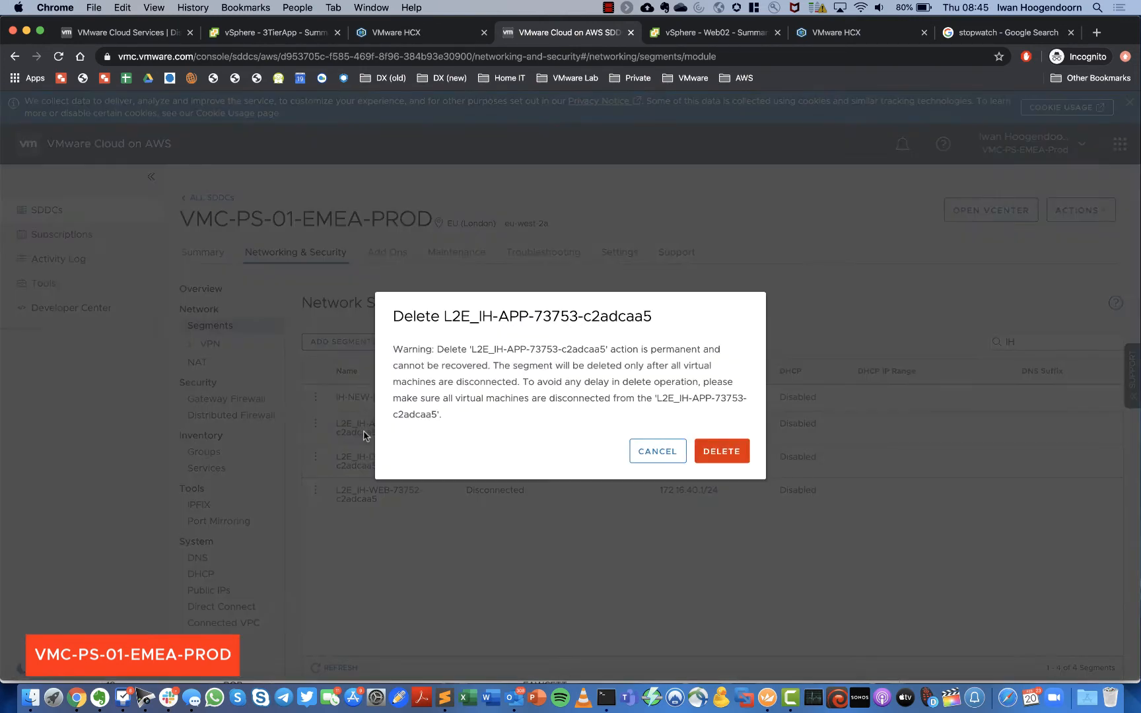
{"action": "left_click", "coordinate": [721, 451]}
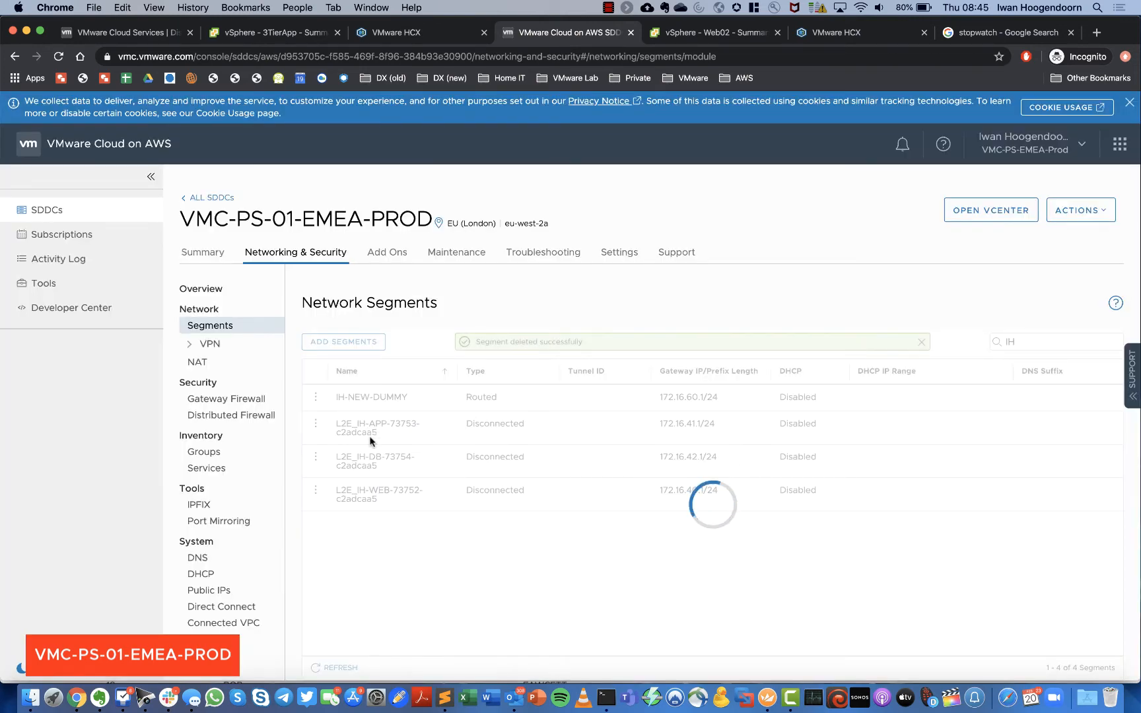
Delete the disconnected segments L2E_IH-DB-73754-c2adcaa5 and L2E_IH-WEB-73752-c2adcaa5
{"action": "left_click", "coordinate": [315, 425]}
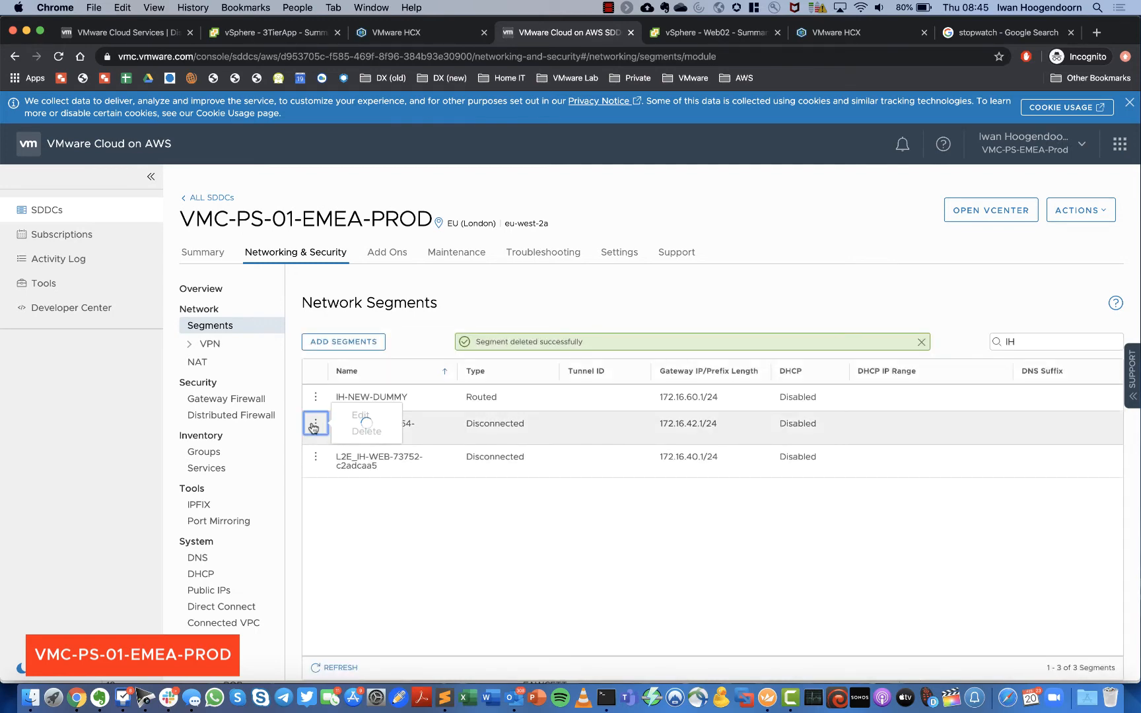
{"action": "left_click", "coordinate": [366, 433]}
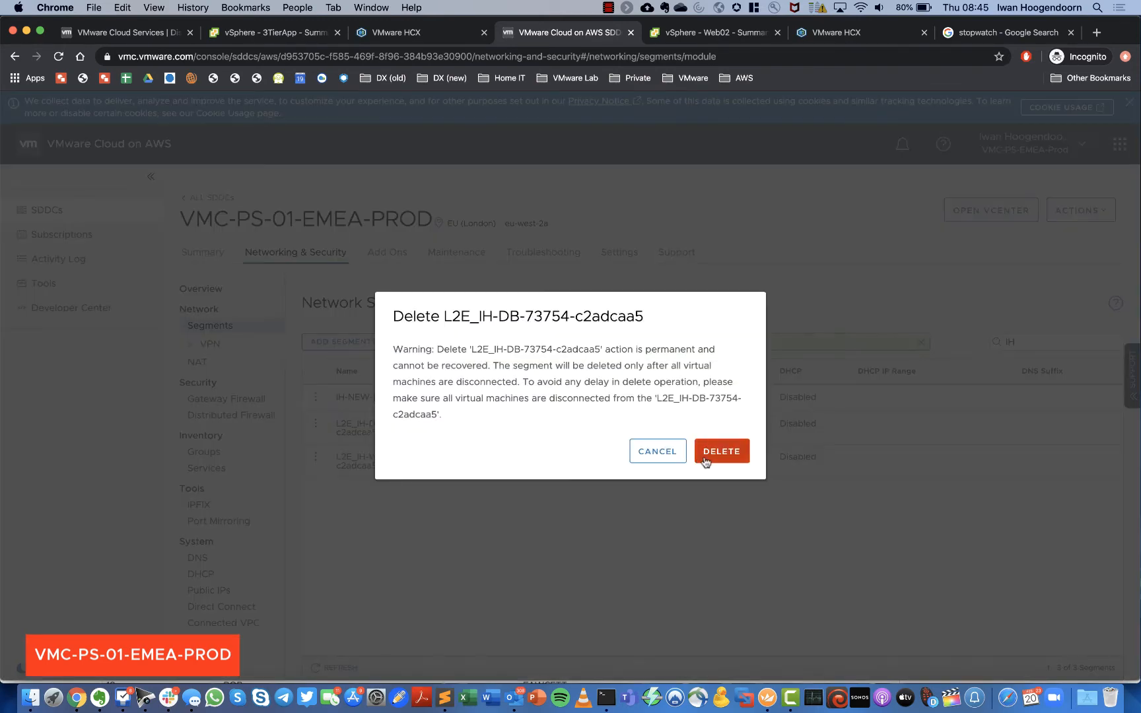
{"action": "left_click", "coordinate": [724, 453]}
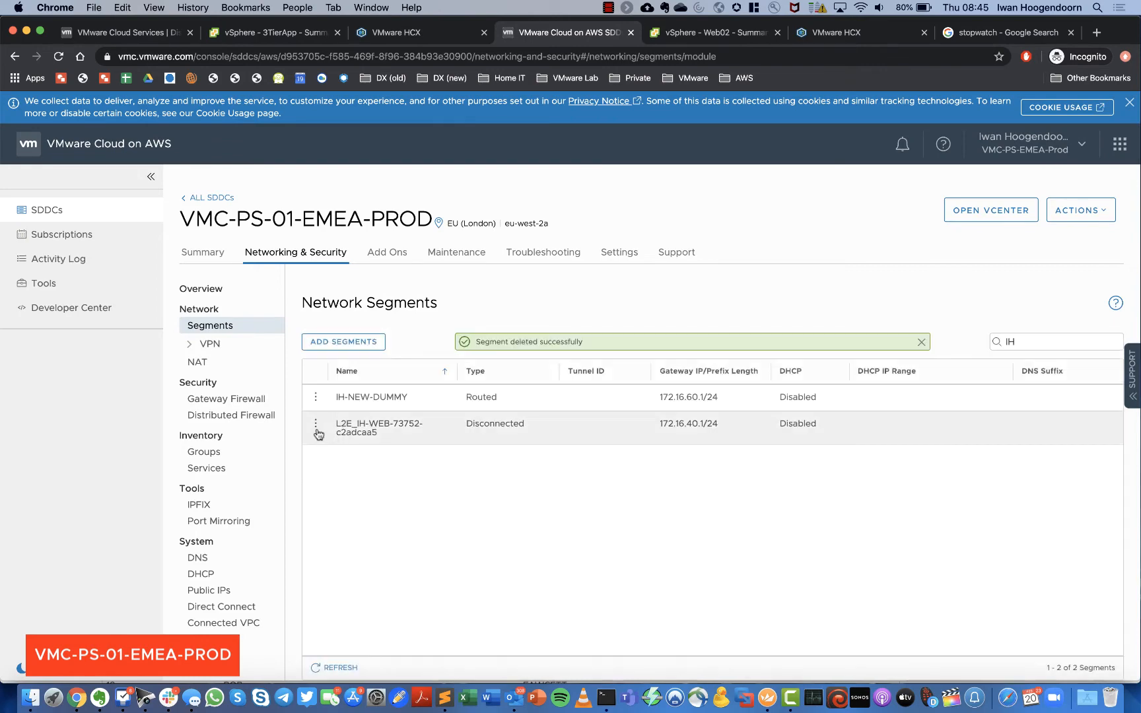
{"action": "left_click", "coordinate": [315, 425]}
{"action": "left_click", "coordinate": [351, 432]}
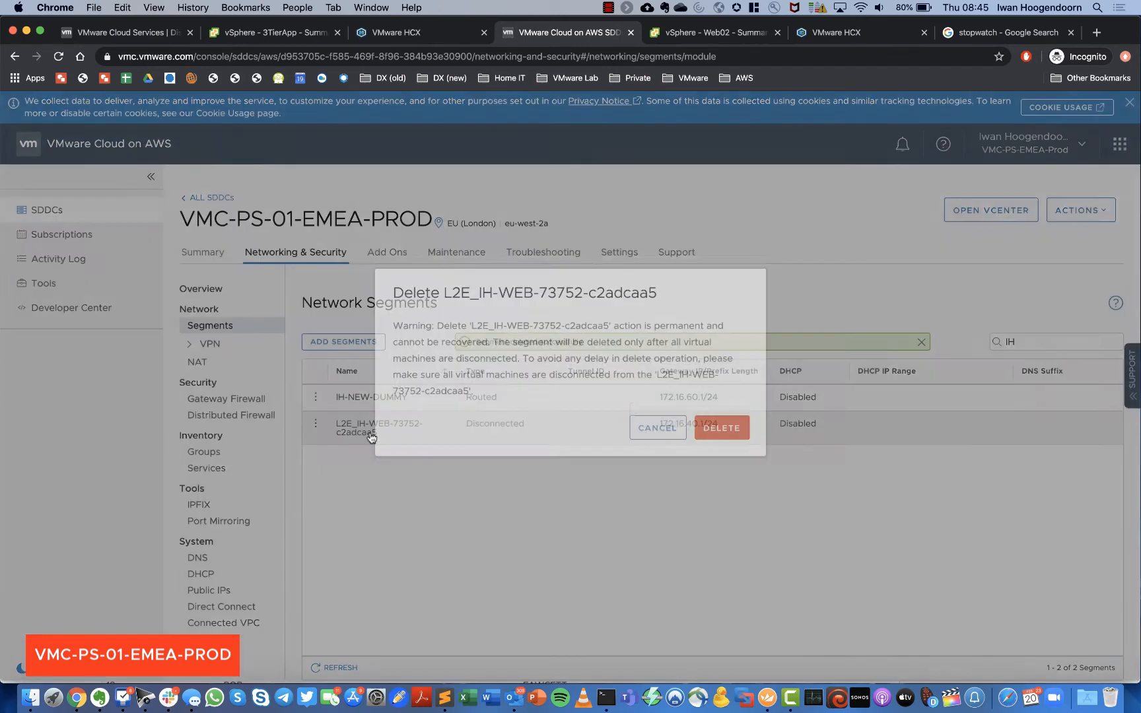
{"action": "left_click", "coordinate": [727, 453]}
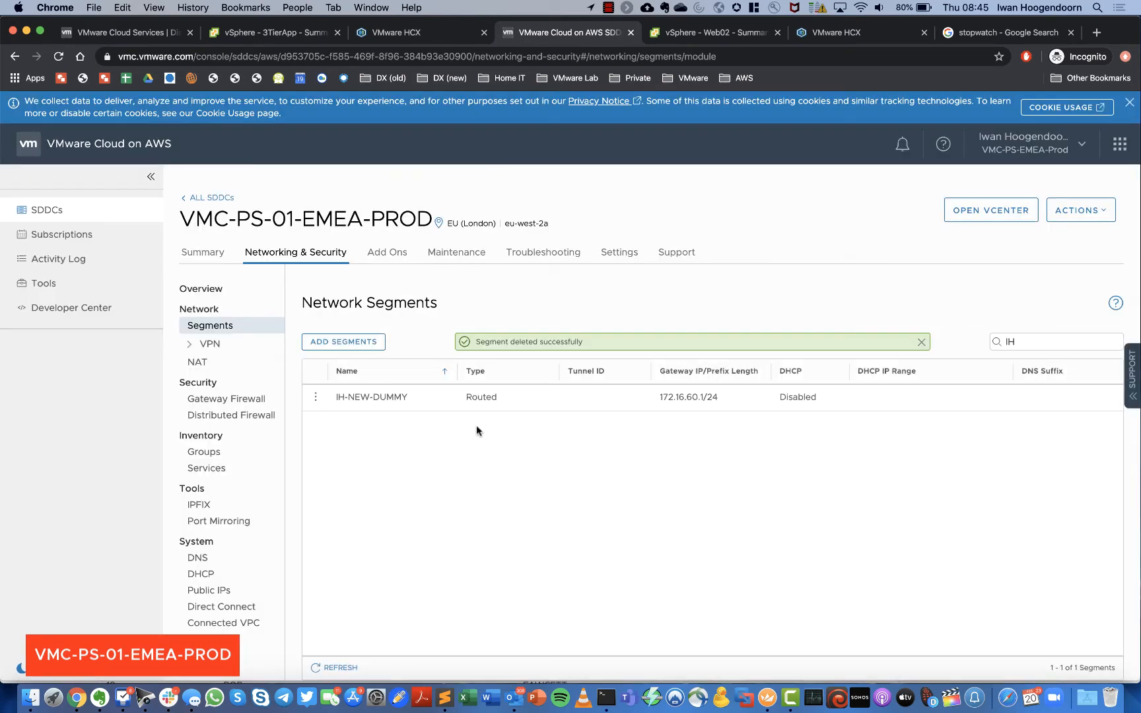
Add a routed network segment IH-NEW-WEB with gateway 172.16.40.1/24 and save it
{"action": "left_click", "coordinate": [358, 343]}
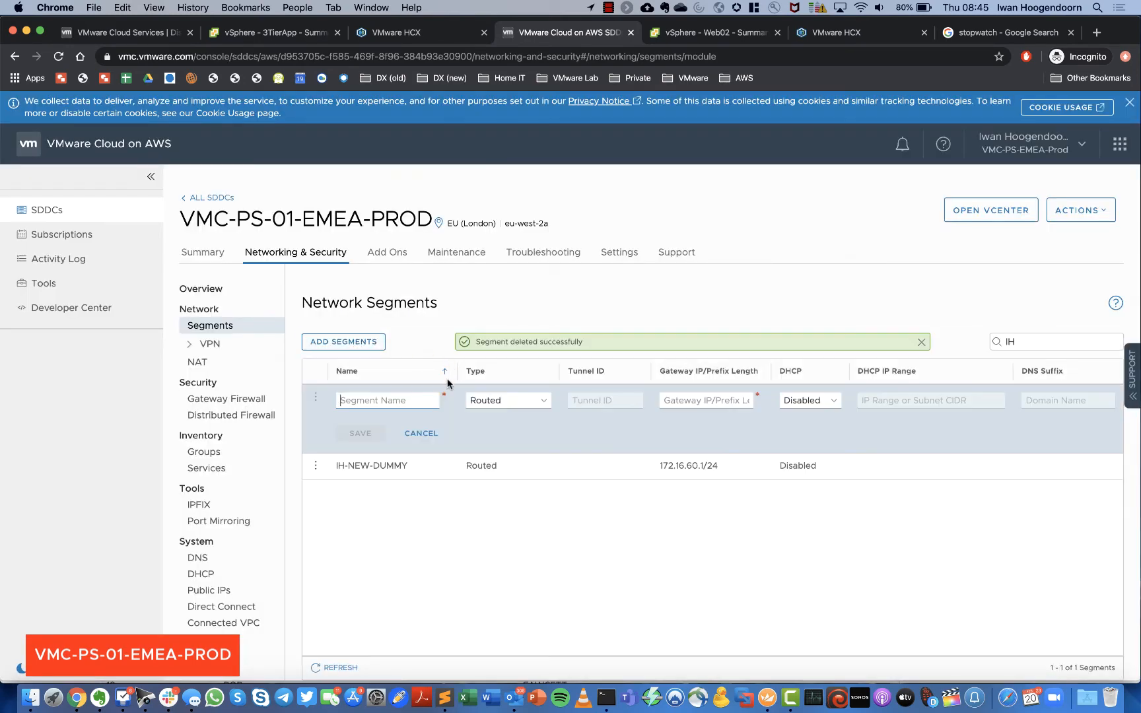
{"action": "type", "text": "IH-NEW-WEB"}
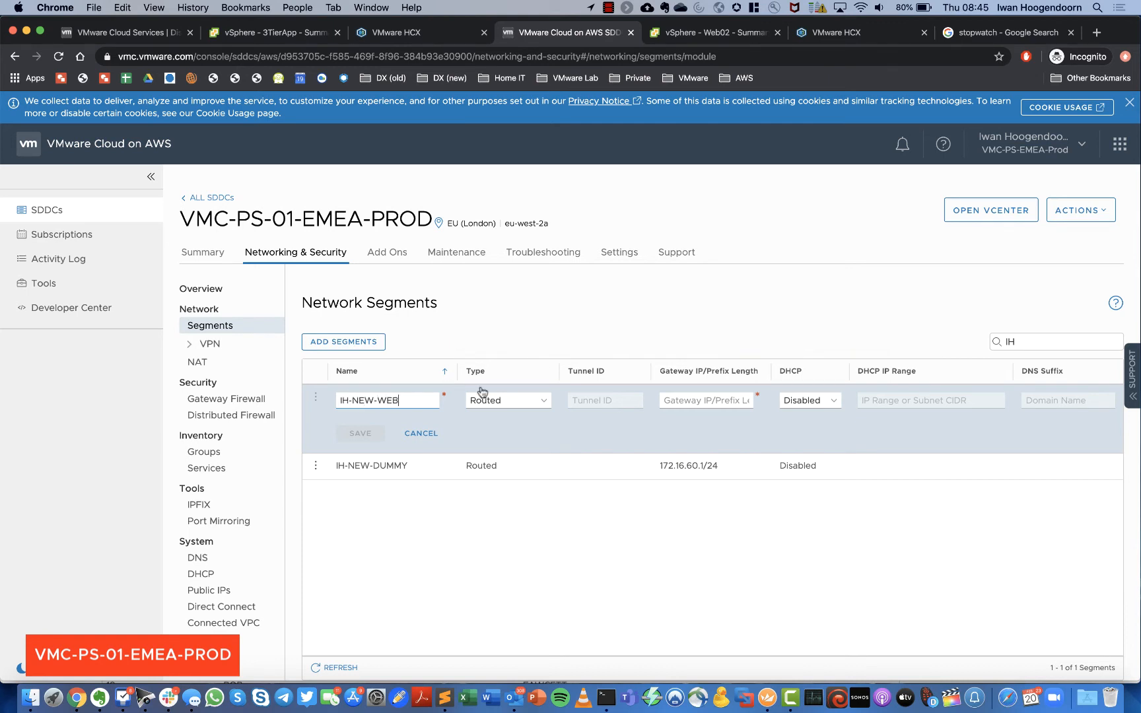
{"action": "left_click", "coordinate": [680, 401]}
{"action": "type", "text": "172.16.4"}
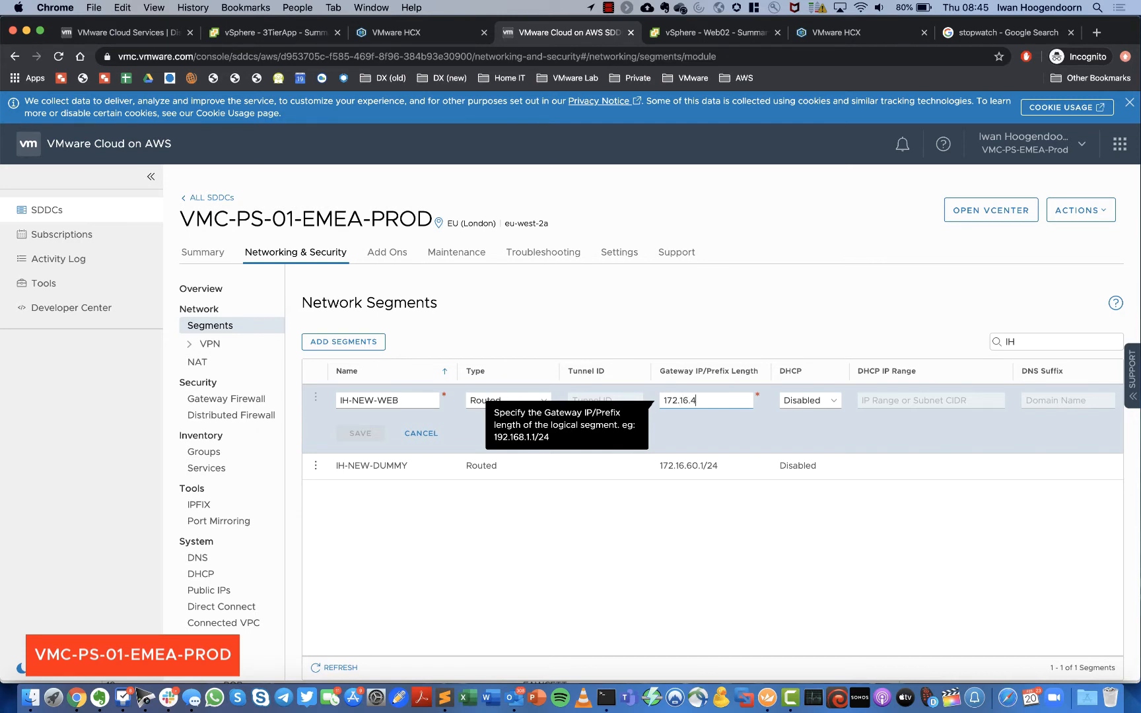
{"action": "type", "text": "0.1/24"}
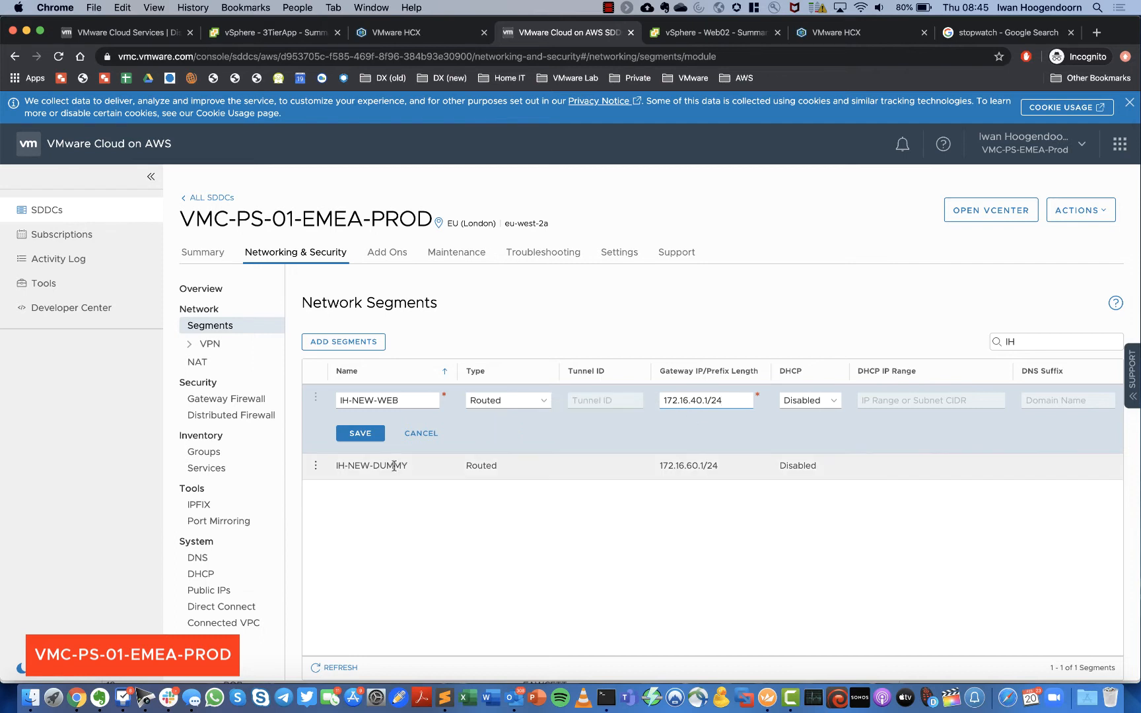
{"action": "left_click", "coordinate": [367, 434]}
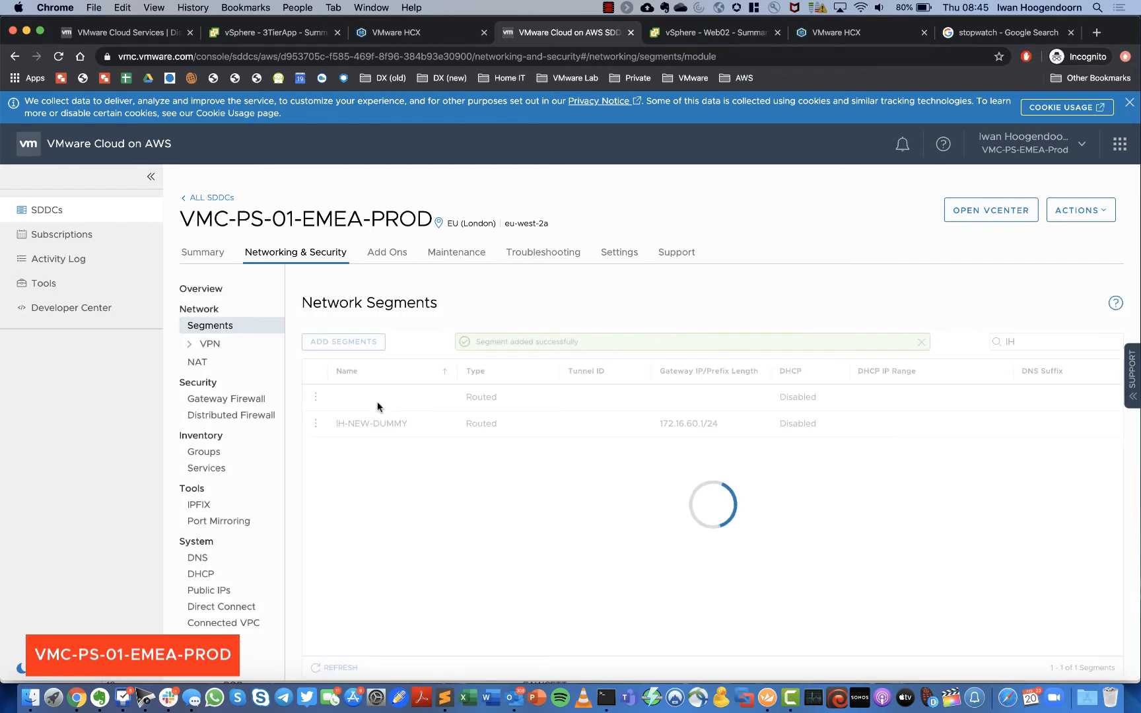
Add a routed network segment IH-NEW-APP with gateway 172.16.41.1/24 and save it
{"action": "left_click", "coordinate": [356, 346]}
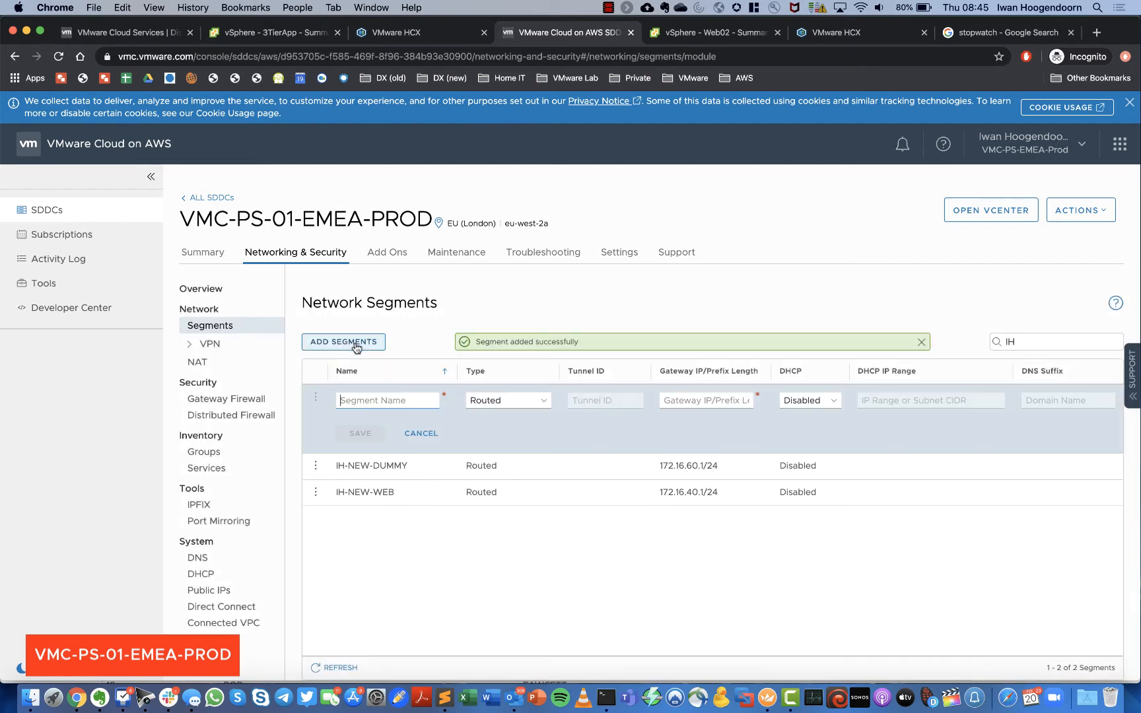
{"action": "type", "text": "IH-NEW-A"}
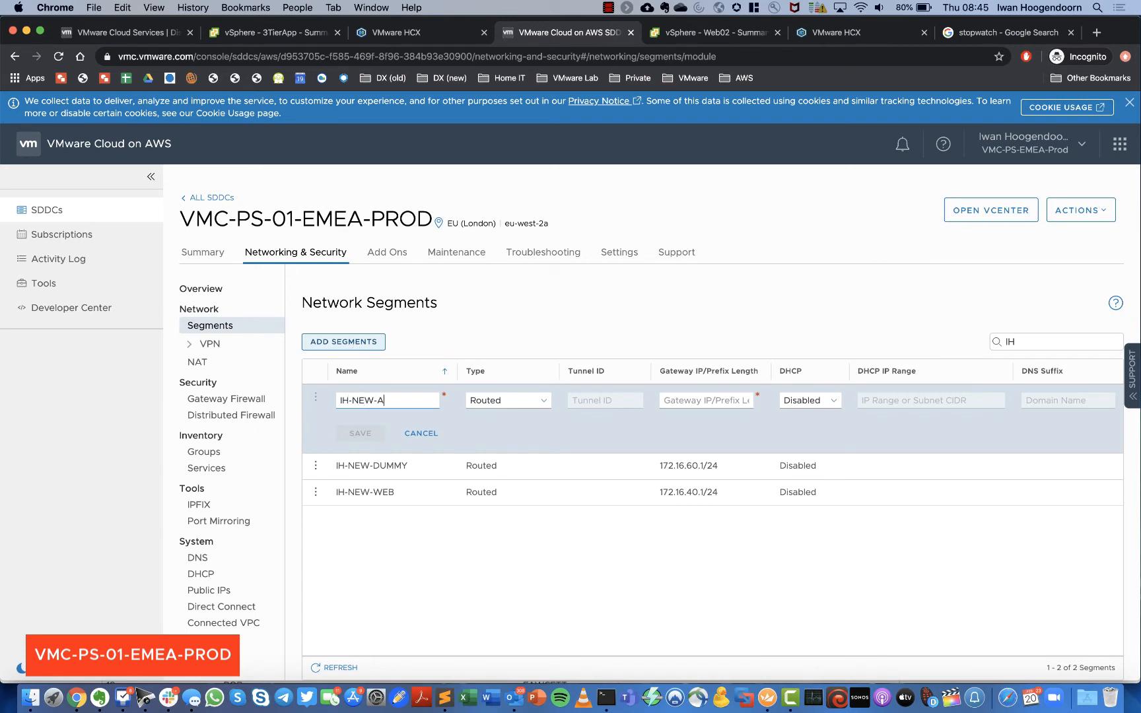
{"action": "type", "text": "PP"}
{"action": "key", "text": "Tab"}
{"action": "key", "text": "Tab"}
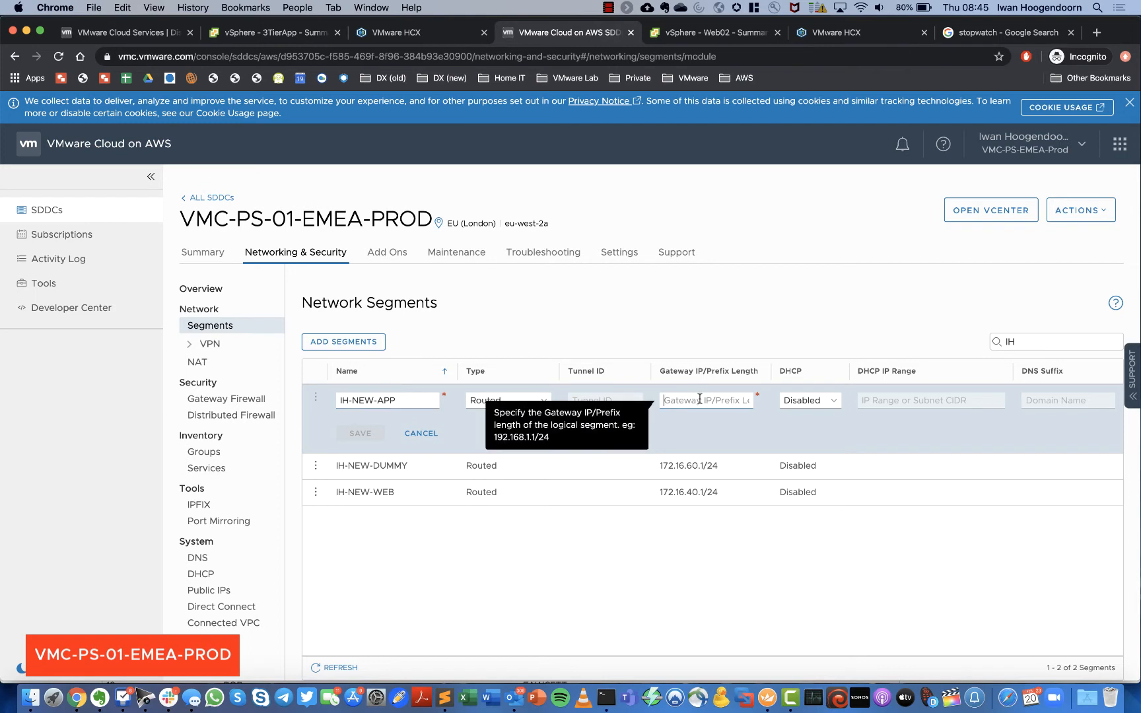
{"action": "type", "text": "1"}
{"action": "type", "text": "72.16.41.1/24"}
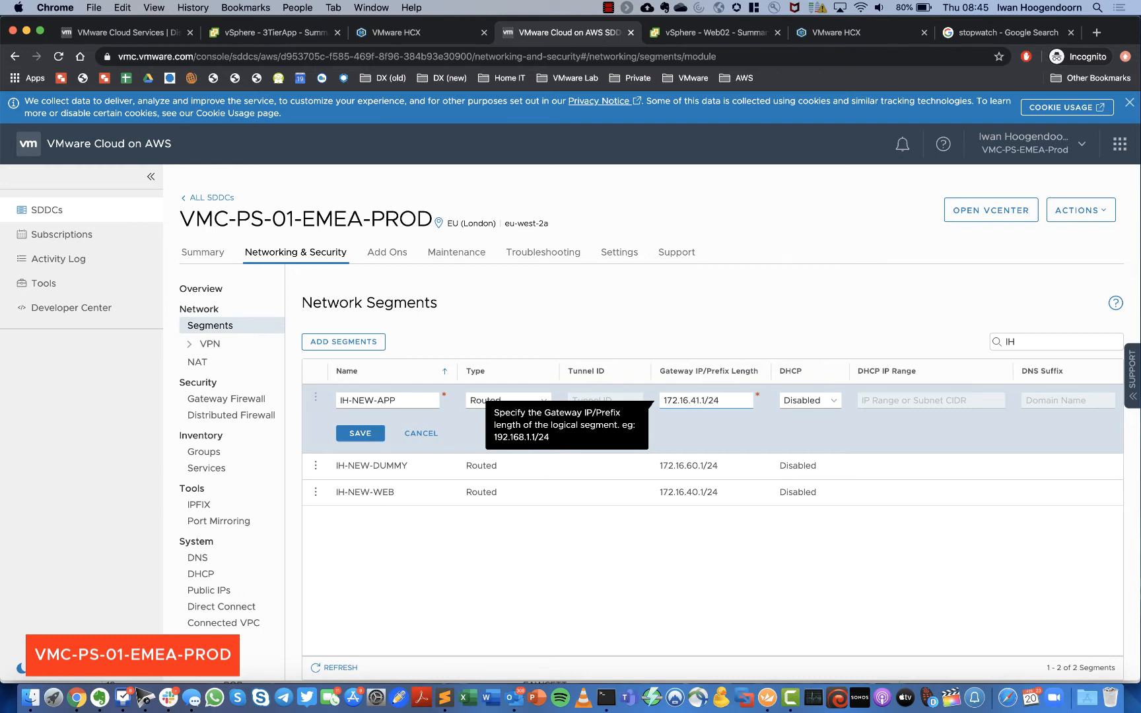
{"action": "left_click", "coordinate": [368, 435]}
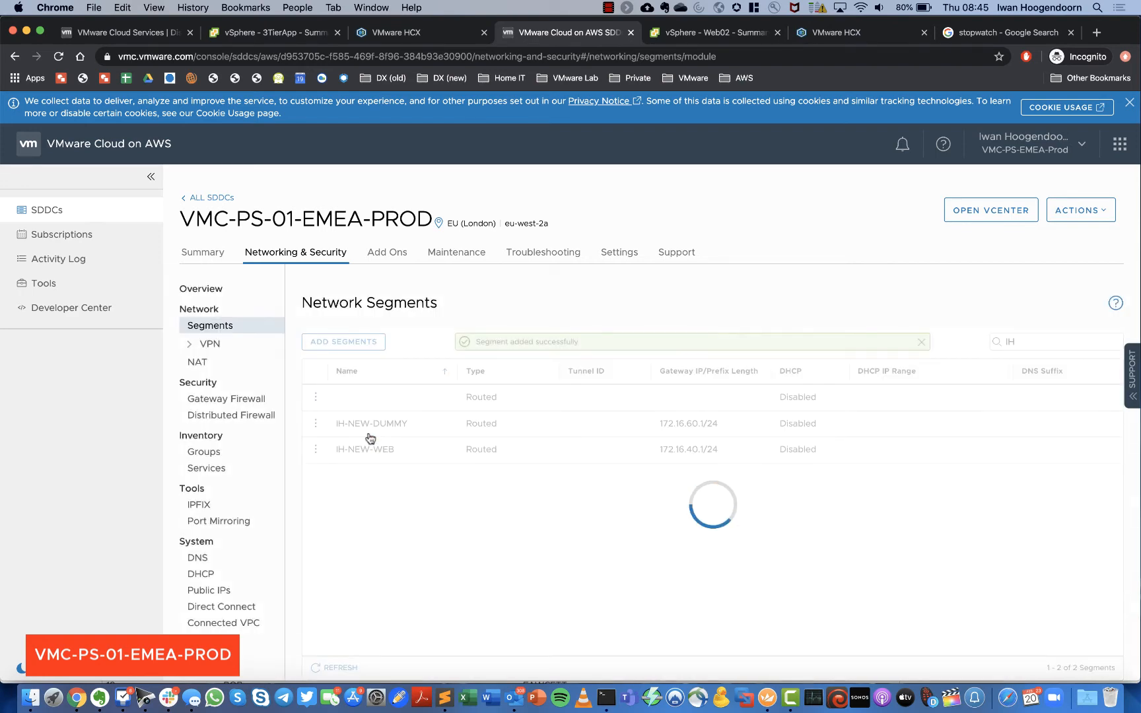
Add a routed network segment IH-NEW-DB with gateway 172.16.42.1/24 and save it
{"action": "left_click", "coordinate": [348, 342]}
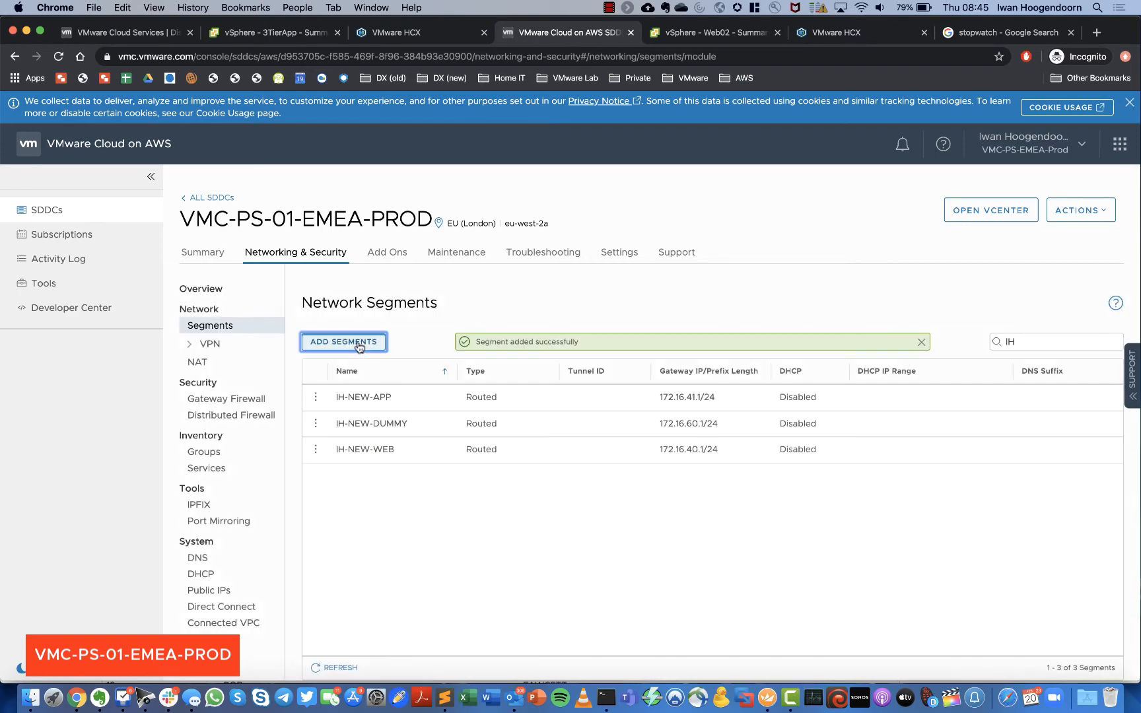
{"action": "type", "text": "IH-NEW"}
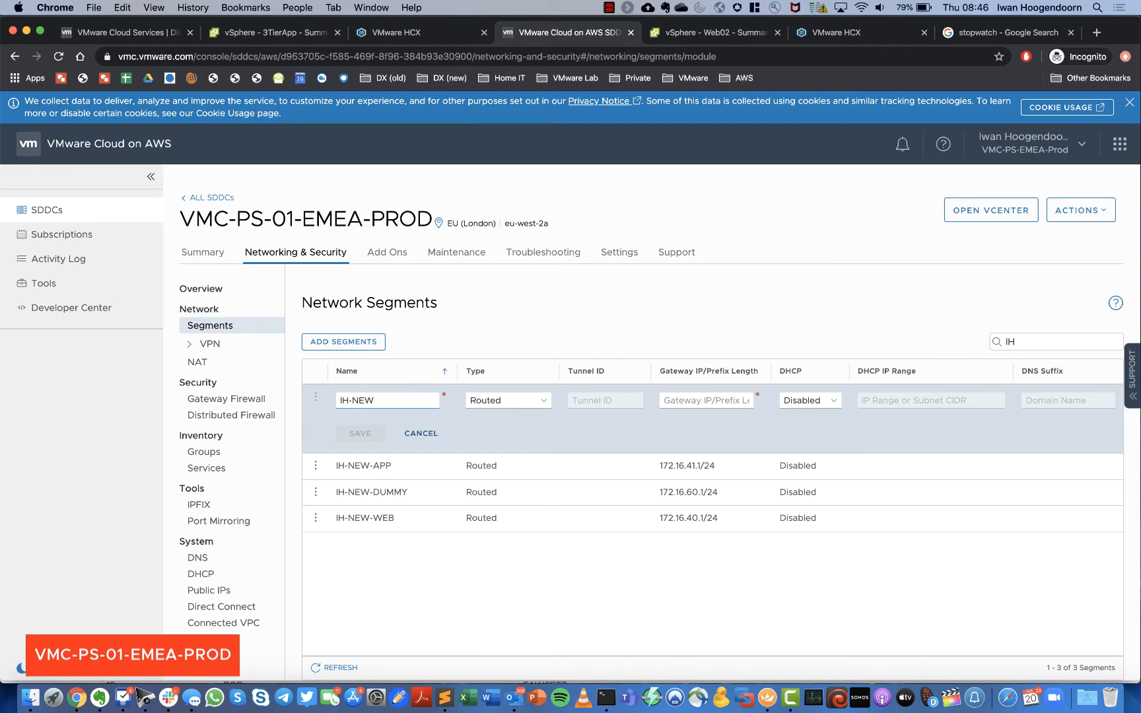
{"action": "type", "text": "-DB"}
{"action": "left_click", "coordinate": [695, 400]}
{"action": "type", "text": "172.16.4"}
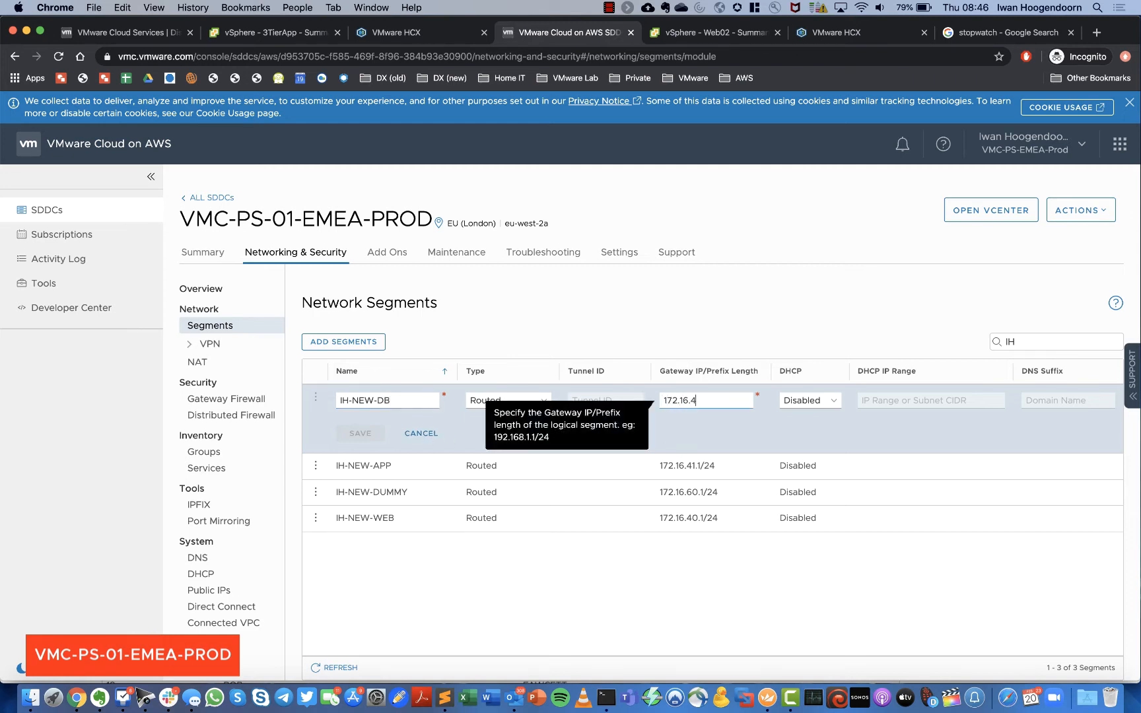
{"action": "type", "text": "2.1/24"}
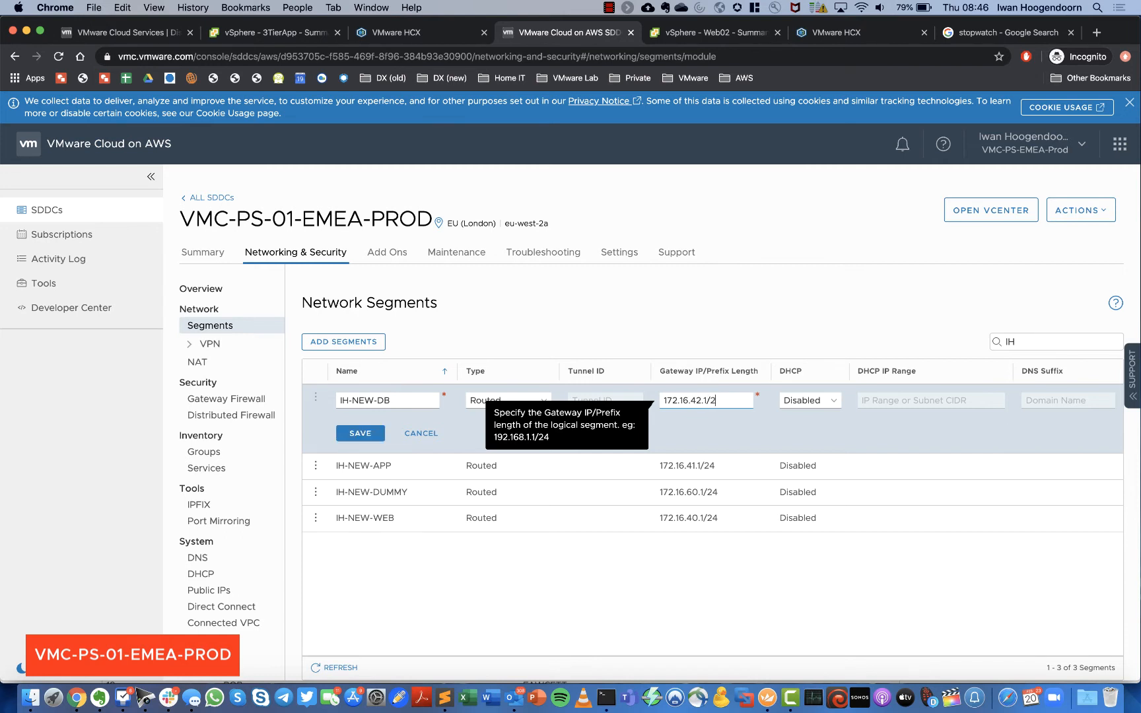
{"action": "left_click", "coordinate": [359, 433]}
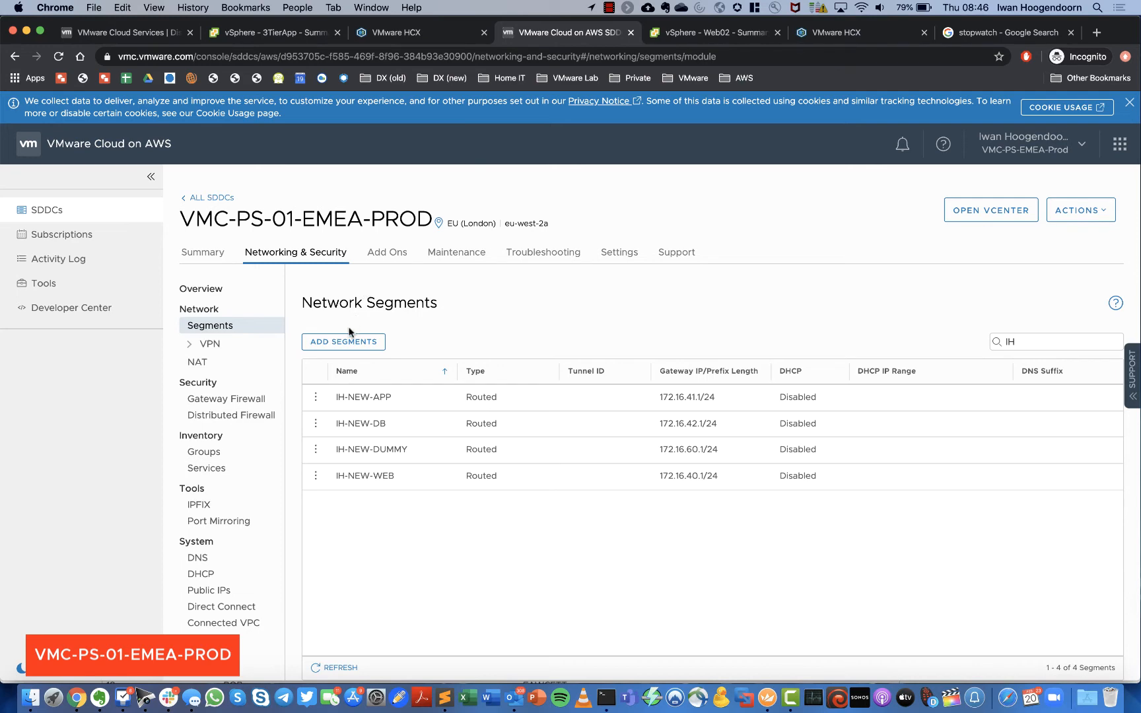
Switch to the vSphere Client and assign the Web02 virtual machine's network adapter 1 to the IH-NEW-WEB network
{"action": "left_click", "coordinate": [689, 32]}
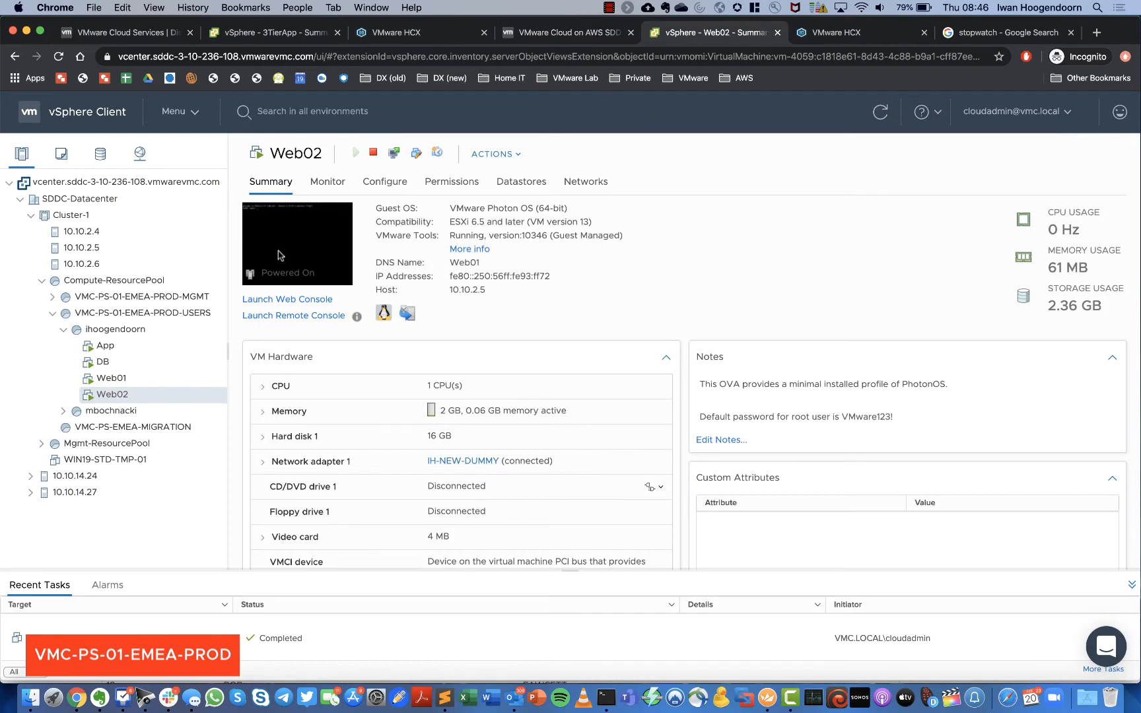
{"action": "right_click", "coordinate": [114, 394]}
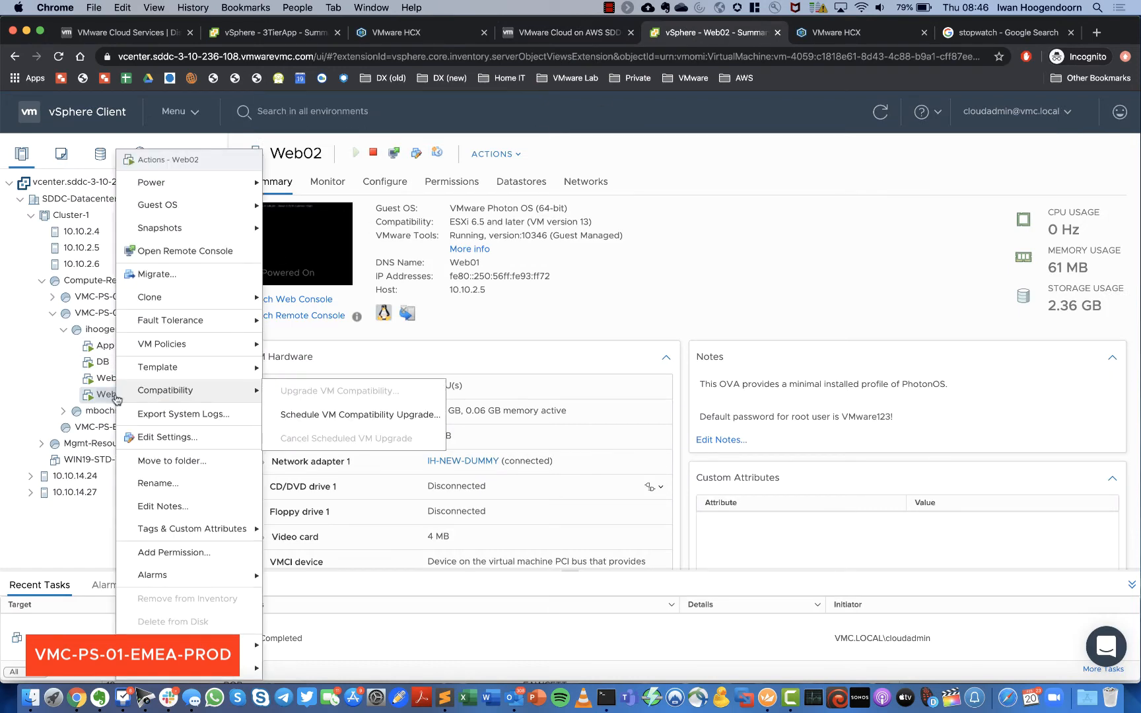
{"action": "left_click", "coordinate": [156, 439]}
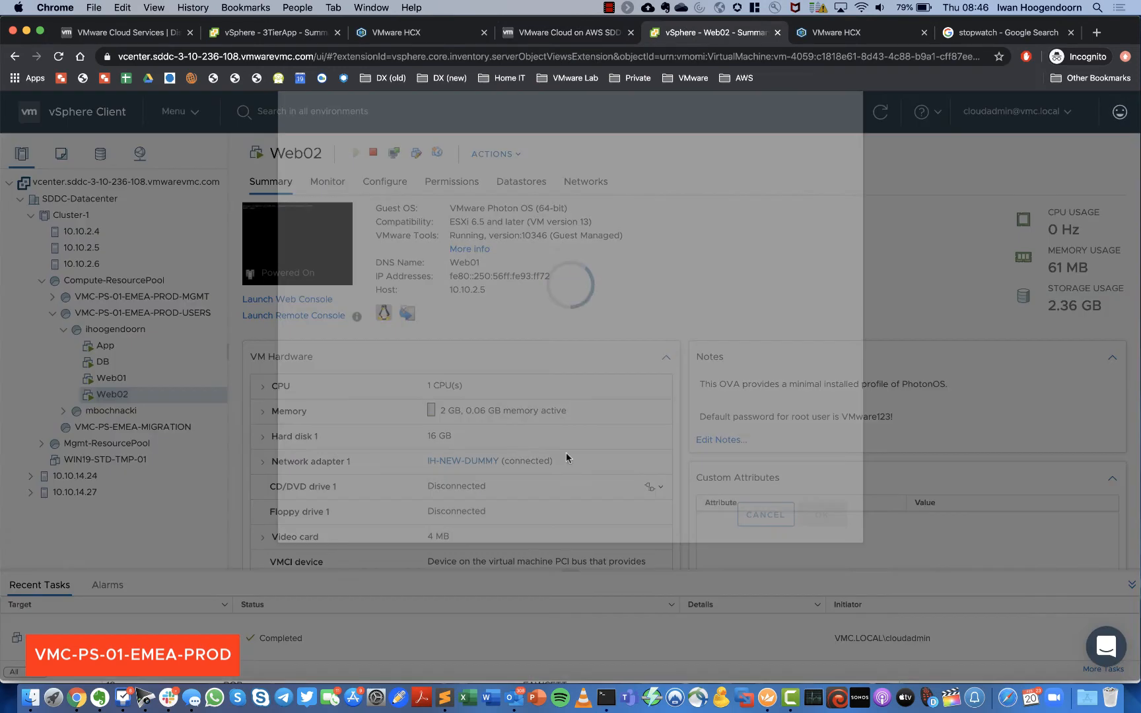
{"action": "left_click", "coordinate": [604, 340]}
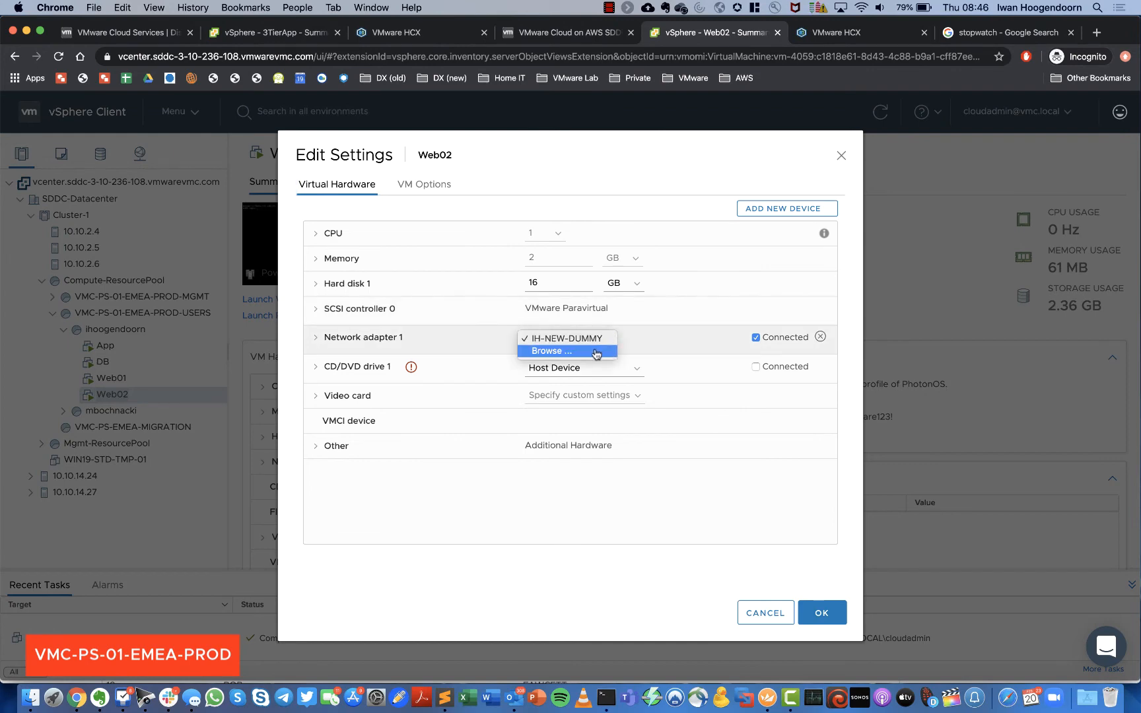
{"action": "left_click", "coordinate": [594, 352]}
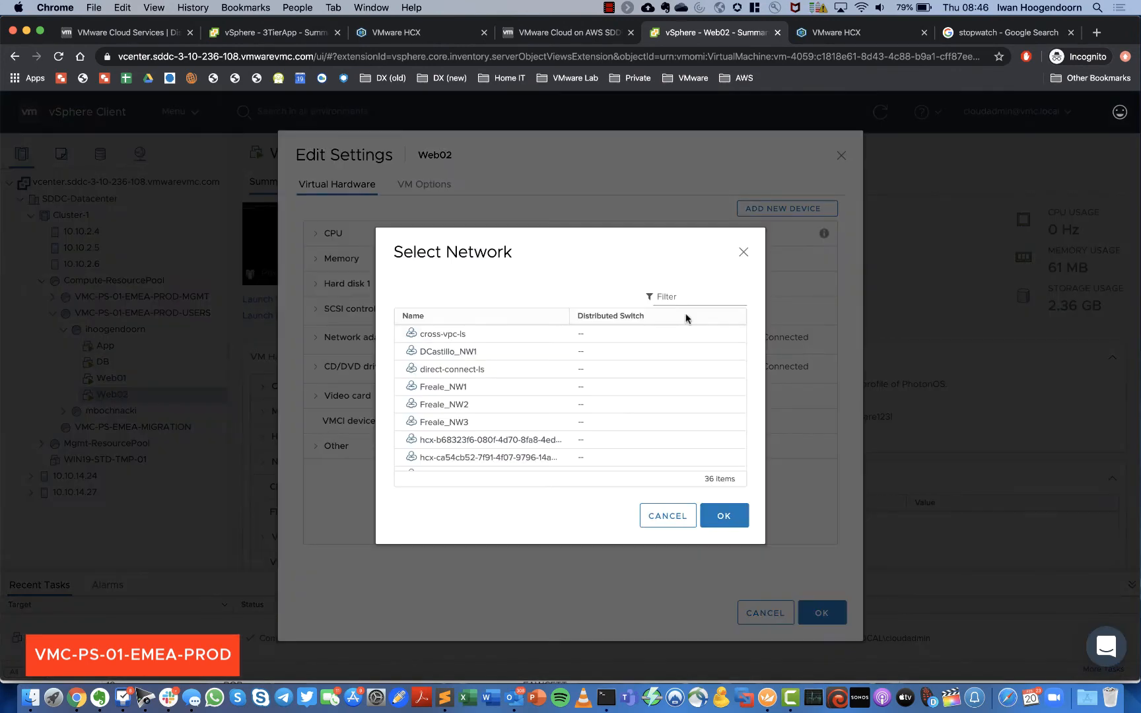
{"action": "left_click", "coordinate": [687, 296]}
{"action": "type", "text": "IH"}
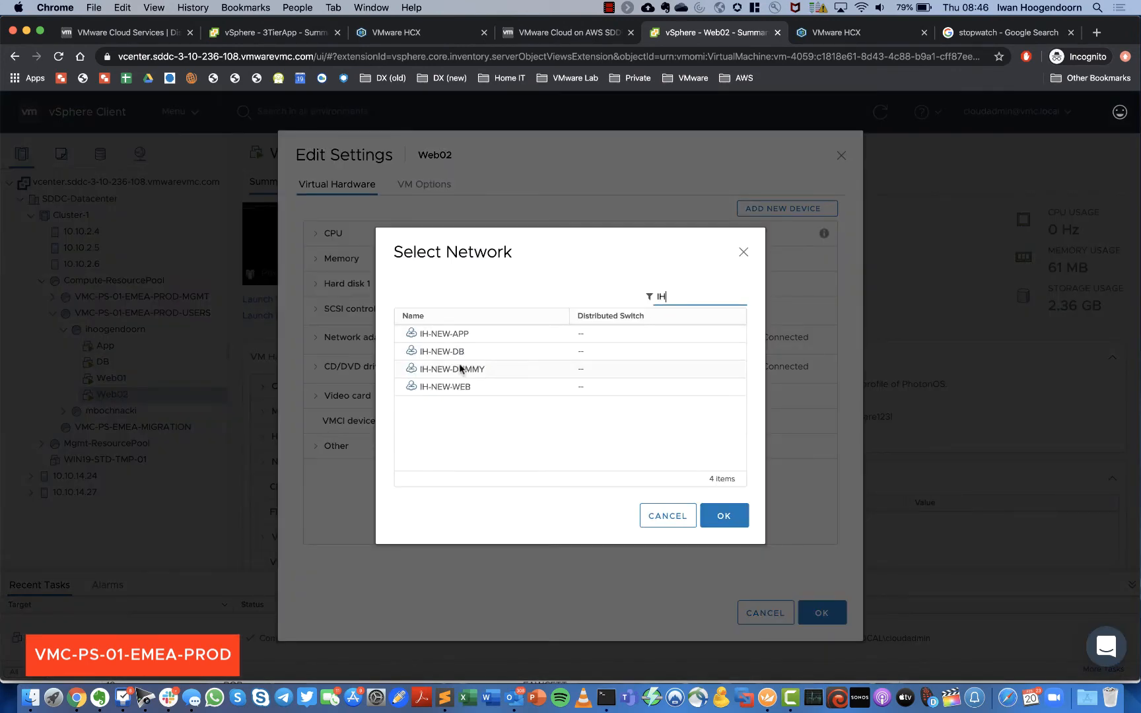
{"action": "left_click", "coordinate": [456, 386]}
{"action": "left_click", "coordinate": [736, 519]}
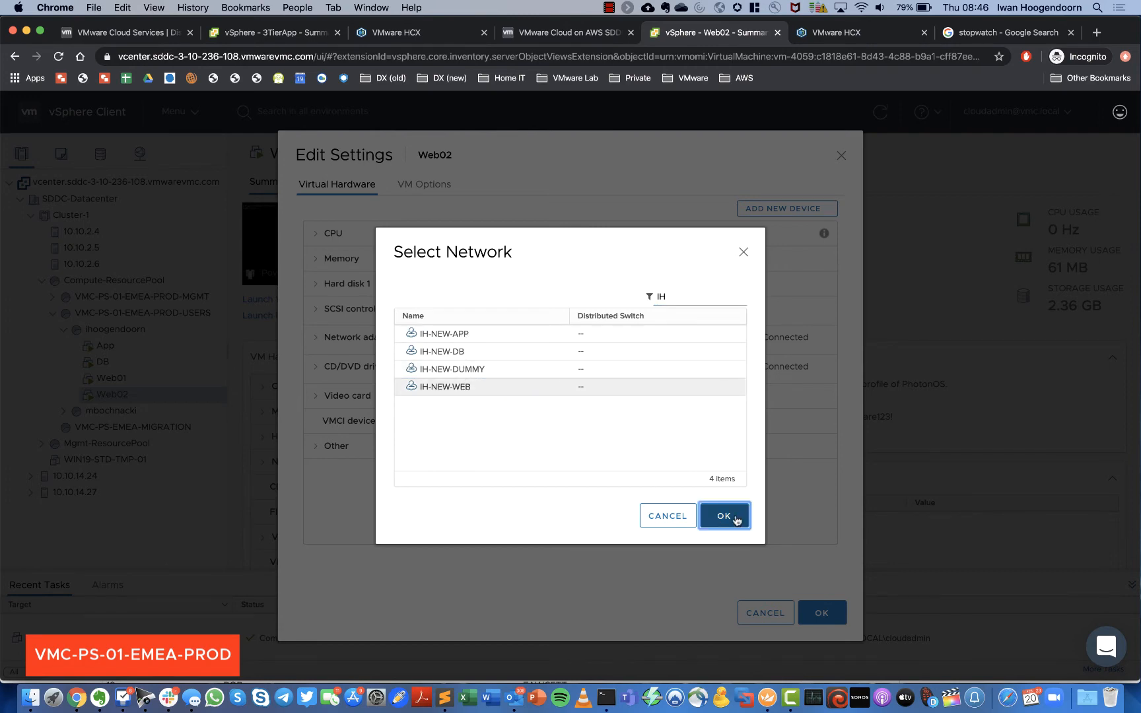
{"action": "left_click", "coordinate": [819, 614]}
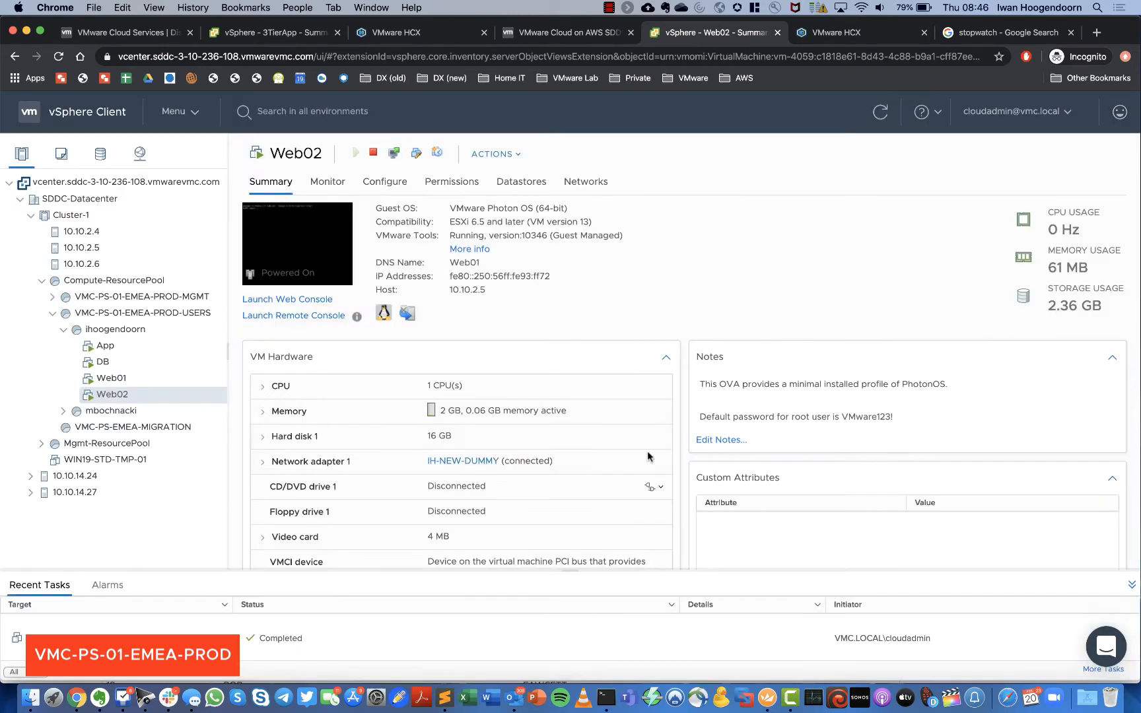
Assign the Web01 virtual machine's network adapter 1 to the IH-NEW-WEB network
{"action": "left_click", "coordinate": [111, 378]}
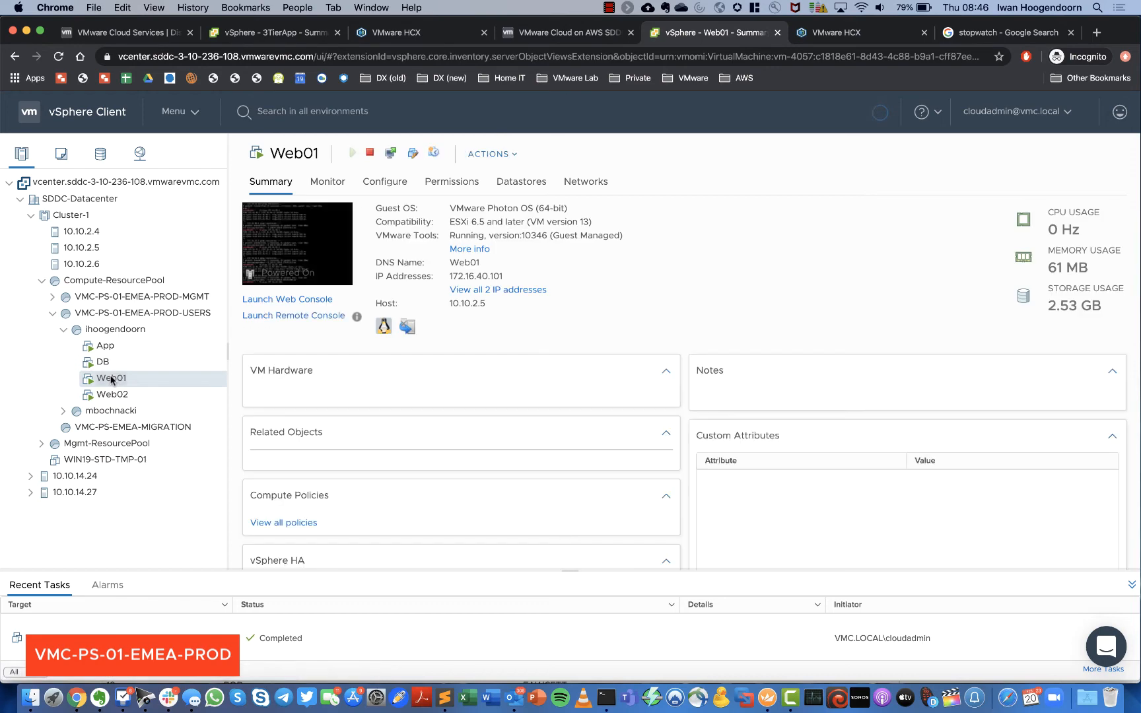
{"action": "right_click", "coordinate": [111, 378]}
{"action": "left_click", "coordinate": [150, 440]}
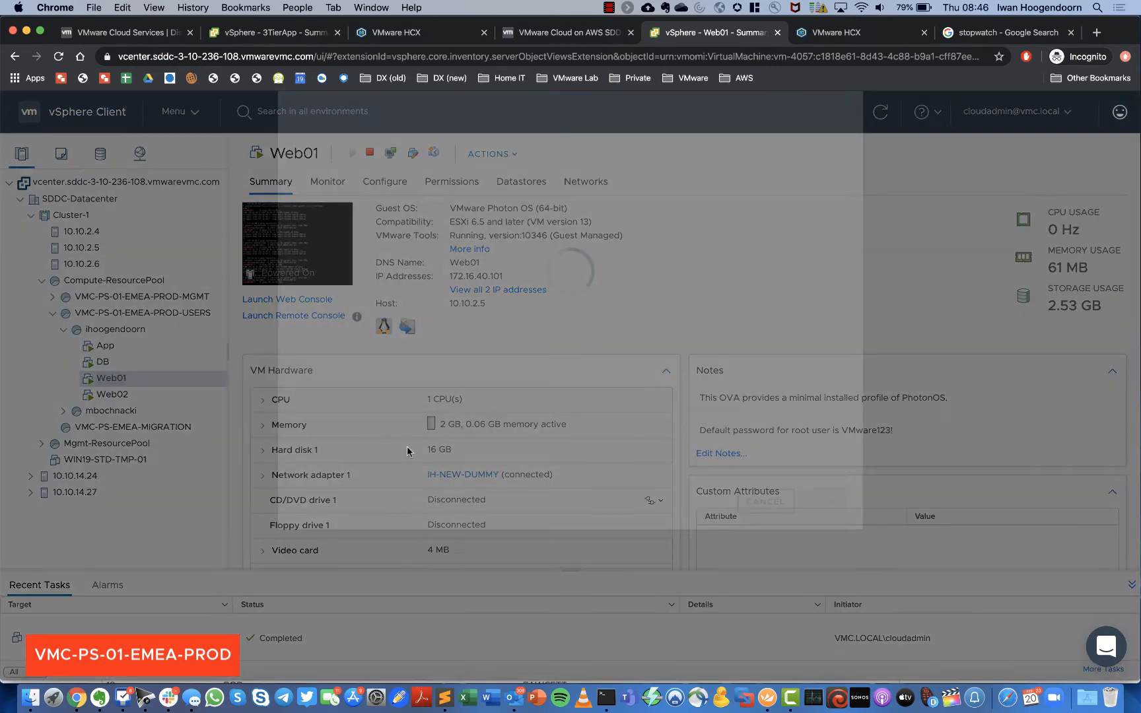
{"action": "left_click", "coordinate": [603, 340]}
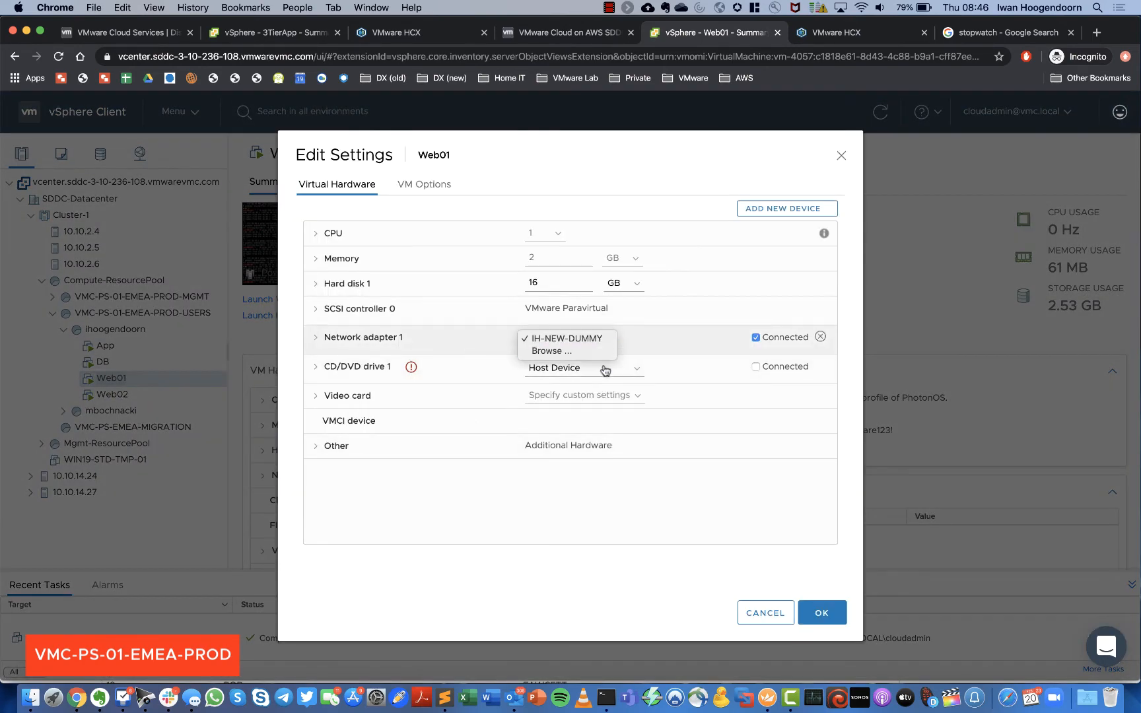
{"action": "left_click", "coordinate": [598, 351]}
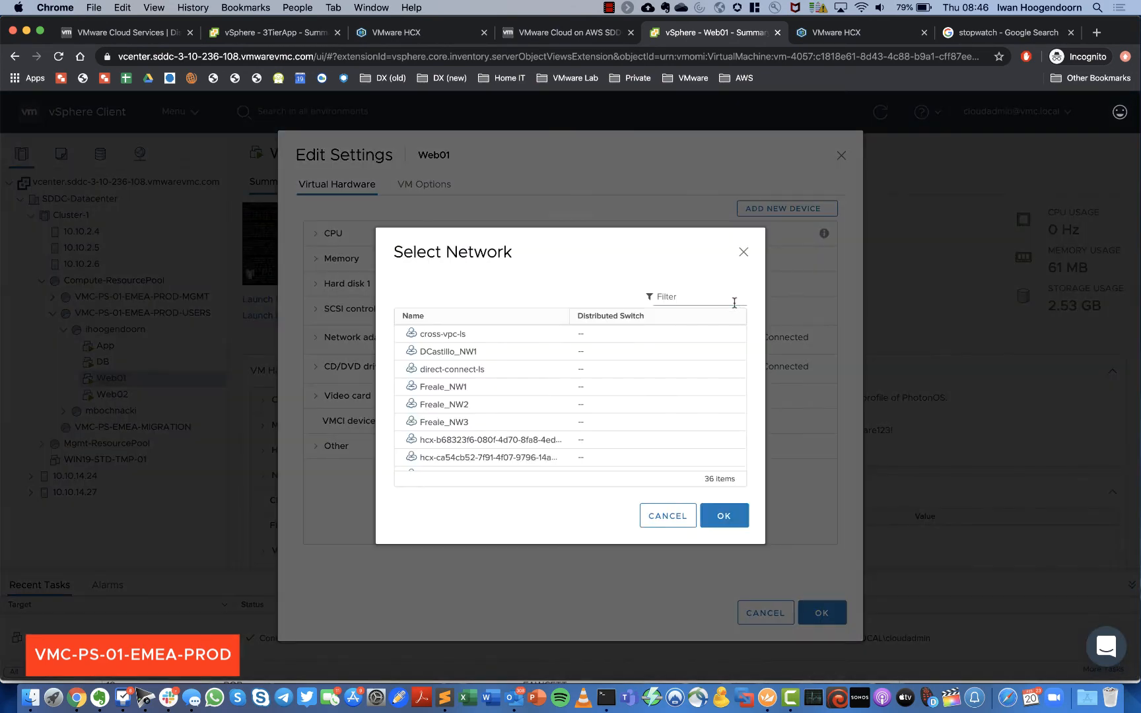
{"action": "left_click", "coordinate": [734, 302]}
{"action": "type", "text": "IH"}
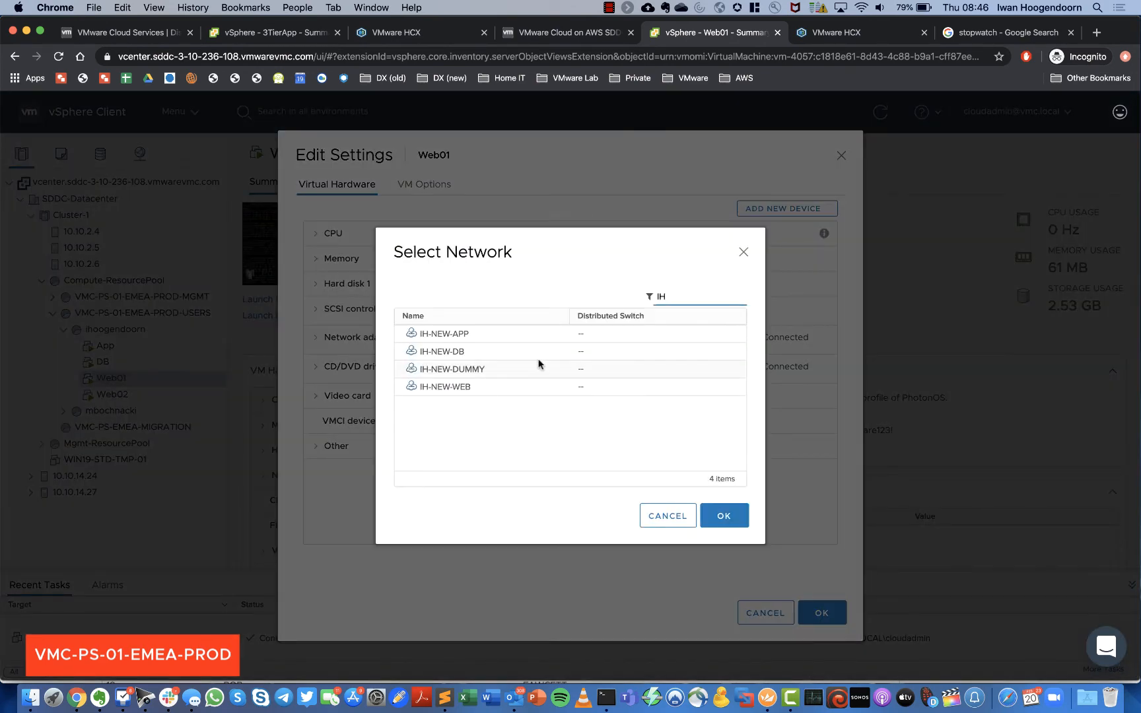
{"action": "left_click", "coordinate": [489, 387]}
{"action": "left_click", "coordinate": [731, 521]}
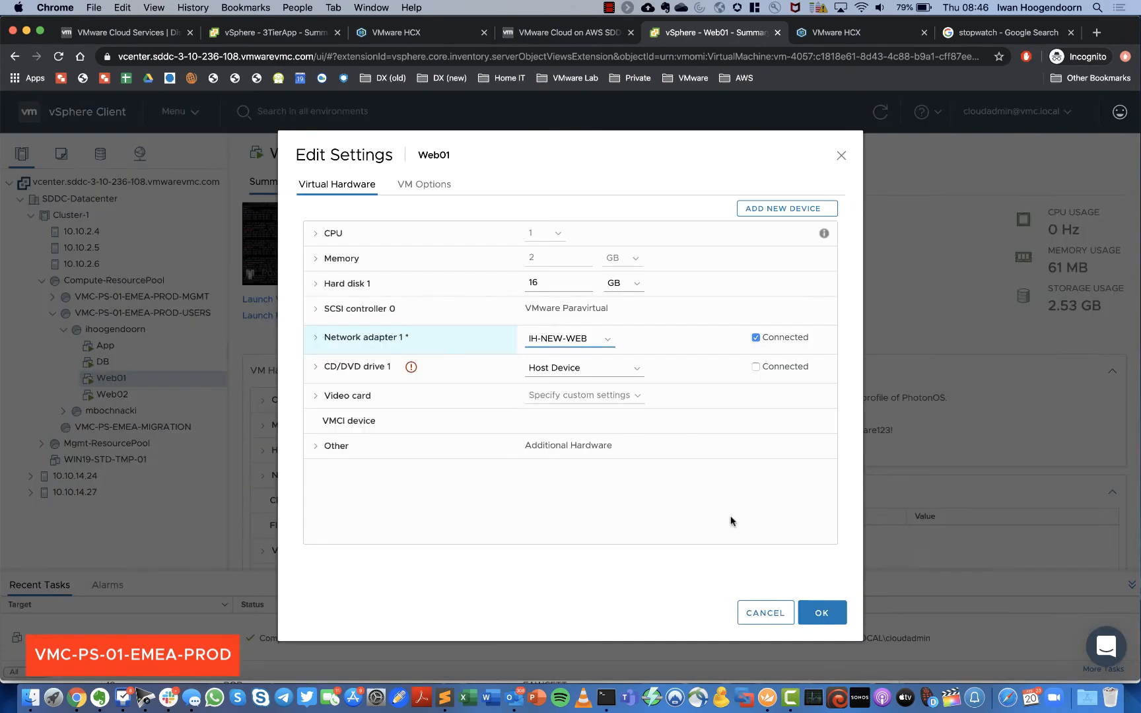
{"action": "left_click", "coordinate": [820, 613]}
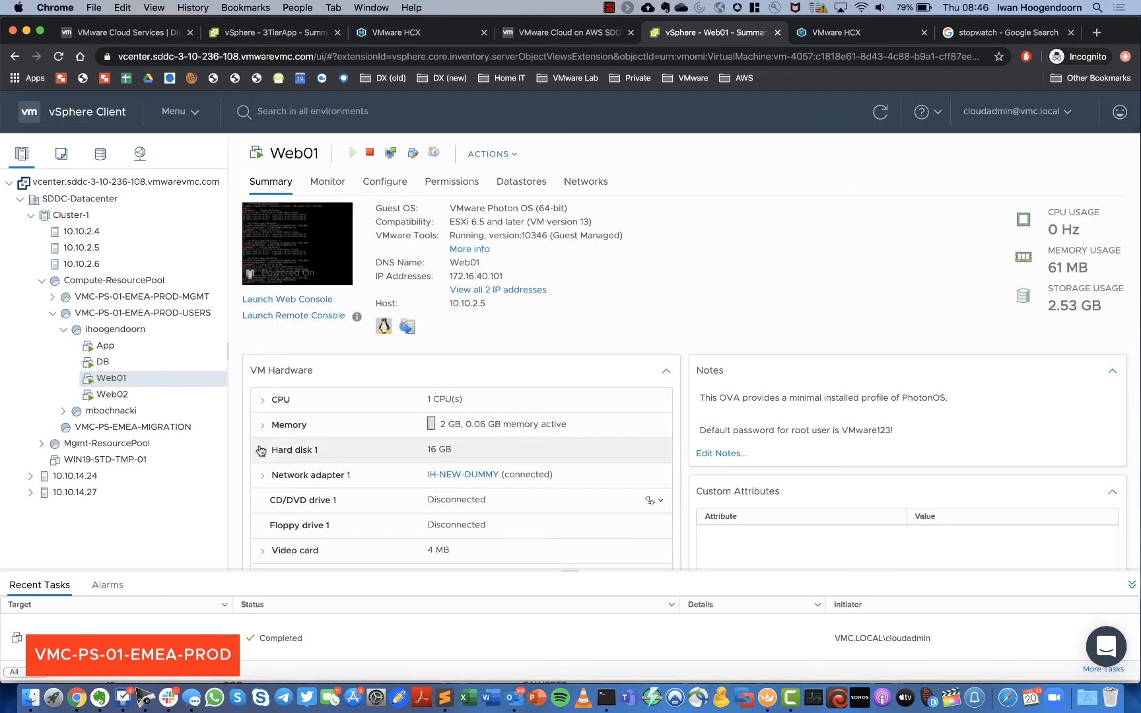
Assign the DB virtual machine's network adapter 1 to the IH-NEW-DB network
{"action": "left_click", "coordinate": [102, 363]}
{"action": "right_click", "coordinate": [103, 362]}
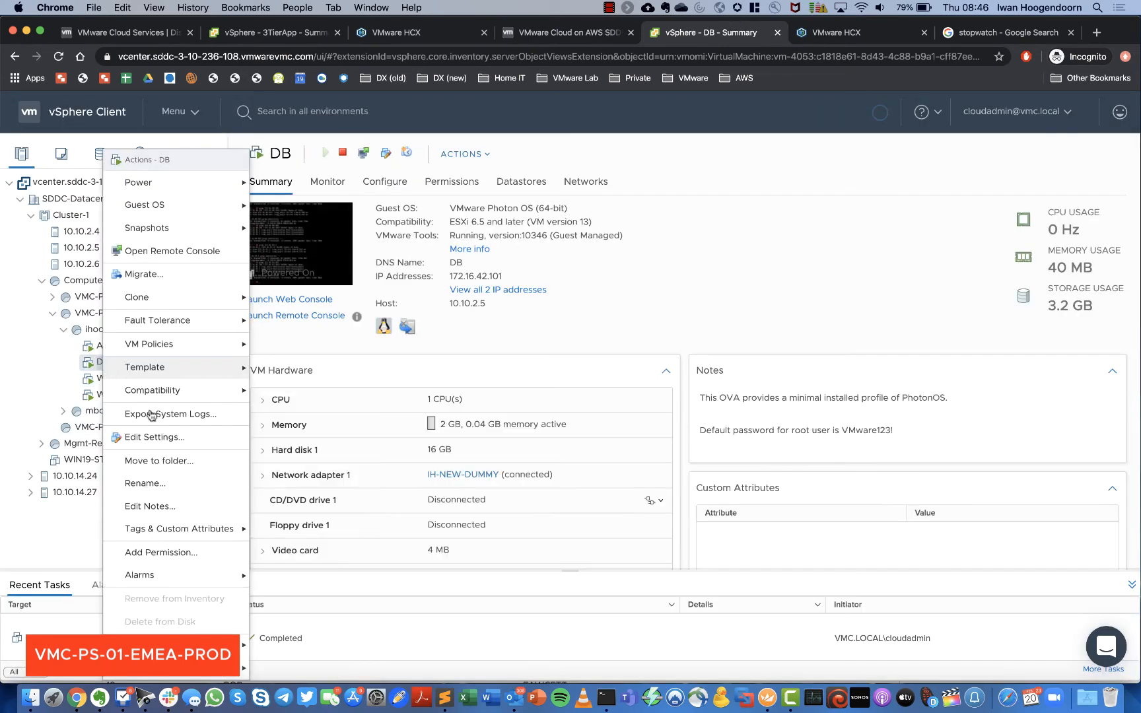
{"action": "left_click", "coordinate": [149, 441]}
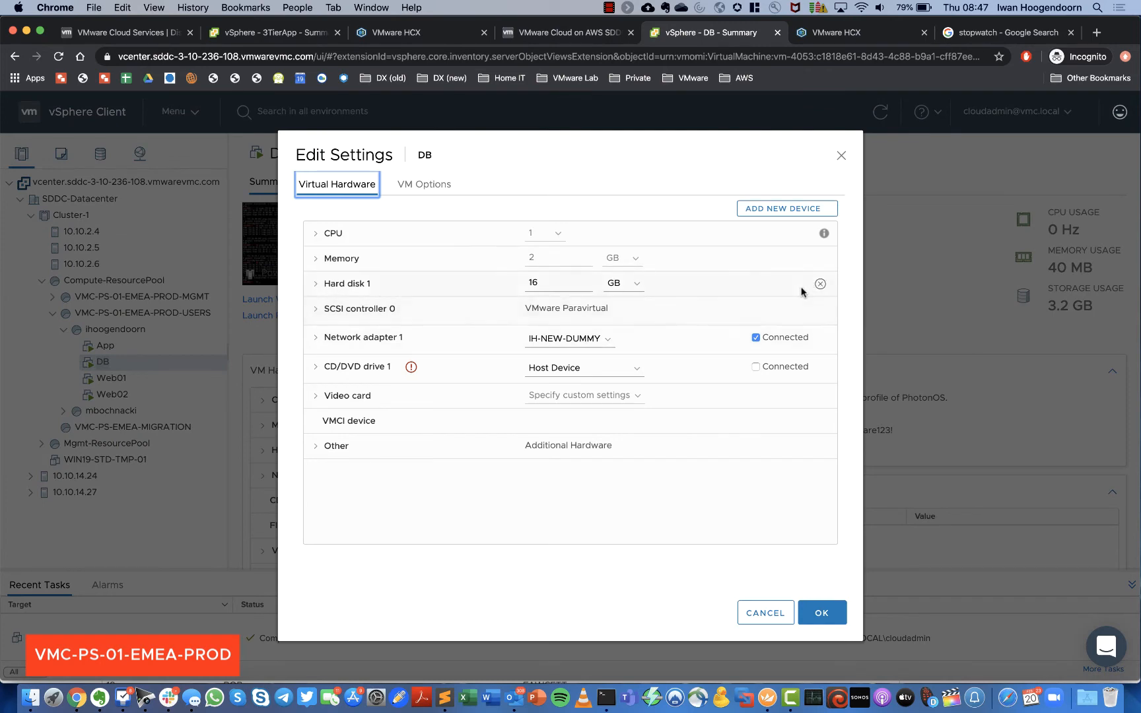
{"action": "left_click", "coordinate": [573, 338]}
{"action": "left_click", "coordinate": [576, 352]}
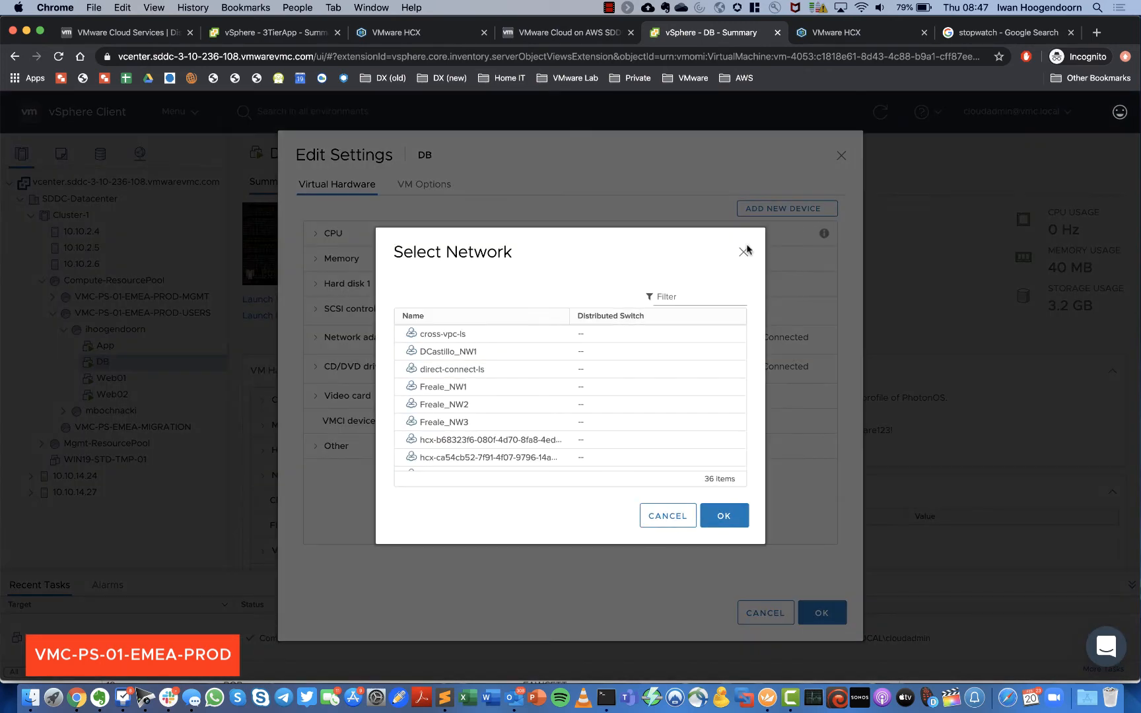
{"action": "left_click", "coordinate": [680, 297]}
{"action": "type", "text": "IH"}
{"action": "left_click", "coordinate": [459, 353]}
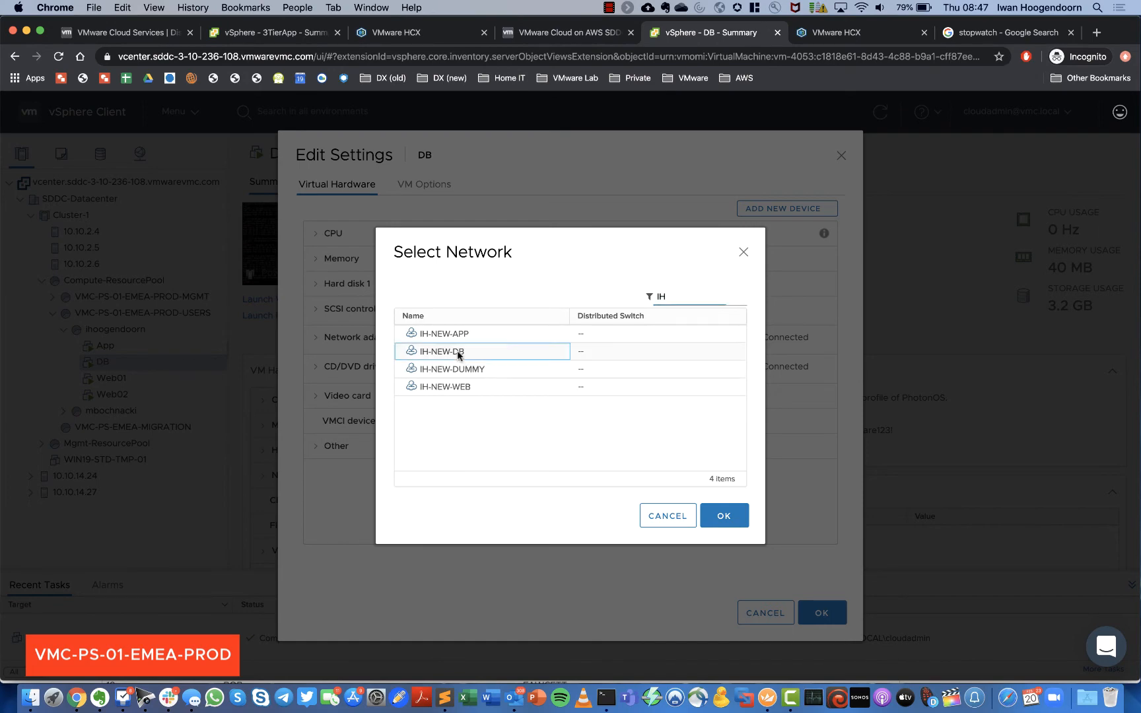
{"action": "left_click", "coordinate": [726, 521]}
{"action": "left_click", "coordinate": [808, 613]}
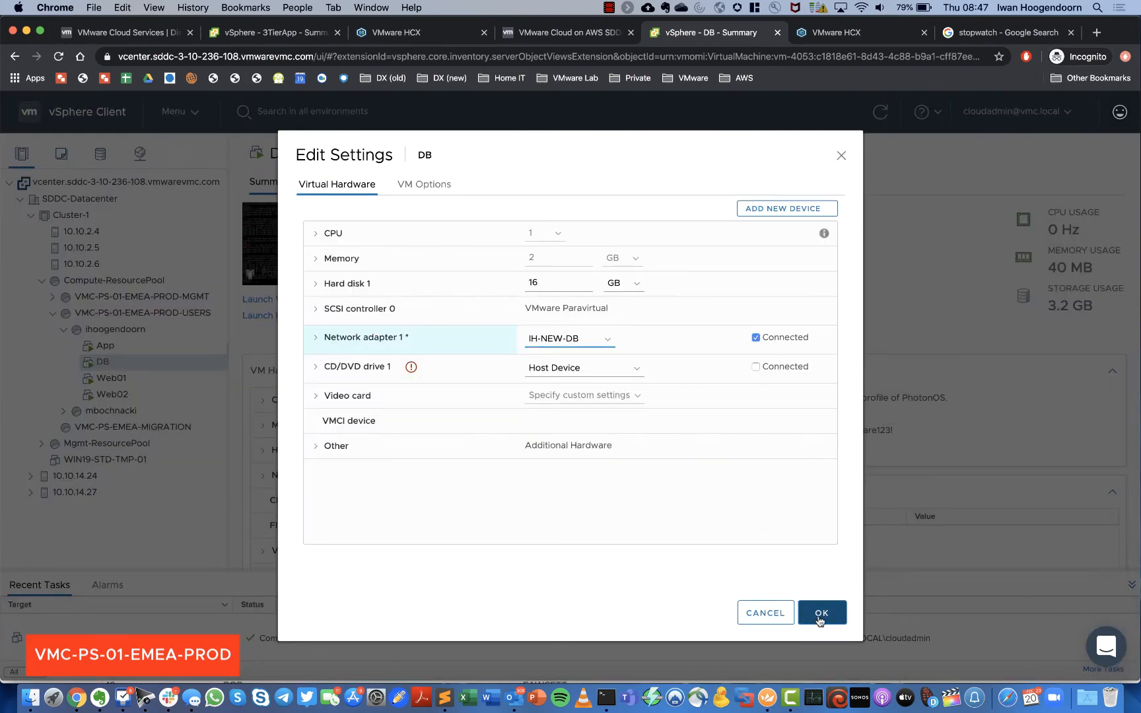
Assign the App virtual machine's network adapter 1 to the IH-NEW-APP network
{"action": "left_click", "coordinate": [121, 348]}
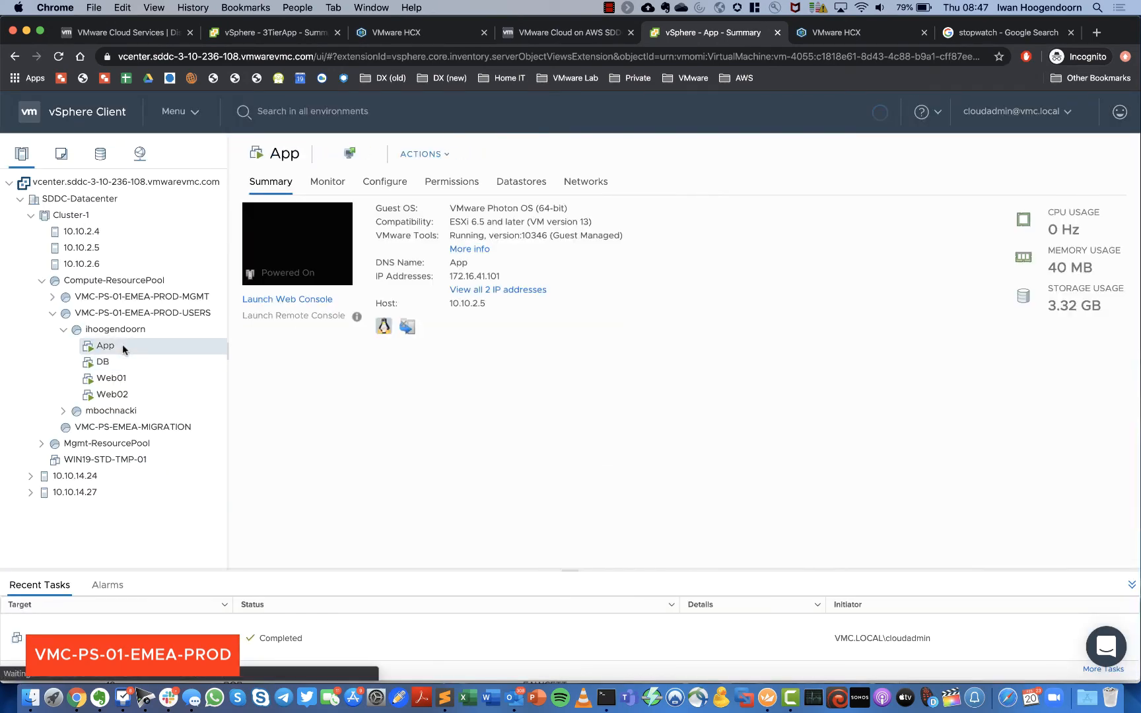
{"action": "right_click", "coordinate": [123, 348]}
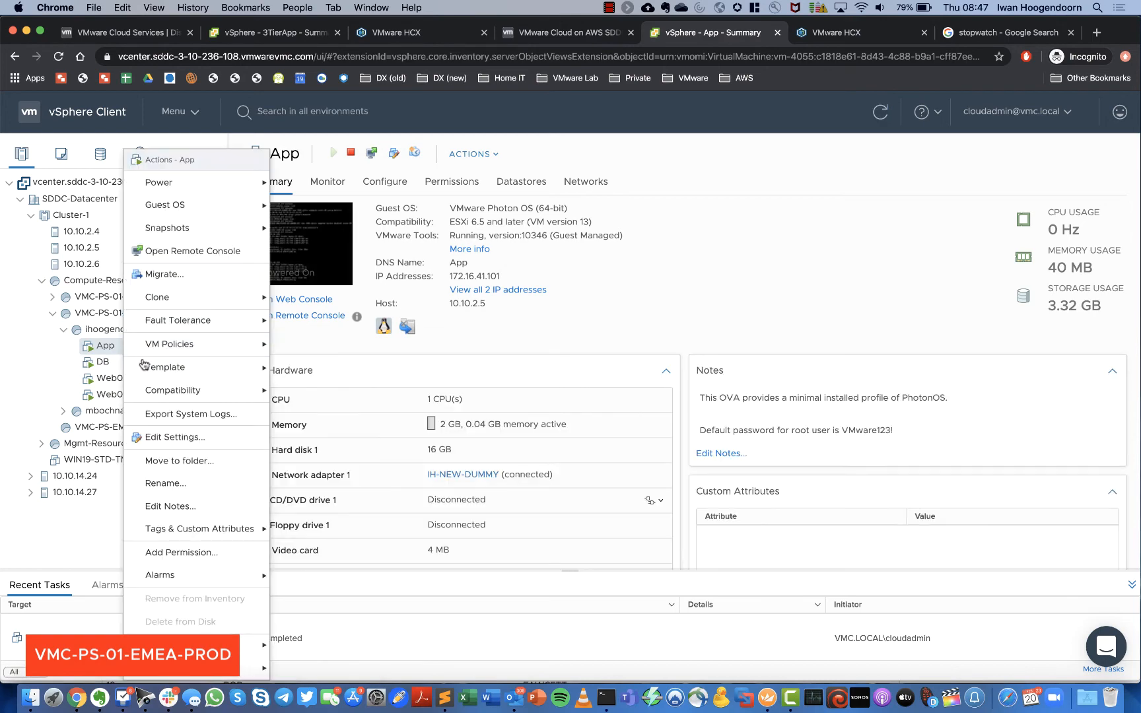
{"action": "left_click", "coordinate": [184, 437]}
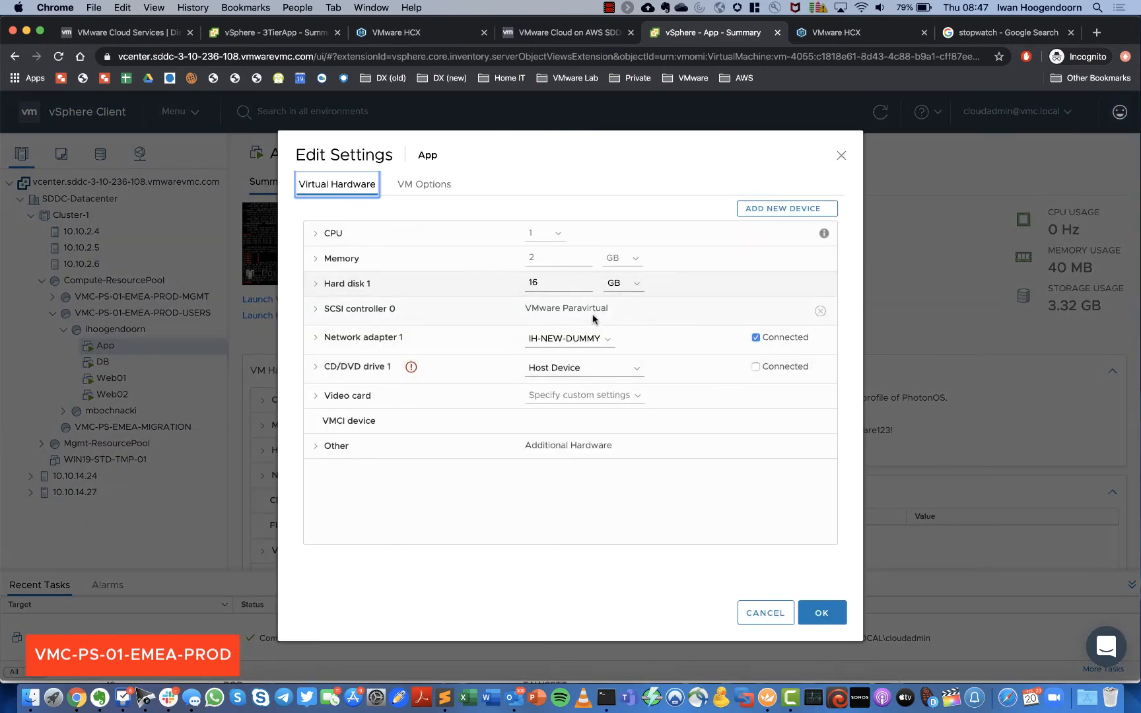
{"action": "left_click", "coordinate": [573, 341]}
{"action": "left_click", "coordinate": [571, 351]}
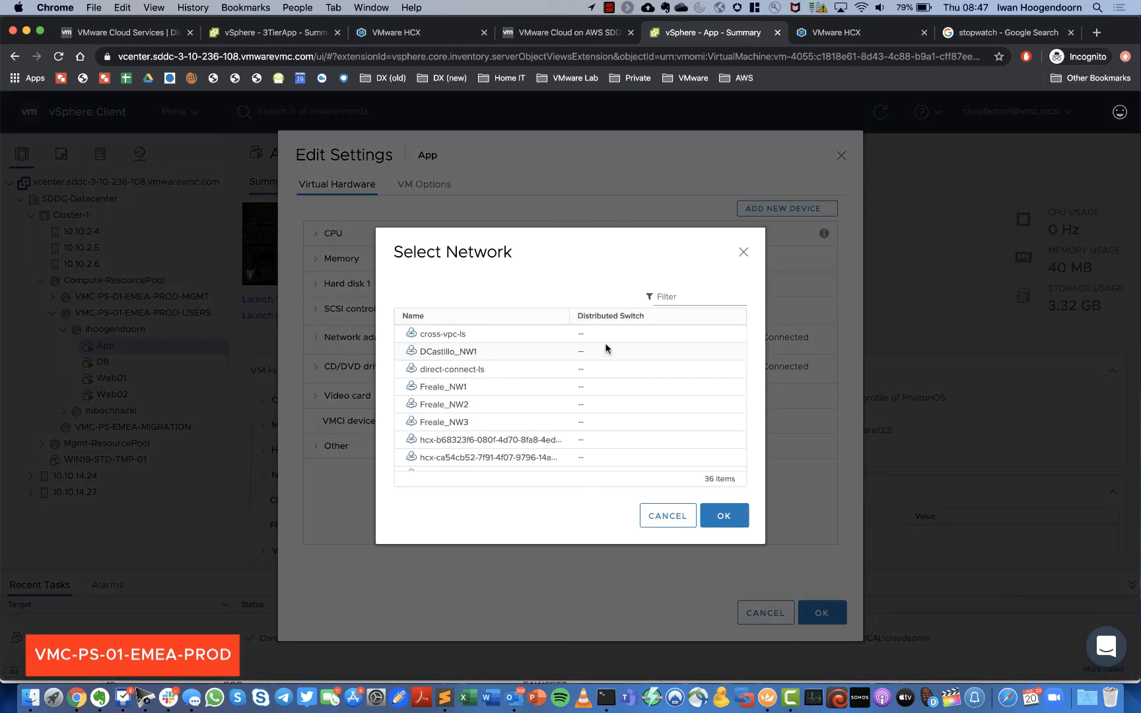
{"action": "left_click", "coordinate": [688, 299]}
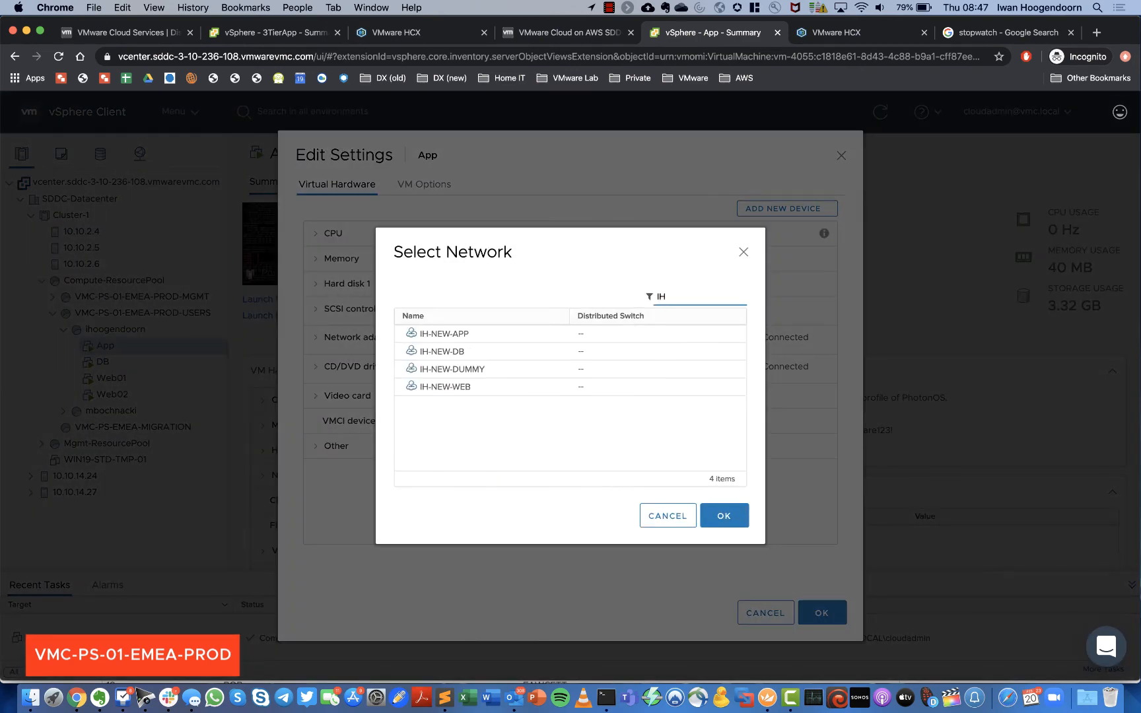
{"action": "left_click", "coordinate": [459, 334]}
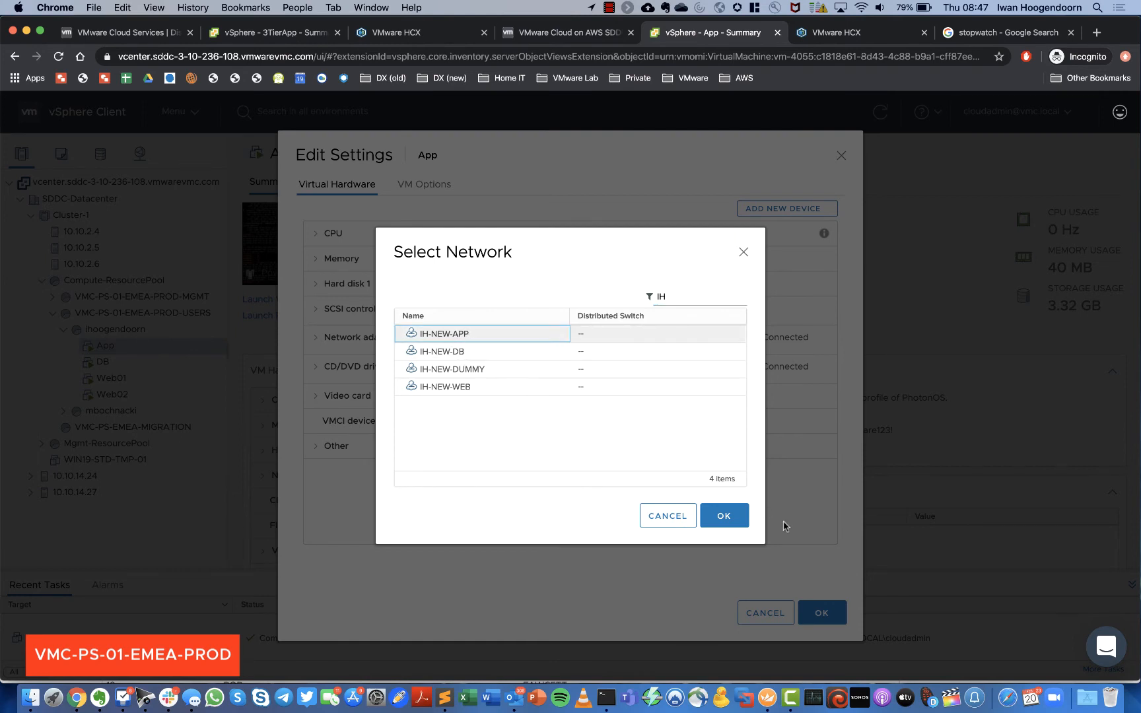
{"action": "left_click", "coordinate": [729, 520]}
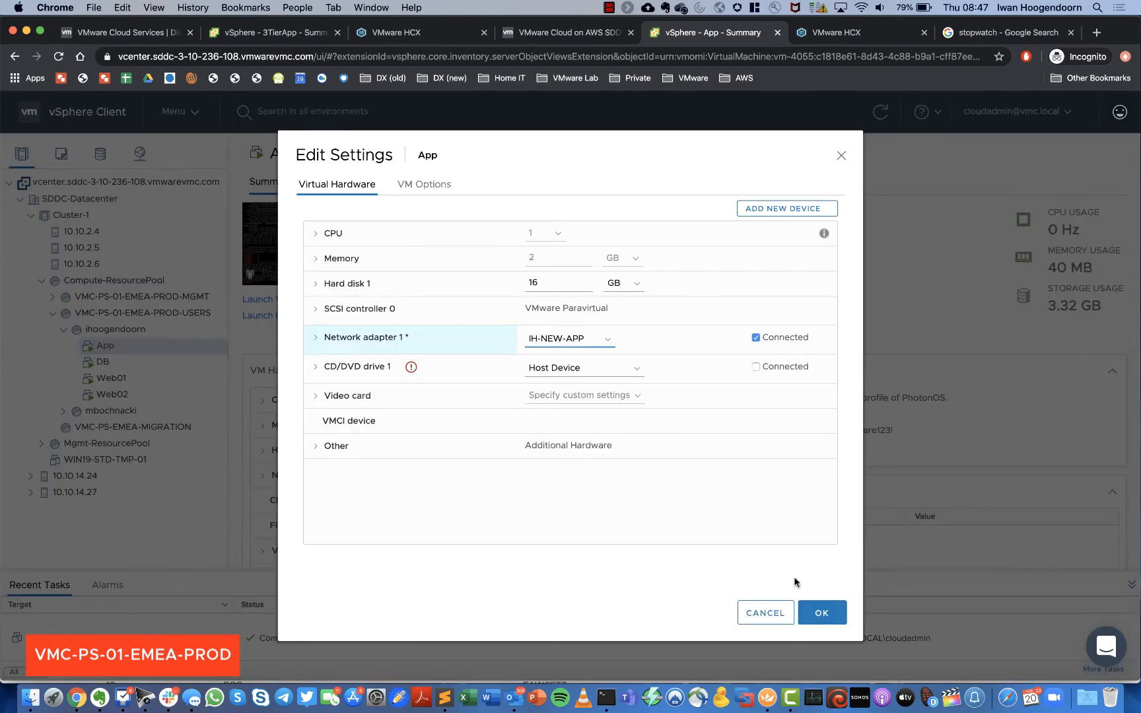
{"action": "left_click", "coordinate": [822, 613]}
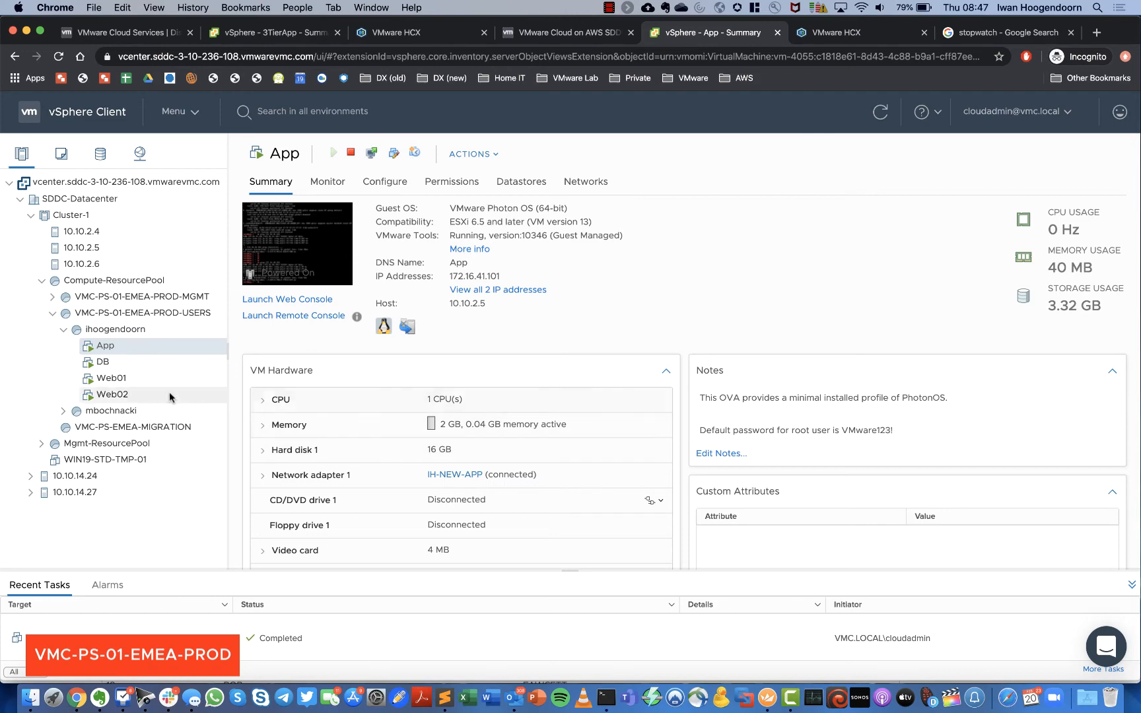
Check the network adapter 1 assignment of the Web02, Web01, DB and App virtual machines
{"action": "left_click", "coordinate": [116, 394]}
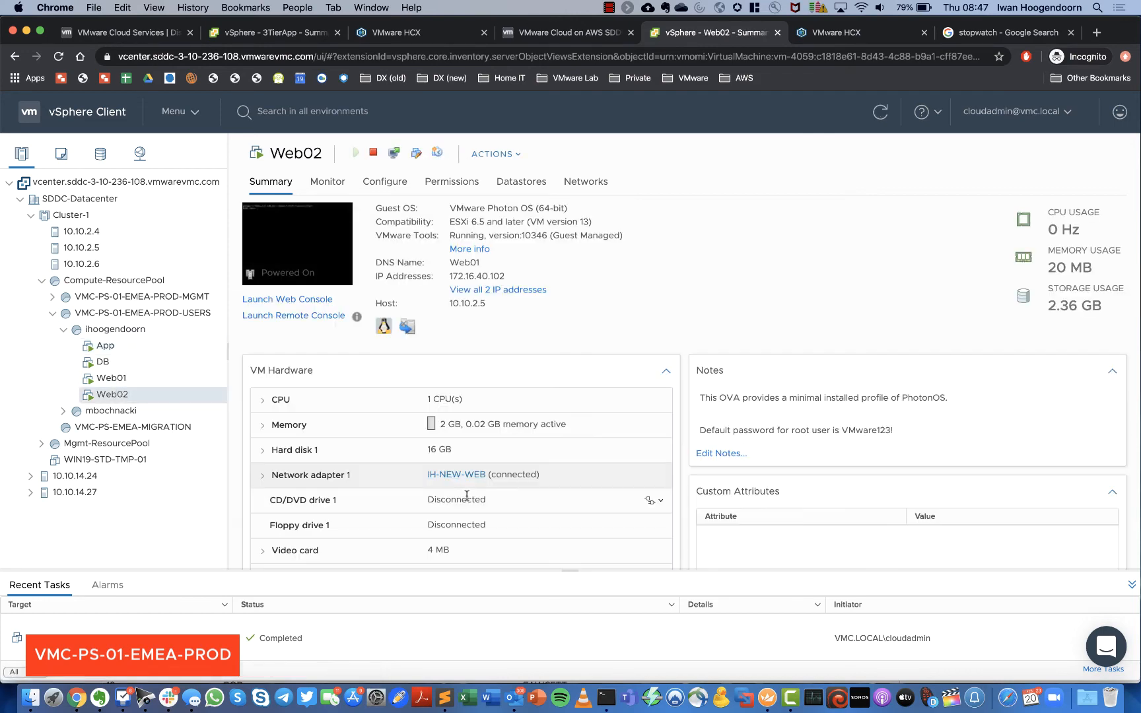
{"action": "left_click", "coordinate": [140, 379]}
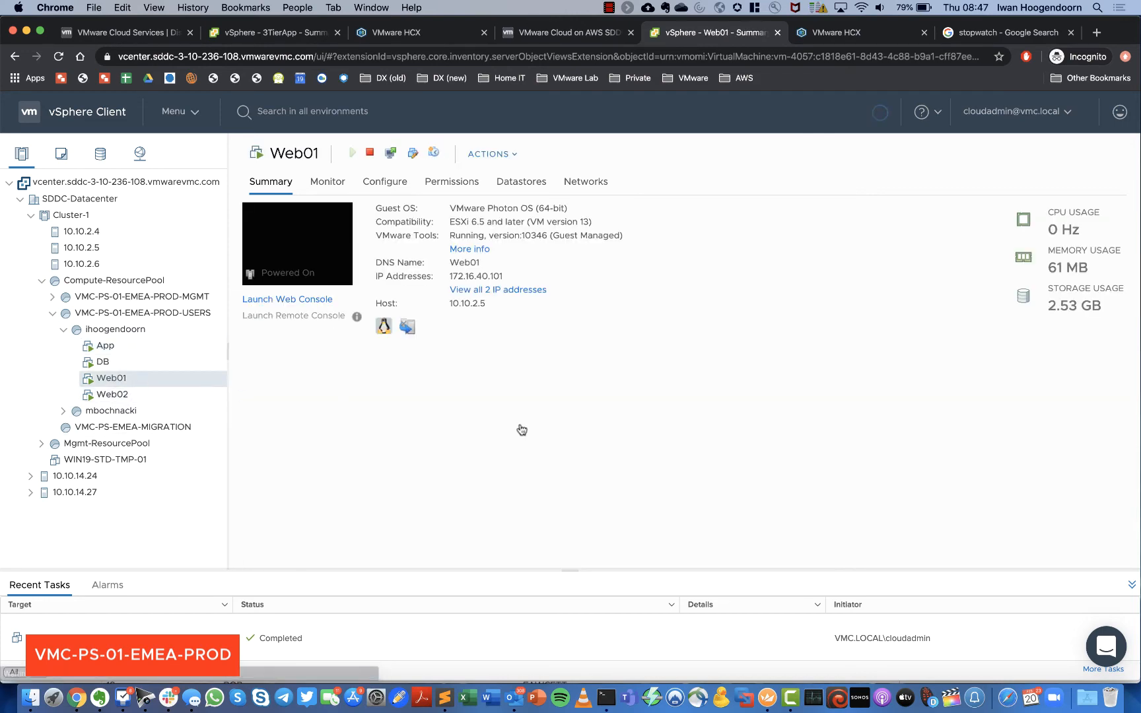
{"action": "left_click", "coordinate": [105, 362]}
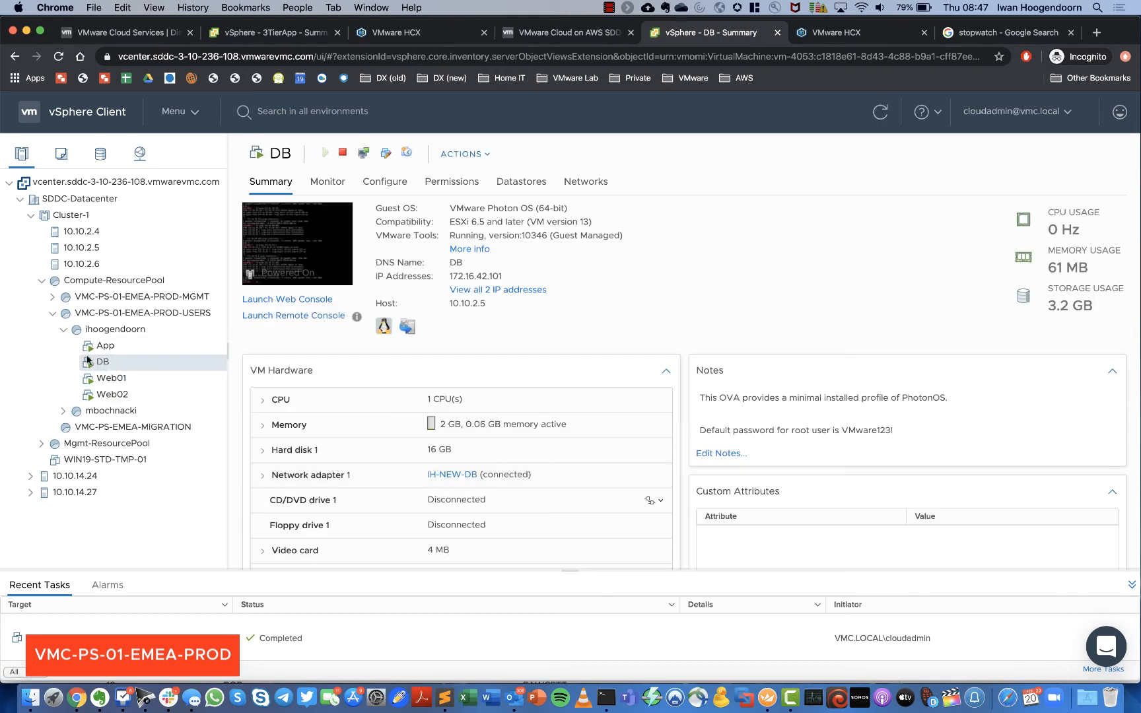
{"action": "left_click", "coordinate": [107, 348]}
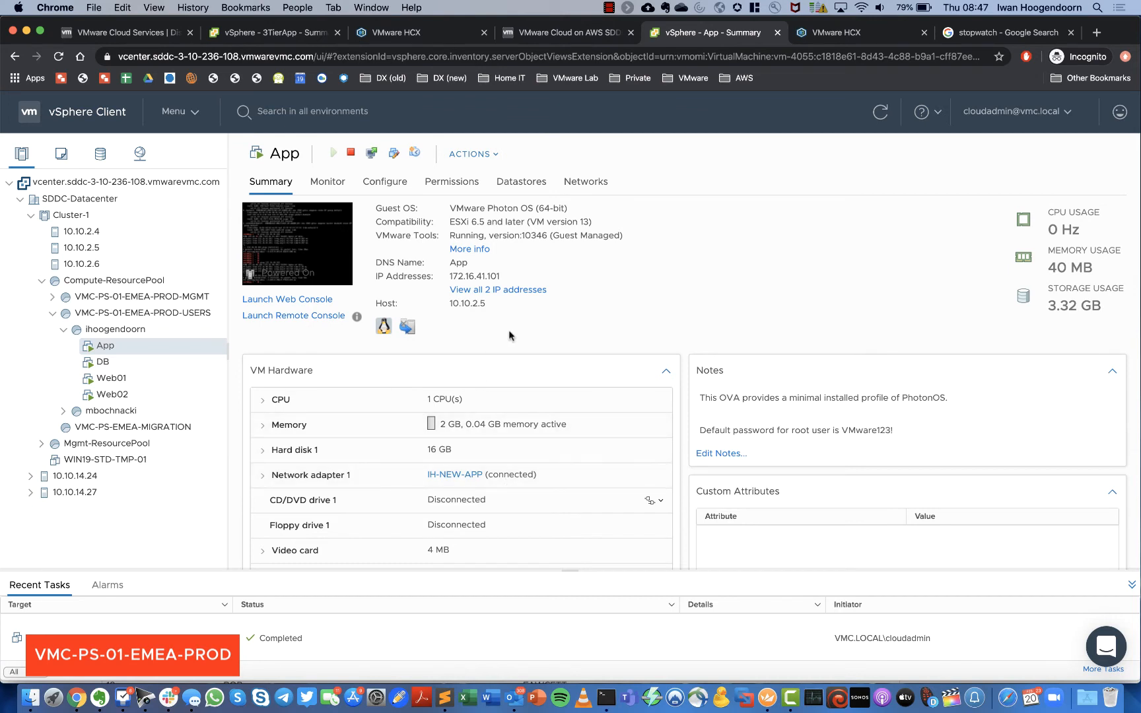
Switch to the browser window with the 3Tier App Demo and load its address hcx.nu in a new tab
{"action": "right_click", "coordinate": [76, 697]}
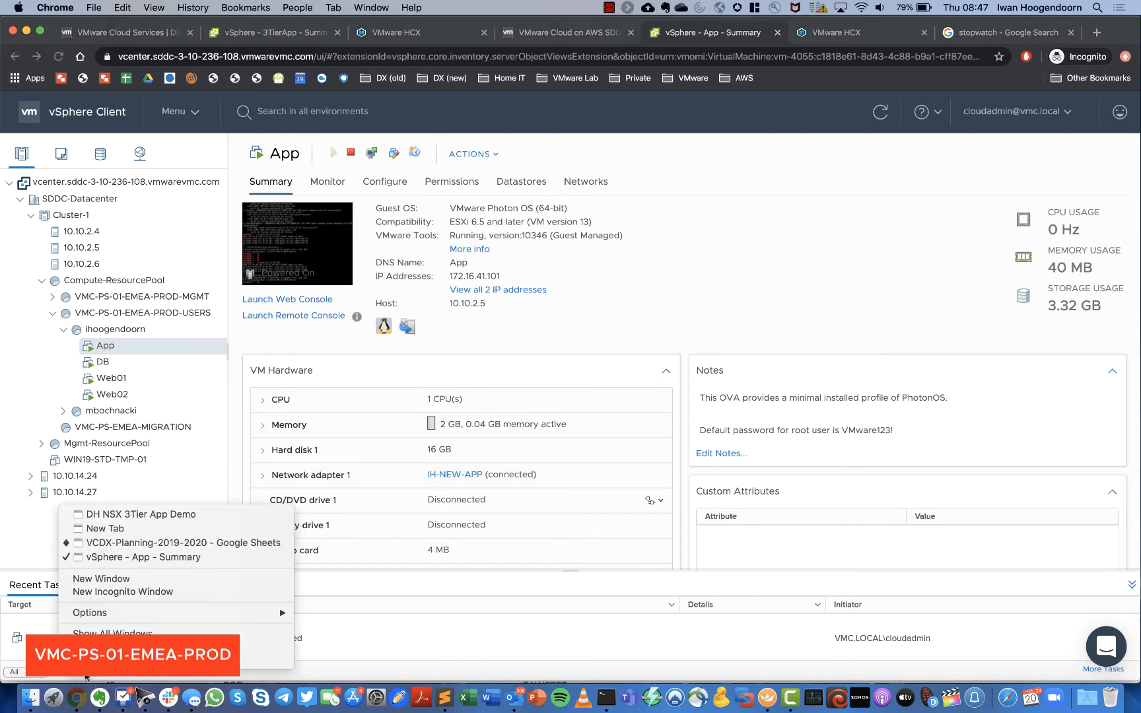
{"action": "left_click", "coordinate": [134, 517]}
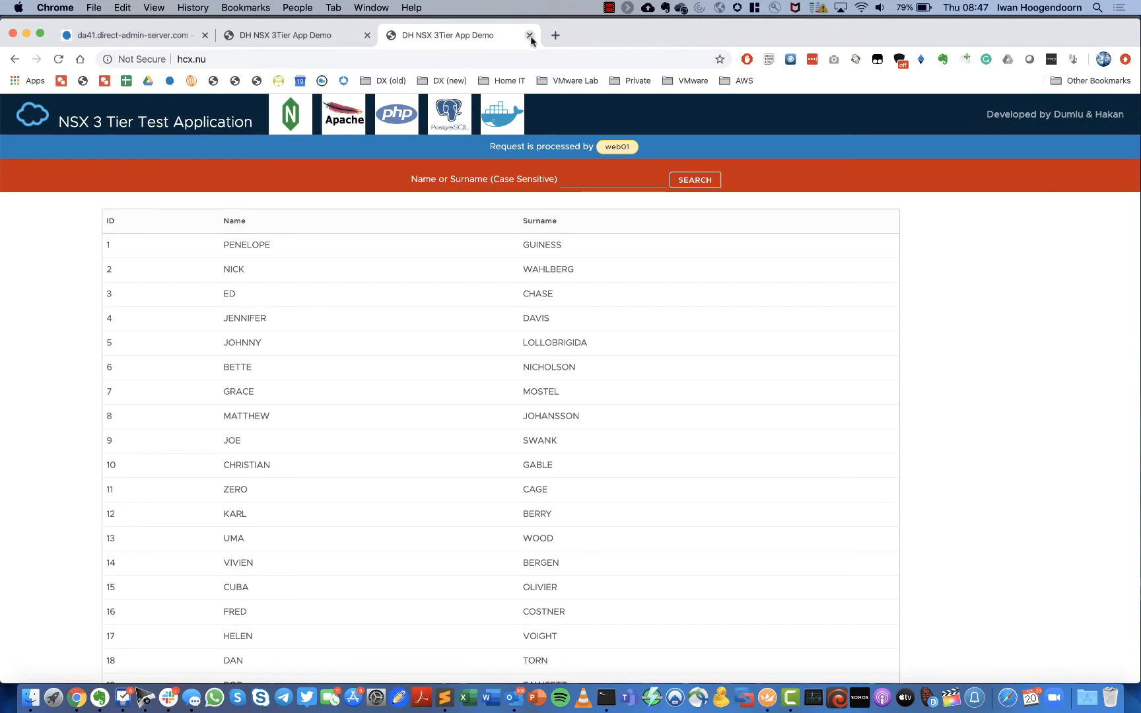
{"action": "left_click", "coordinate": [208, 61]}
{"action": "right_click", "coordinate": [209, 64]}
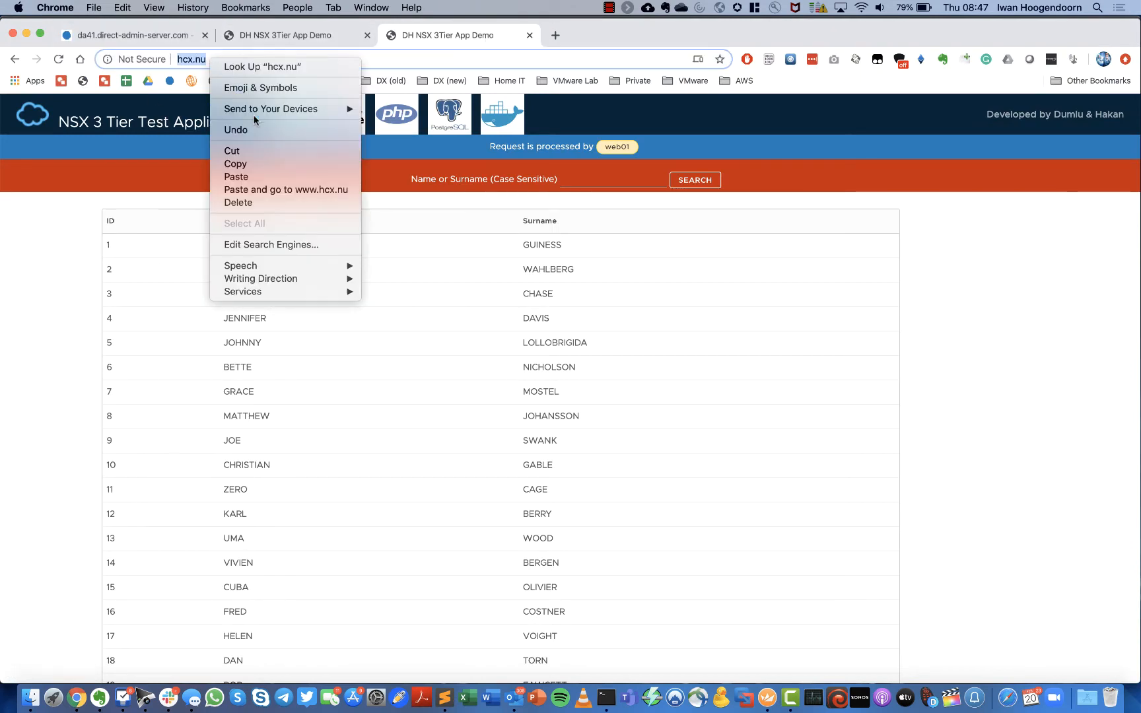
{"action": "left_click", "coordinate": [258, 165]}
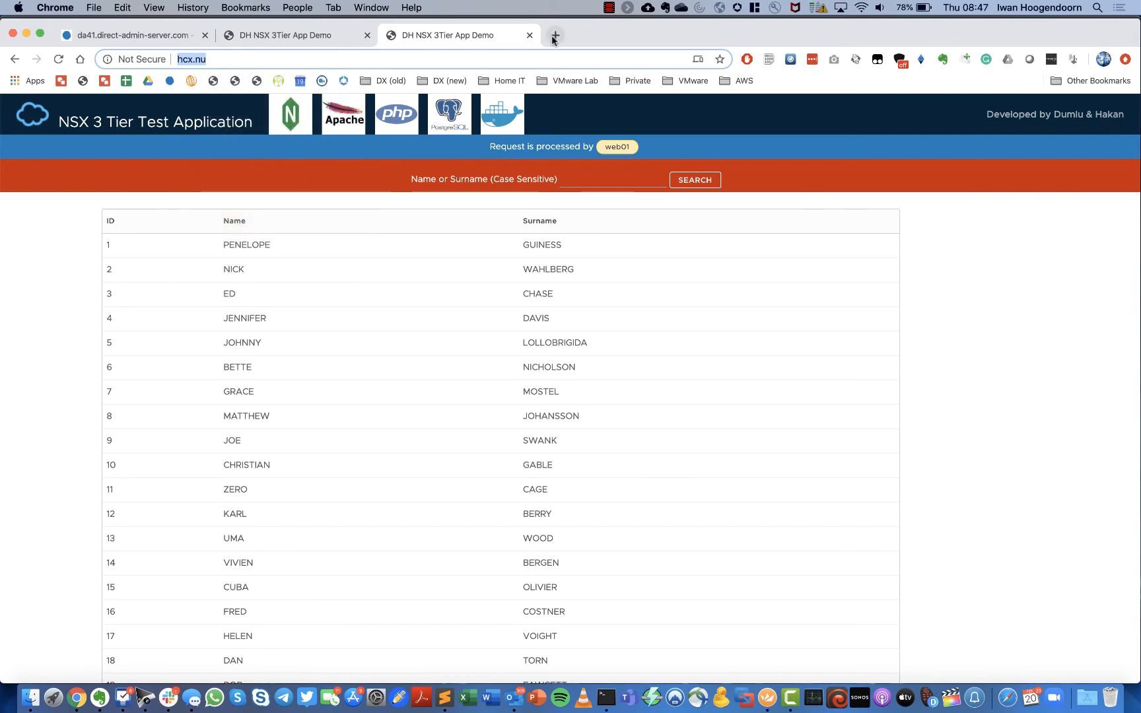
{"action": "left_click", "coordinate": [552, 35]}
{"action": "right_click", "coordinate": [503, 58]}
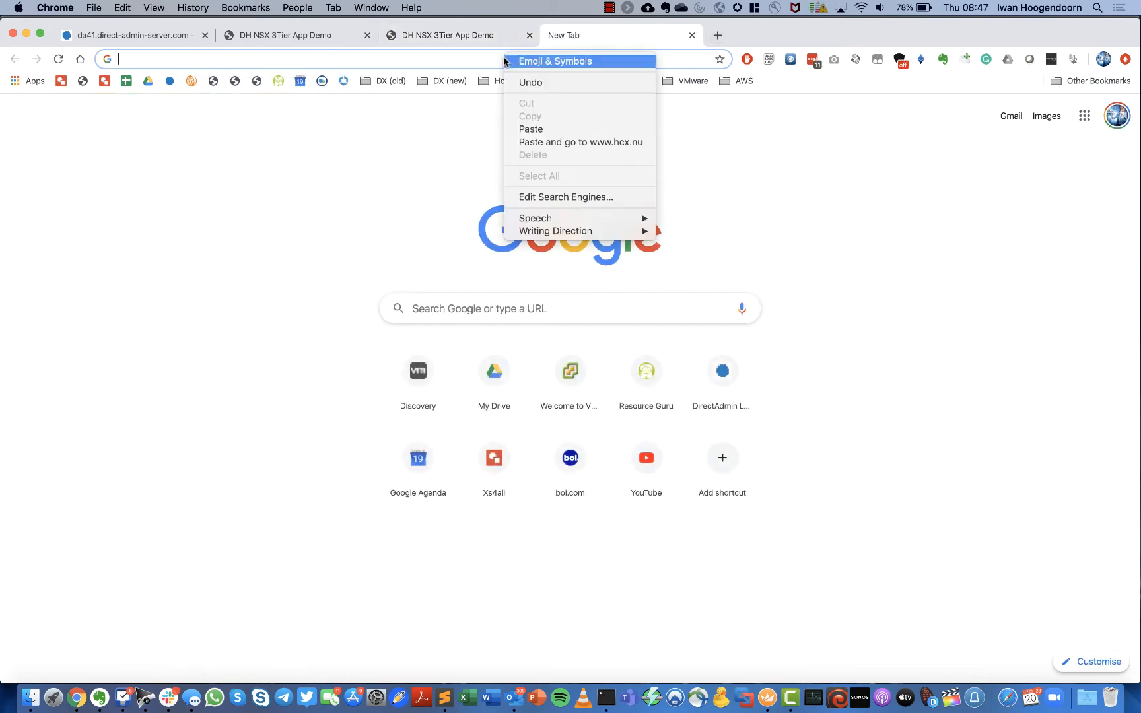
{"action": "left_click", "coordinate": [541, 142]}
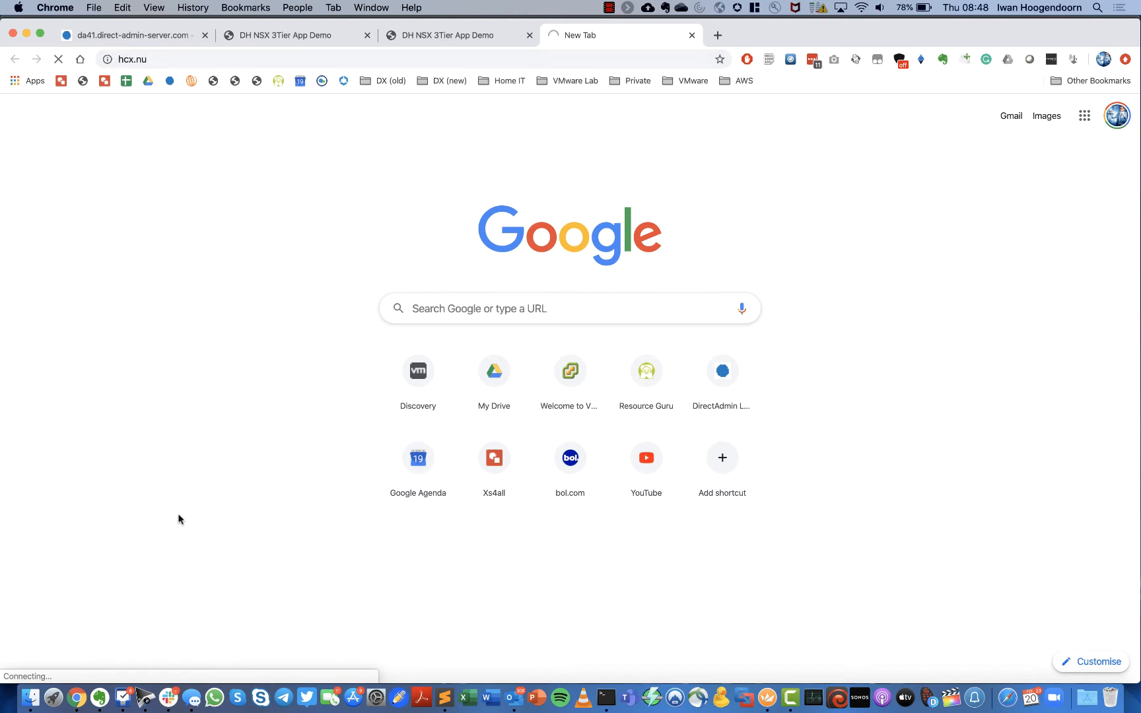
Return to the VMware Cloud on AWS console, request a new public IP with the note IH-PUB-NEW and copy its address
{"action": "right_click", "coordinate": [77, 698]}
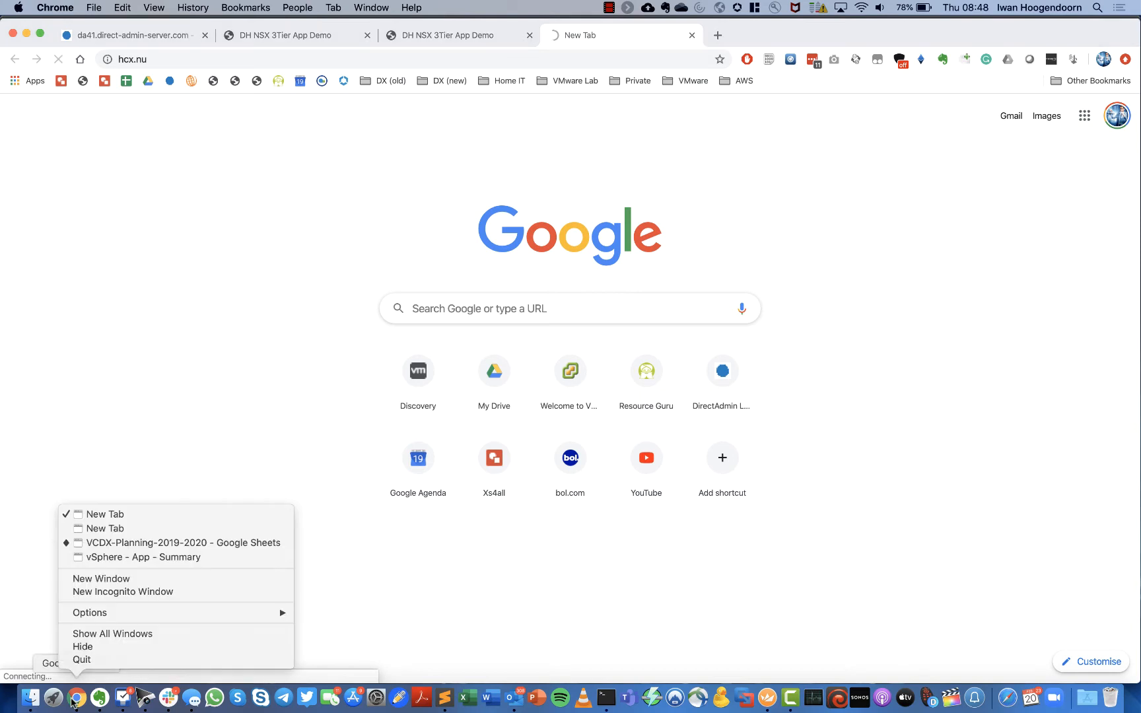
{"action": "left_click", "coordinate": [129, 559]}
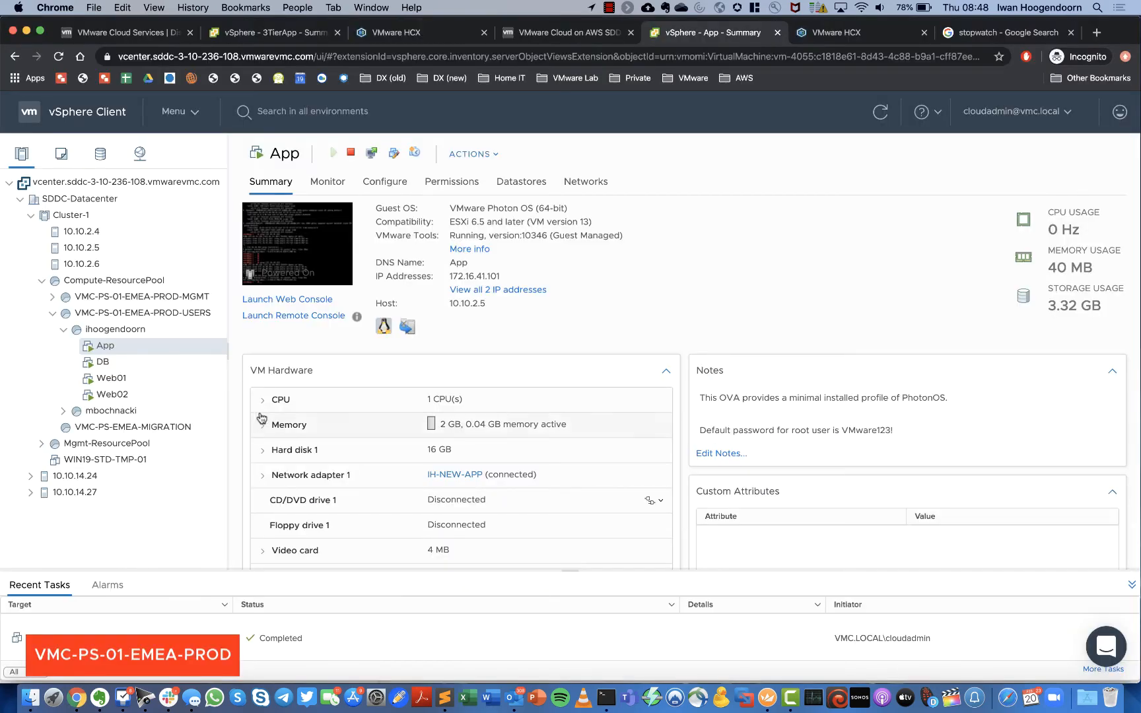
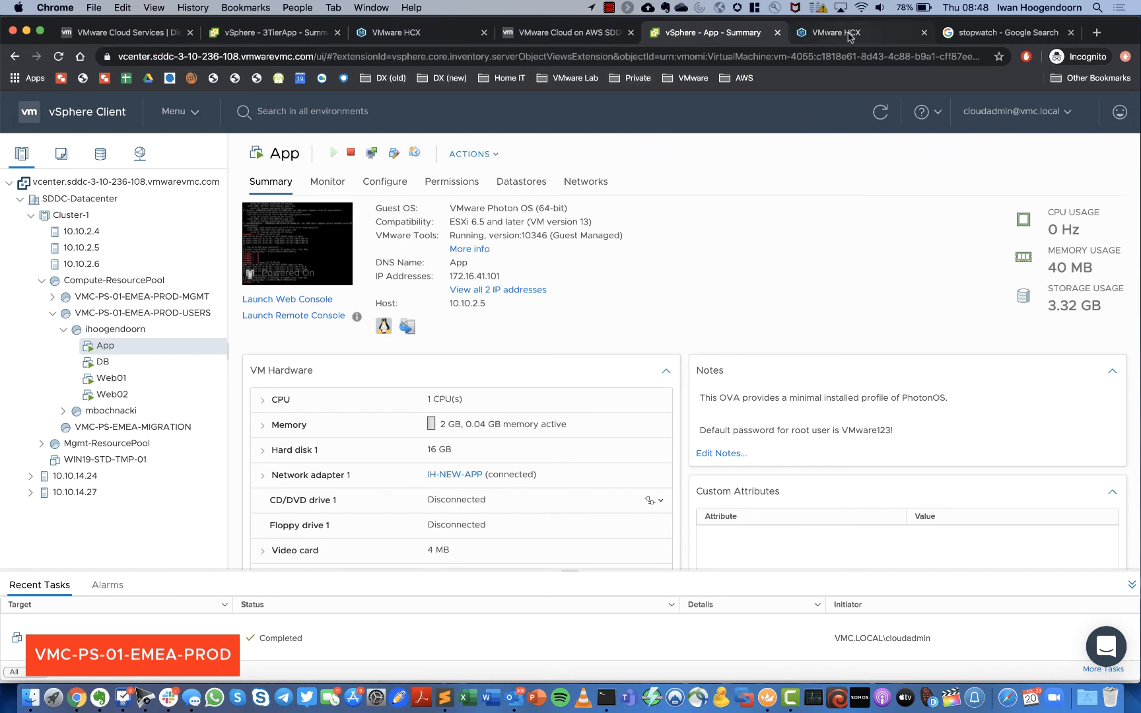
{"action": "left_click", "coordinate": [565, 36]}
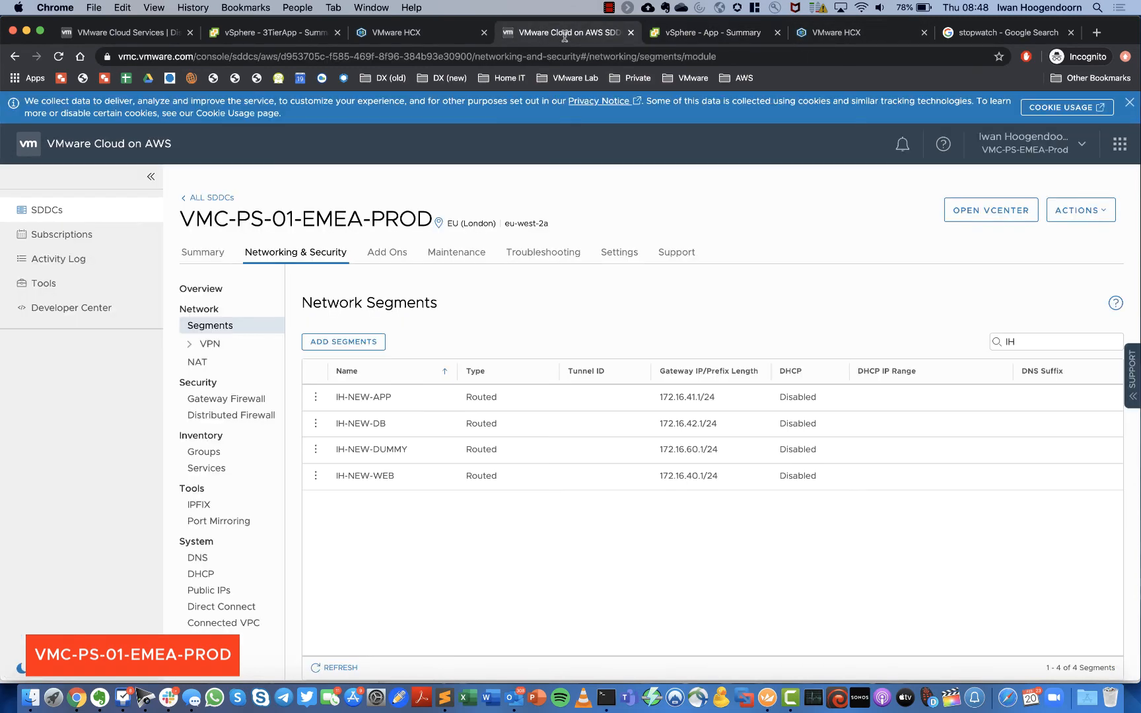
{"action": "left_click", "coordinate": [220, 594]}
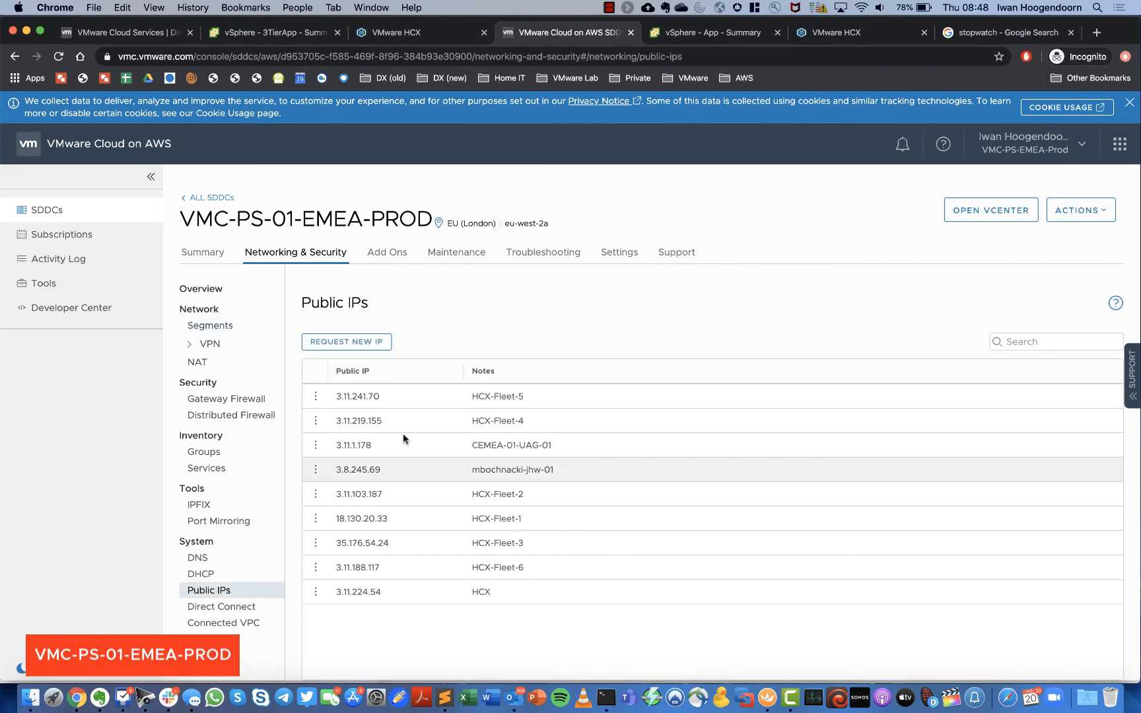
{"action": "left_click", "coordinate": [365, 344]}
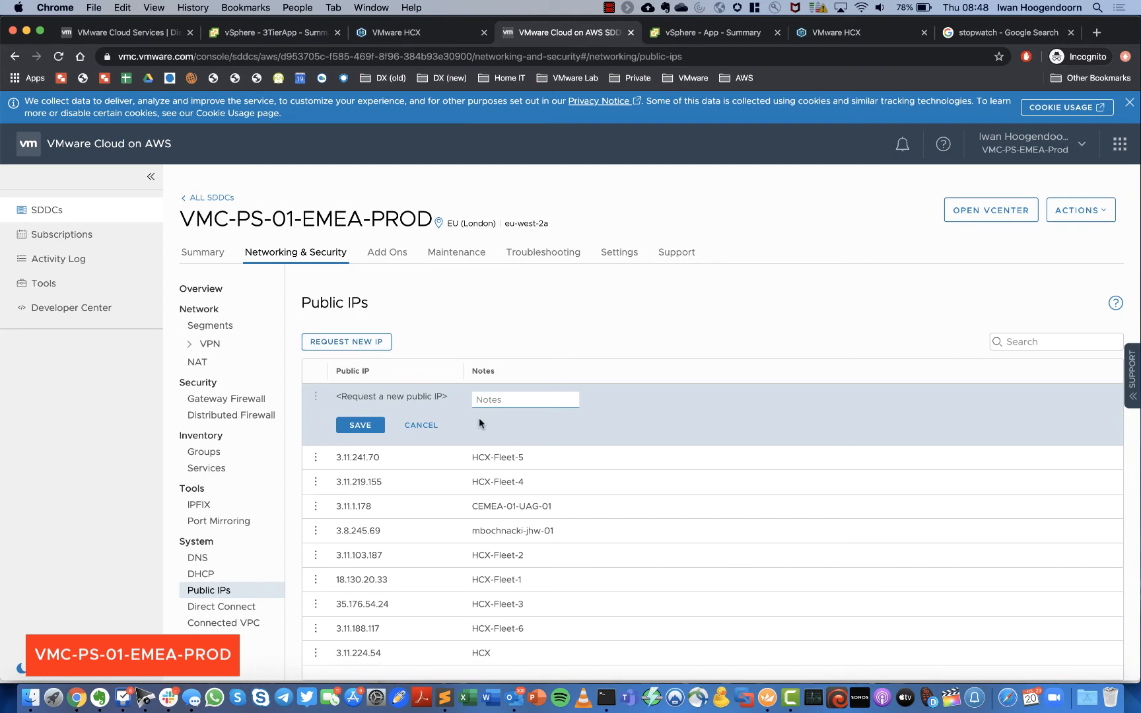
{"action": "type", "text": "IH-PUB-NEW"}
{"action": "left_click", "coordinate": [363, 426]}
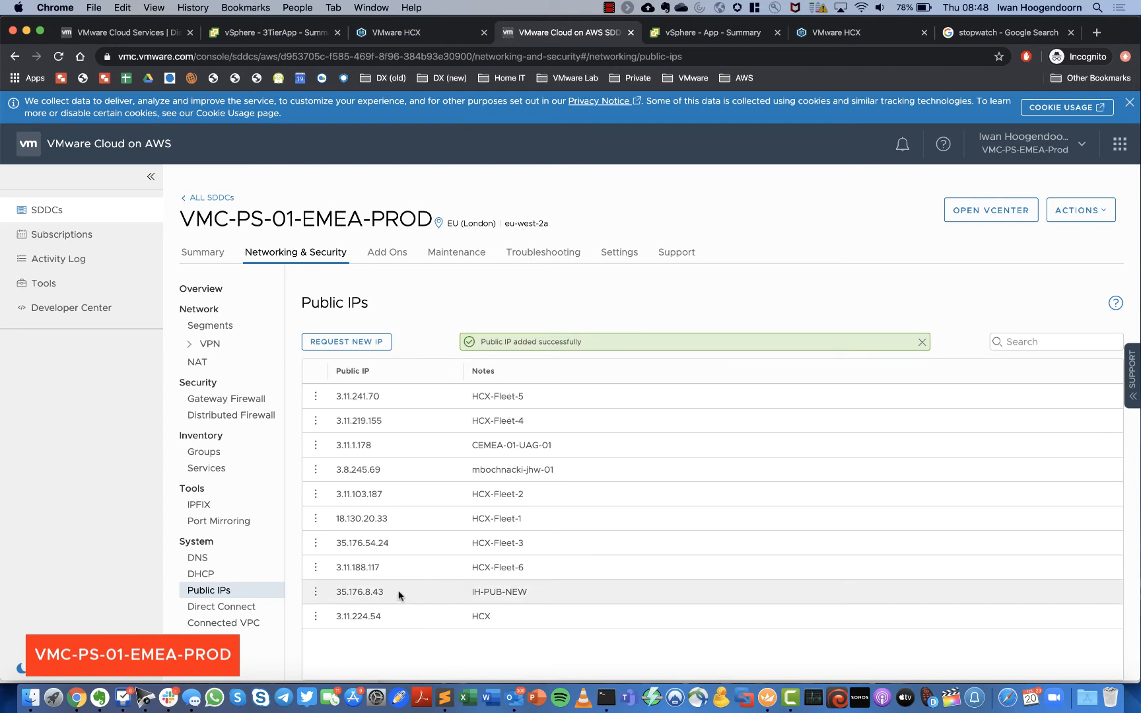
{"action": "left_click_drag", "start_coordinate": [383, 589], "coordinate": [333, 588]}
{"action": "right_click", "coordinate": [350, 591]}
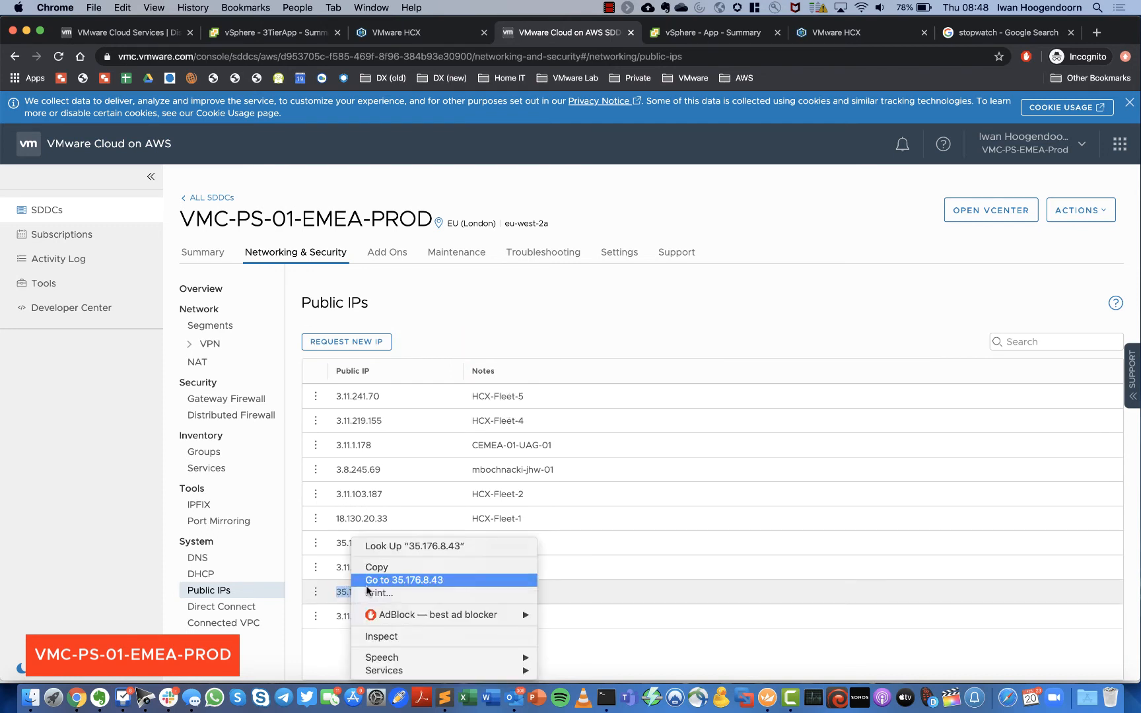
{"action": "left_click", "coordinate": [386, 567]}
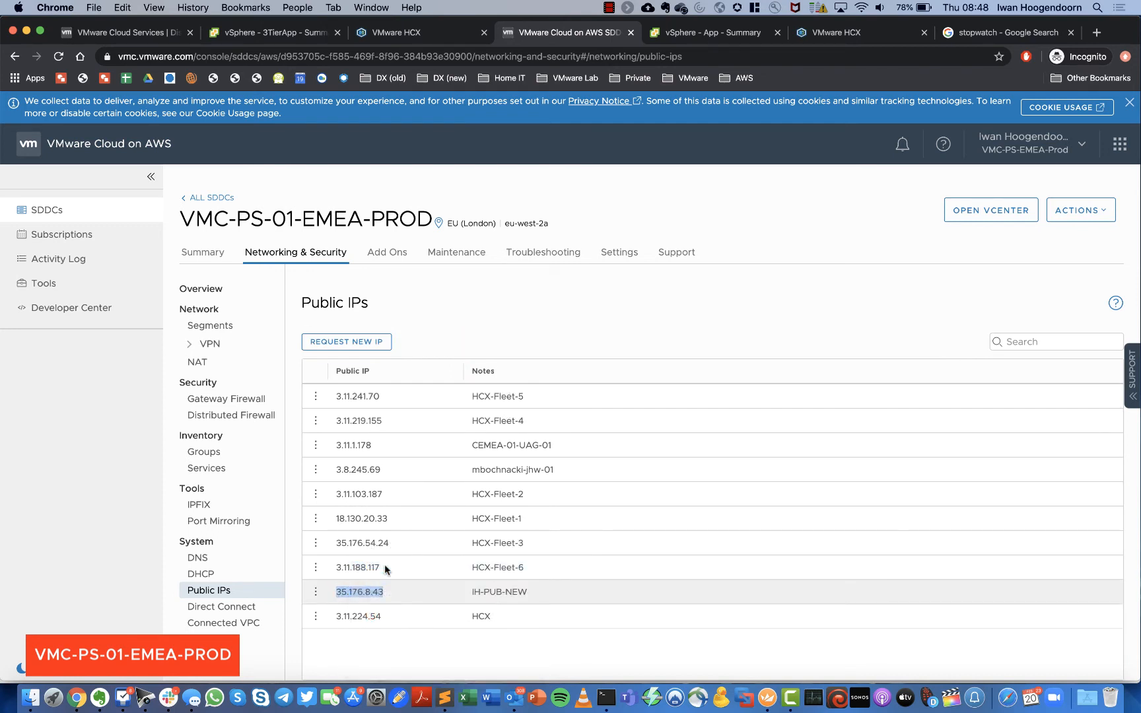
Start a new NAT rule named IH-NAT-NEW with 35.176.8.43 (IH-PUB-NEW) as its public IP
{"action": "left_click", "coordinate": [199, 363]}
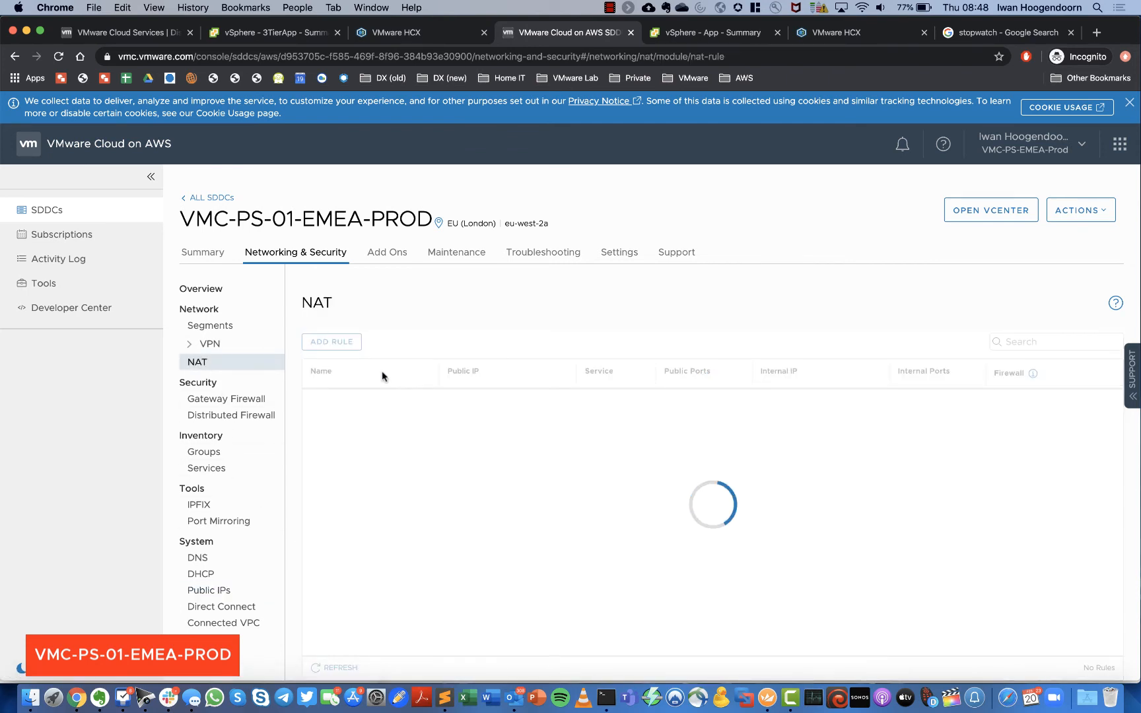
{"action": "left_click", "coordinate": [348, 344]}
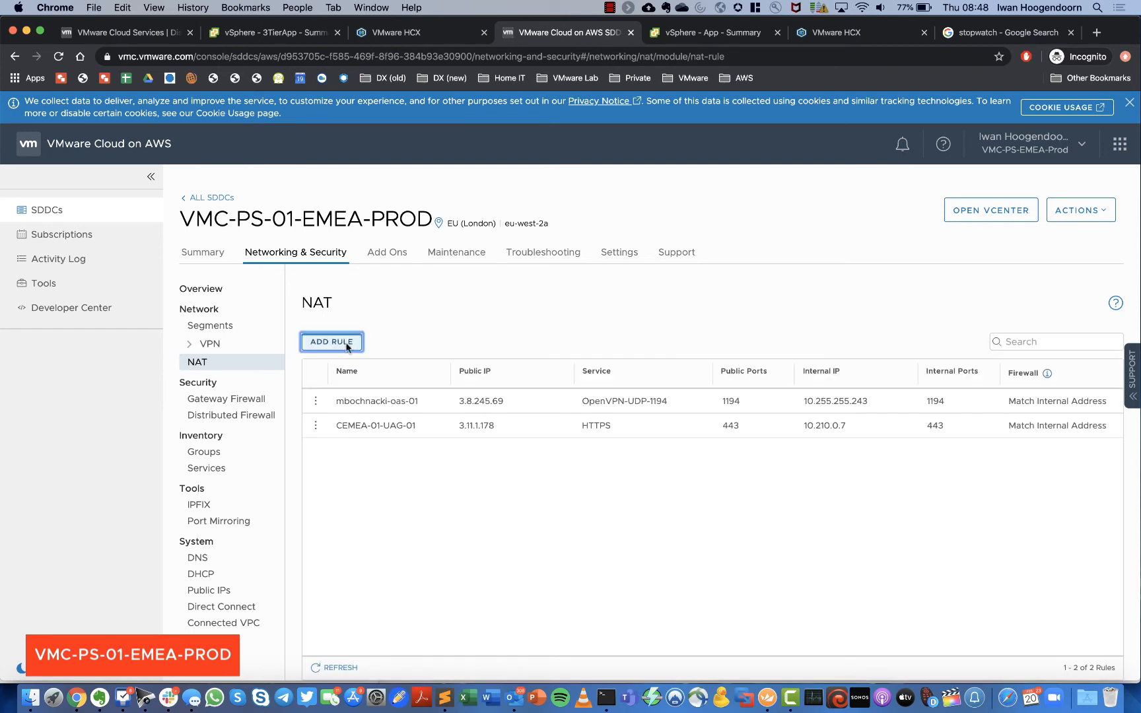
{"action": "type", "text": "IH-NAT-NEW"}
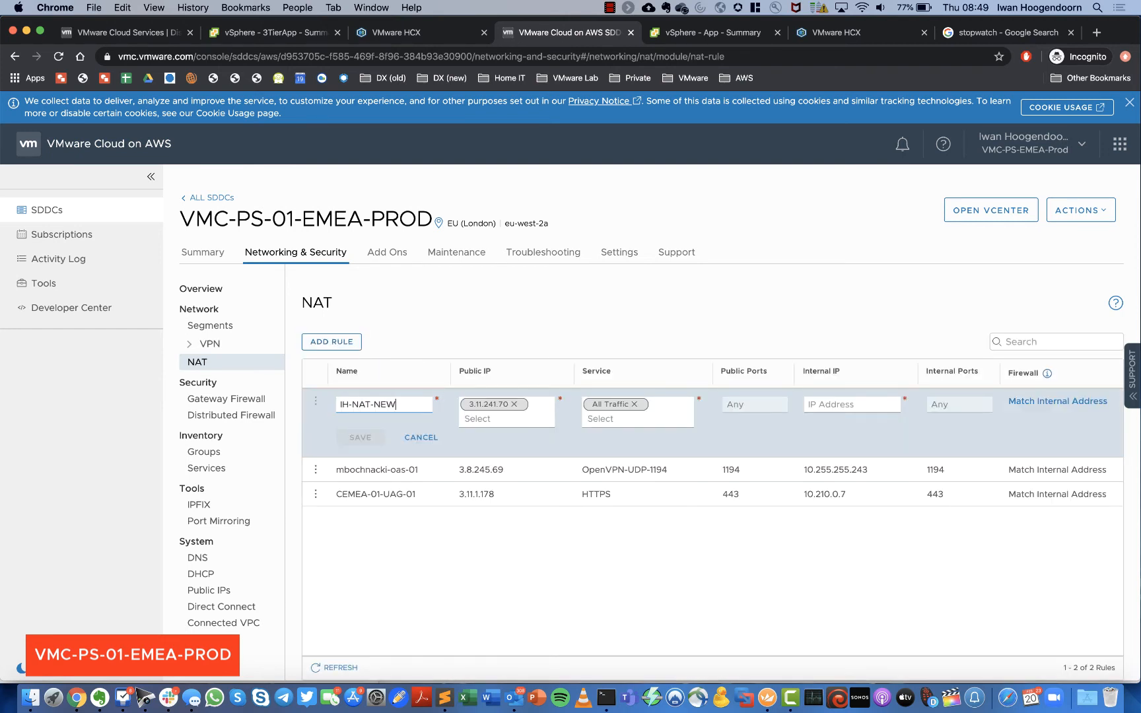
{"action": "left_click", "coordinate": [515, 405]}
{"action": "scroll", "coordinate": [523, 439], "scroll_direction": "down", "scroll_amount": 3}
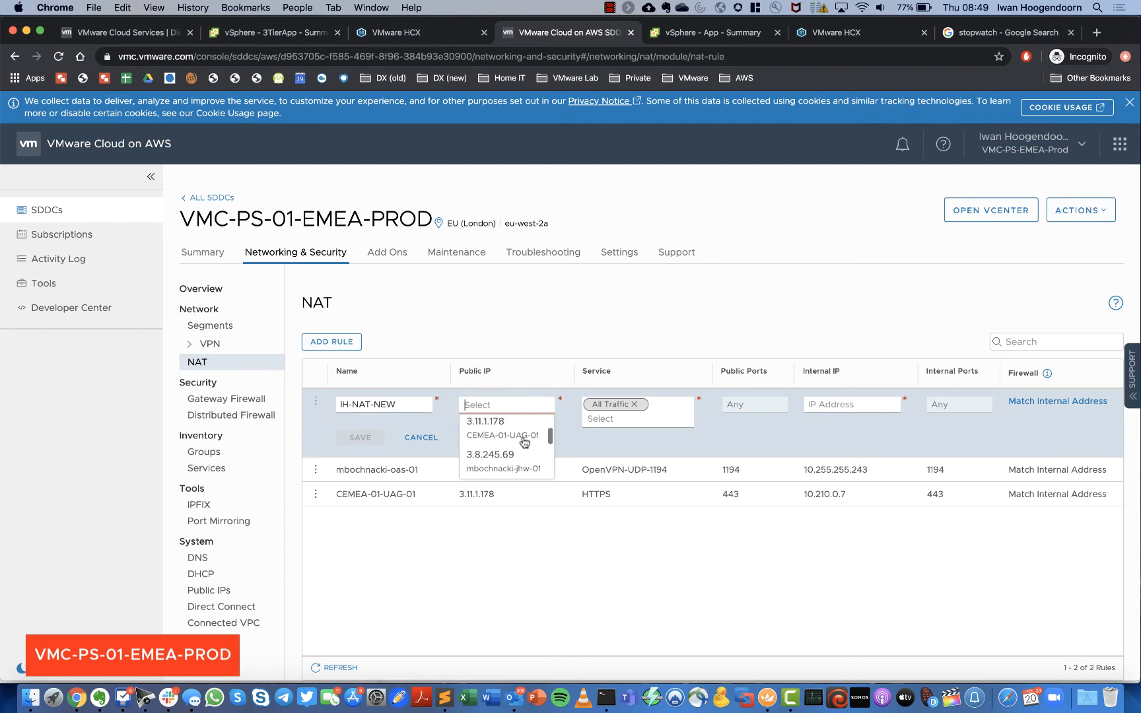
{"action": "scroll", "coordinate": [525, 441], "scroll_direction": "down", "scroll_amount": 5}
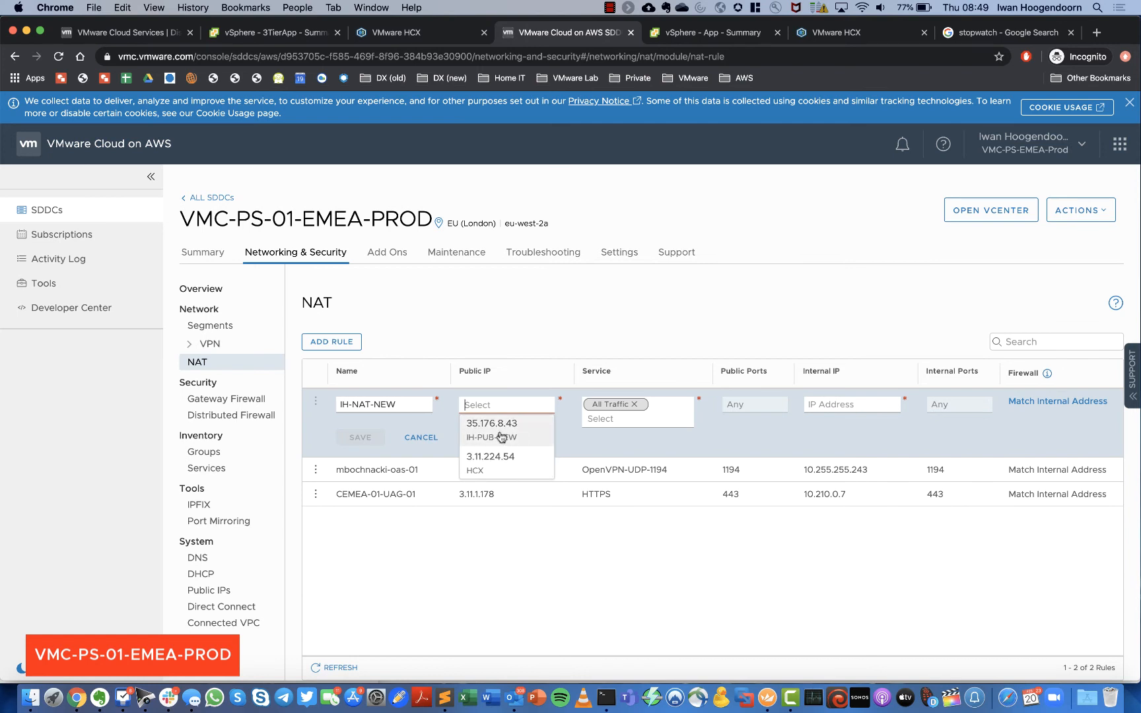
{"action": "left_click", "coordinate": [500, 436]}
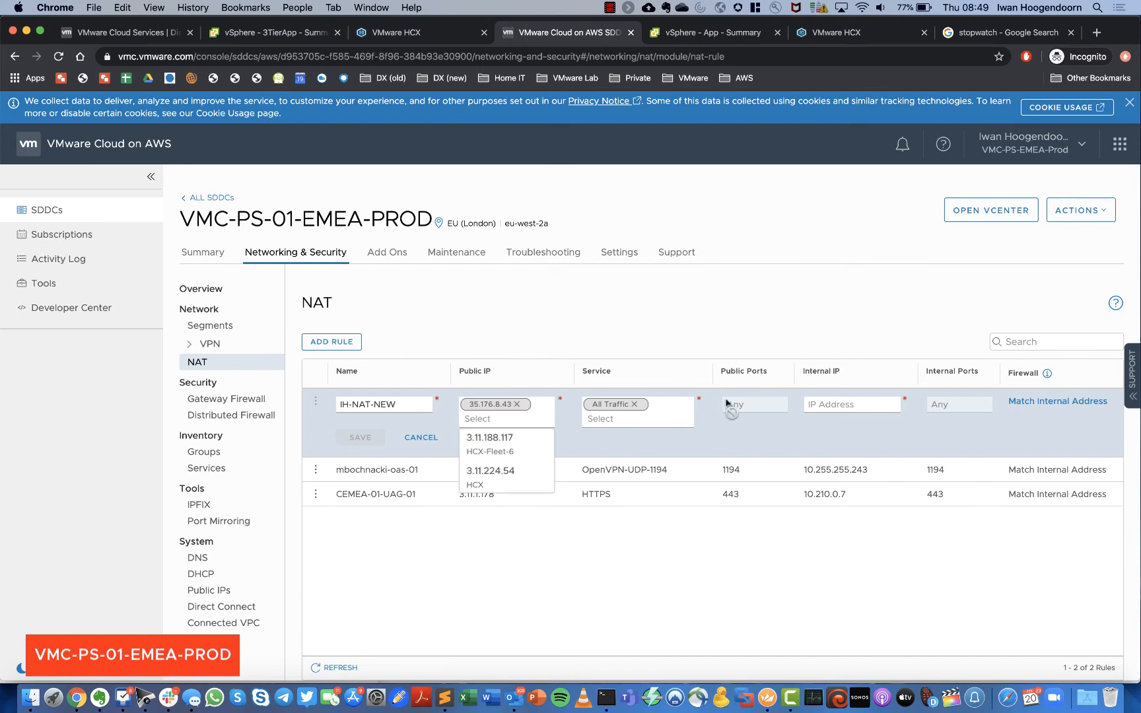
Set the IH-NAT-NEW rule's service to HTTP and its internal IP to 172.16.40.101, and save the rule
{"action": "left_click", "coordinate": [634, 404]}
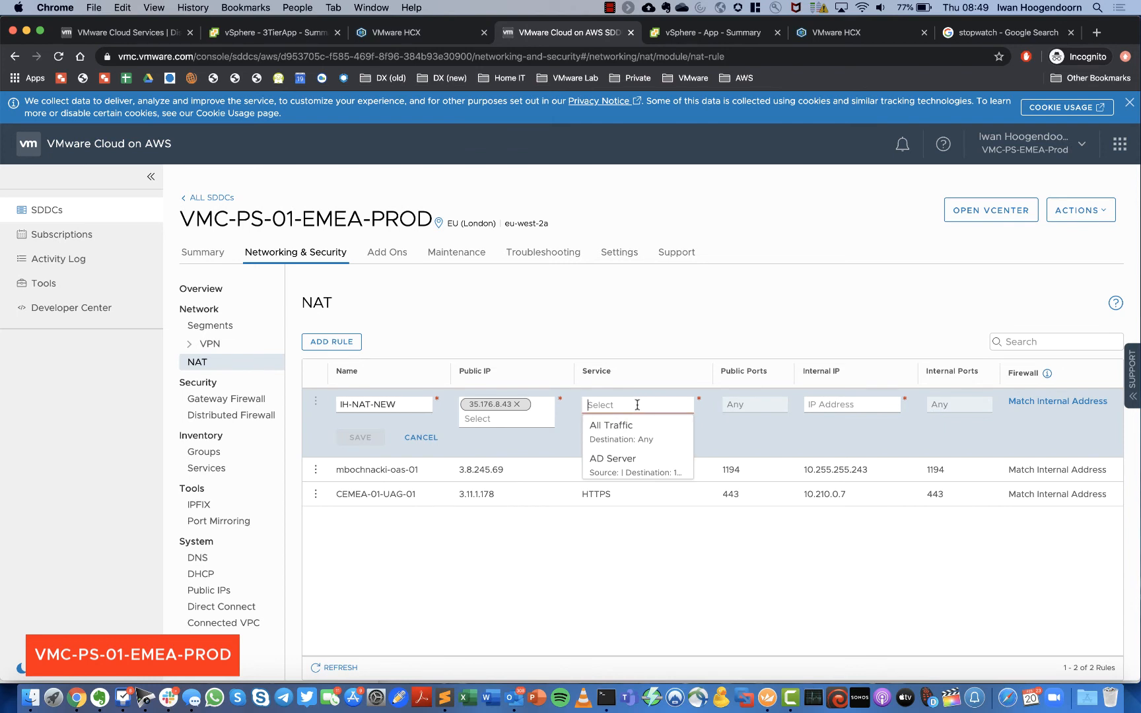
{"action": "type", "text": "HTTP"}
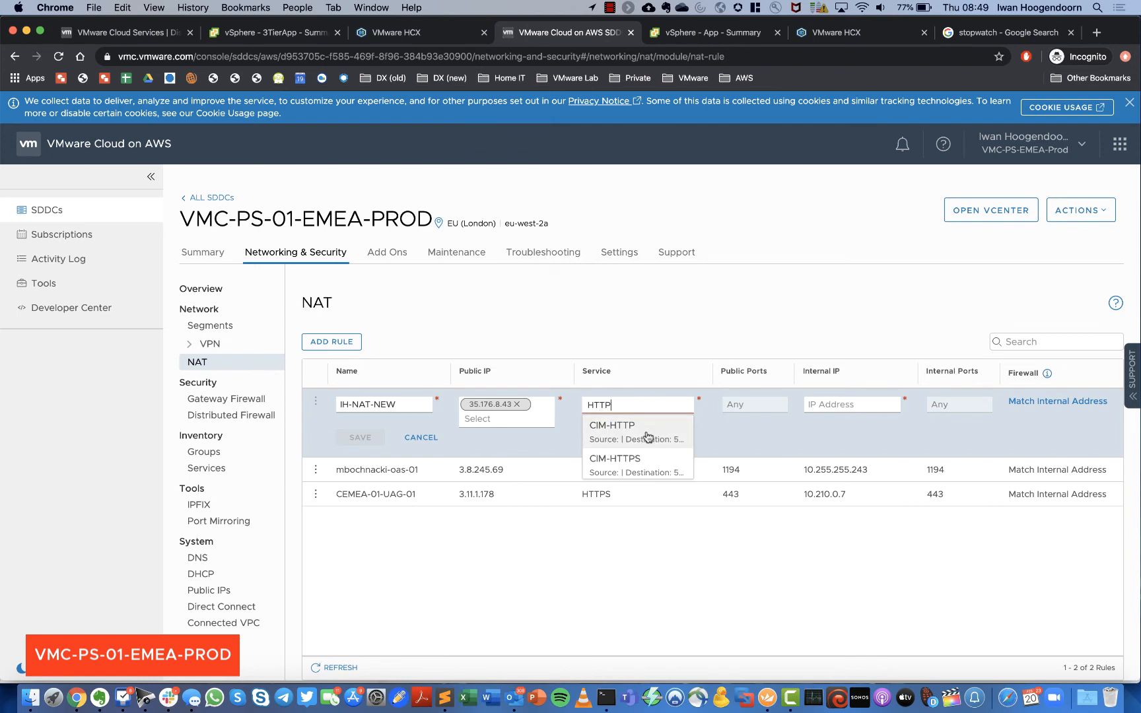
{"action": "left_click", "coordinate": [628, 439]}
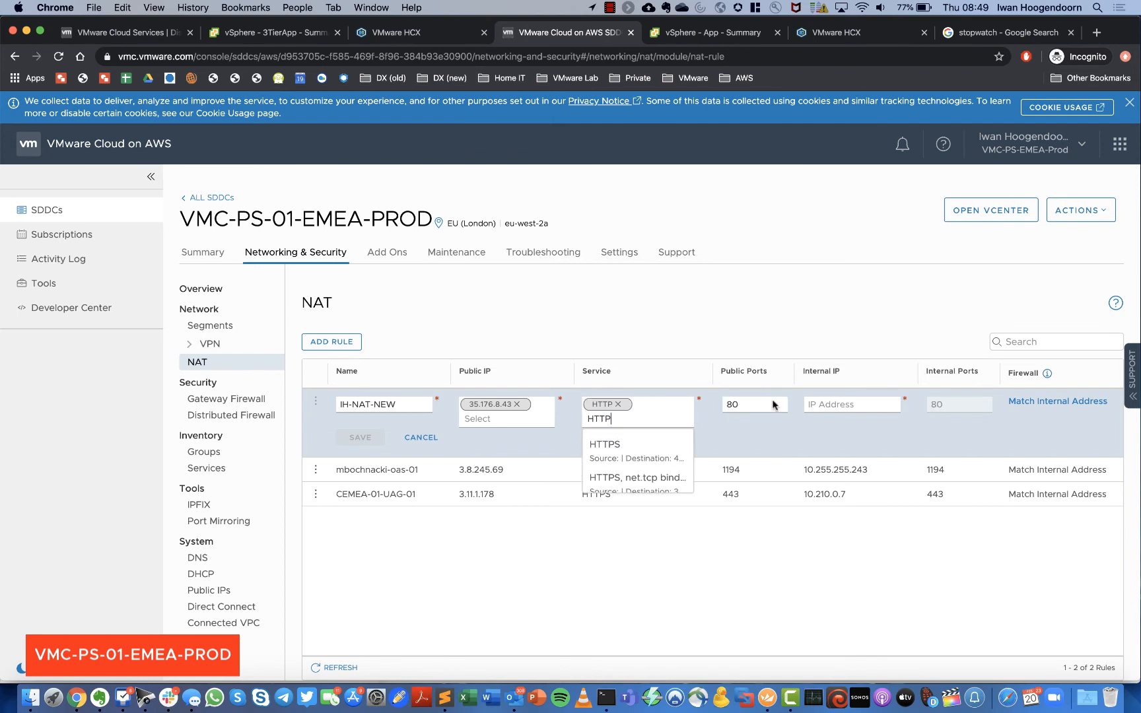
{"action": "left_click", "coordinate": [843, 405]}
{"action": "type", "text": "172.16"}
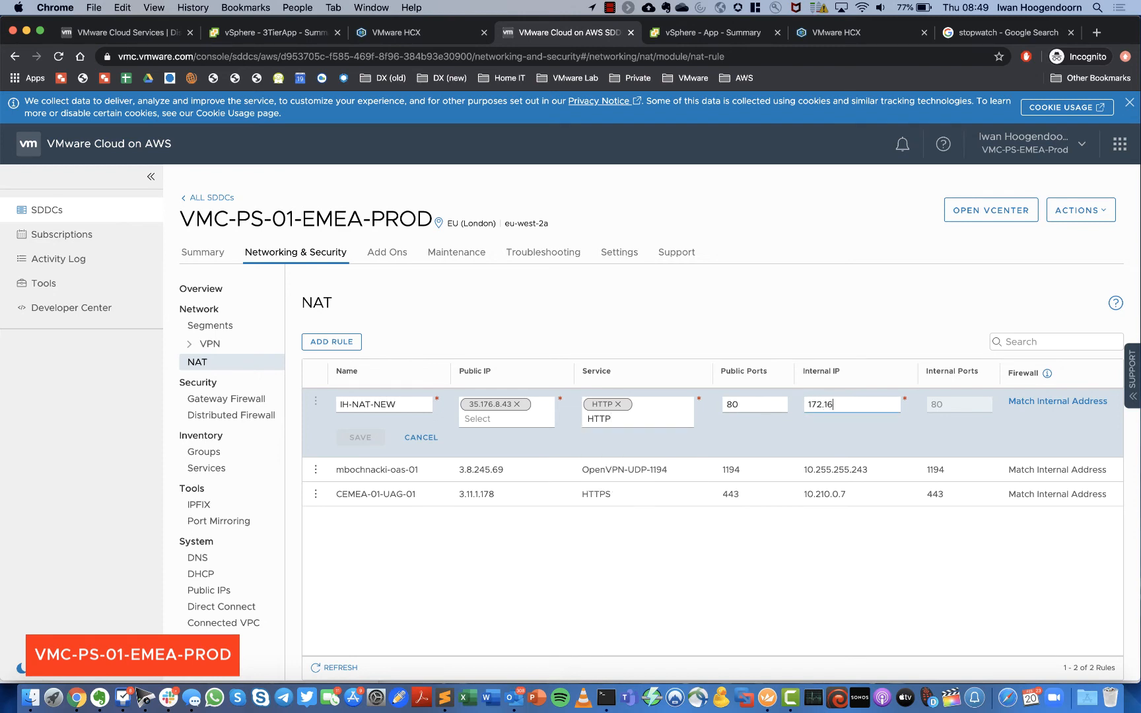
{"action": "type", "text": ".40.101"}
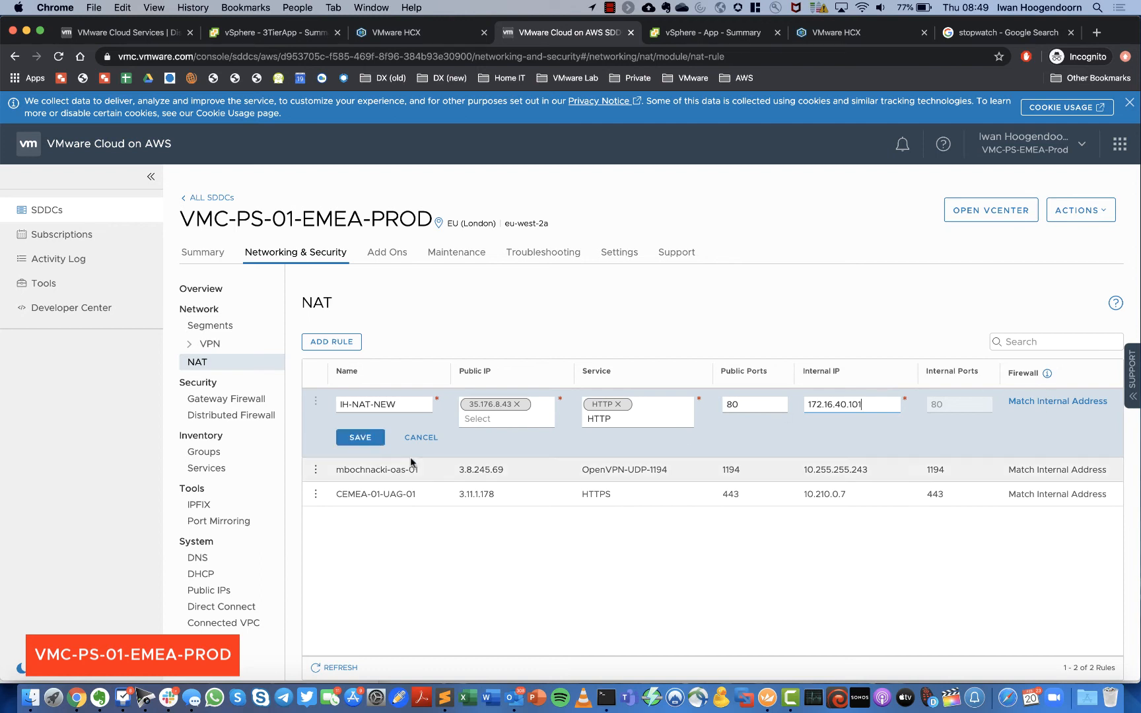
{"action": "left_click", "coordinate": [360, 438]}
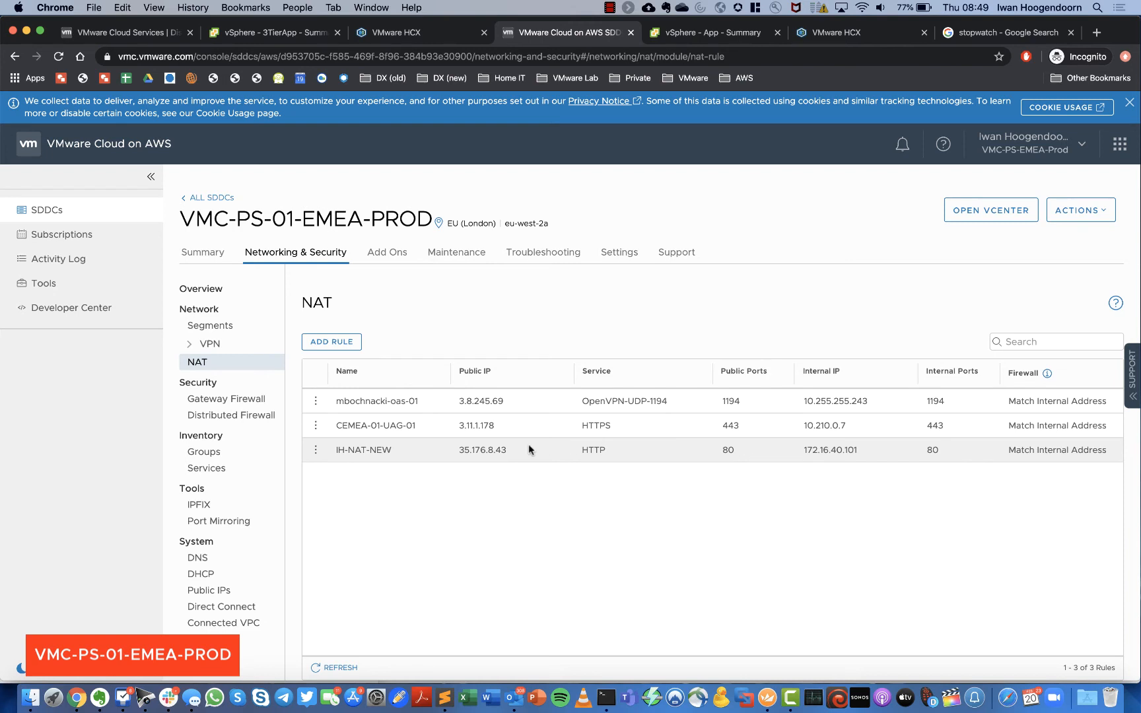
Add a Compute Gateway firewall rule named IH-ALLOW-WEB1 with Any as its source
{"action": "left_click", "coordinate": [231, 399]}
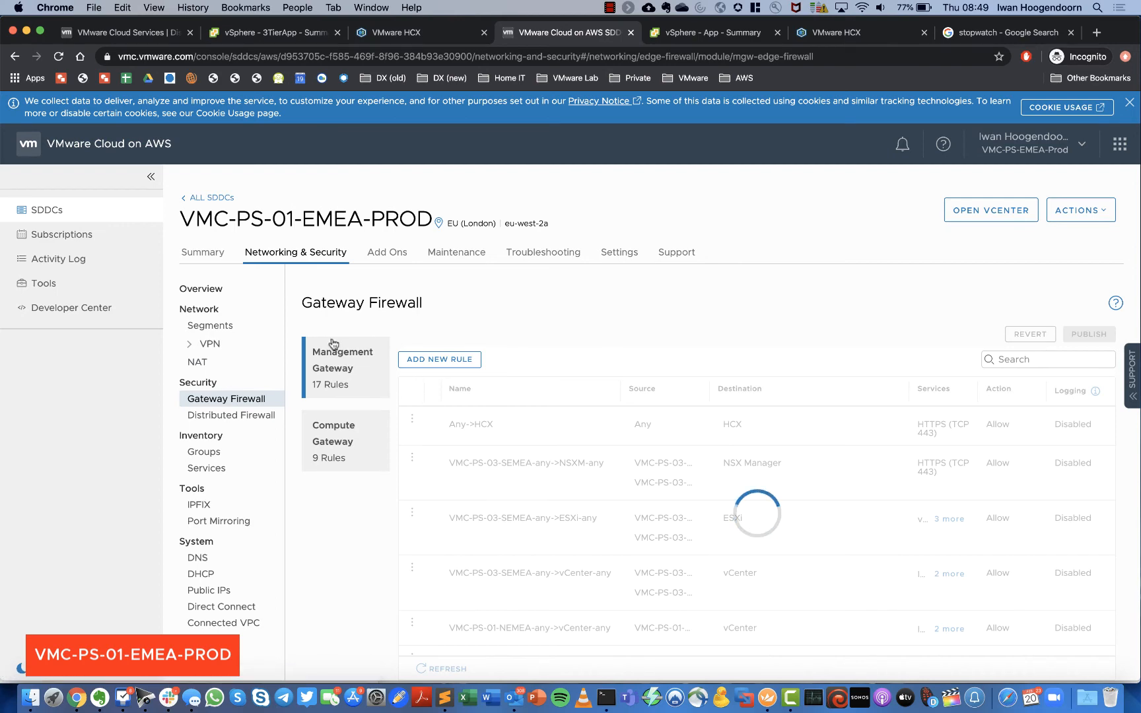
{"action": "left_click", "coordinate": [335, 437]}
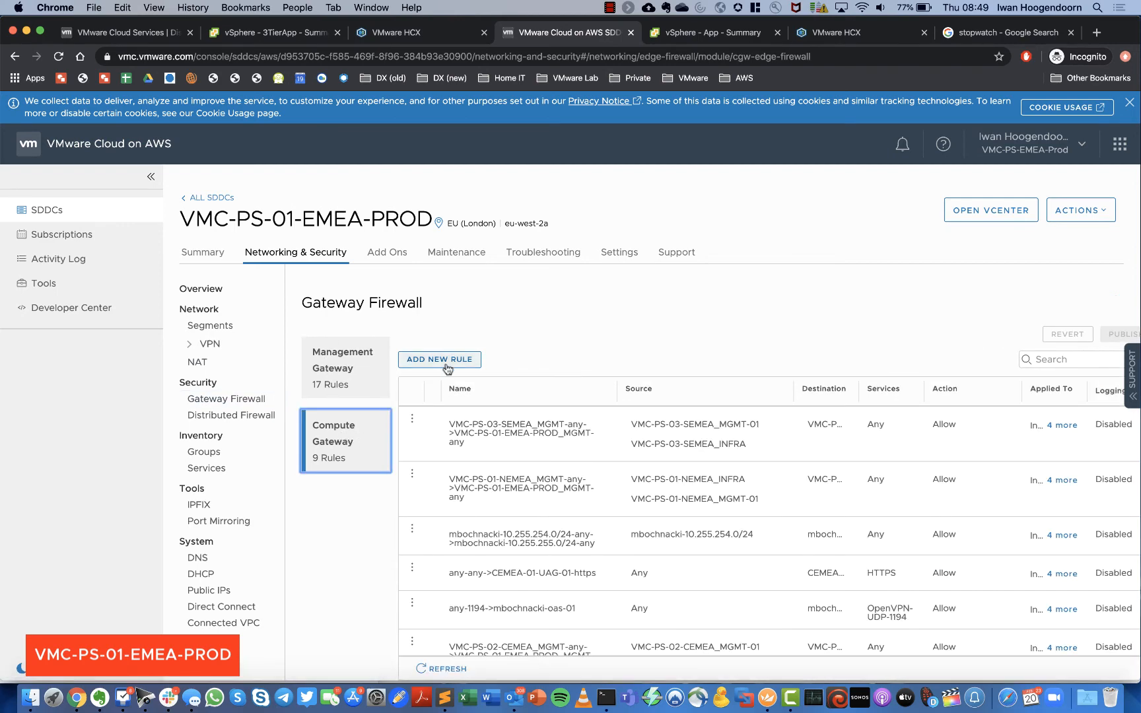
{"action": "left_click", "coordinate": [447, 362]}
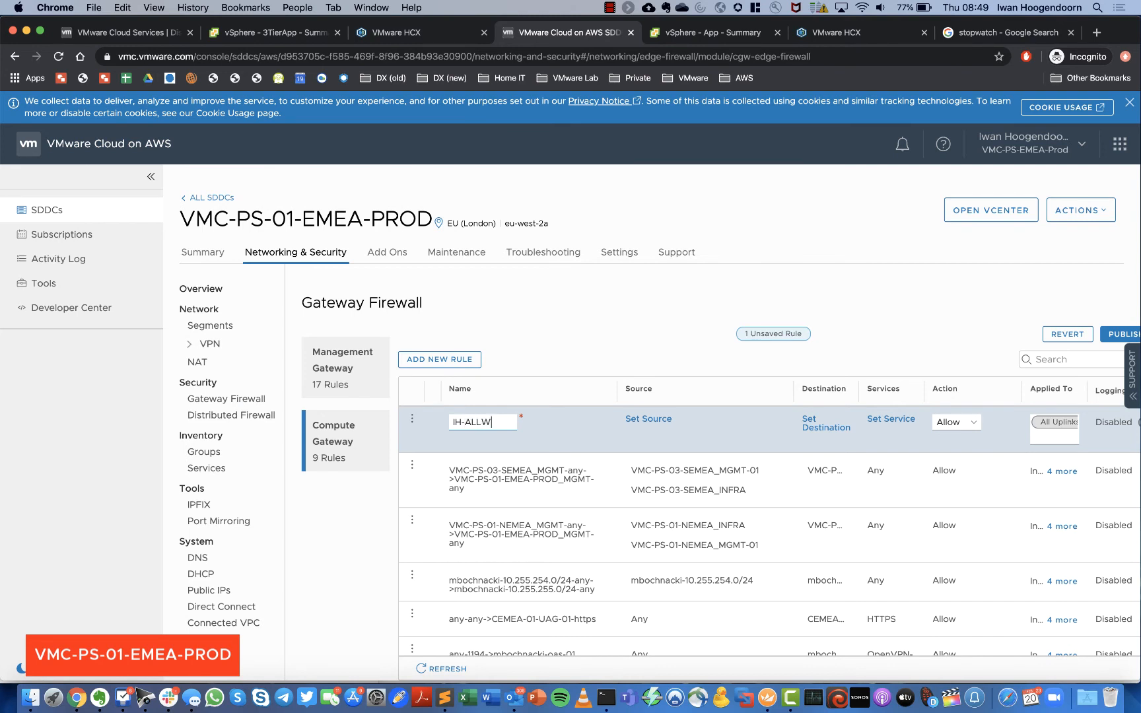
{"action": "type", "text": "IH-ALLOW-"}
{"action": "type", "text": "WEB1"}
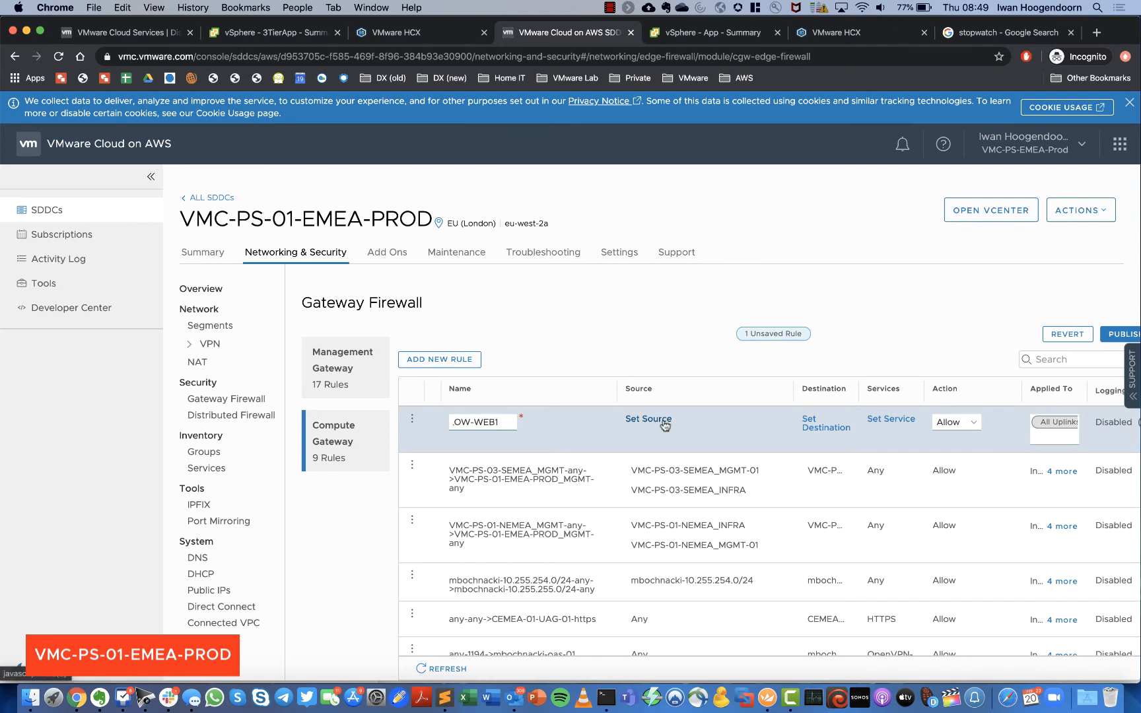
{"action": "left_click", "coordinate": [656, 421]}
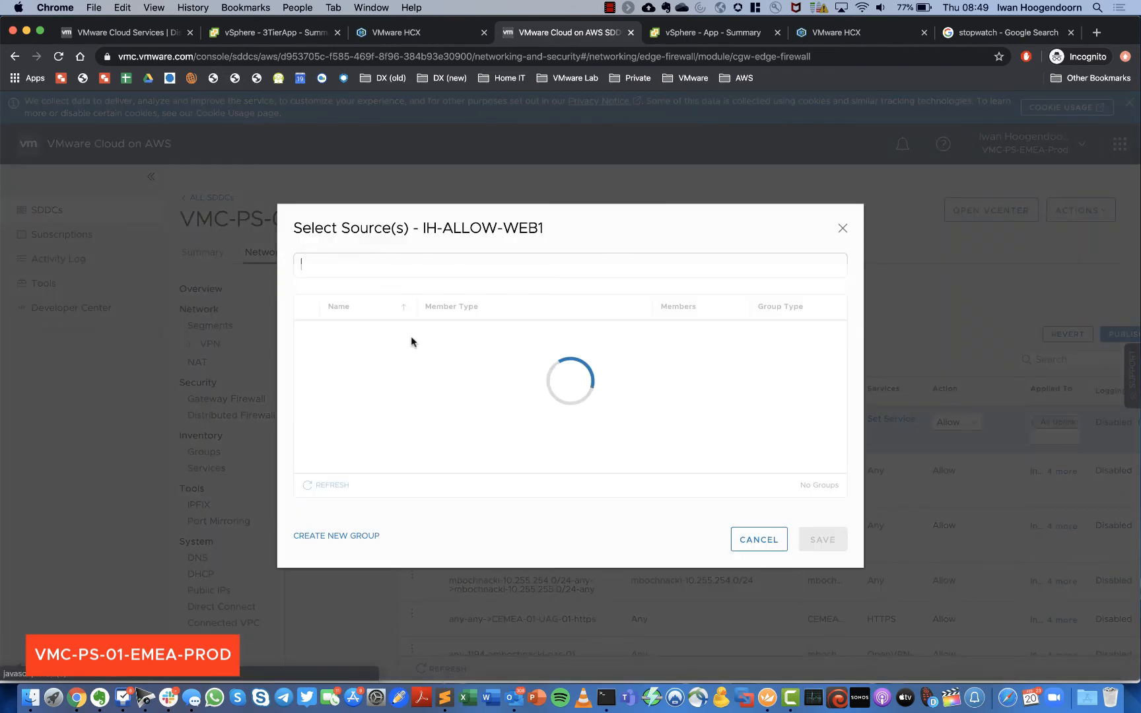
{"action": "left_click", "coordinate": [307, 332]}
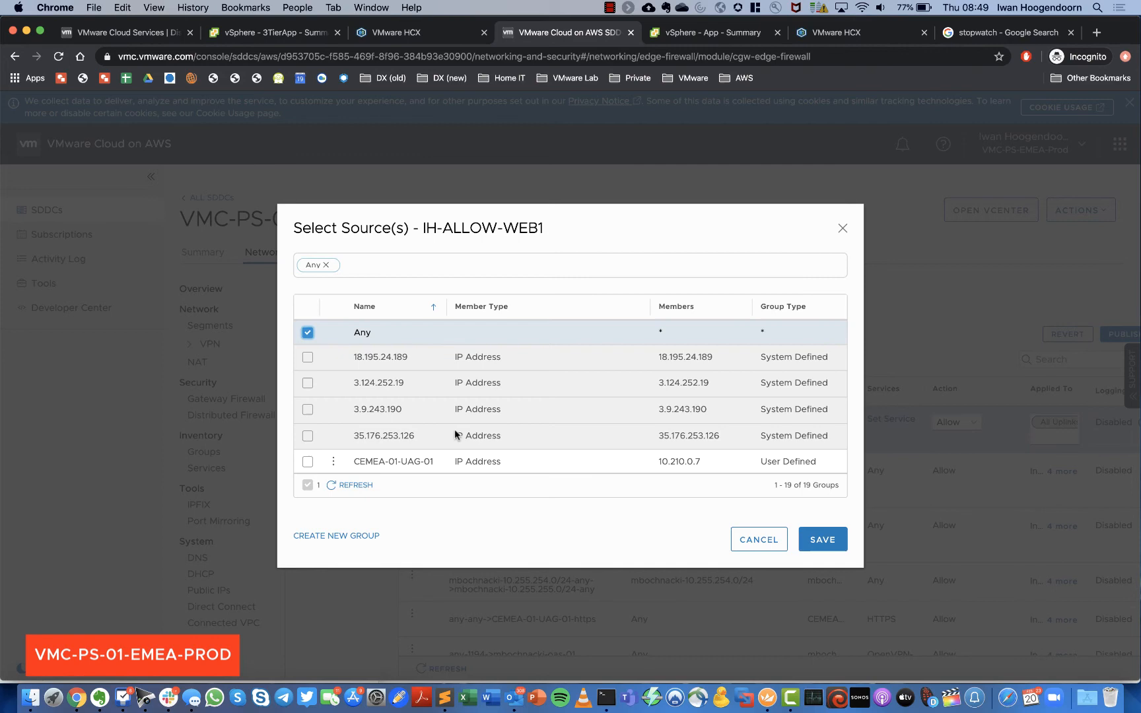
{"action": "left_click", "coordinate": [819, 540]}
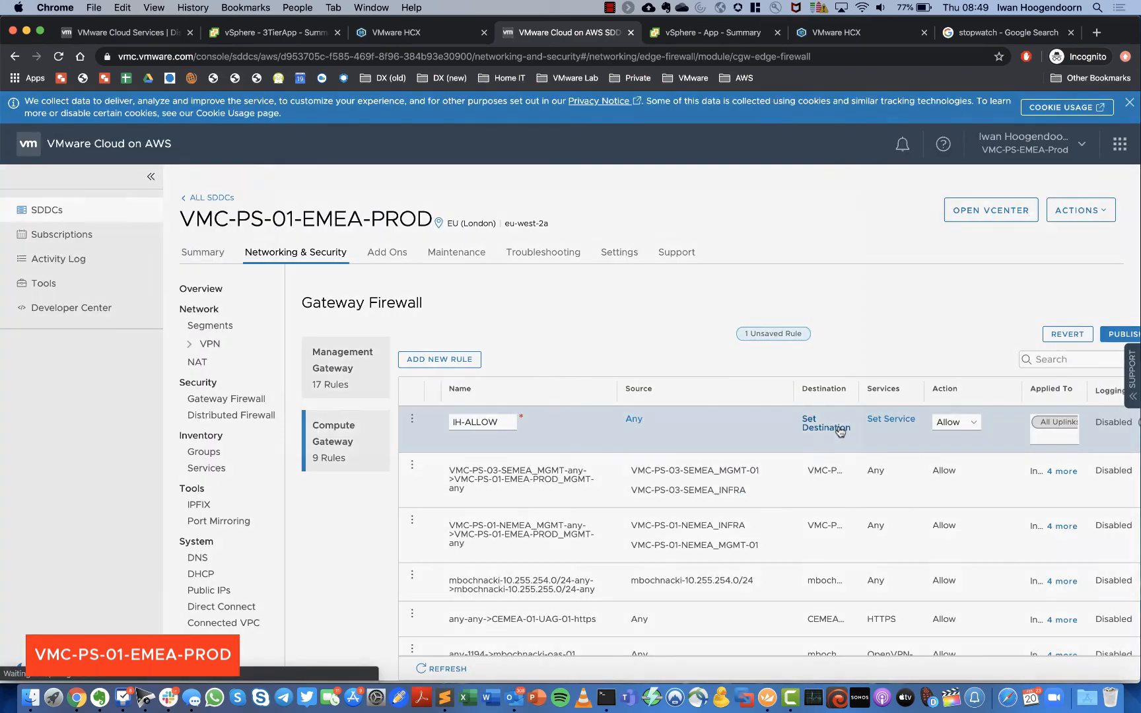
Start a new destination group of virtual machines named IH-WEB-NEW for the IH-ALLOW-WEB1 rule
{"action": "left_click", "coordinate": [839, 429]}
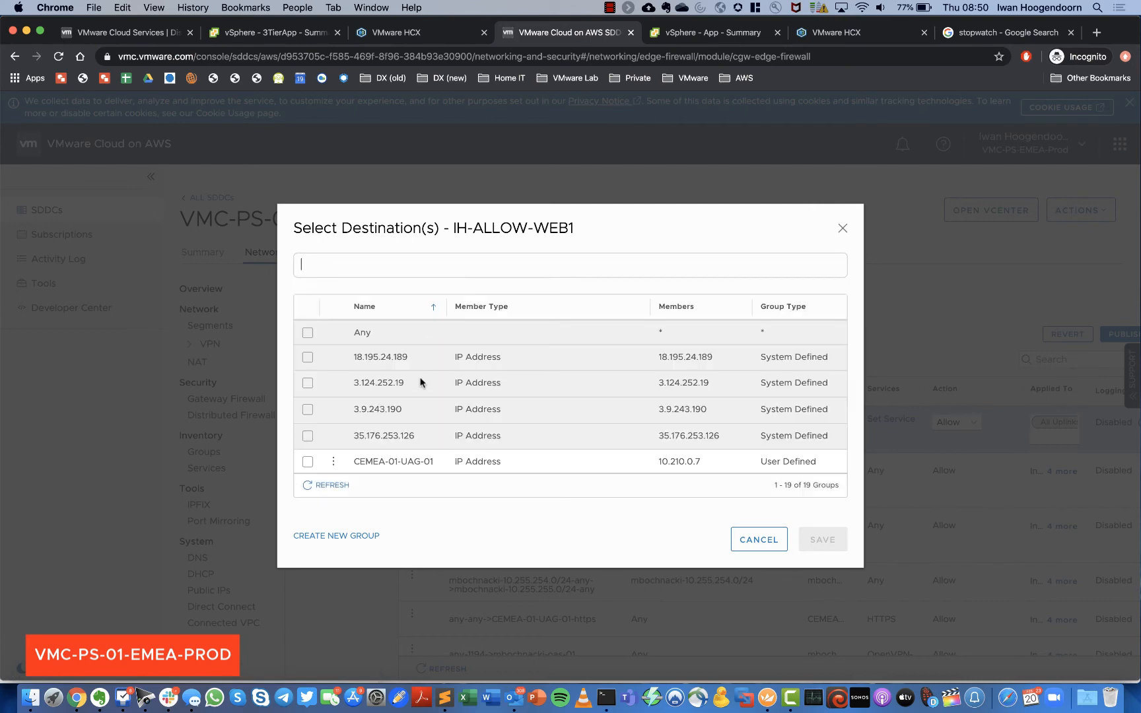
{"action": "scroll", "coordinate": [420, 388], "scroll_direction": "down", "scroll_amount": 8}
{"action": "scroll", "coordinate": [420, 388], "scroll_direction": "down", "scroll_amount": 5}
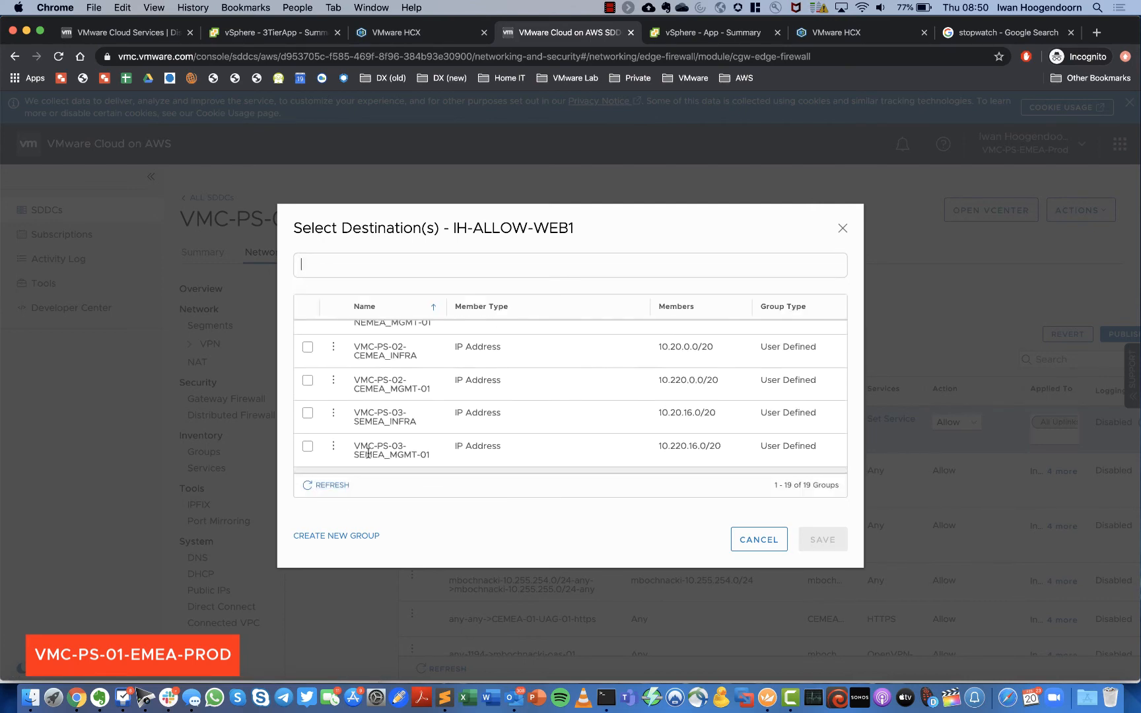
{"action": "scroll", "coordinate": [364, 462], "scroll_direction": "up", "scroll_amount": 2}
{"action": "scroll", "coordinate": [365, 455], "scroll_direction": "down", "scroll_amount": 1}
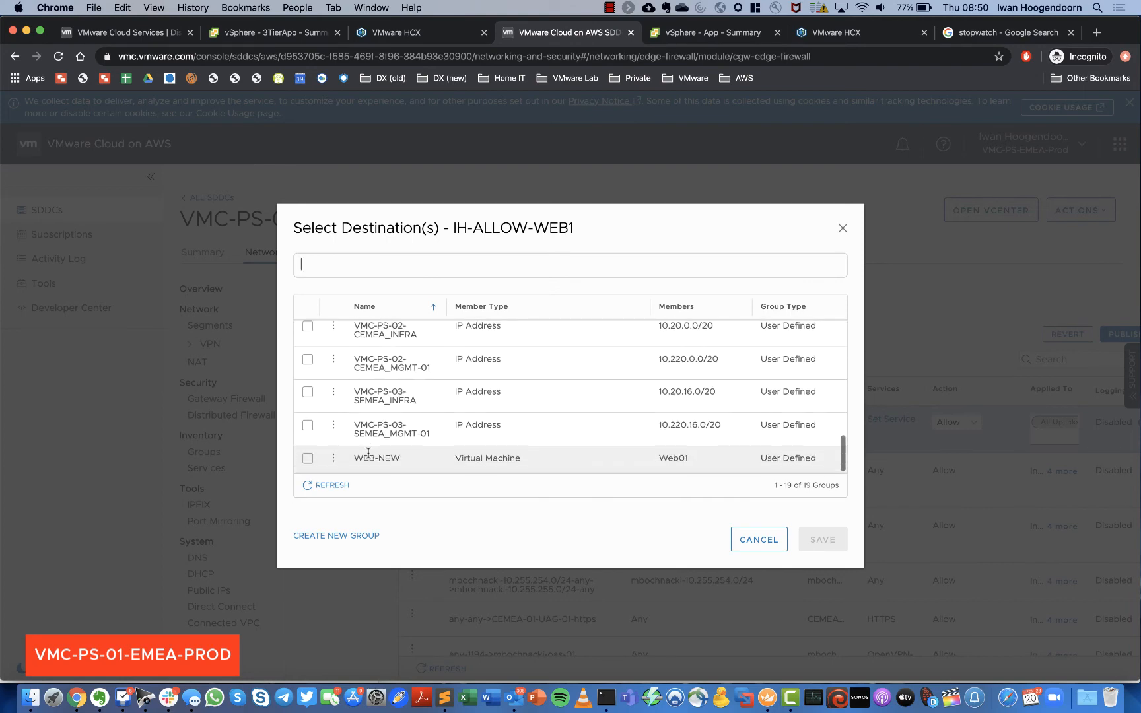
{"action": "scroll", "coordinate": [322, 467], "scroll_direction": "up", "scroll_amount": 10}
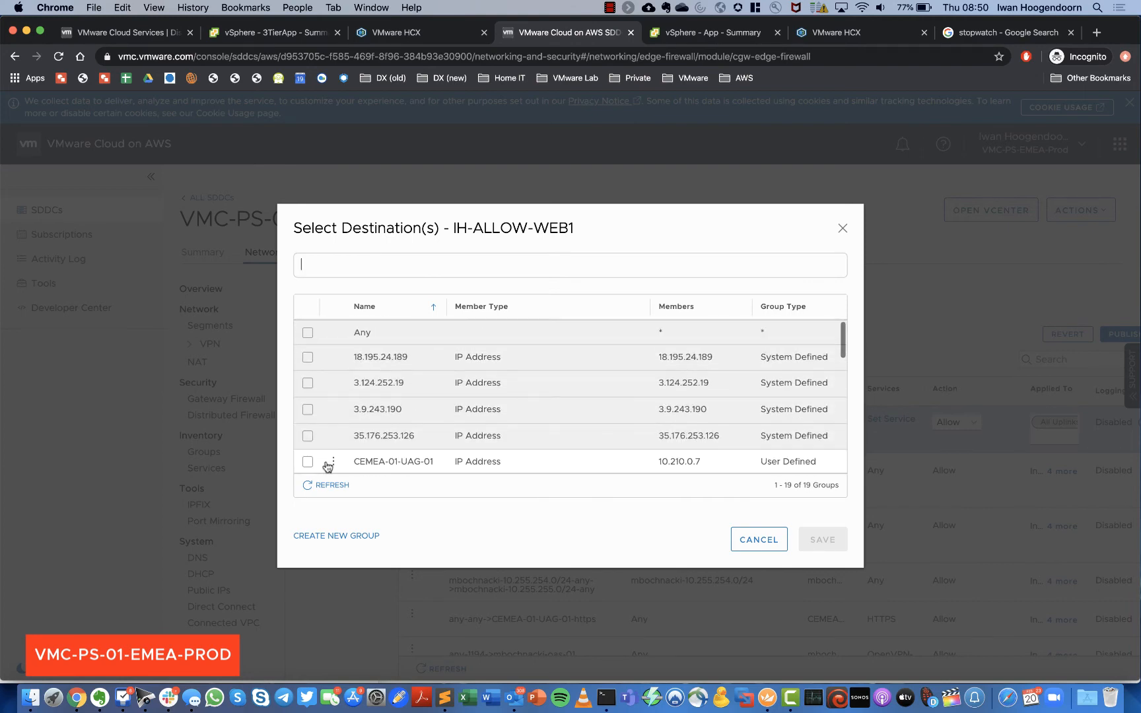
{"action": "left_click", "coordinate": [328, 537]}
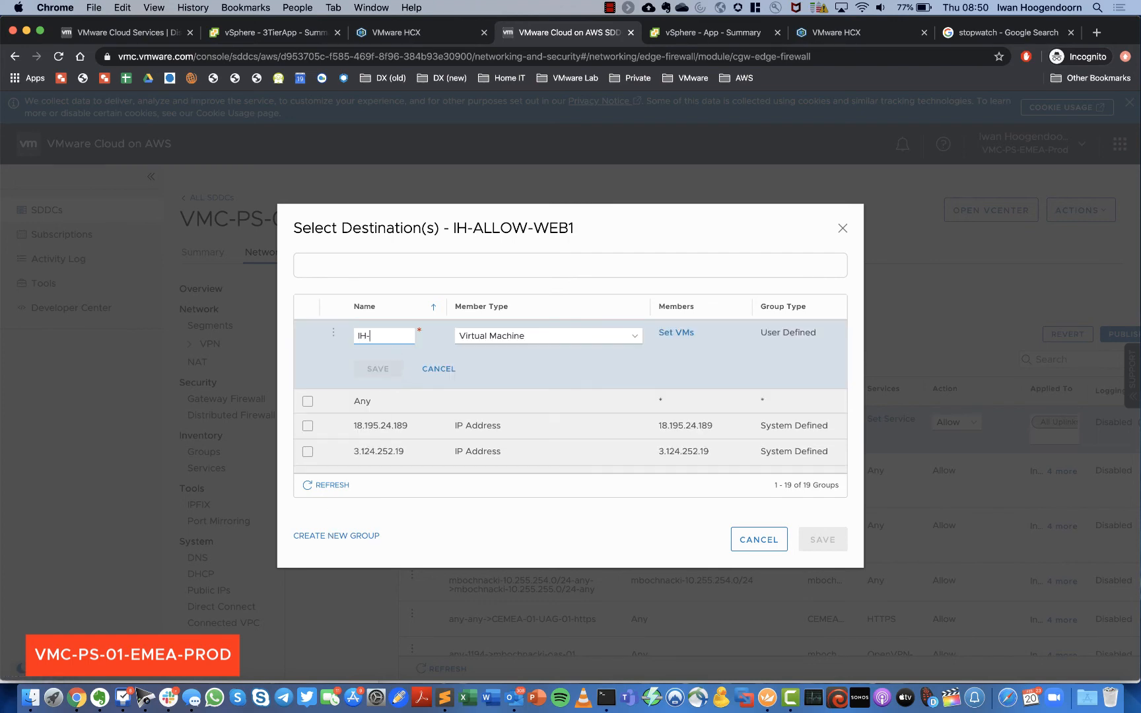
{"action": "type", "text": "IH-WEB"}
{"action": "type", "text": "-Ne"}
{"action": "key", "text": "BackSpace"}
{"action": "type", "text": "EW"}
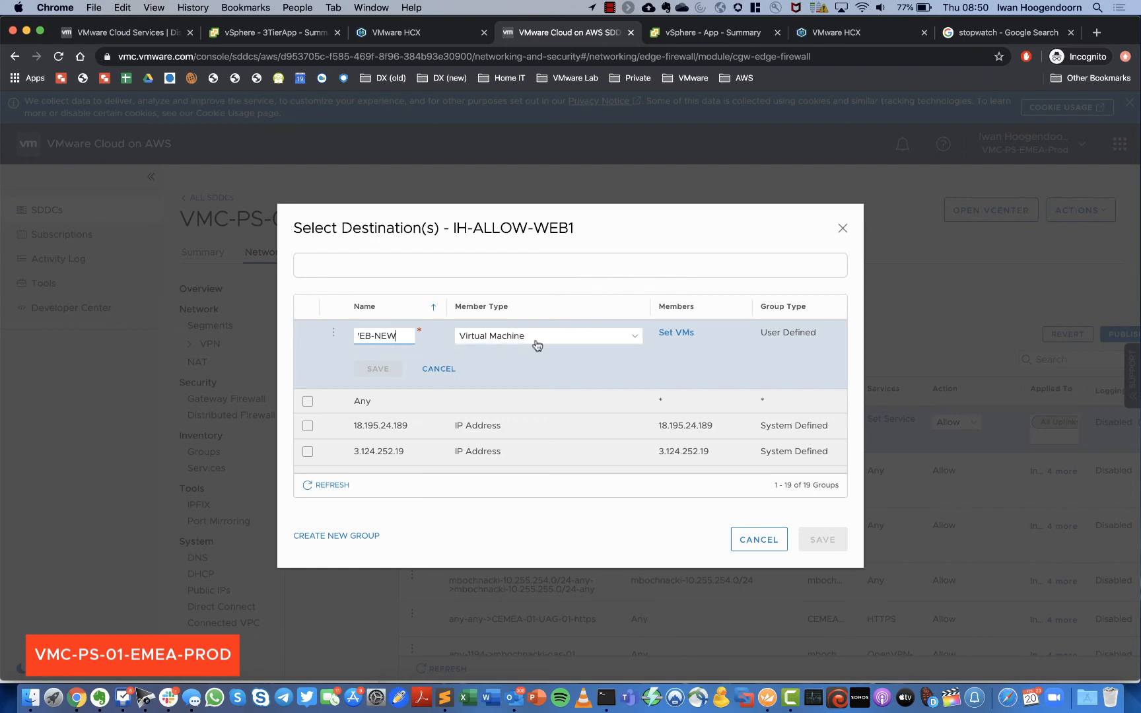
Add the Web01 virtual machine to the IH-WEB-NEW group, save the group and apply it as the firewall rule's destination
{"action": "left_click", "coordinate": [678, 333]}
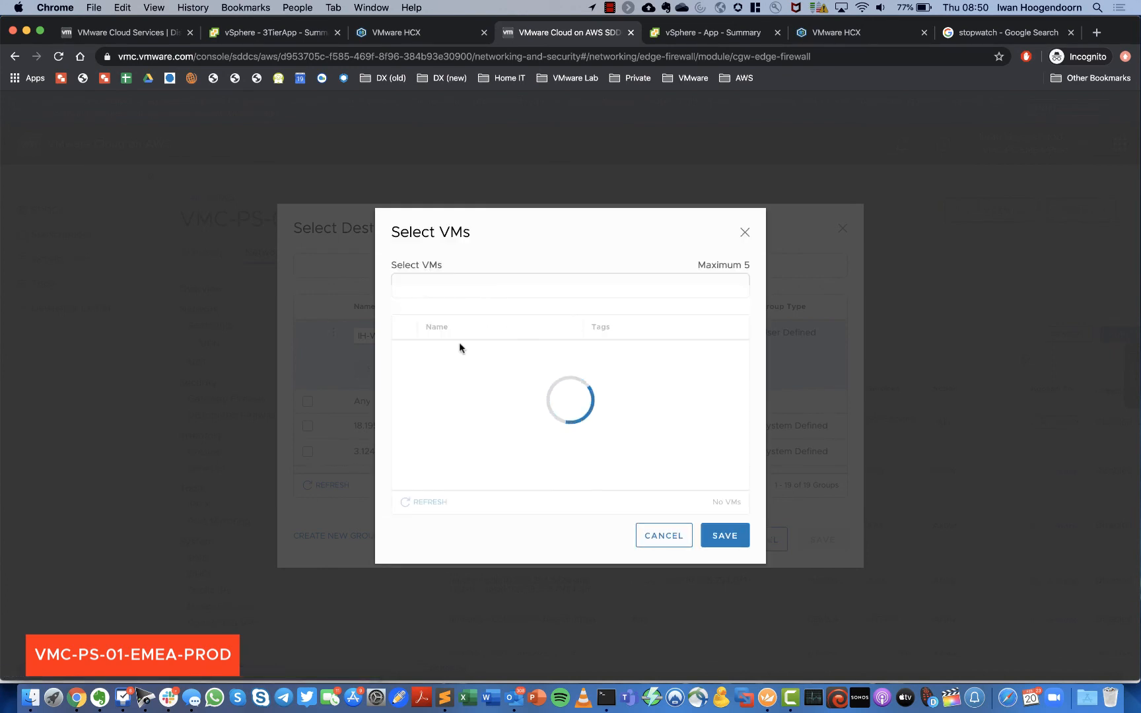
{"action": "scroll", "coordinate": [476, 392], "scroll_direction": "down", "scroll_amount": 10}
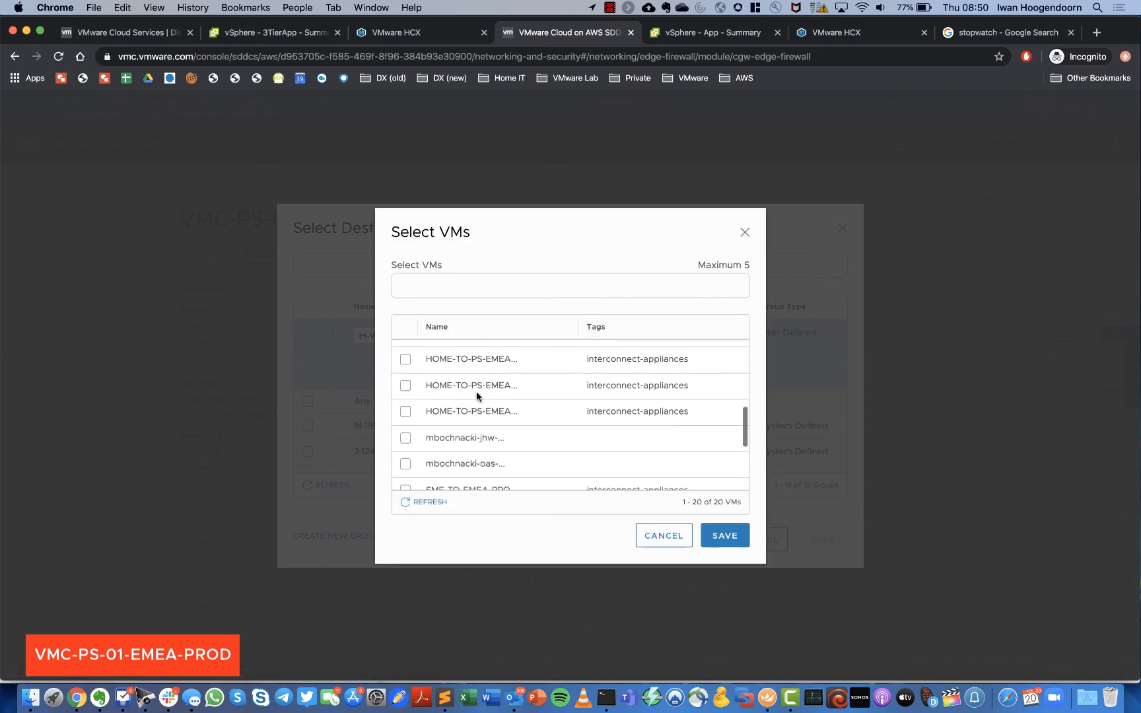
{"action": "scroll", "coordinate": [476, 394], "scroll_direction": "down", "scroll_amount": 4}
{"action": "left_click", "coordinate": [406, 424]}
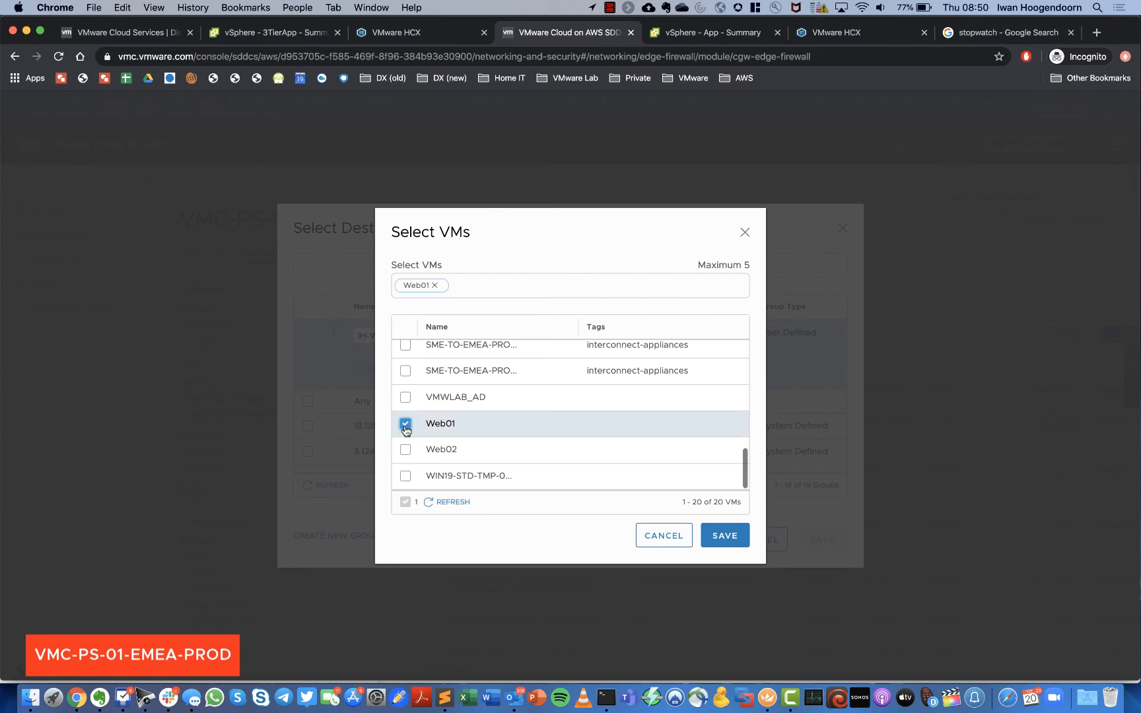
{"action": "left_click", "coordinate": [724, 538]}
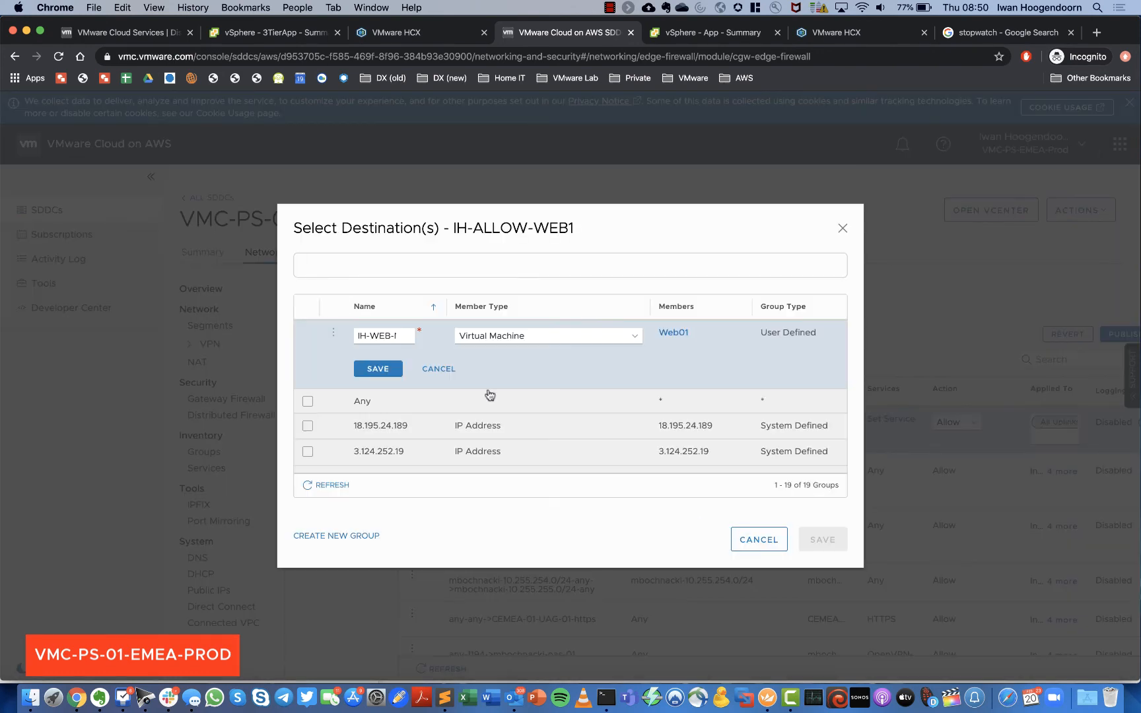
{"action": "left_click", "coordinate": [377, 368]}
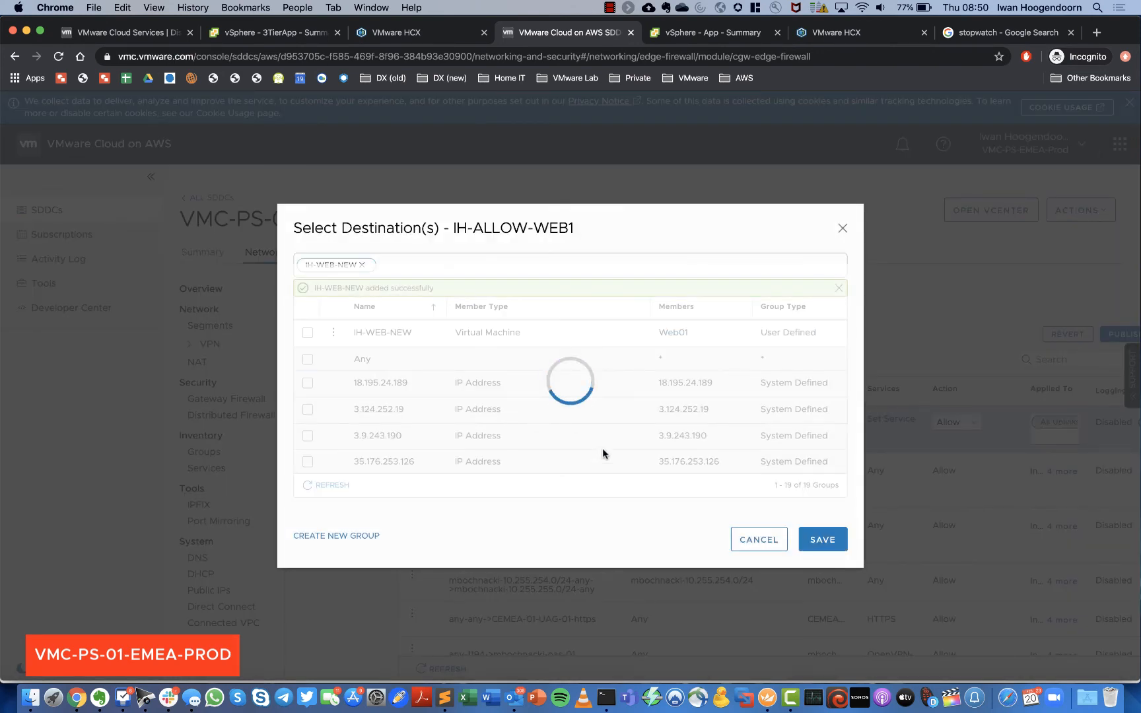
{"action": "left_click", "coordinate": [829, 543]}
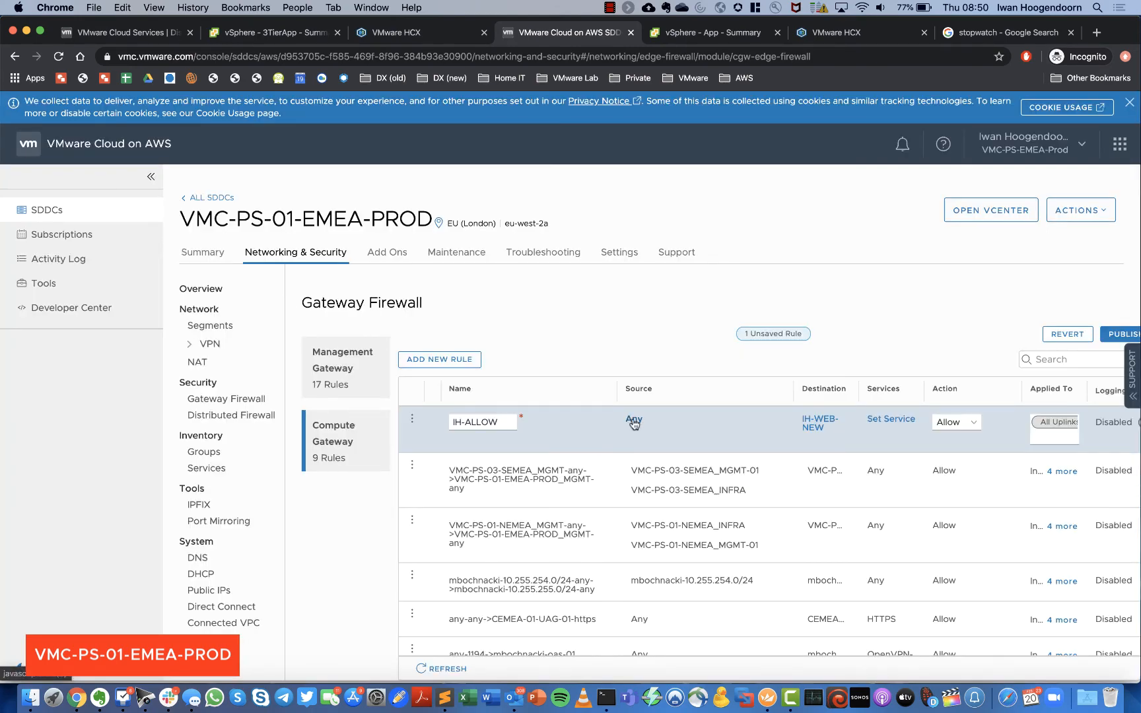
Set the IH-ALLOW-WEB1 rule's service to HTTP on TCP port 80 and publish the Compute Gateway firewall changes
{"action": "left_click", "coordinate": [891, 420]}
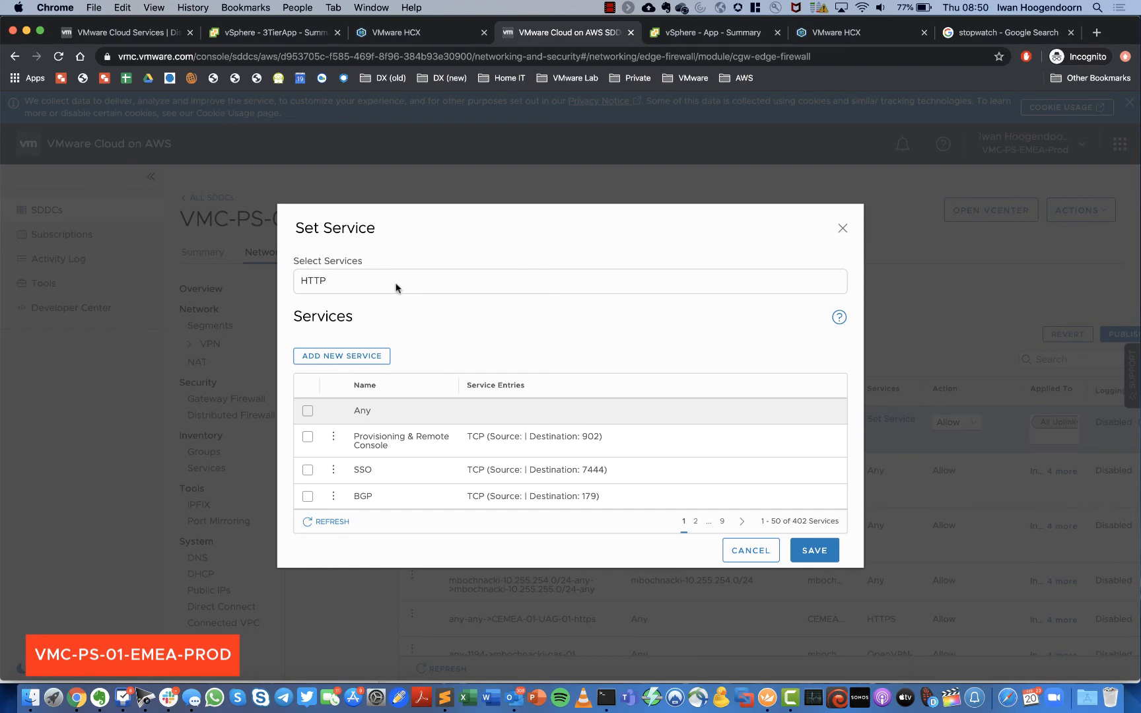
{"action": "scroll", "coordinate": [413, 470], "scroll_direction": "down", "scroll_amount": 3}
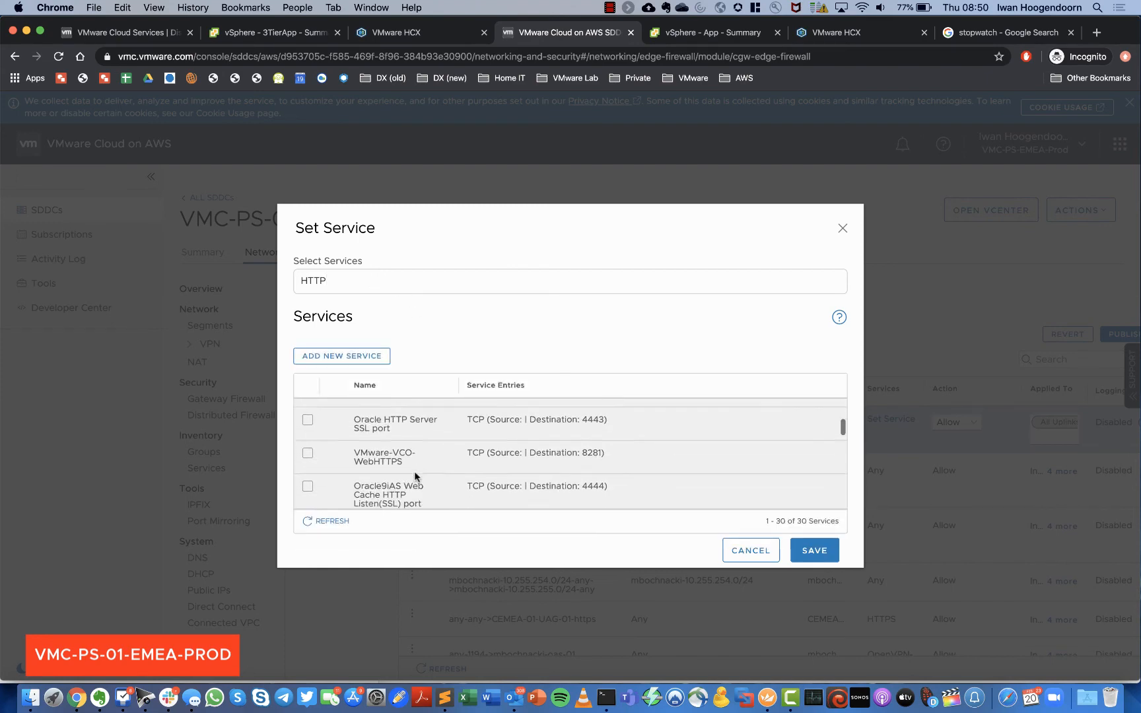
{"action": "scroll", "coordinate": [414, 475], "scroll_direction": "down", "scroll_amount": 5}
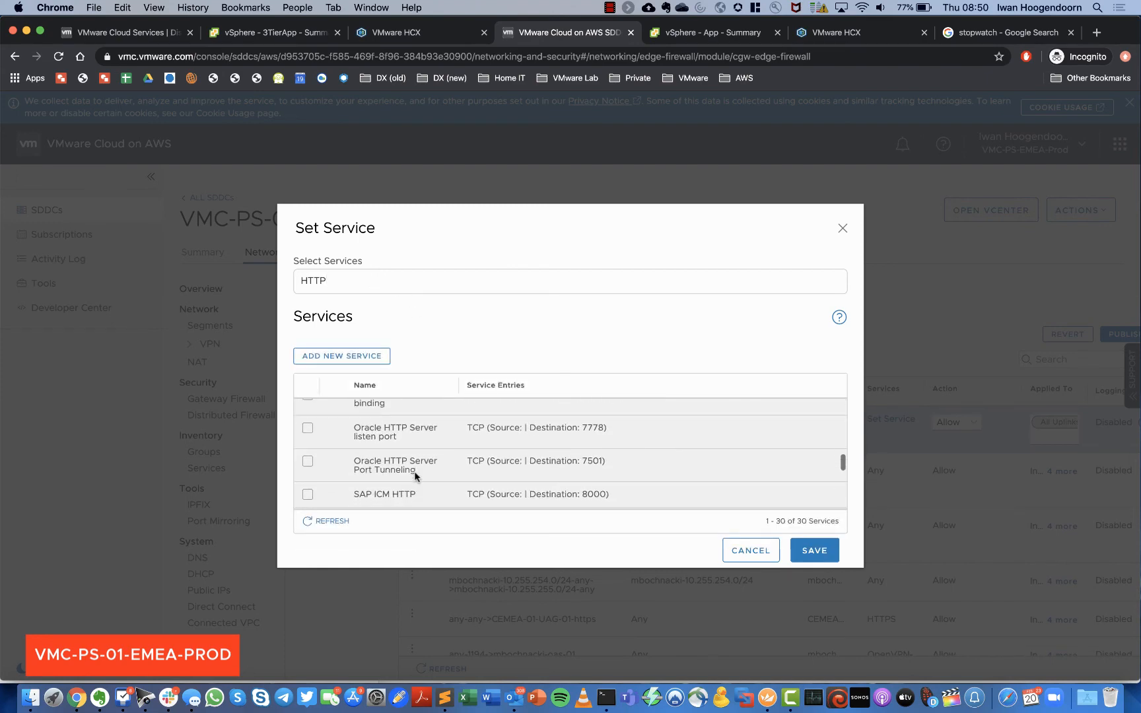
{"action": "scroll", "coordinate": [414, 476], "scroll_direction": "down", "scroll_amount": 2}
{"action": "left_click", "coordinate": [308, 436]}
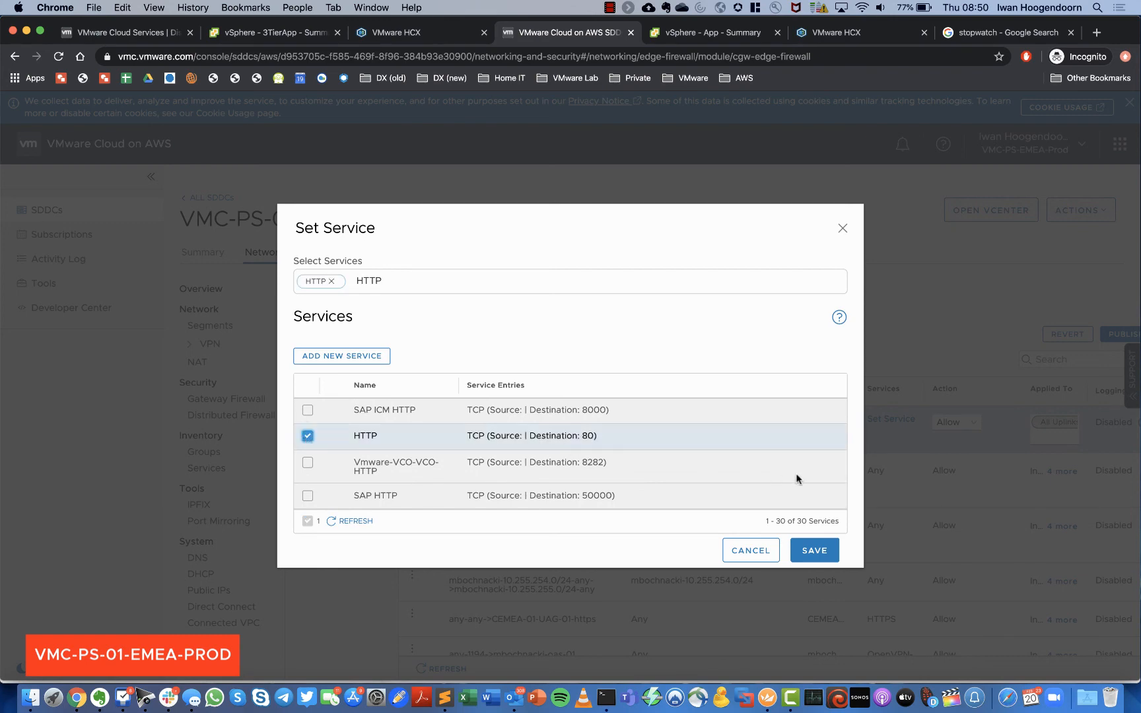
{"action": "left_click", "coordinate": [811, 550]}
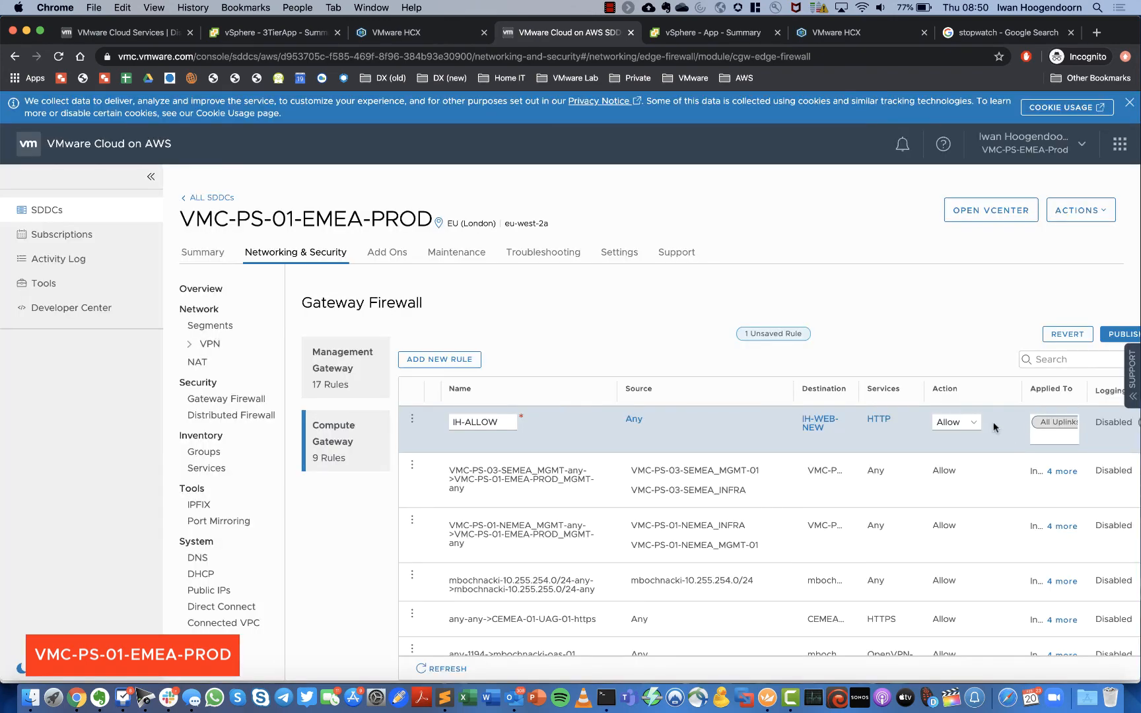
{"action": "left_click", "coordinate": [1122, 334]}
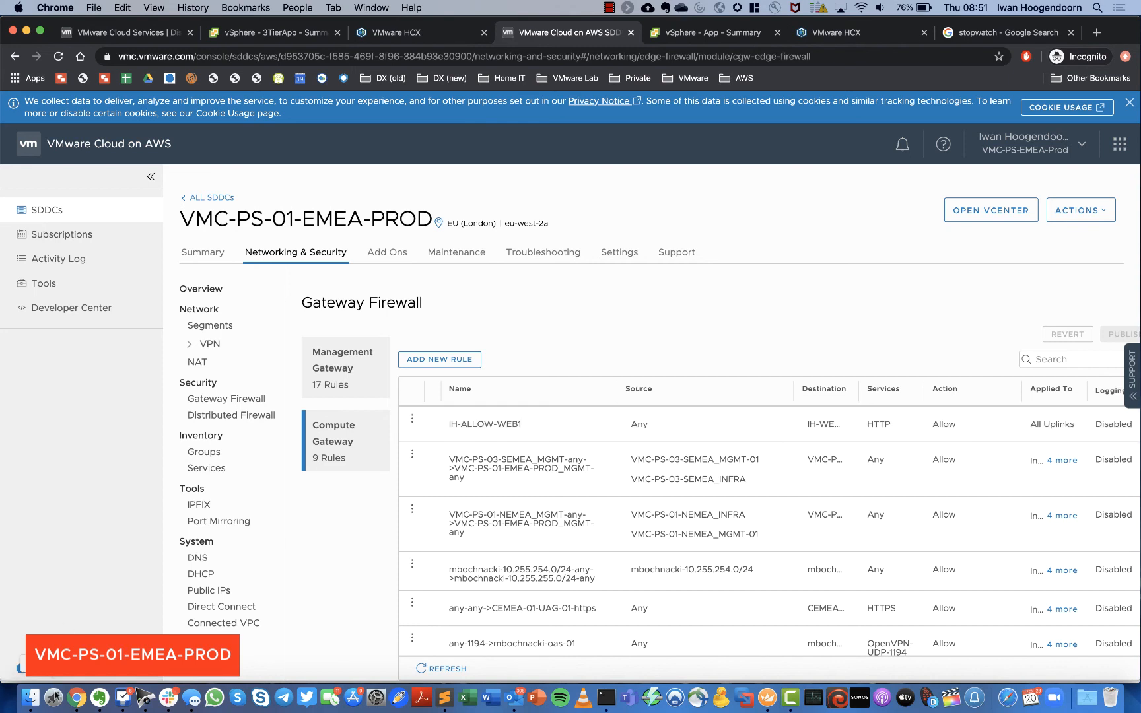
{"action": "right_click", "coordinate": [78, 701]}
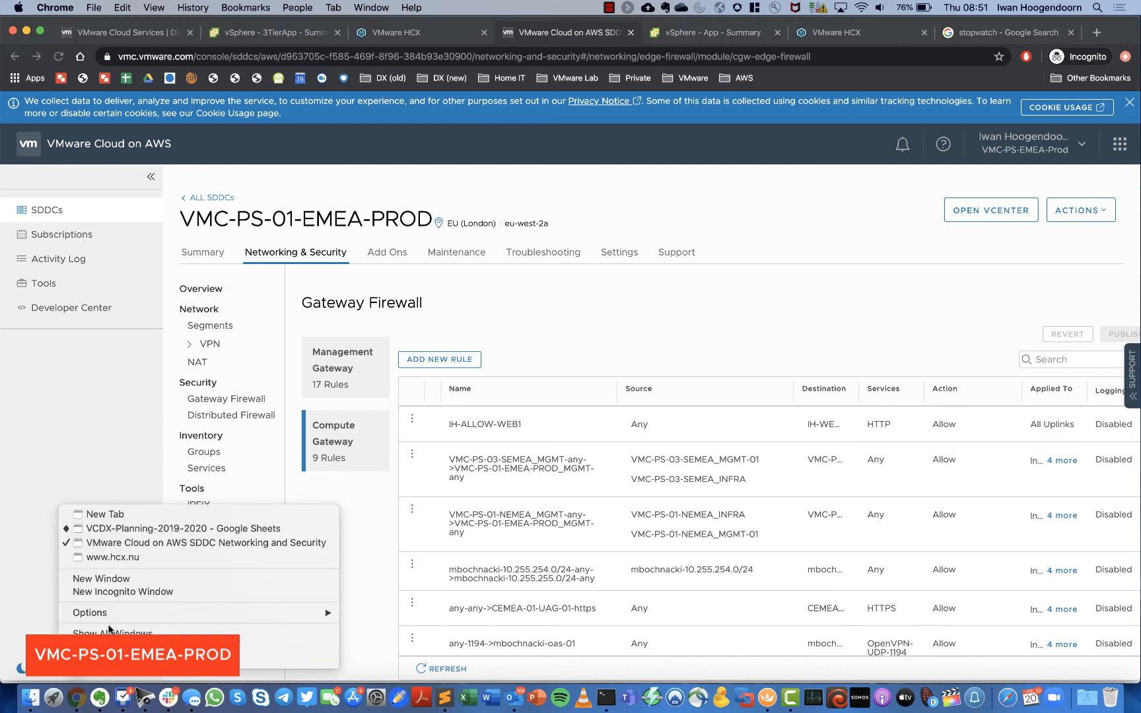
{"action": "left_click", "coordinate": [112, 558]}
{"action": "key", "text": "super+r"}
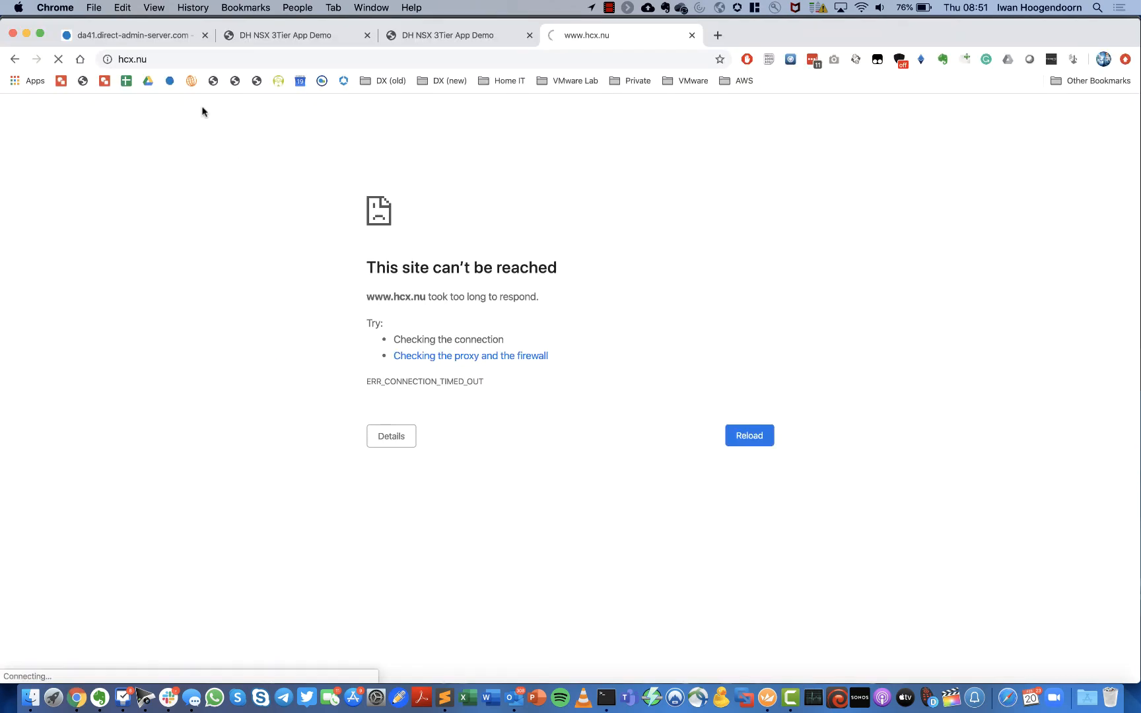
Delete the existing www A record from the hcx.nu DNS zone in DirectAdmin
{"action": "left_click", "coordinate": [140, 36]}
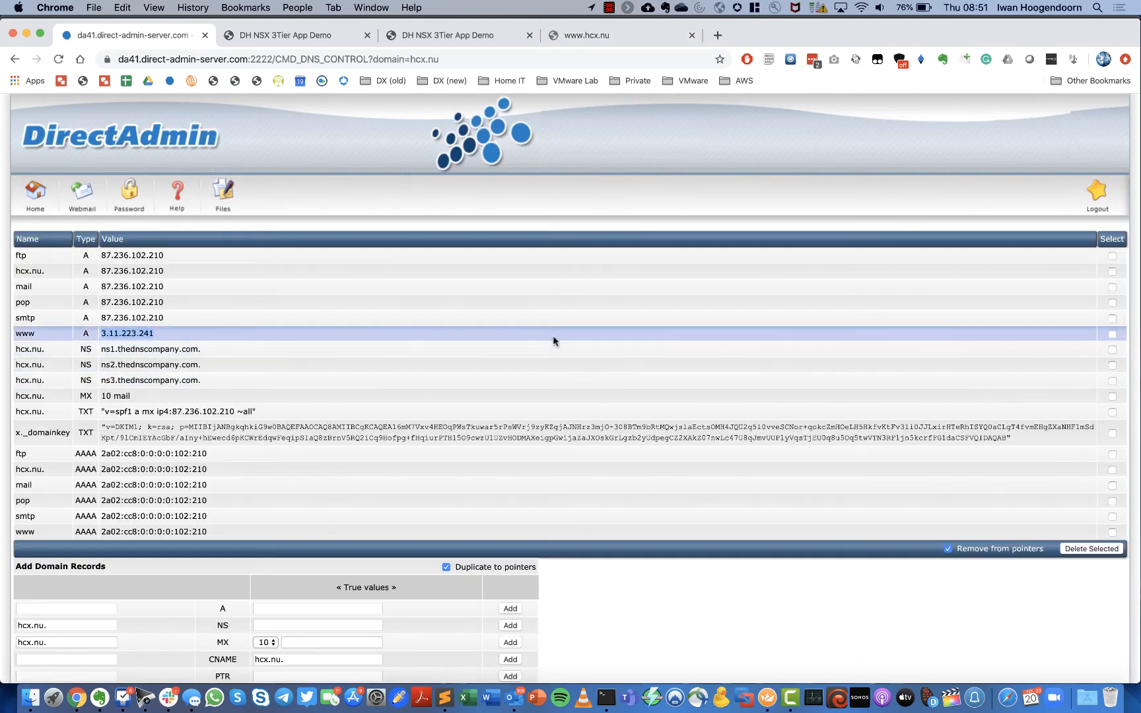
{"action": "left_click", "coordinate": [1112, 336]}
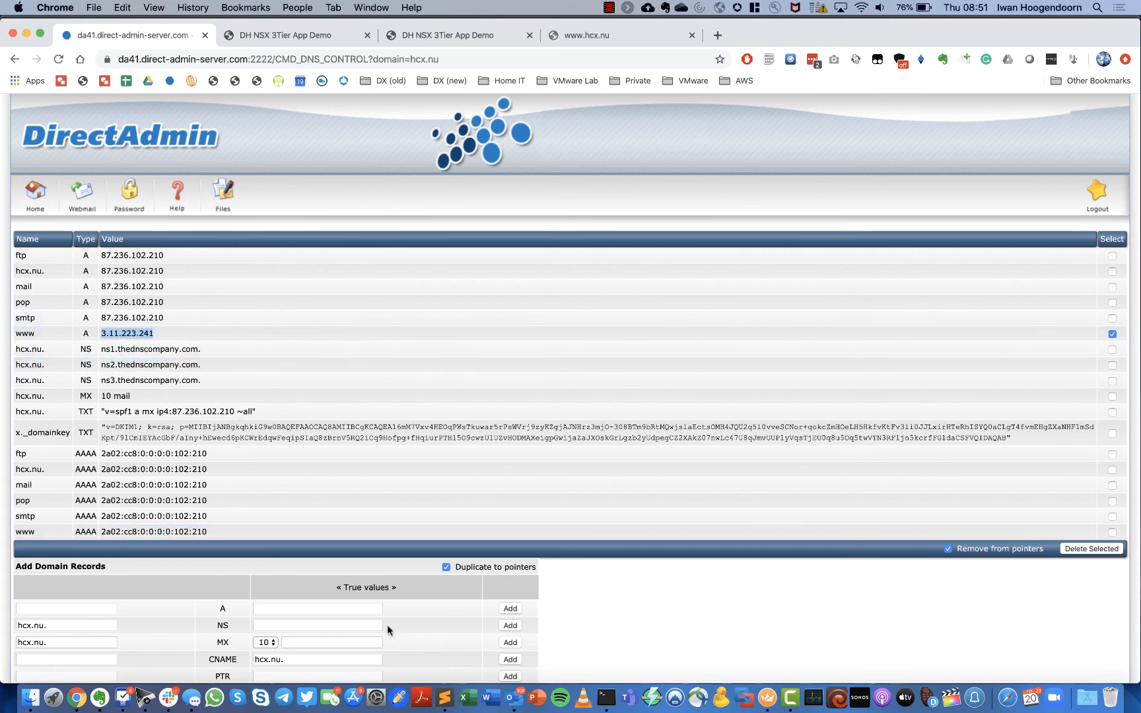
{"action": "left_click", "coordinate": [1075, 550]}
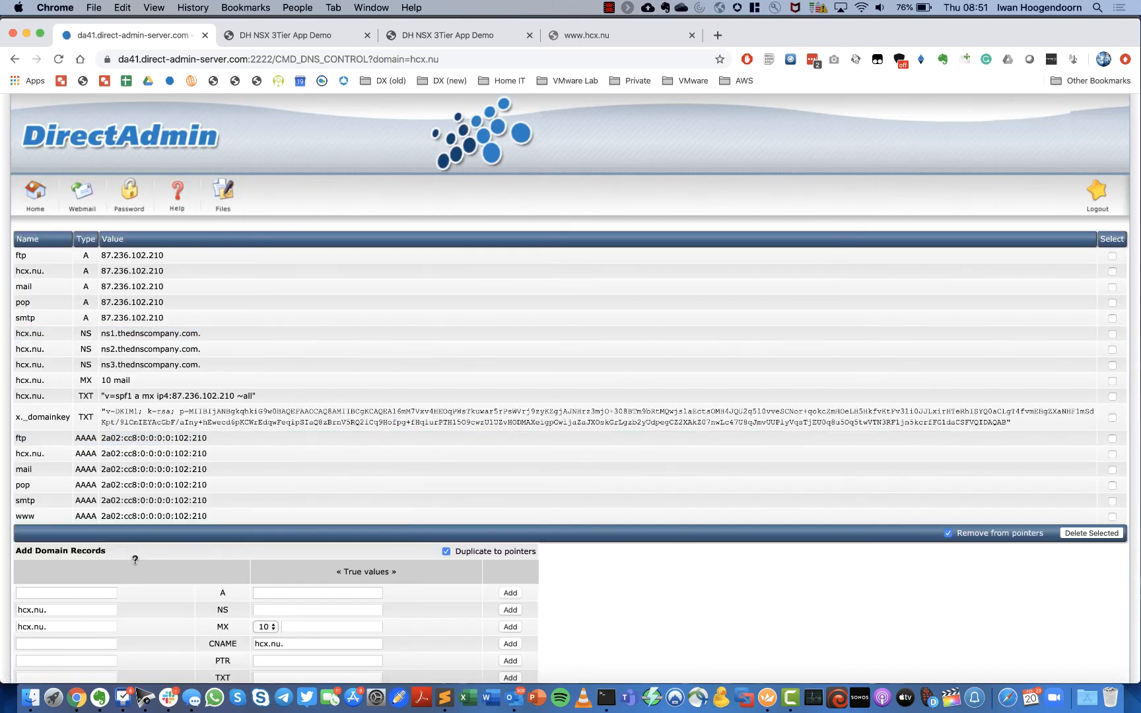
Add an A record named www with the value 35.176.8.43 to the hcx.nu zone
{"action": "left_click", "coordinate": [104, 592]}
{"action": "type", "text": "www"}
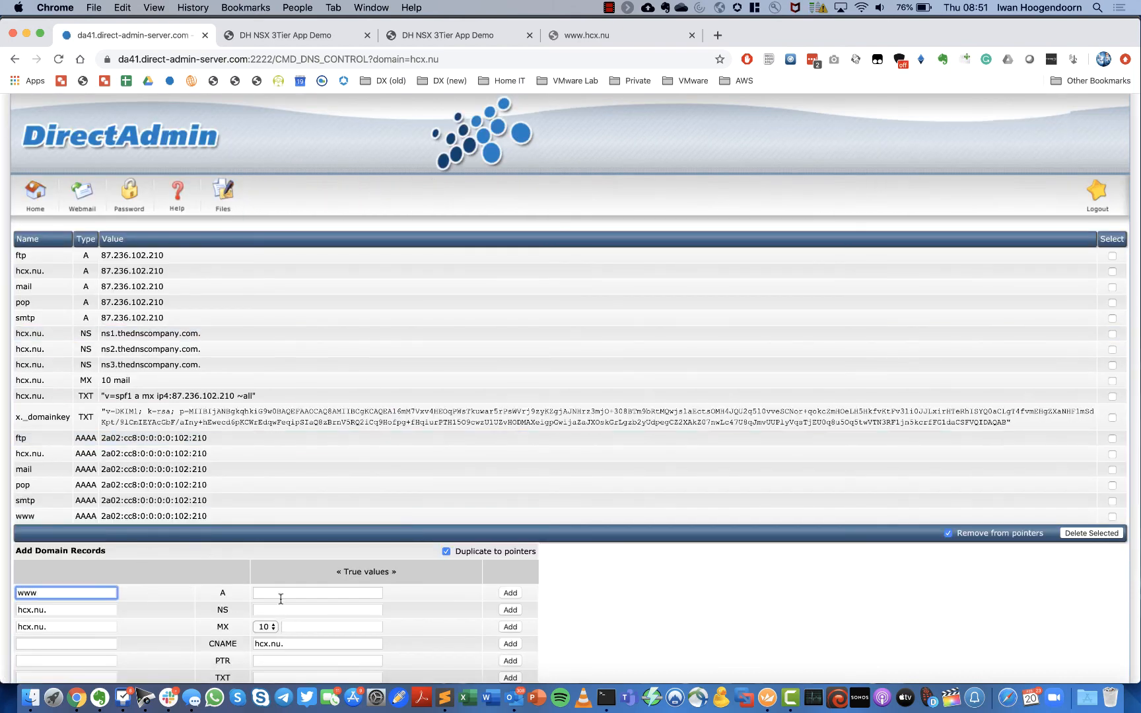
{"action": "left_click", "coordinate": [283, 594]}
{"action": "type", "text": "35.176.8.43"}
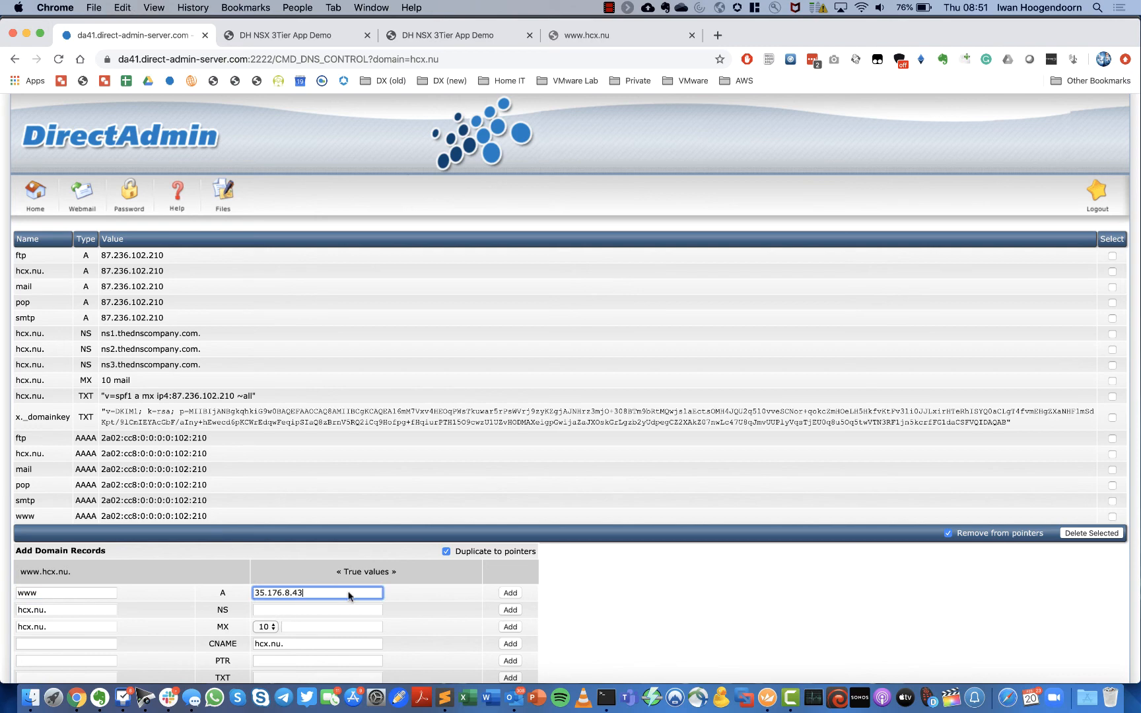
{"action": "left_click", "coordinate": [511, 594]}
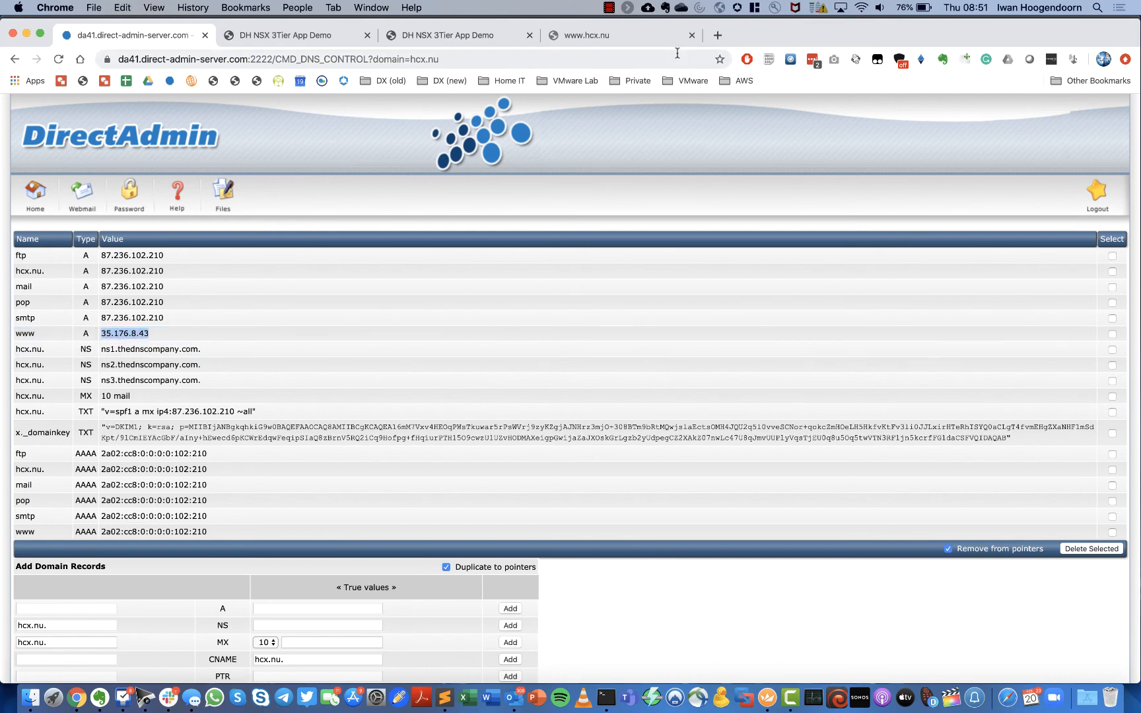
Load the app at 35.176.8.43 in a new tab and close the two older 3Tier App Demo tabs
{"action": "left_click", "coordinate": [717, 35]}
{"action": "key", "text": "Return"}
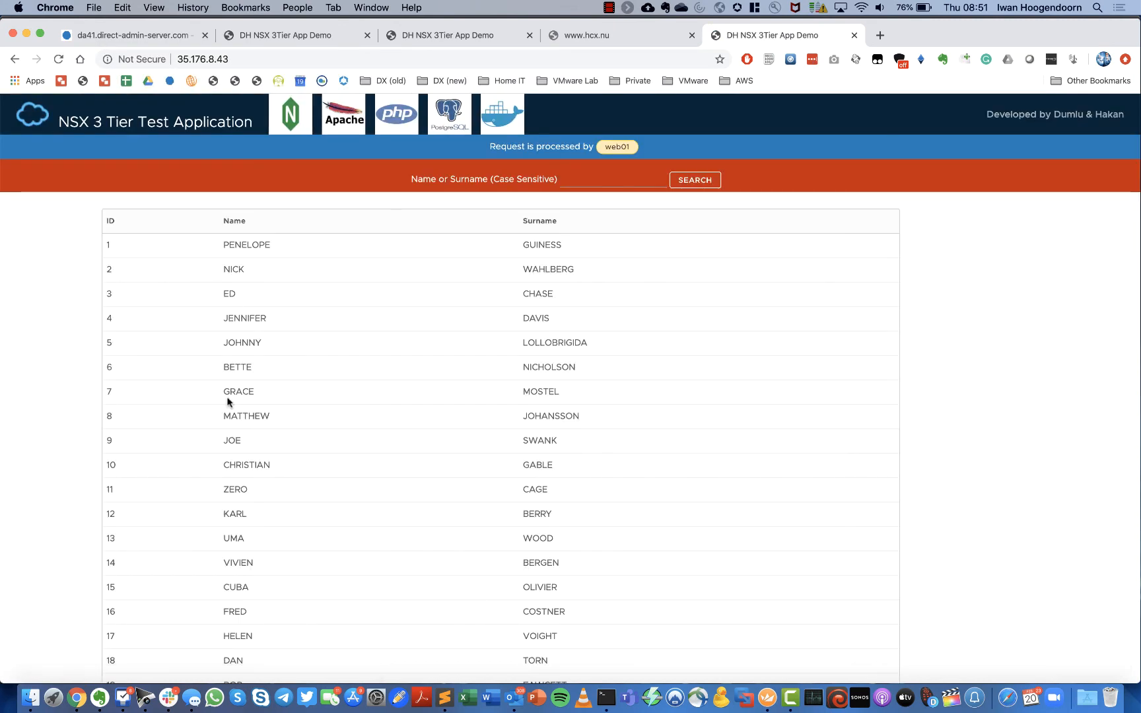
{"action": "left_click", "coordinate": [644, 39]}
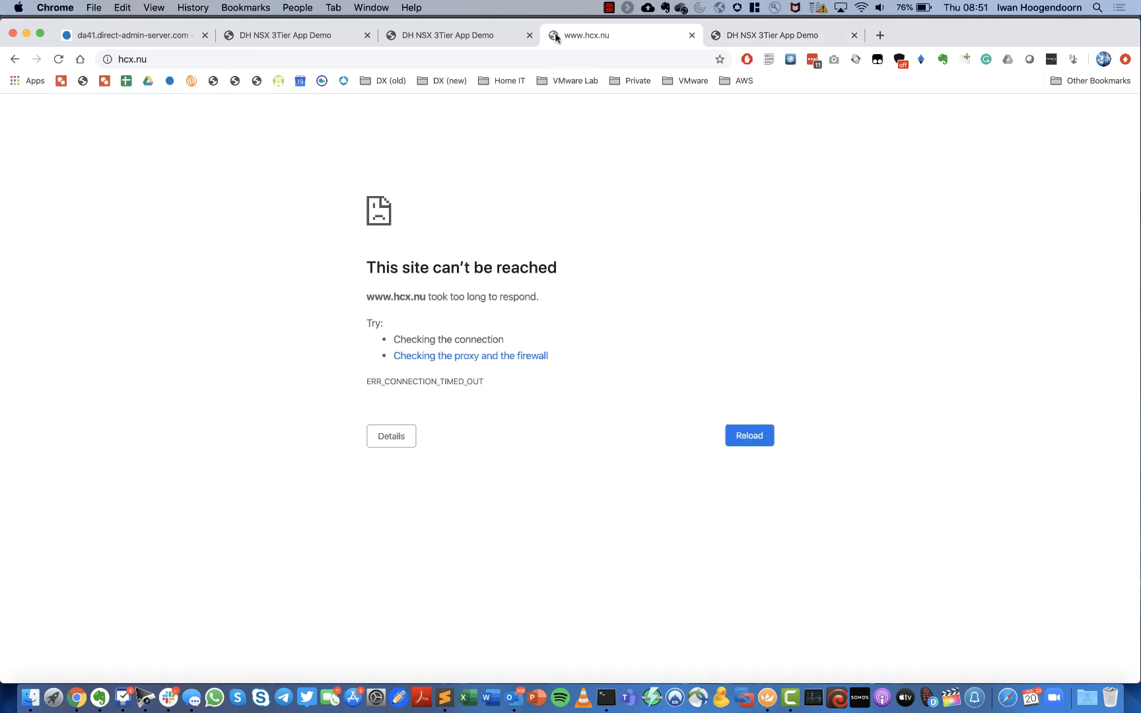
{"action": "left_click", "coordinate": [529, 35]}
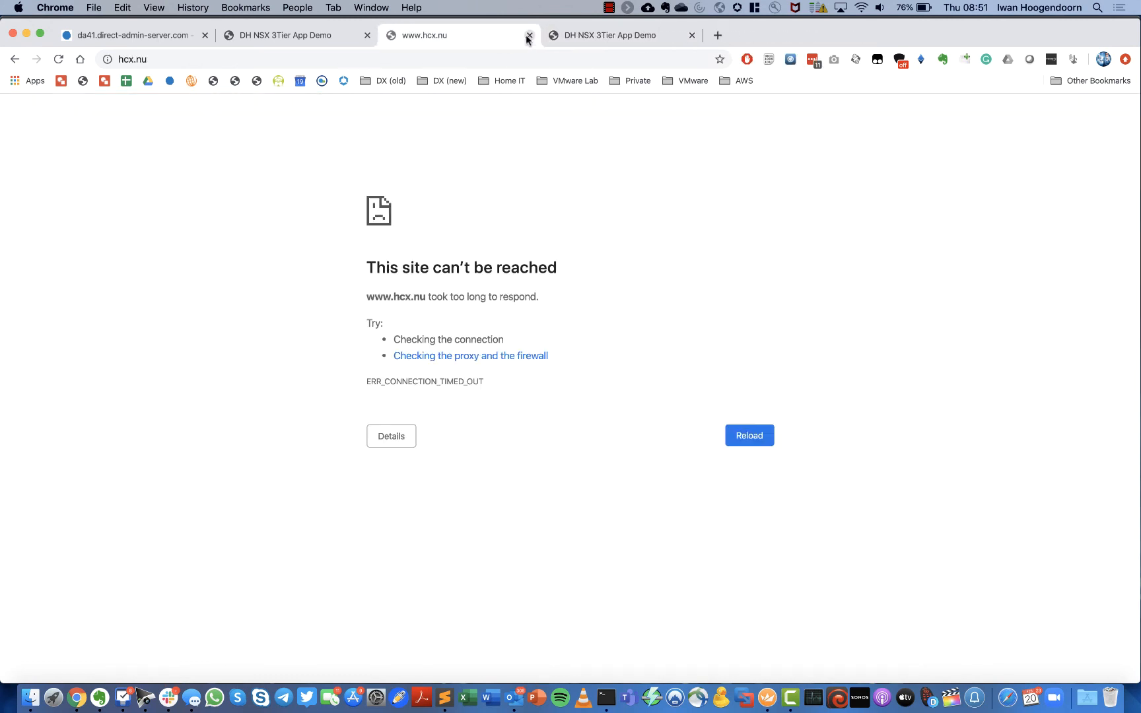
{"action": "left_click", "coordinate": [367, 35]}
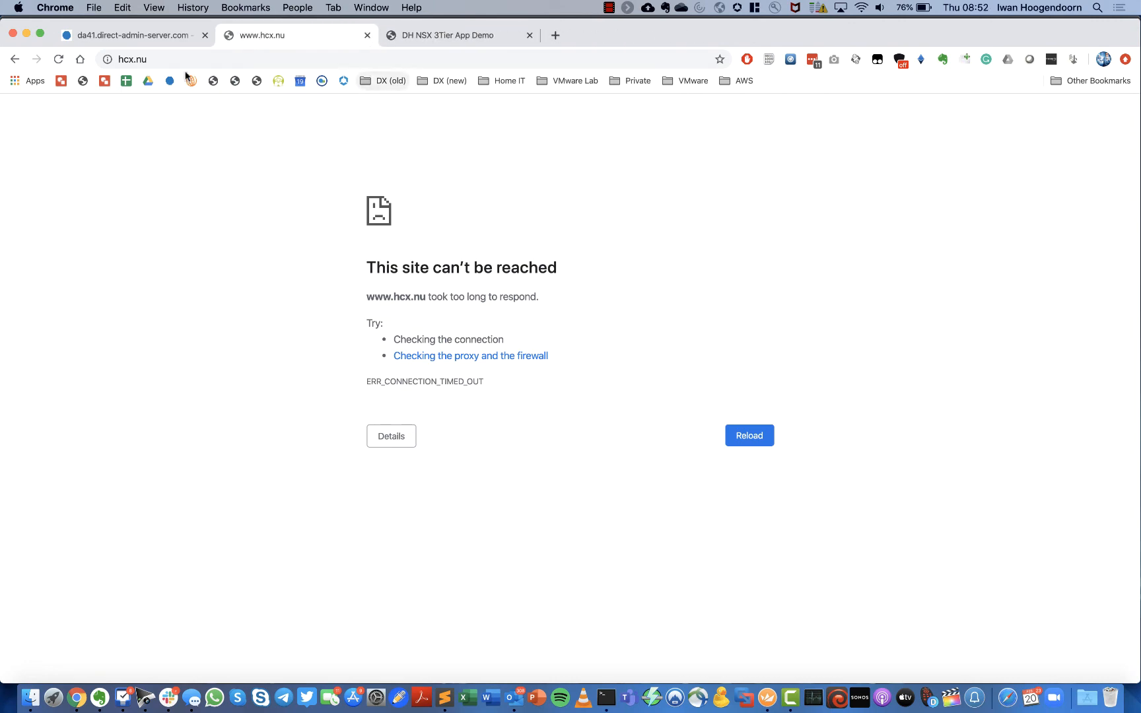
In Terminal, reset the macOS DNS cache with sudo killall -HUP mDNSResponder; sleep 2; echo macOS DNS Cache Reset | say, entering the account password
{"action": "left_click", "coordinate": [607, 698]}
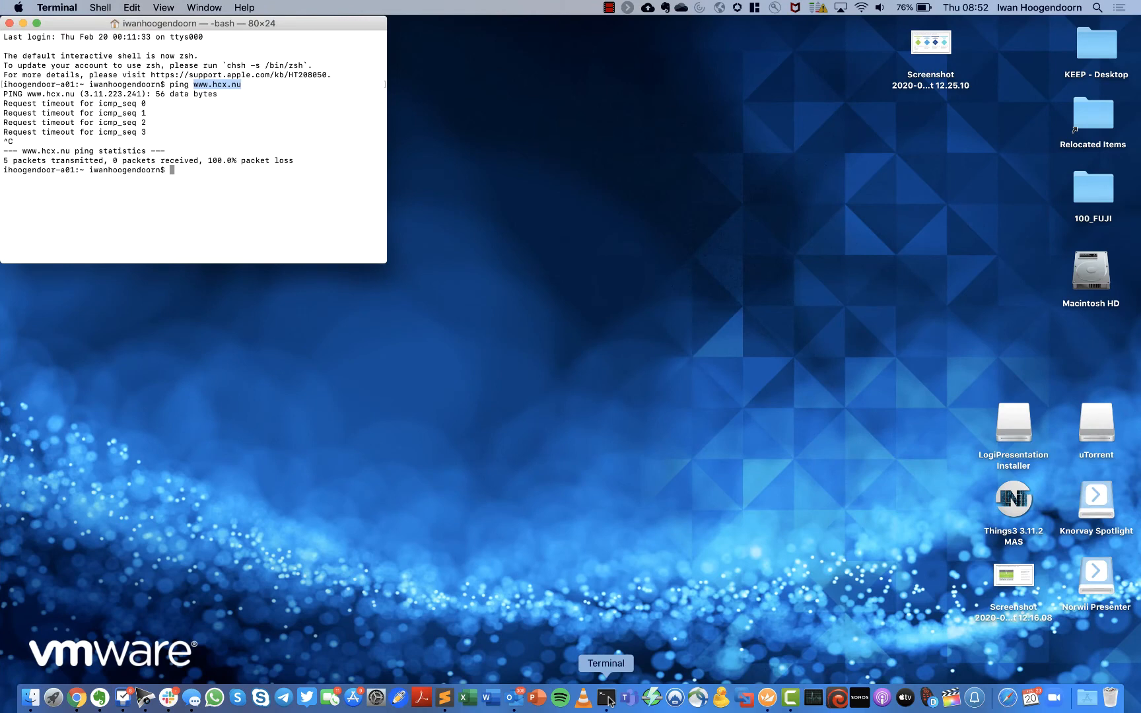
{"action": "type", "text": "sudo killall -HUP mDNSResponder; sleep 2; echo macOS DNS Cache Reset | say"}
{"action": "key", "text": "Return"}
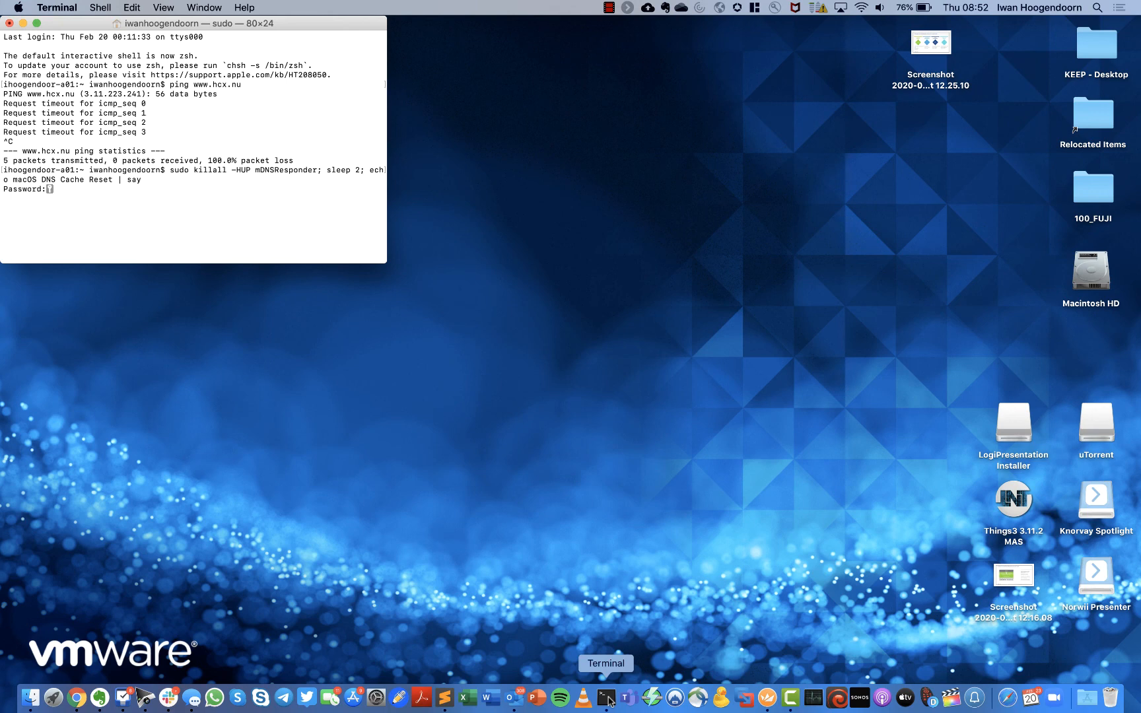
{"action": "key", "text": "Return"}
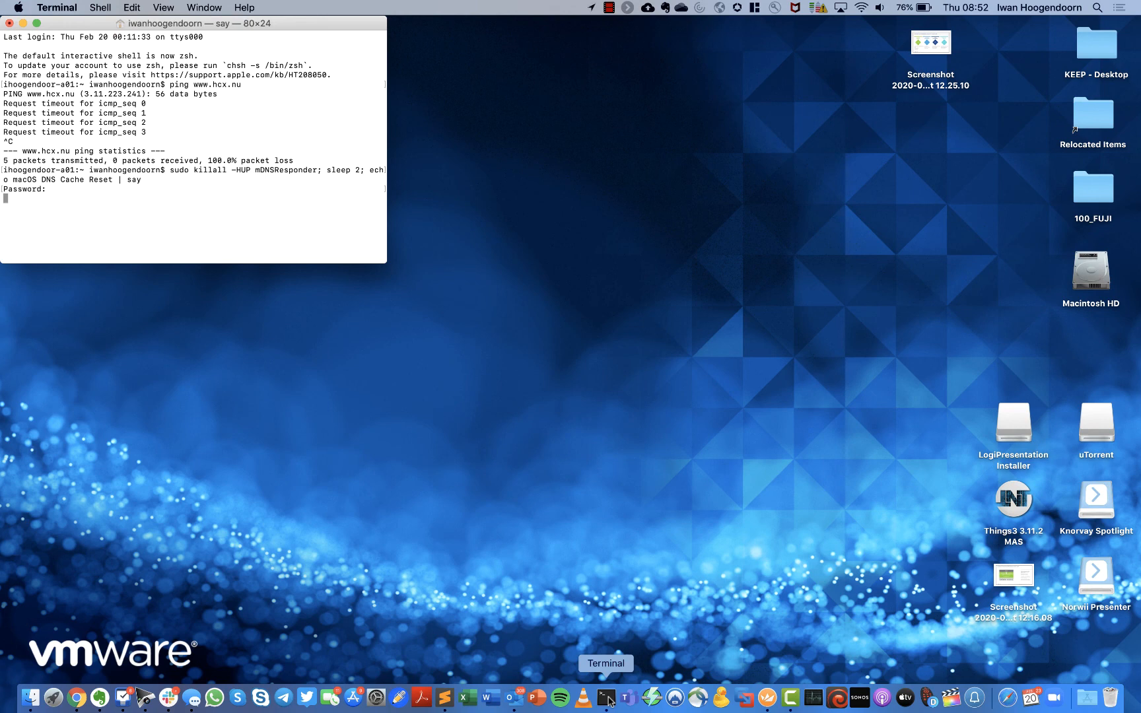
{"action": "key", "text": "Up"}
{"action": "key", "text": "Up"}
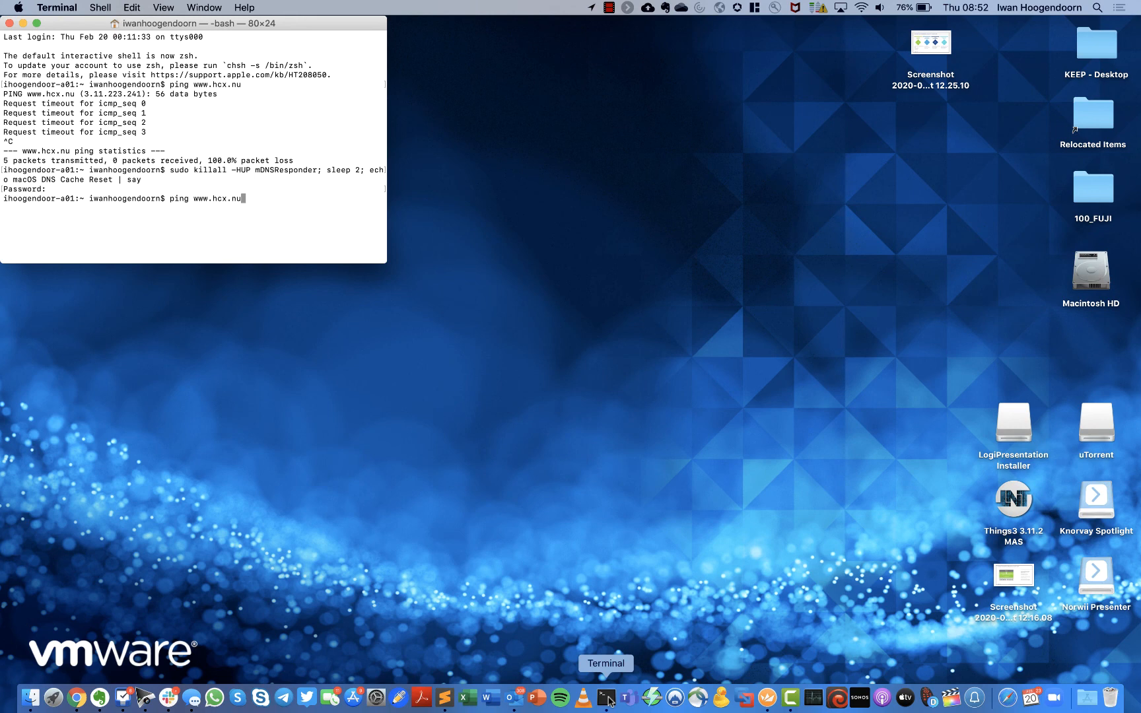
{"action": "key", "text": "Return"}
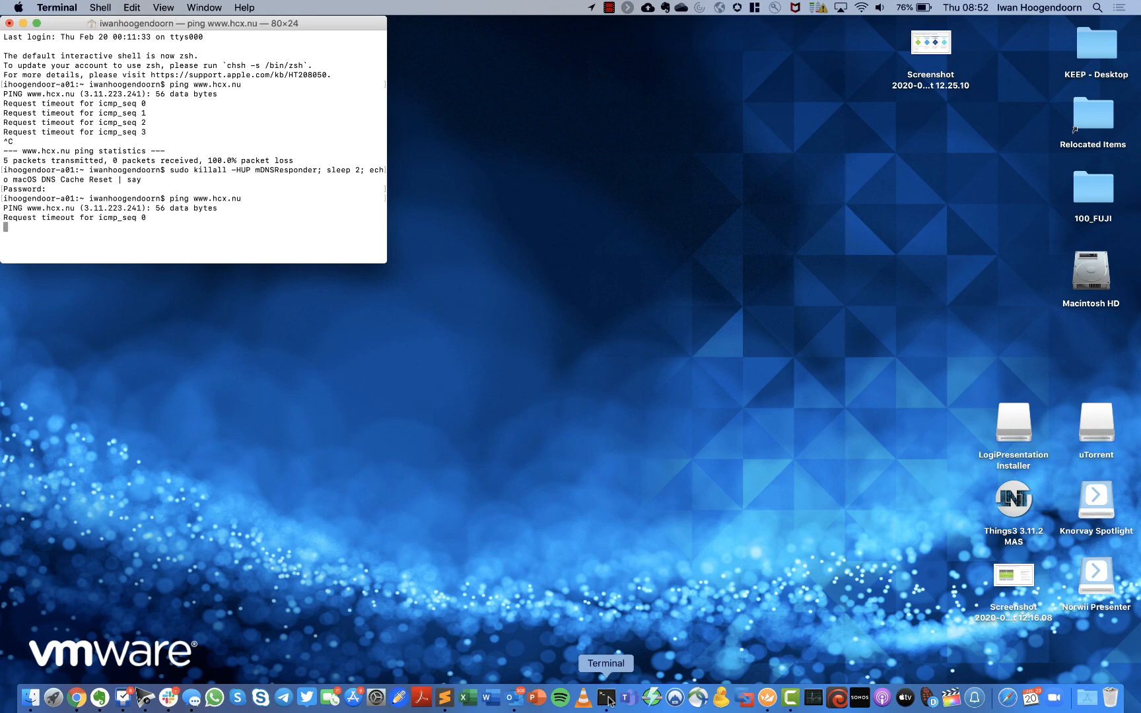
{"action": "key", "text": "ctrl+c"}
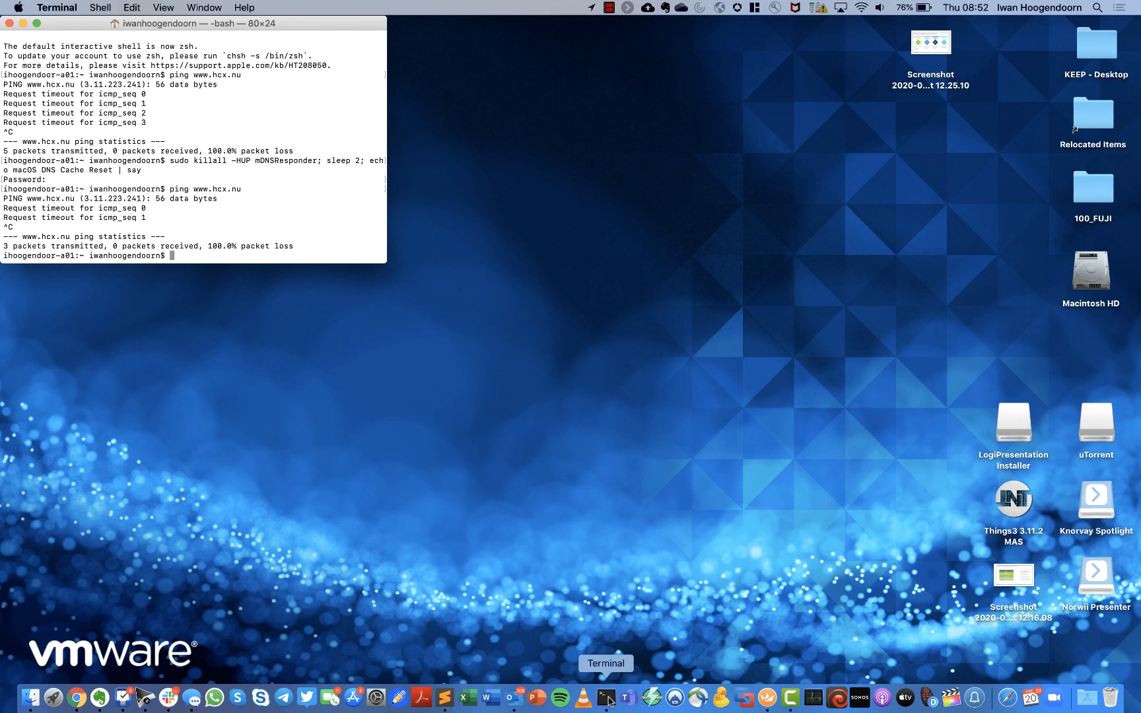
Return to the browser, reload hcx.nu and compare it with the app page at 35.176.8.43
{"action": "key", "text": "ctrl+Left"}
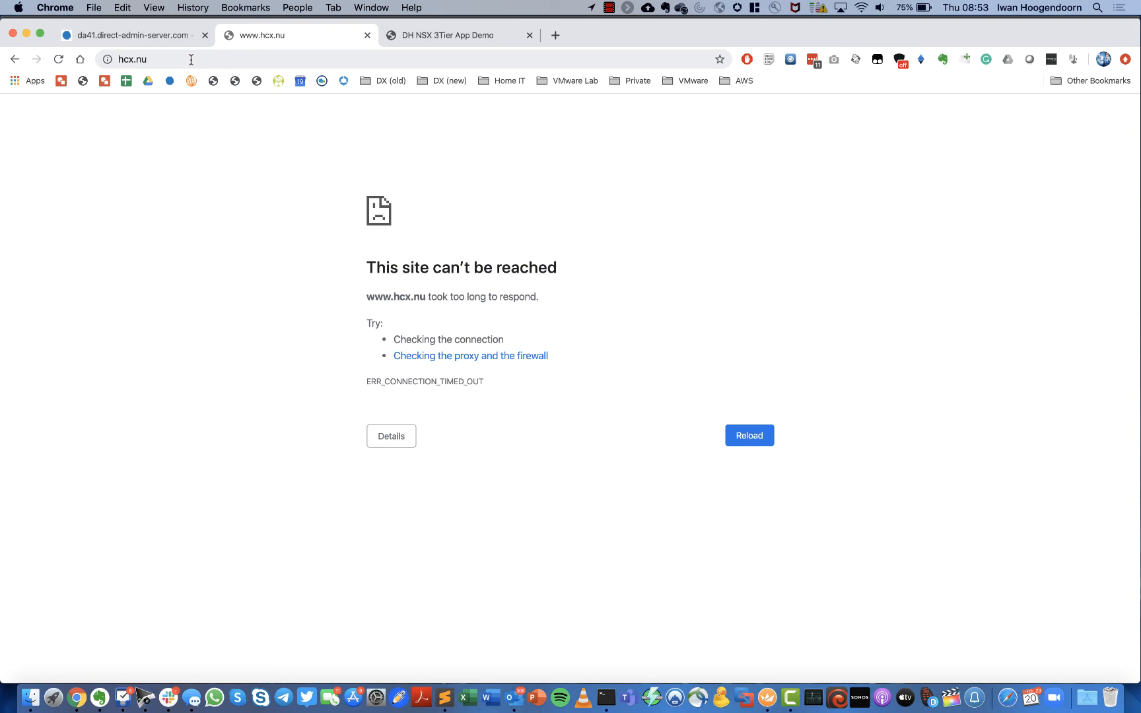
{"action": "key", "text": "super+r"}
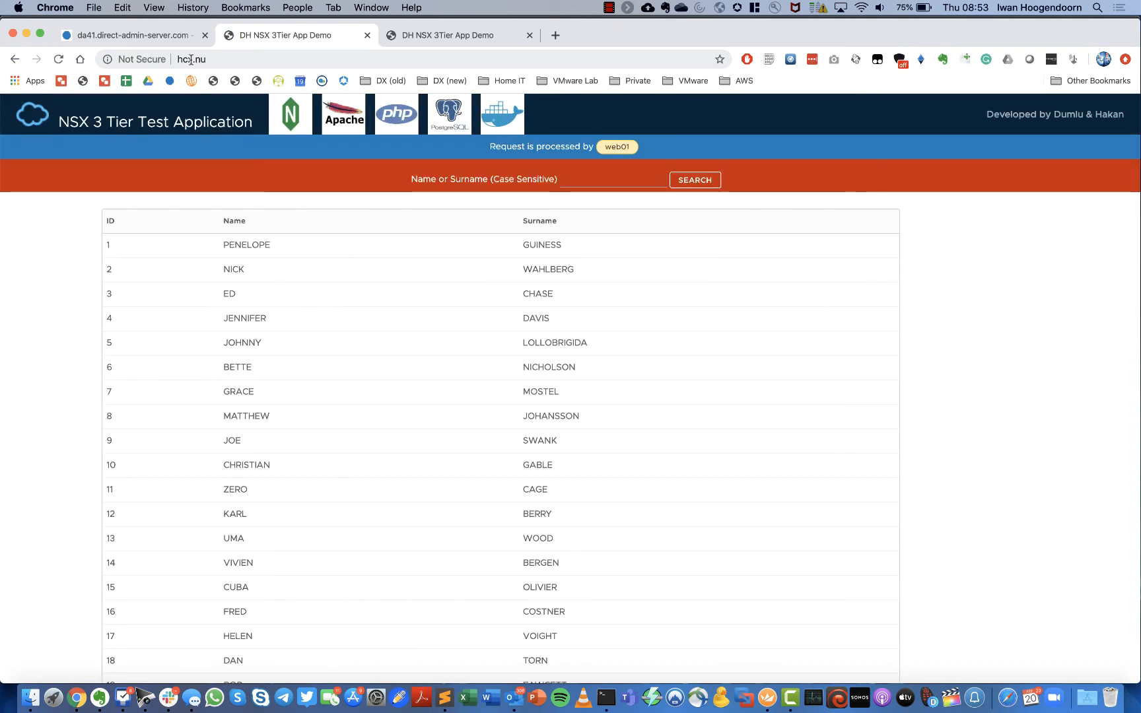
{"action": "left_click", "coordinate": [466, 35]}
{"action": "left_click", "coordinate": [323, 37]}
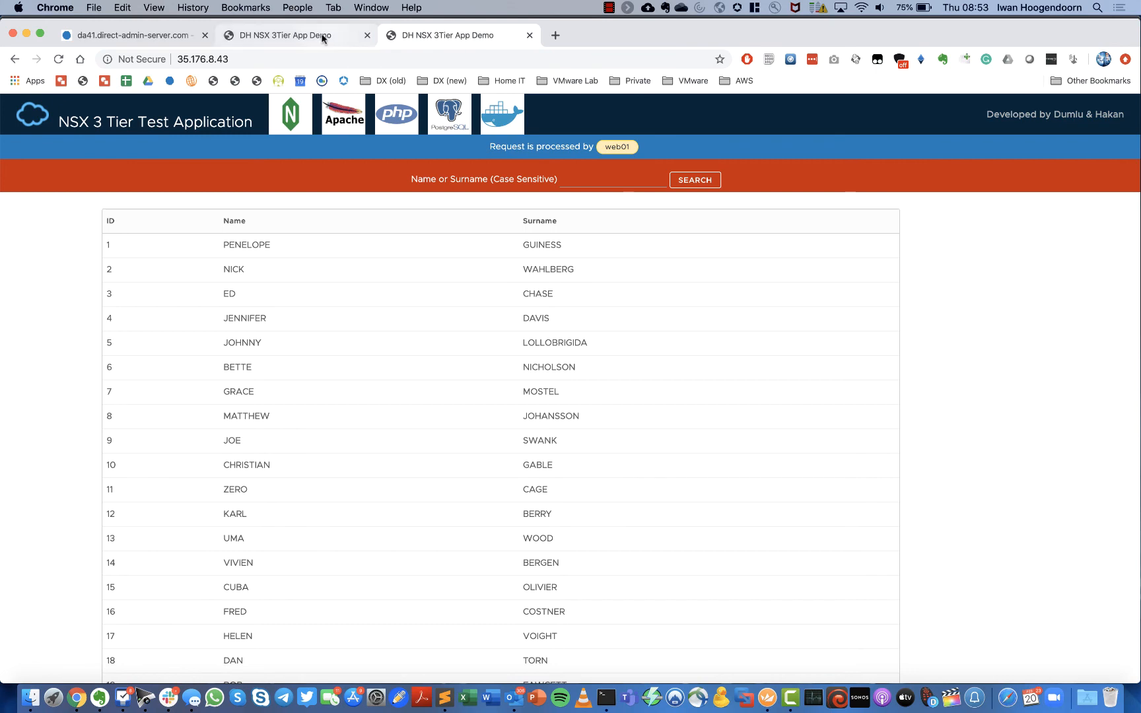
{"action": "left_click", "coordinate": [59, 60]}
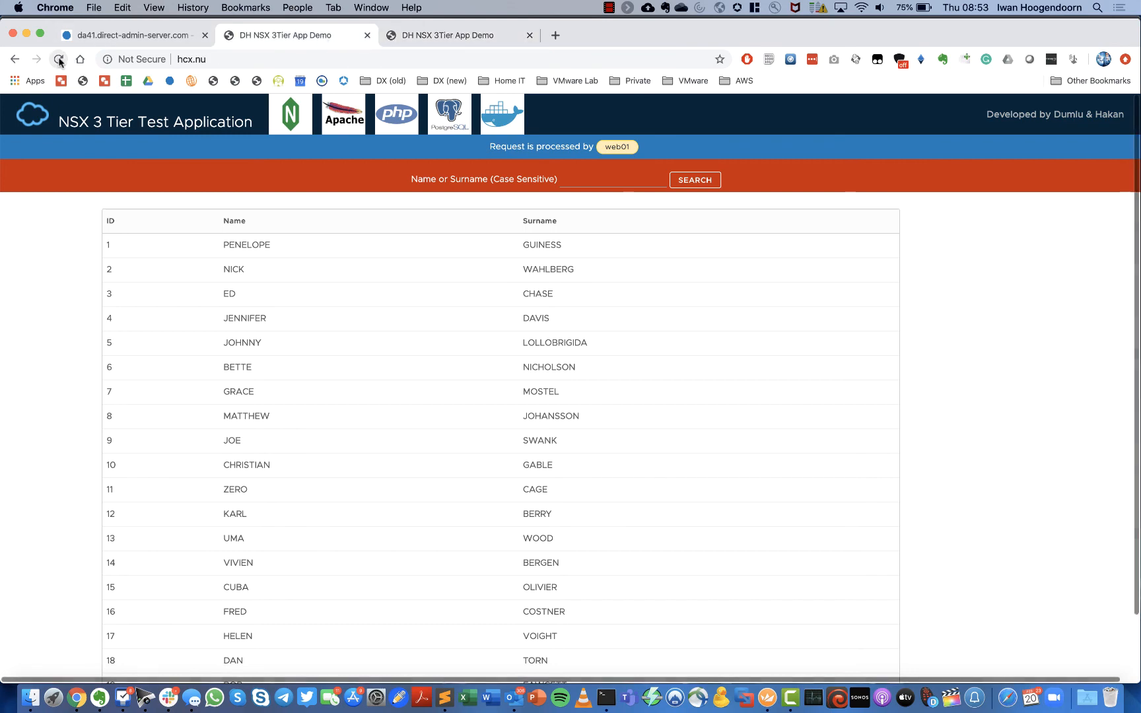
{"action": "left_click", "coordinate": [606, 697]}
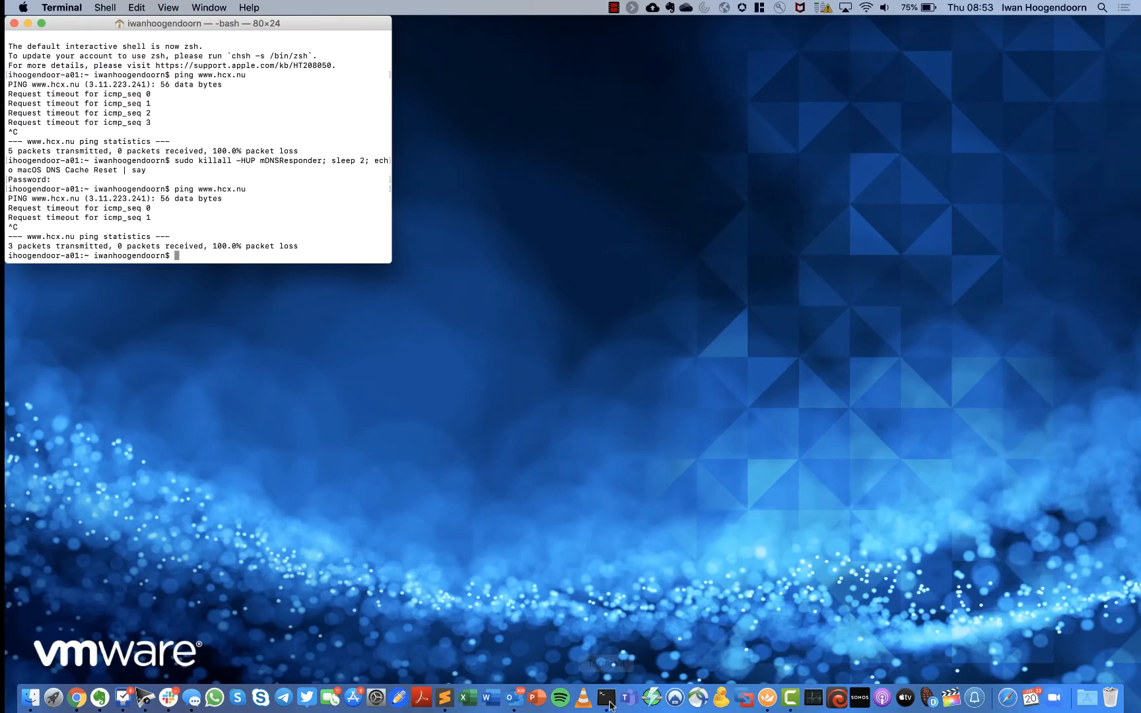
{"action": "key", "text": "Up"}
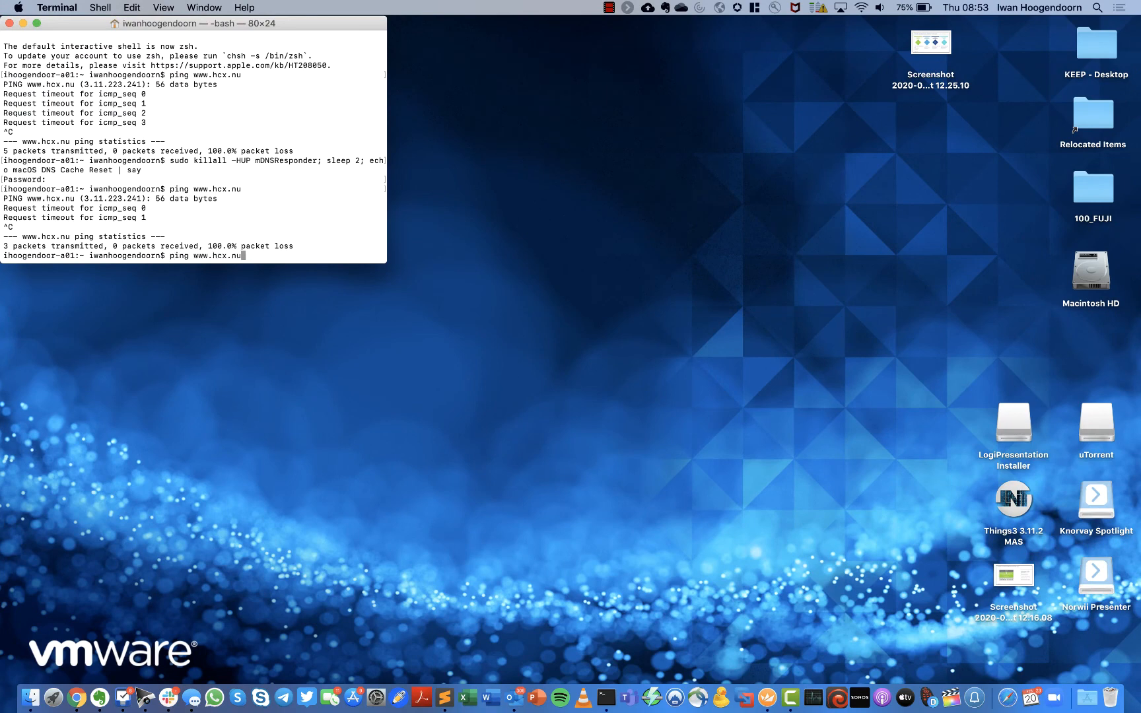
{"action": "key", "text": "Return"}
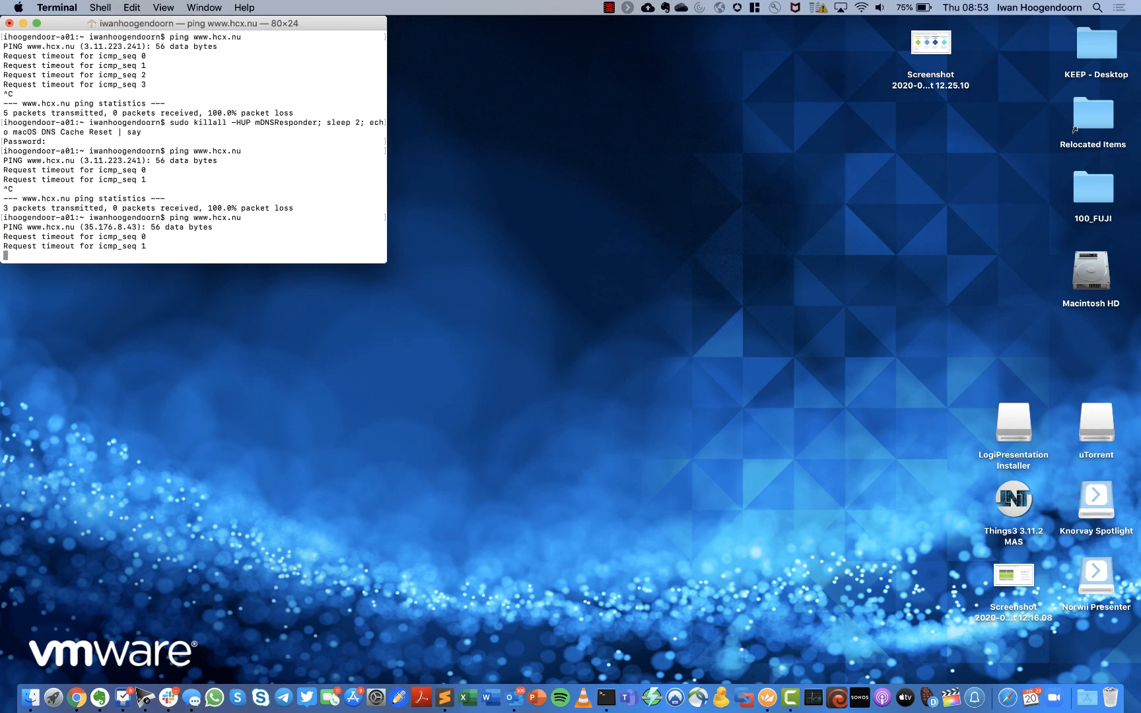
{"action": "key", "text": "ctrl+c"}
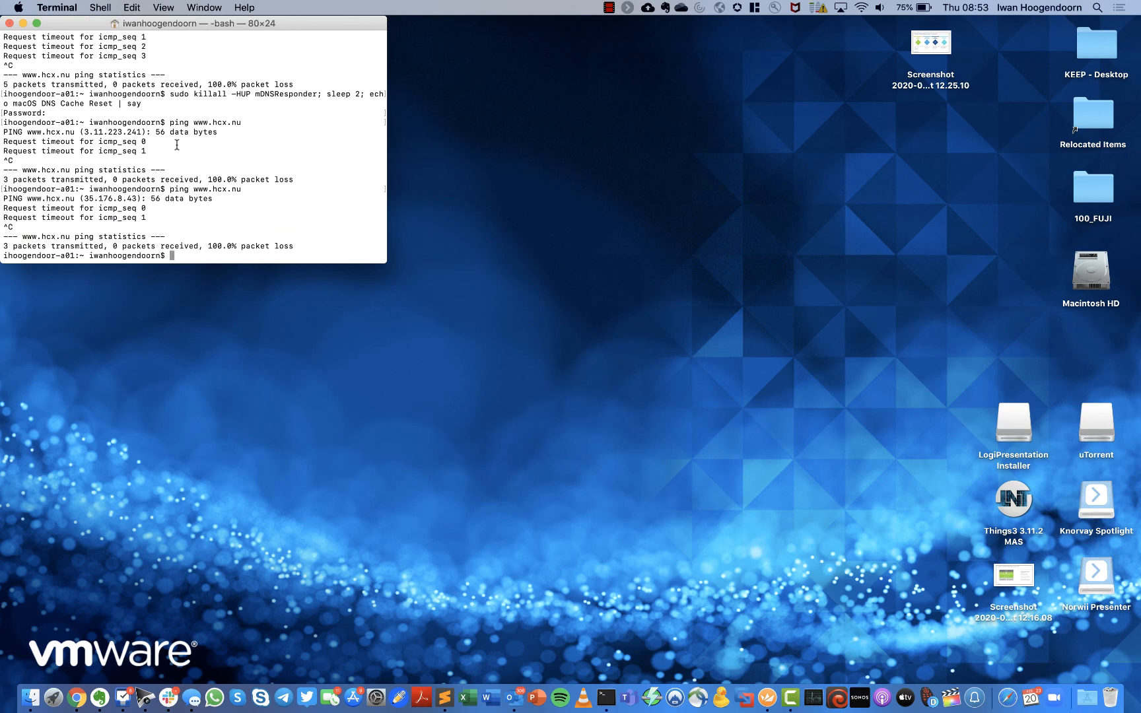
{"action": "left_click_drag", "start_coordinate": [138, 132], "coordinate": [80, 133]}
{"action": "left_click_drag", "start_coordinate": [137, 199], "coordinate": [83, 198]}
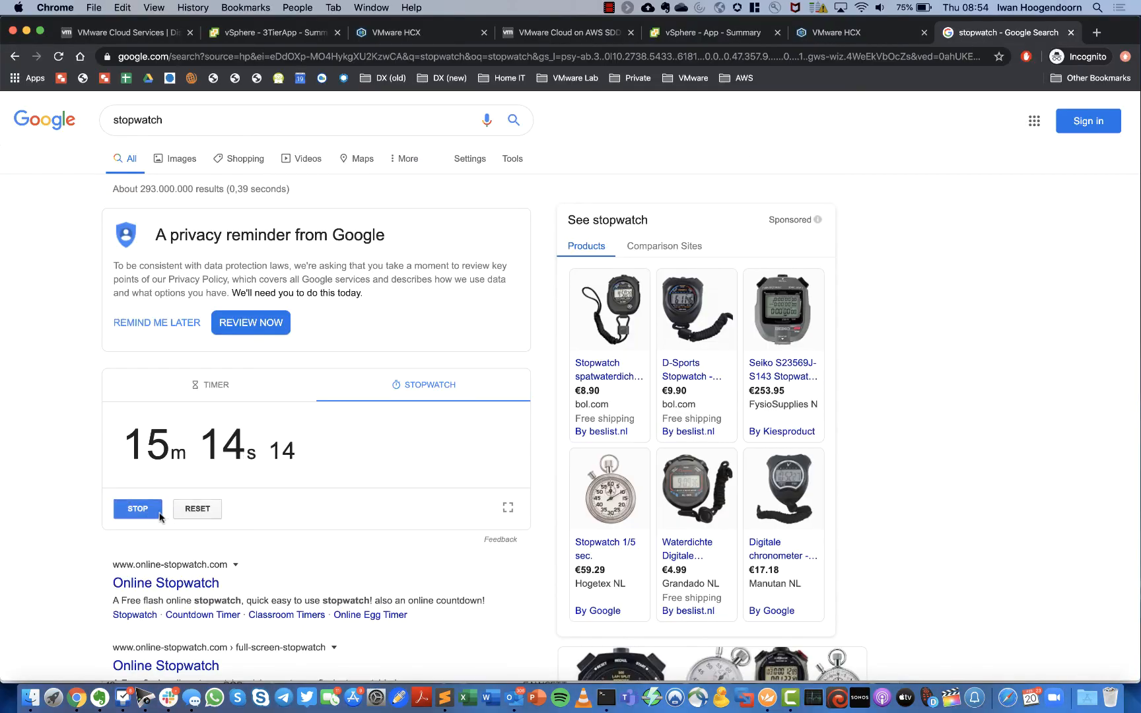
Stop the Google stopwatch, highlight its elapsed time and return to the EMEA-SME-DEMO SDDC overview
{"action": "left_click", "coordinate": [146, 513]}
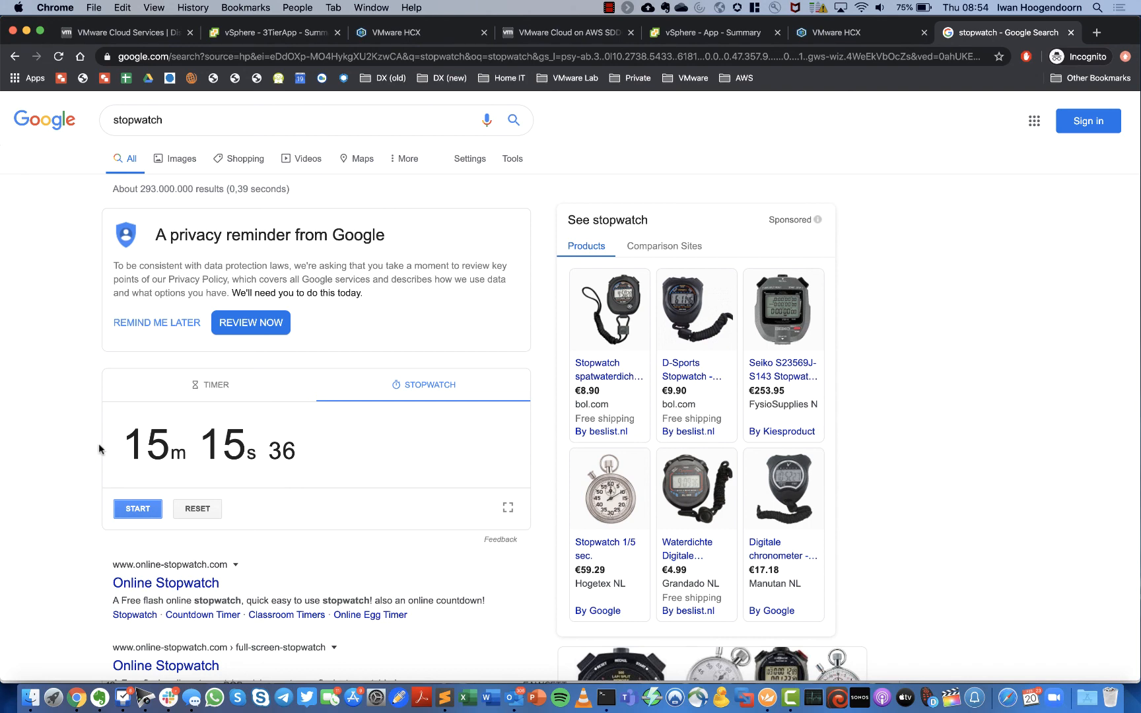
{"action": "left_click_drag", "start_coordinate": [99, 449], "coordinate": [290, 458]}
{"action": "key", "text": "super+1"}
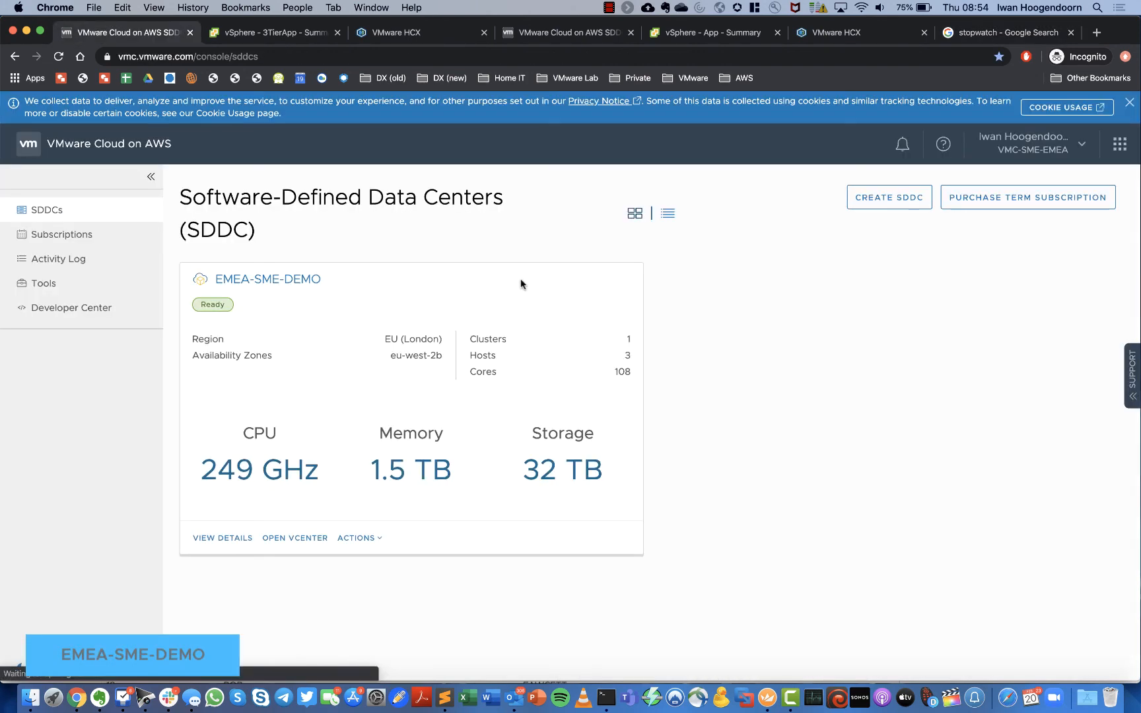
Delete the HTTP NAT rule mapping public IP 3.11.223.241 to 172.16.40.101 in the EMEA-SME-DEMO SDDC and confirm the deletion
{"action": "left_click", "coordinate": [270, 280]}
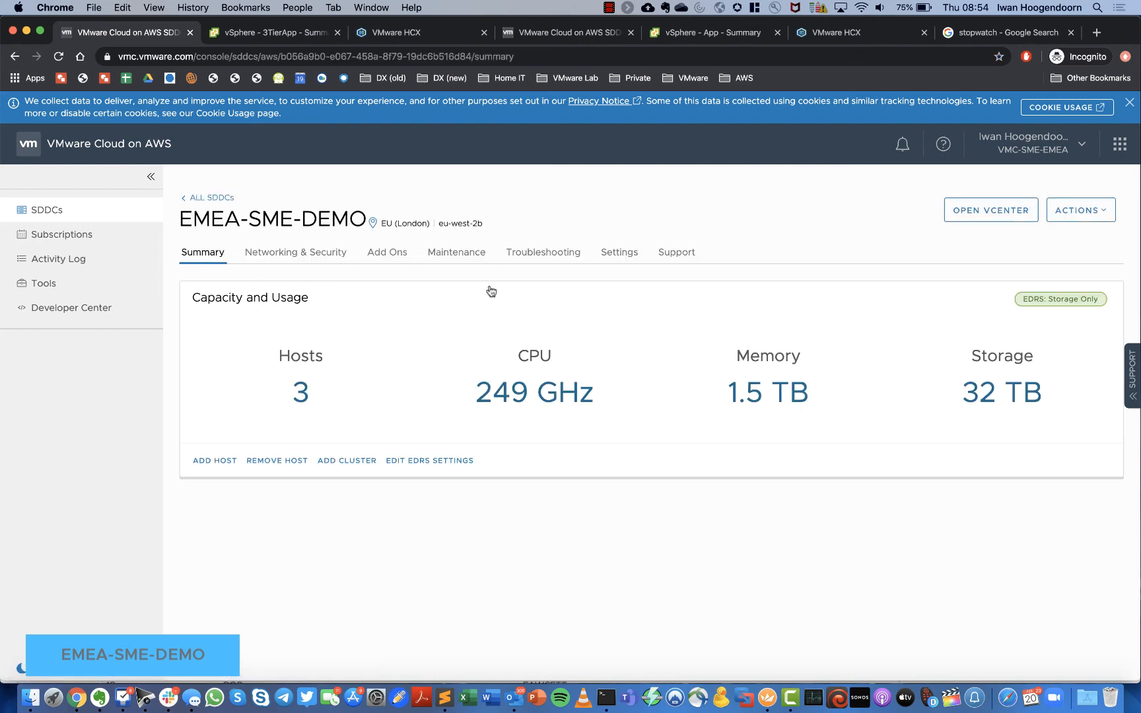
{"action": "left_click", "coordinate": [311, 254]}
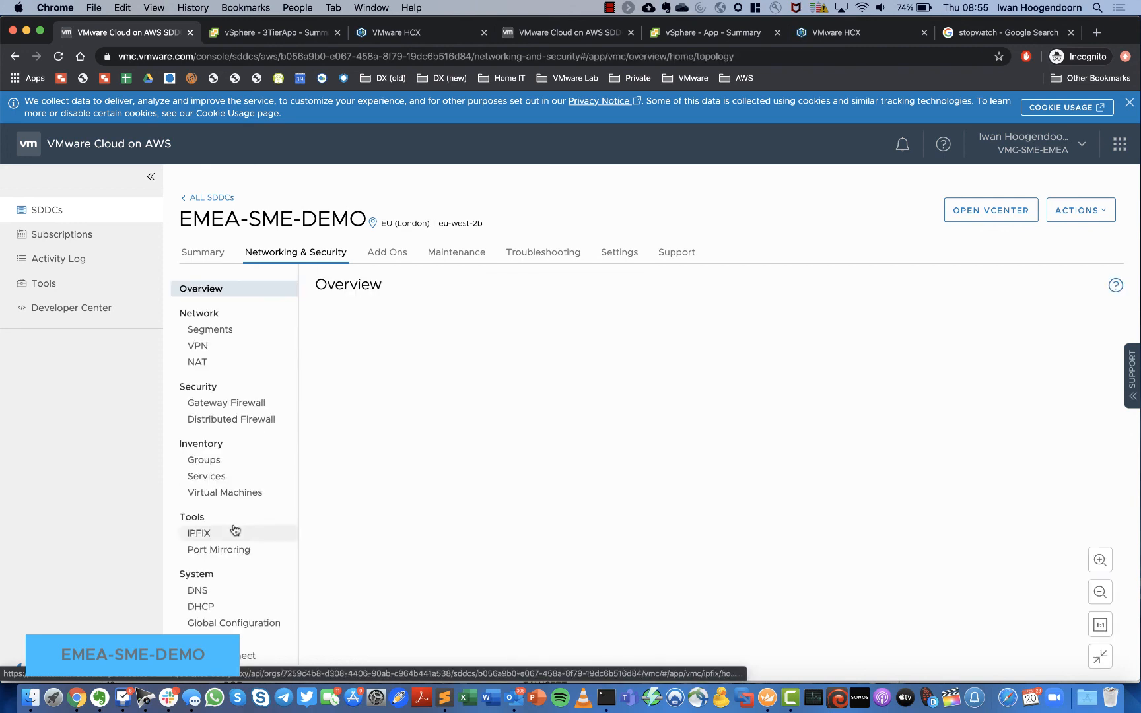
{"action": "scroll", "coordinate": [218, 581], "scroll_direction": "down", "scroll_amount": 1}
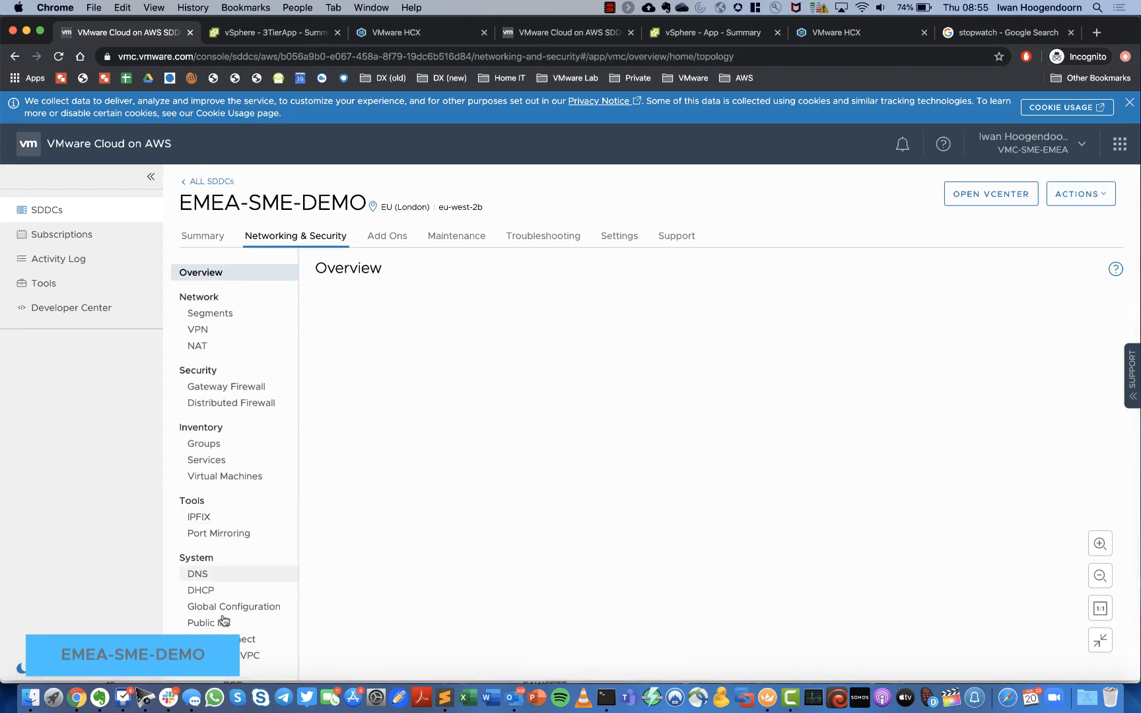
{"action": "left_click", "coordinate": [206, 347]}
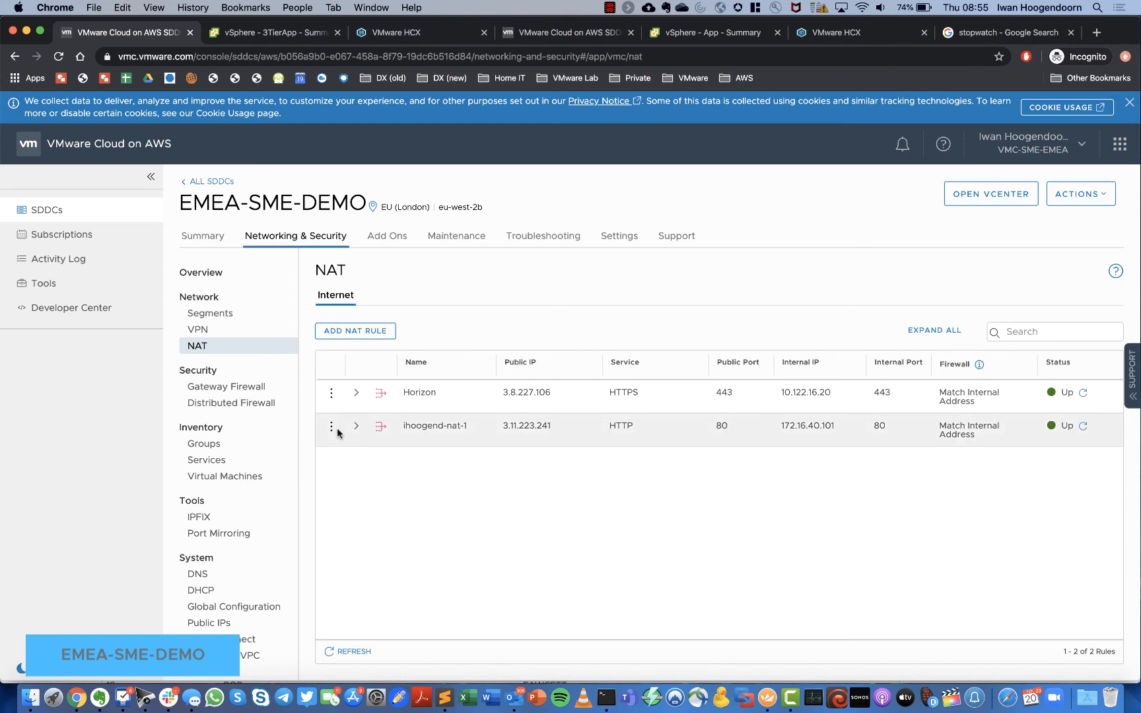
{"action": "left_click", "coordinate": [331, 427]}
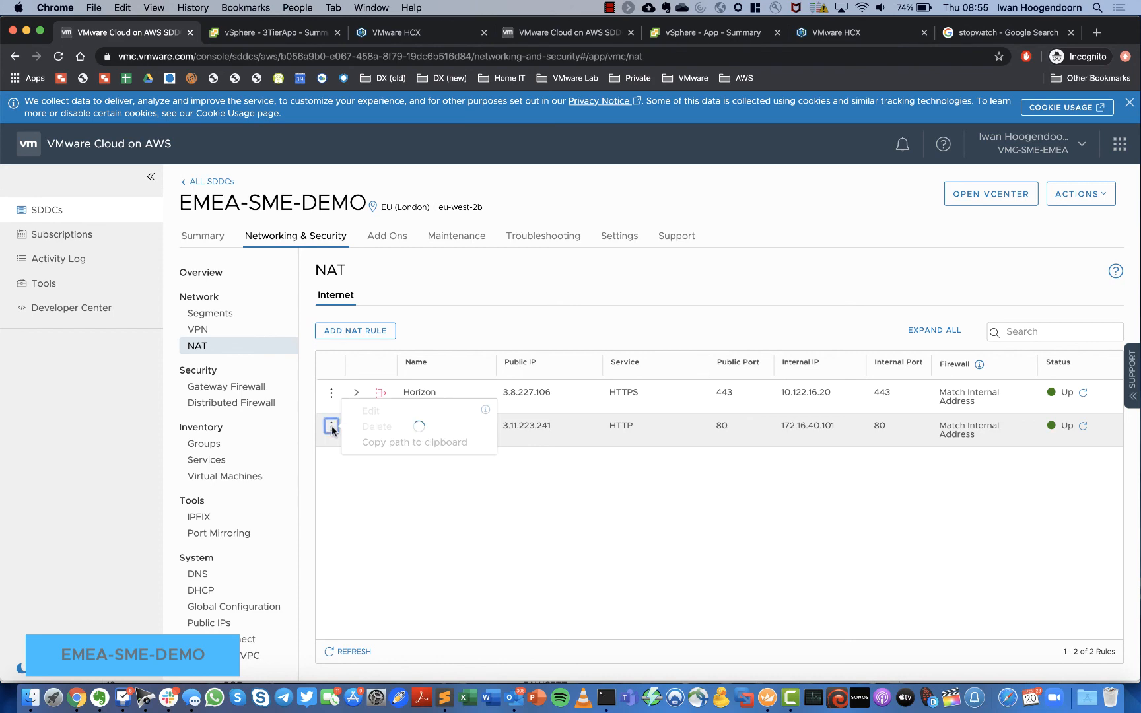
{"action": "left_click", "coordinate": [376, 427]}
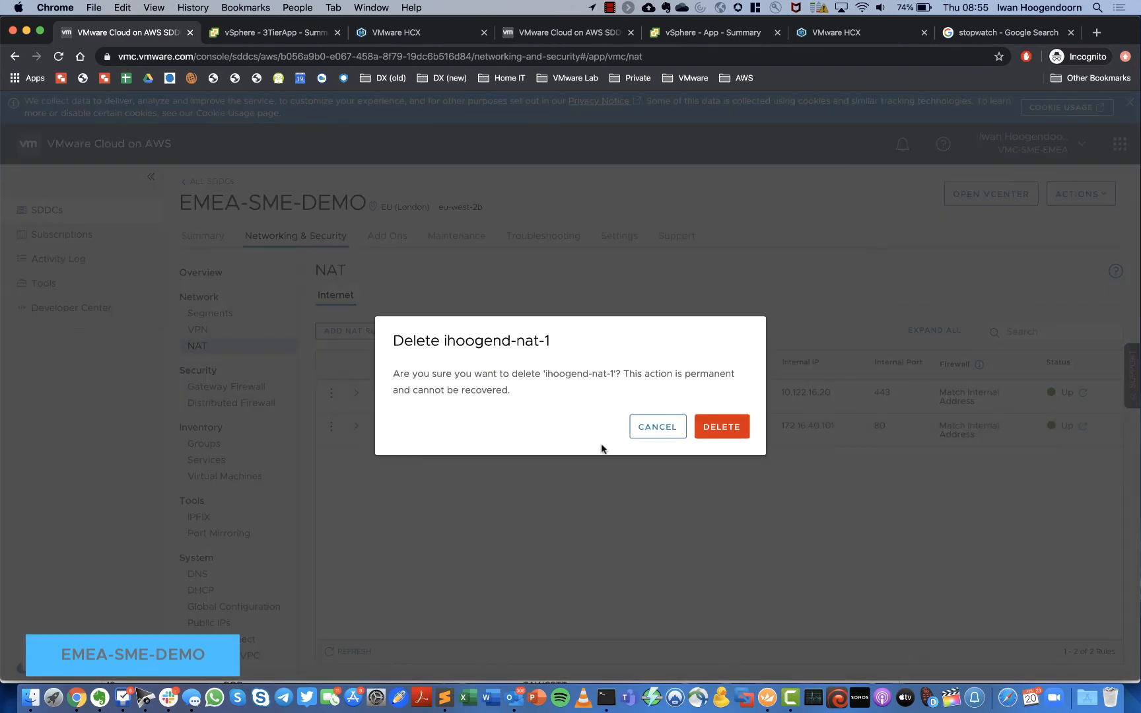
{"action": "left_click", "coordinate": [723, 426]}
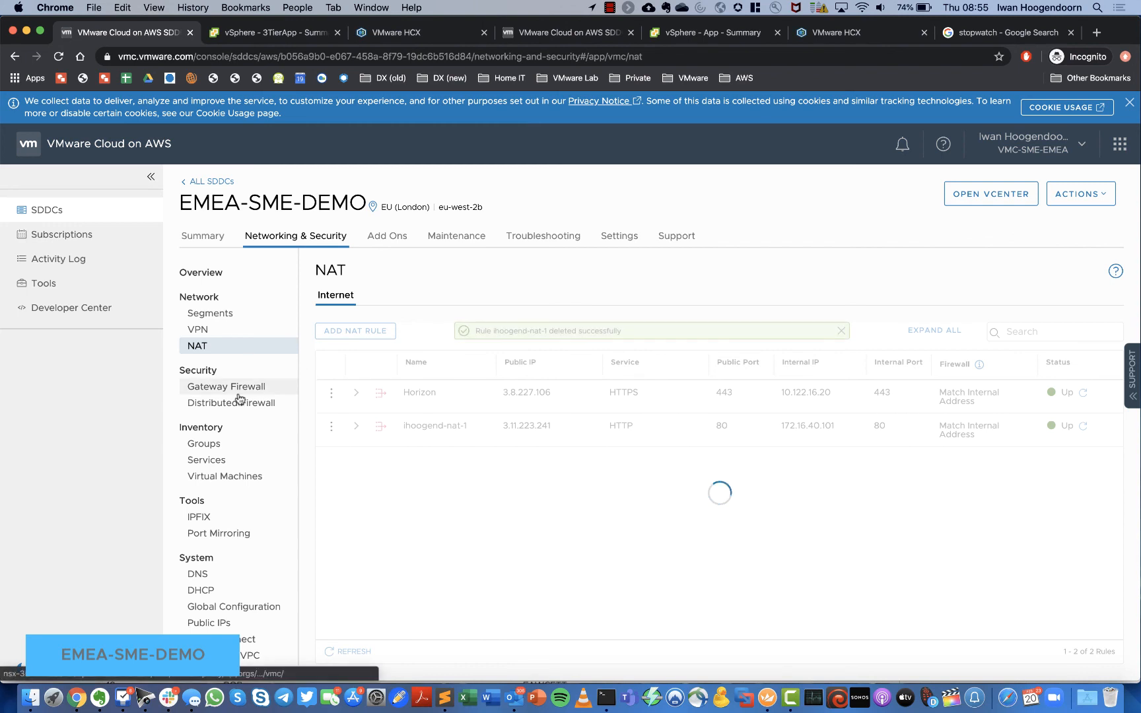
Release the public IP 3.11.223.241 from the EMEA-SME-DEMO SDDC's public IPs and confirm the release
{"action": "left_click", "coordinate": [212, 624]}
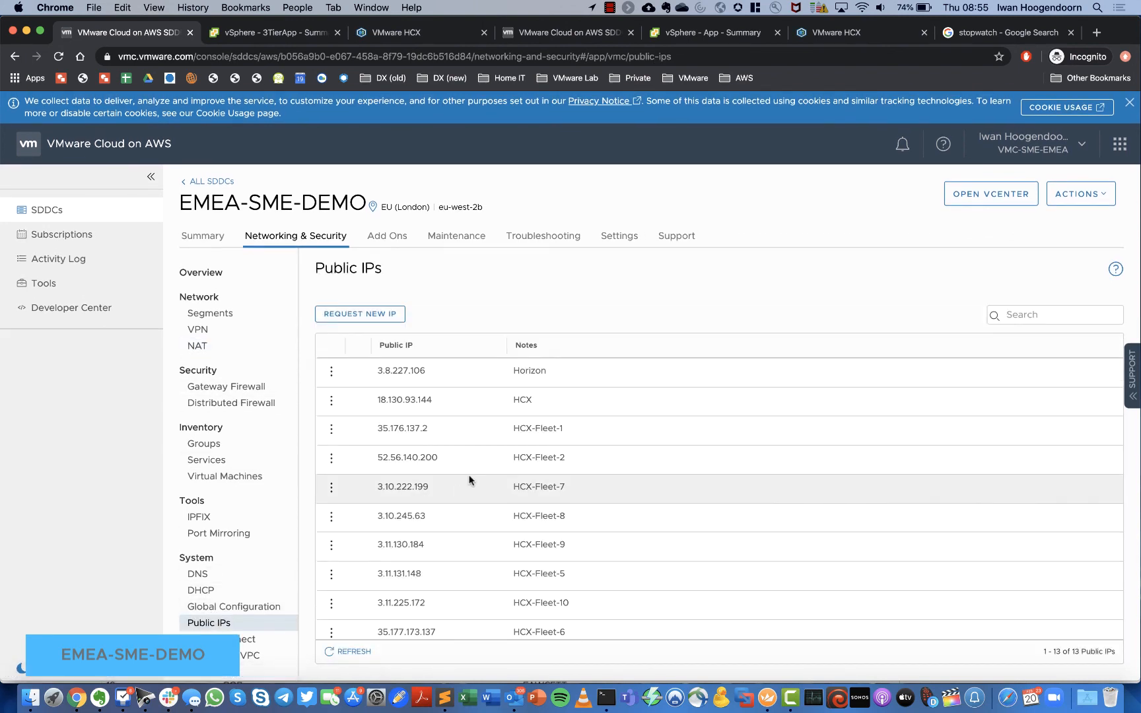
{"action": "scroll", "coordinate": [478, 481], "scroll_direction": "down", "scroll_amount": 3}
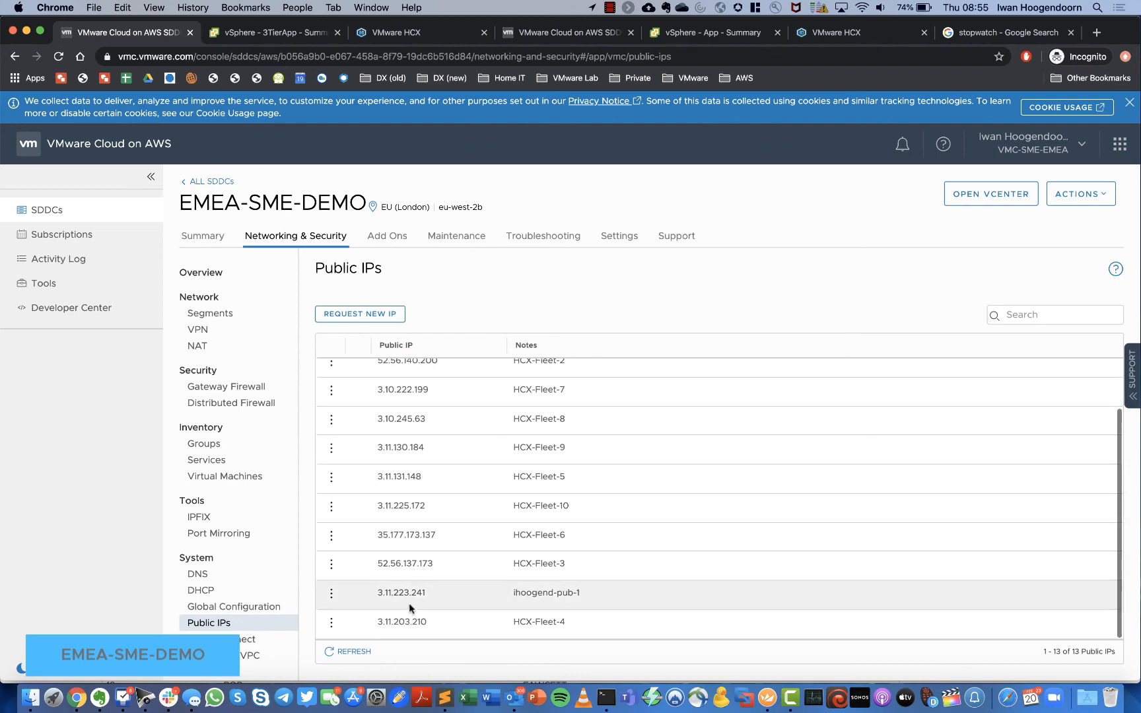
{"action": "left_click", "coordinate": [330, 597]}
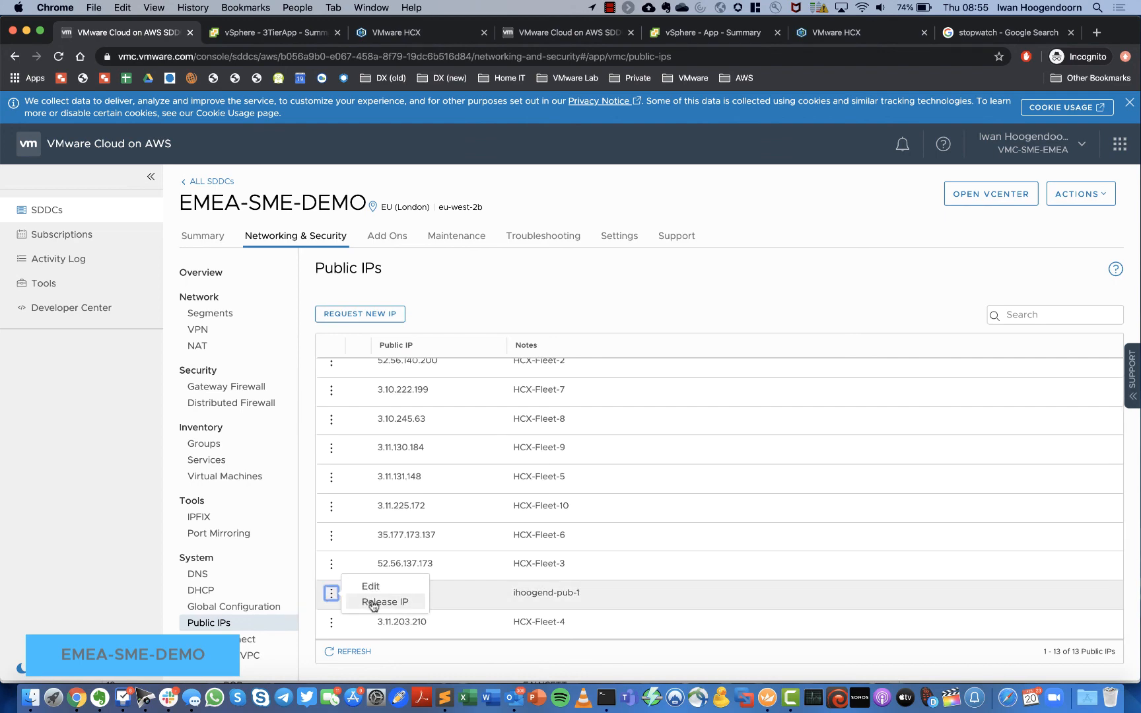
{"action": "left_click", "coordinate": [367, 598]}
{"action": "left_click", "coordinate": [705, 421]}
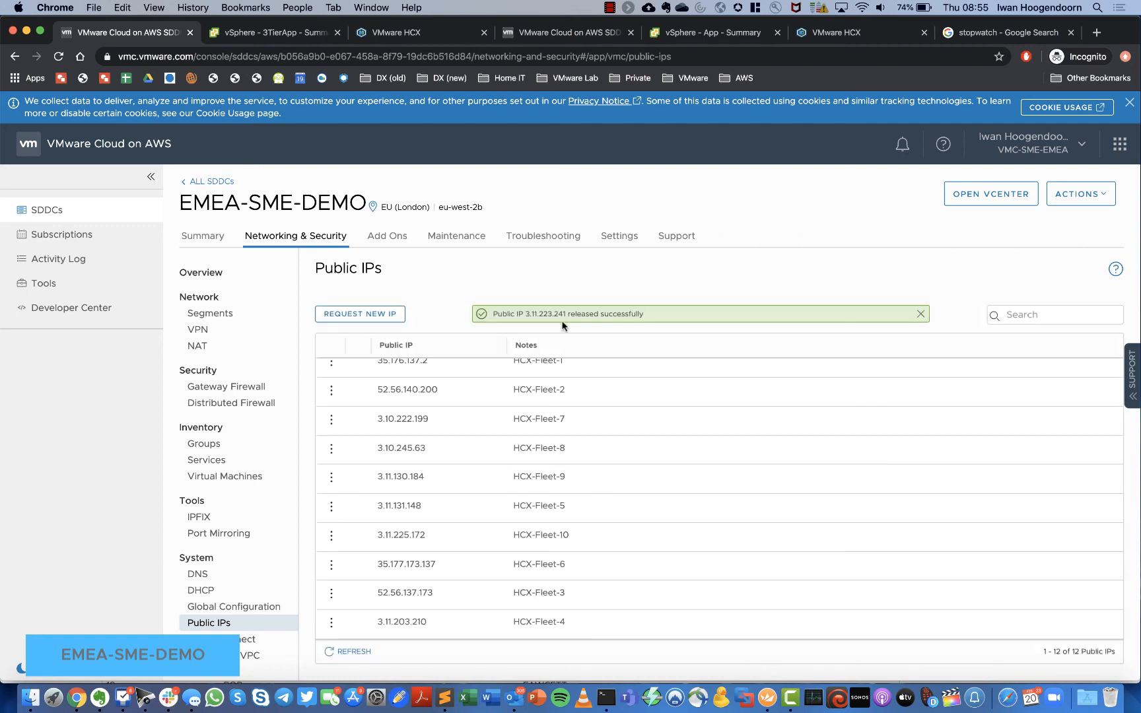
Delete the Compute Gateway firewall rule allowing HTTP from any source, above the sve-testnw in rule, and publish the change
{"action": "left_click", "coordinate": [217, 388]}
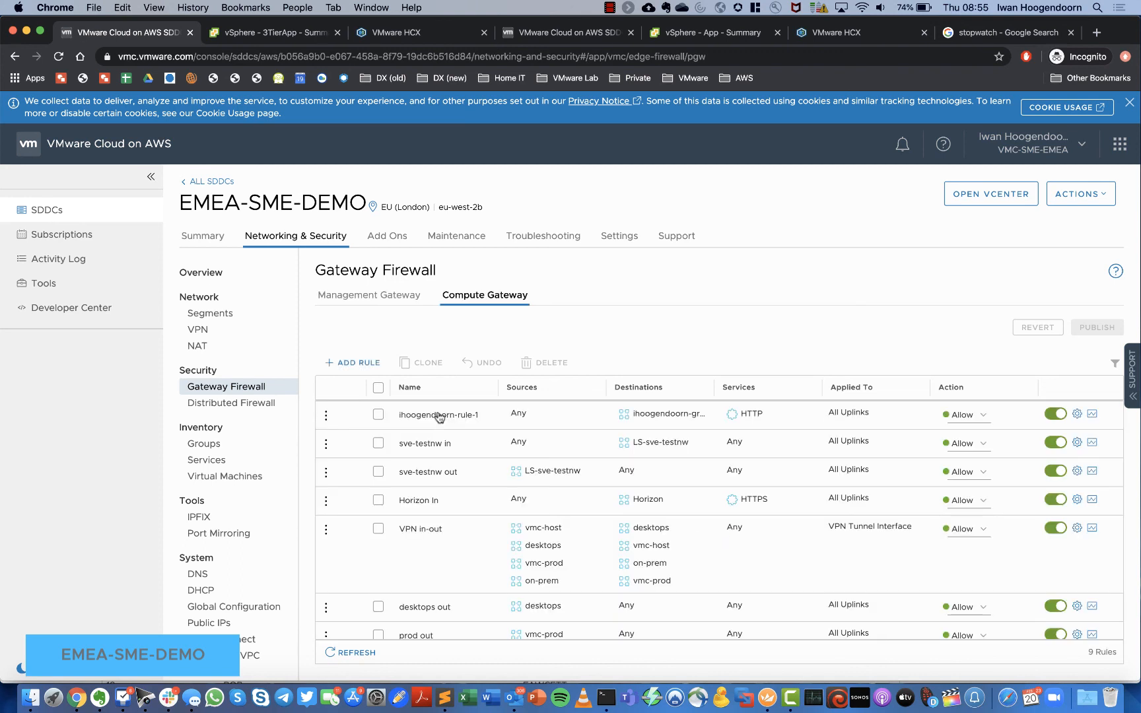
{"action": "left_click", "coordinate": [325, 416]}
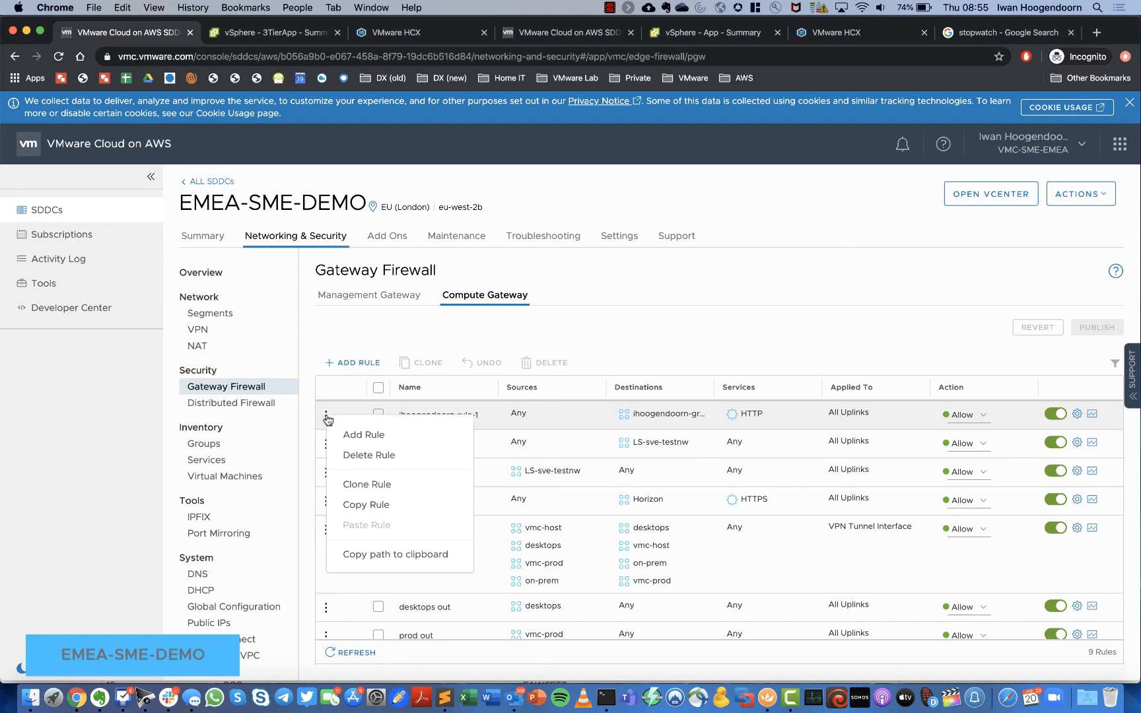
{"action": "left_click", "coordinate": [359, 455]}
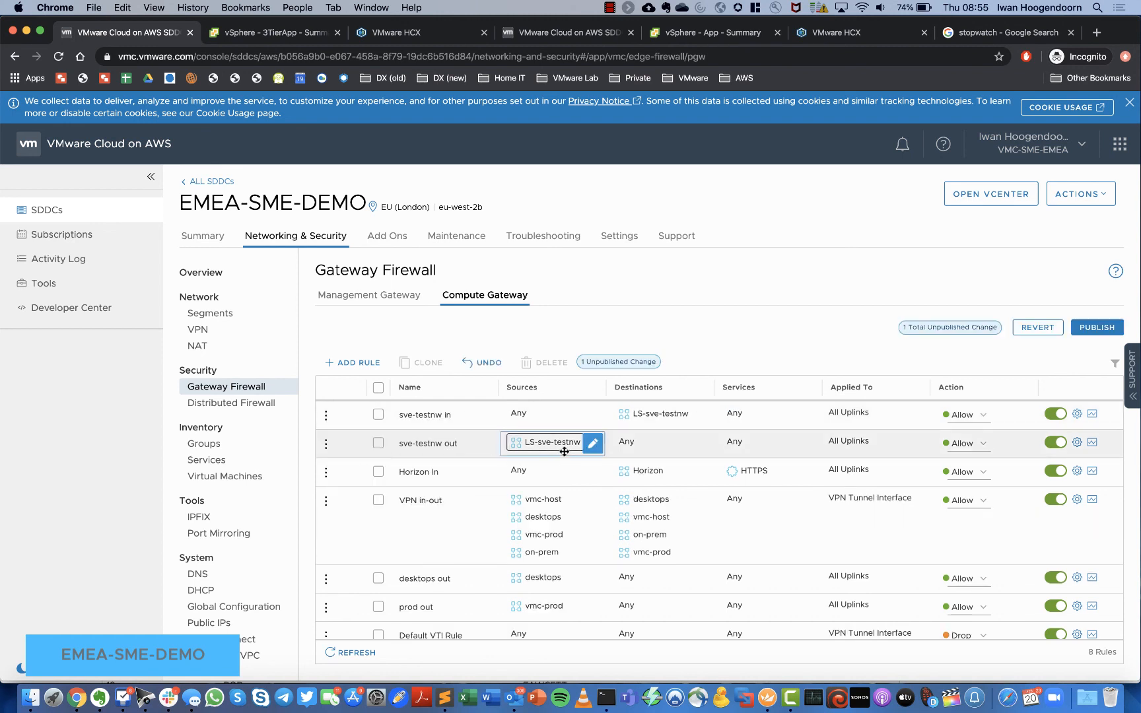
{"action": "left_click", "coordinate": [1096, 326]}
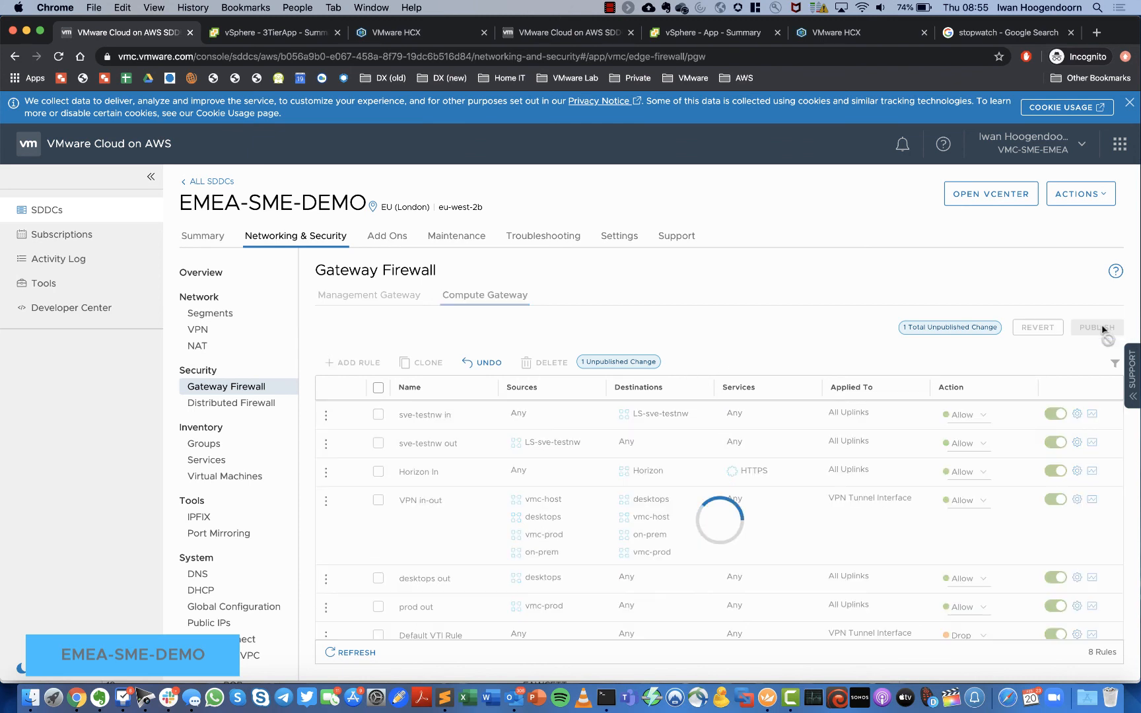